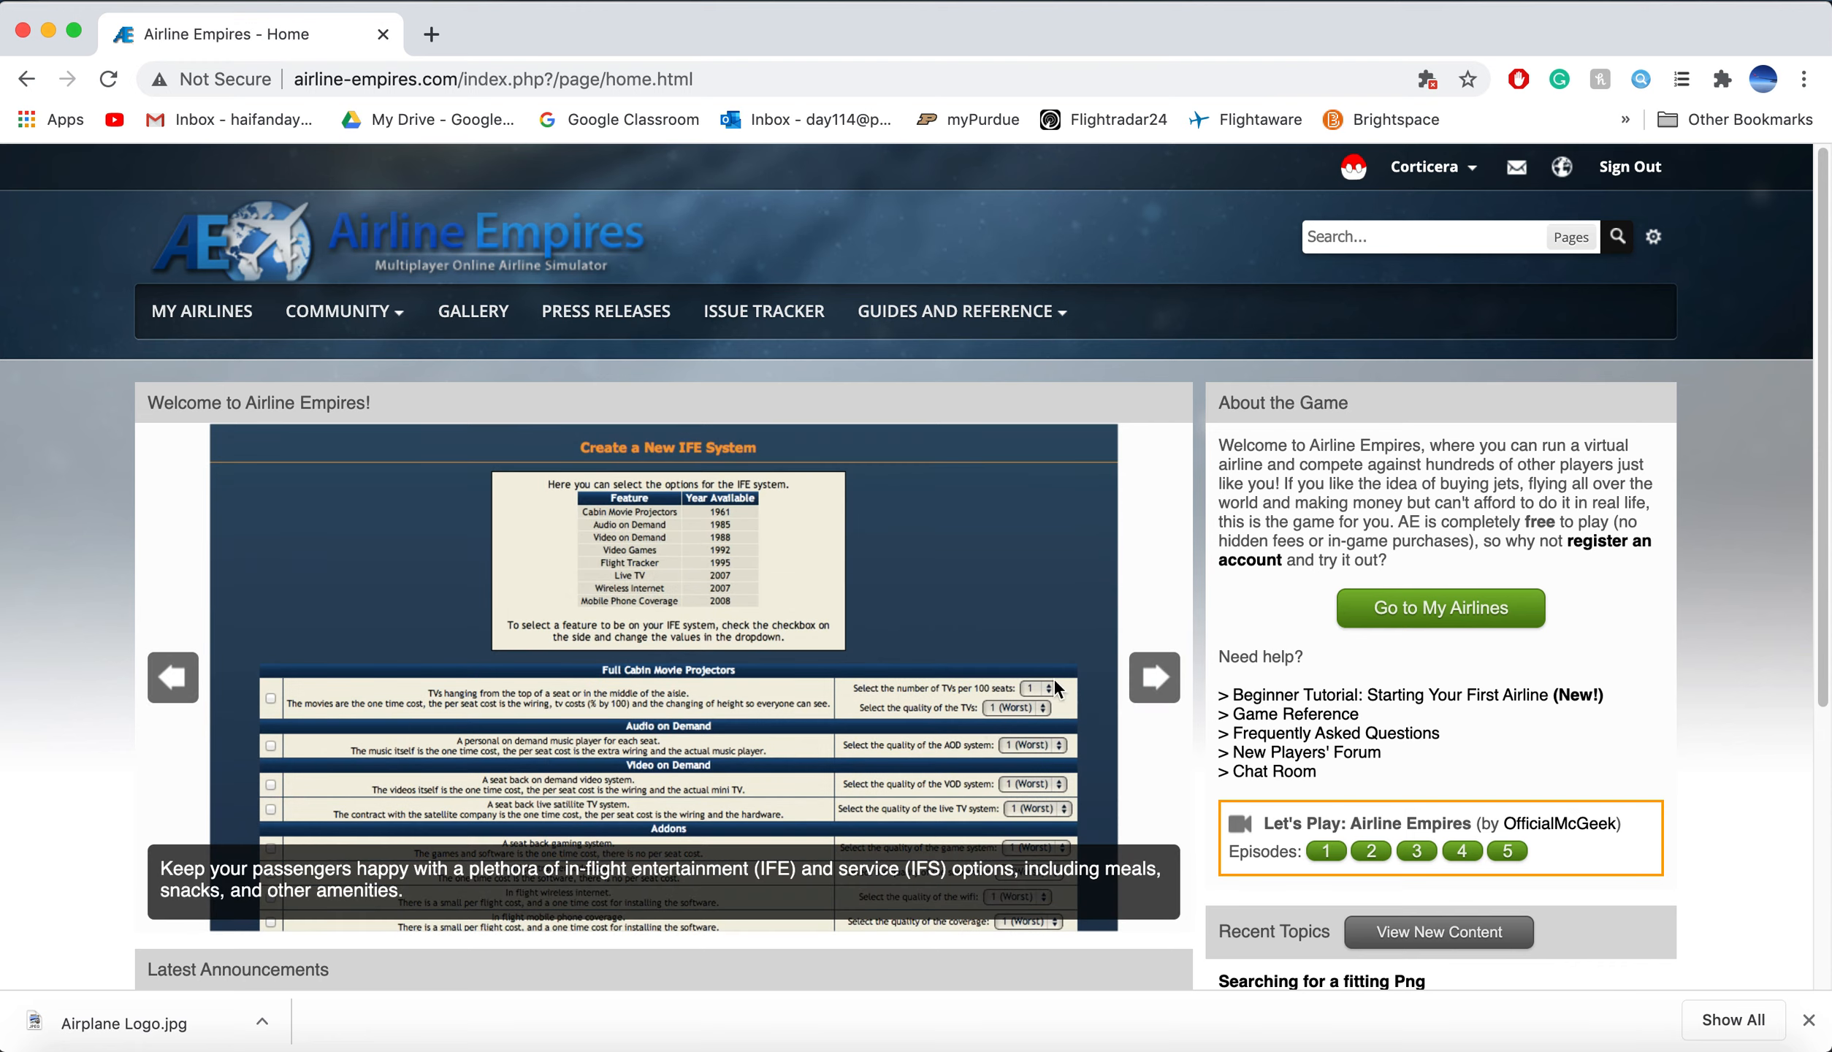
# Step: Navigate Forums > Logo / Livery Requests > Medviation's Templates to the 'Download Here!' topic
pyautogui.moveTo(358, 314)
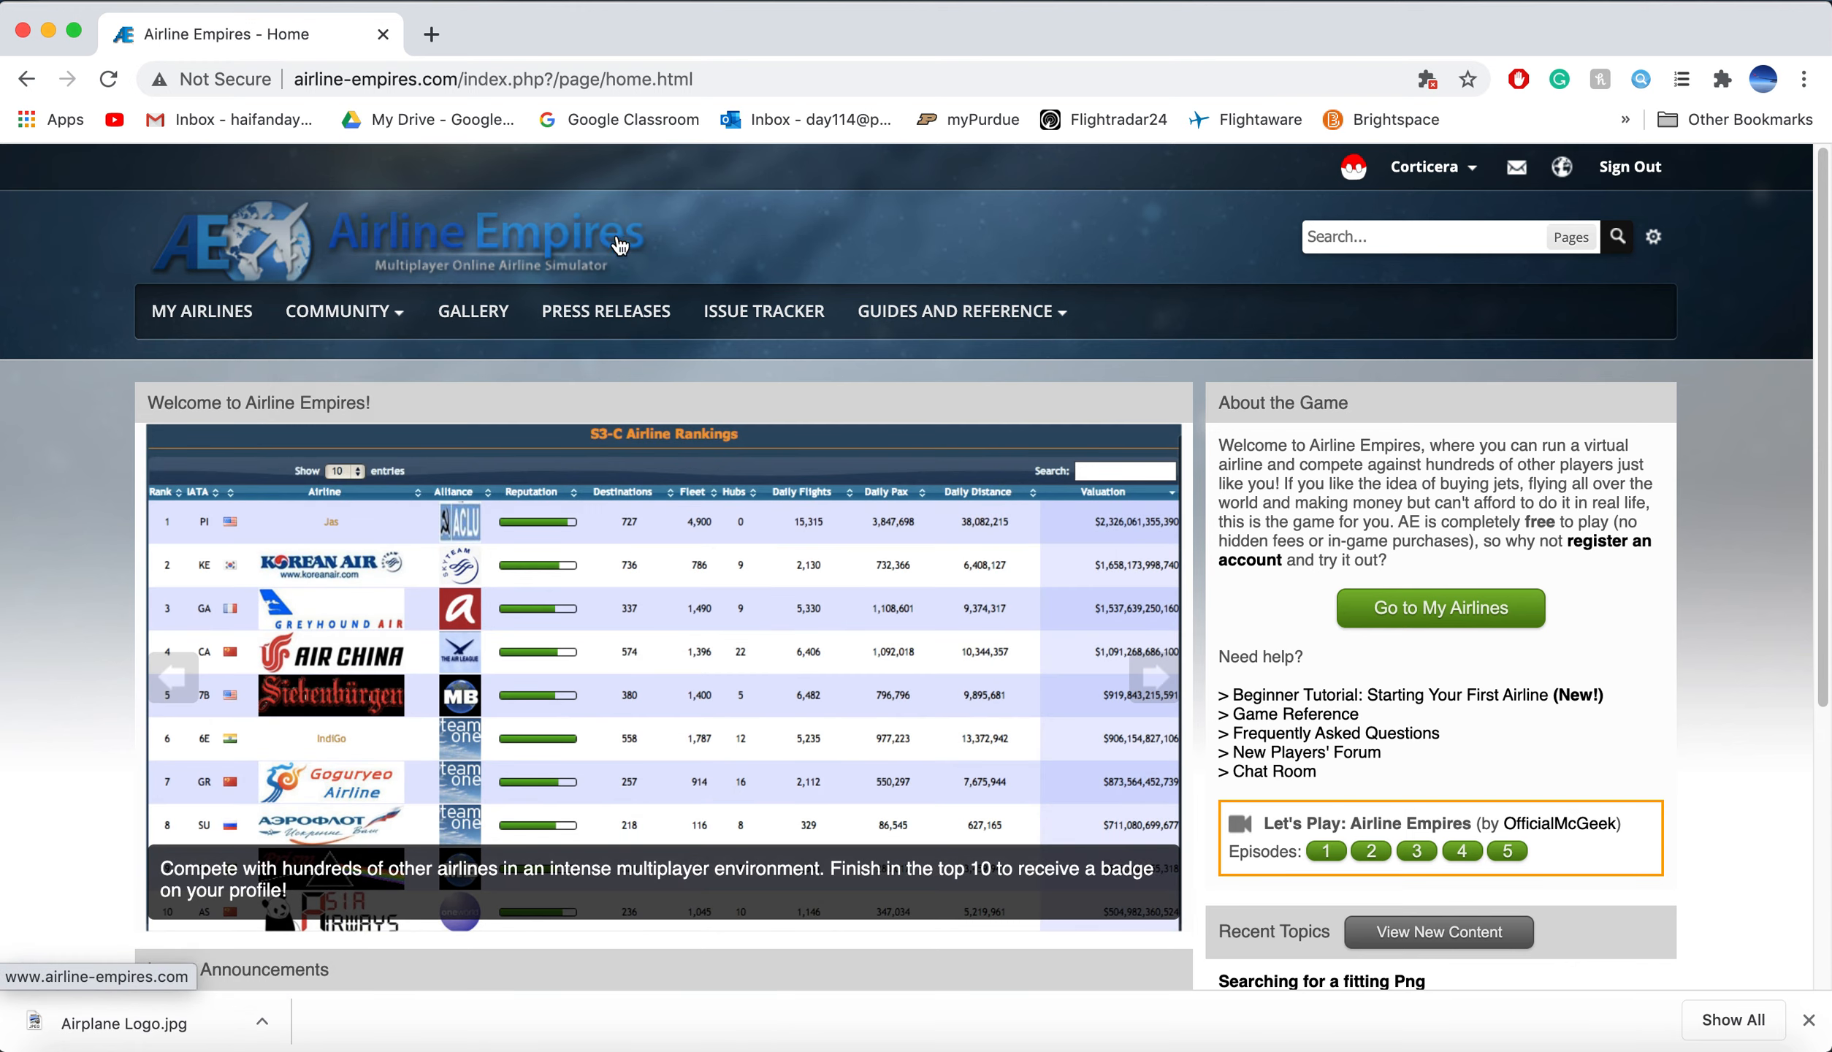
pyautogui.click(343, 361)
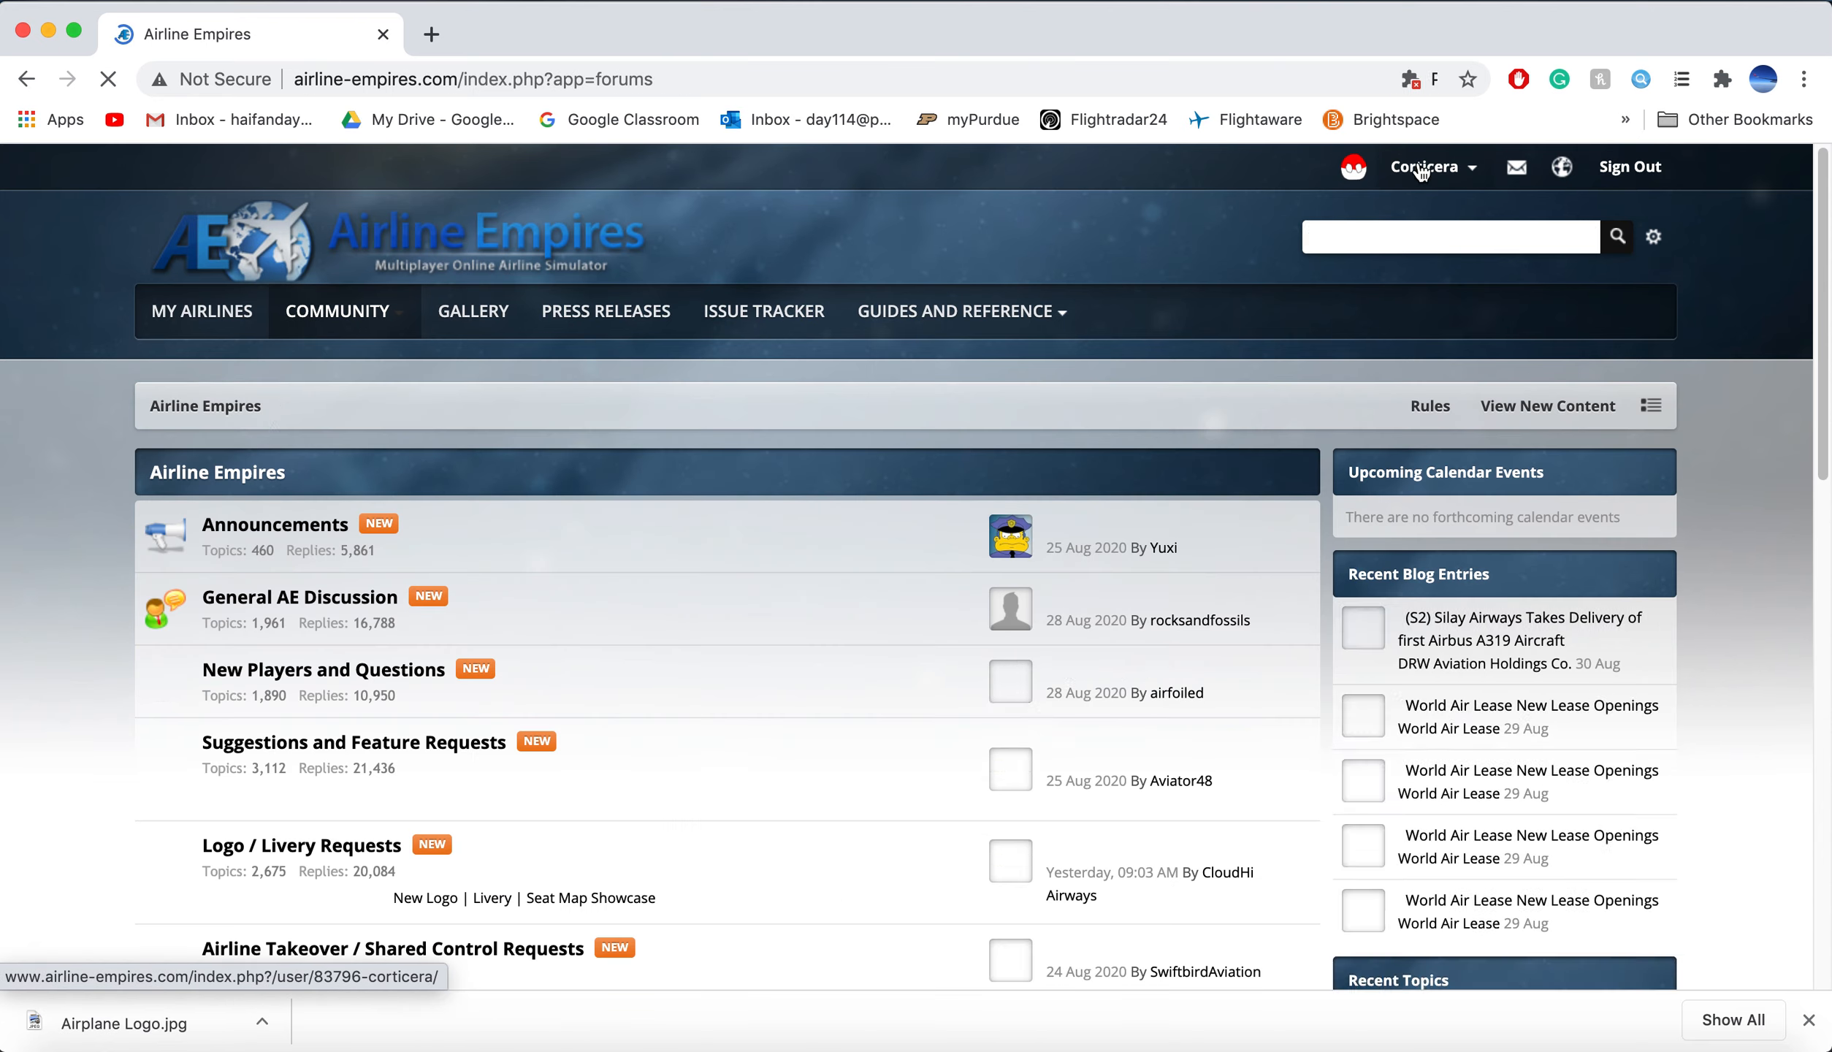
pyautogui.scroll(-4, 414, 675)
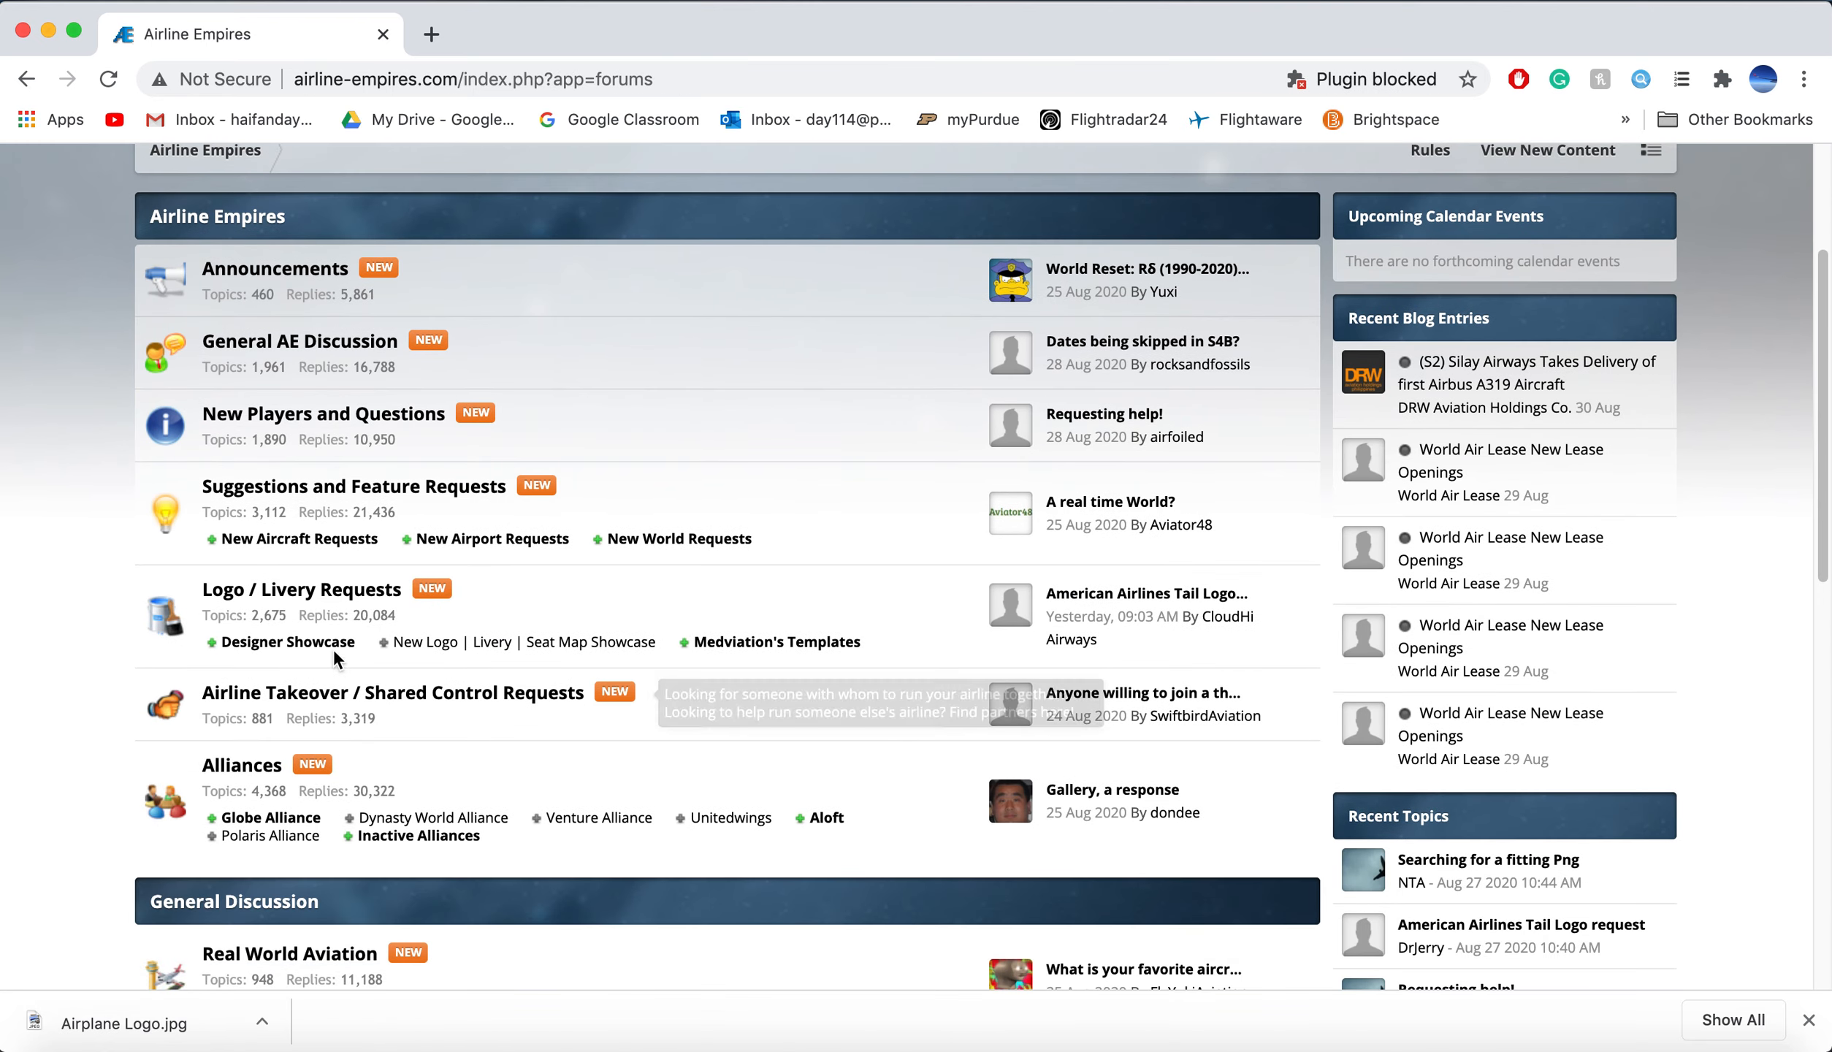
pyautogui.click(332, 595)
pyautogui.scroll(-3, 322, 686)
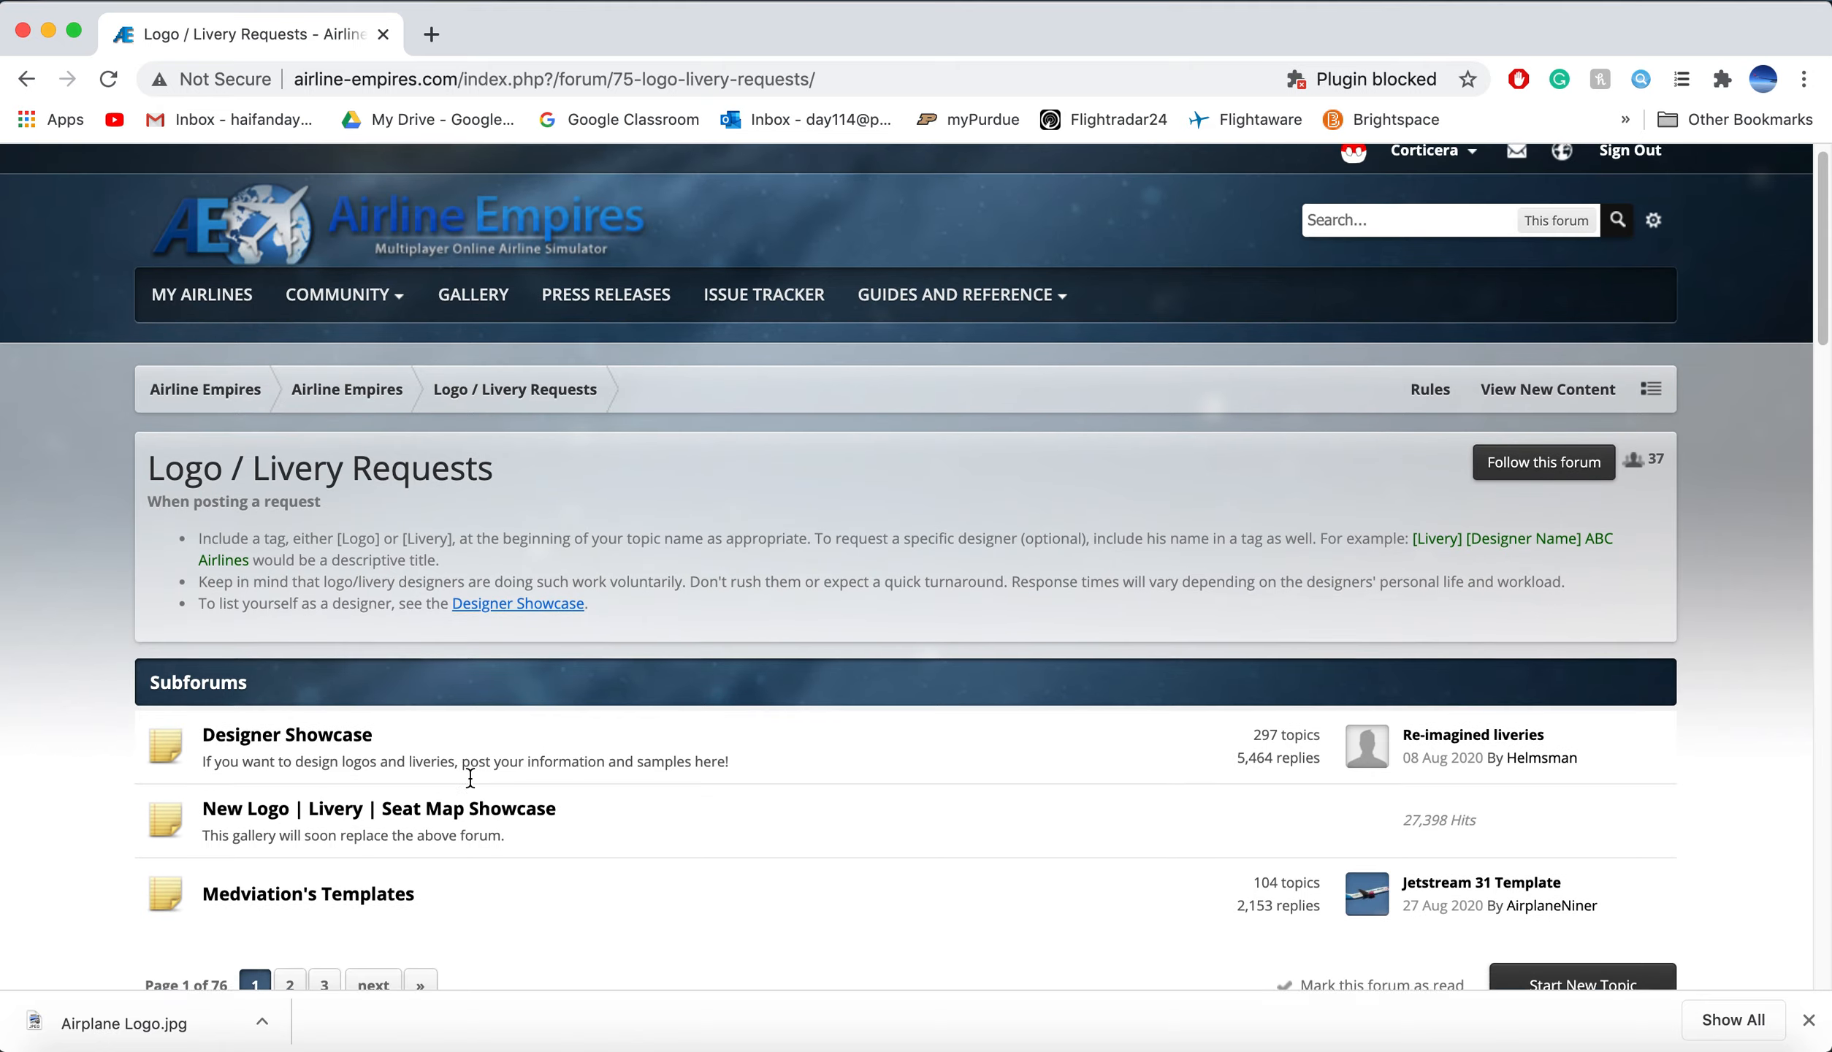
pyautogui.click(319, 692)
pyautogui.scroll(-3, 315, 594)
pyautogui.click(308, 544)
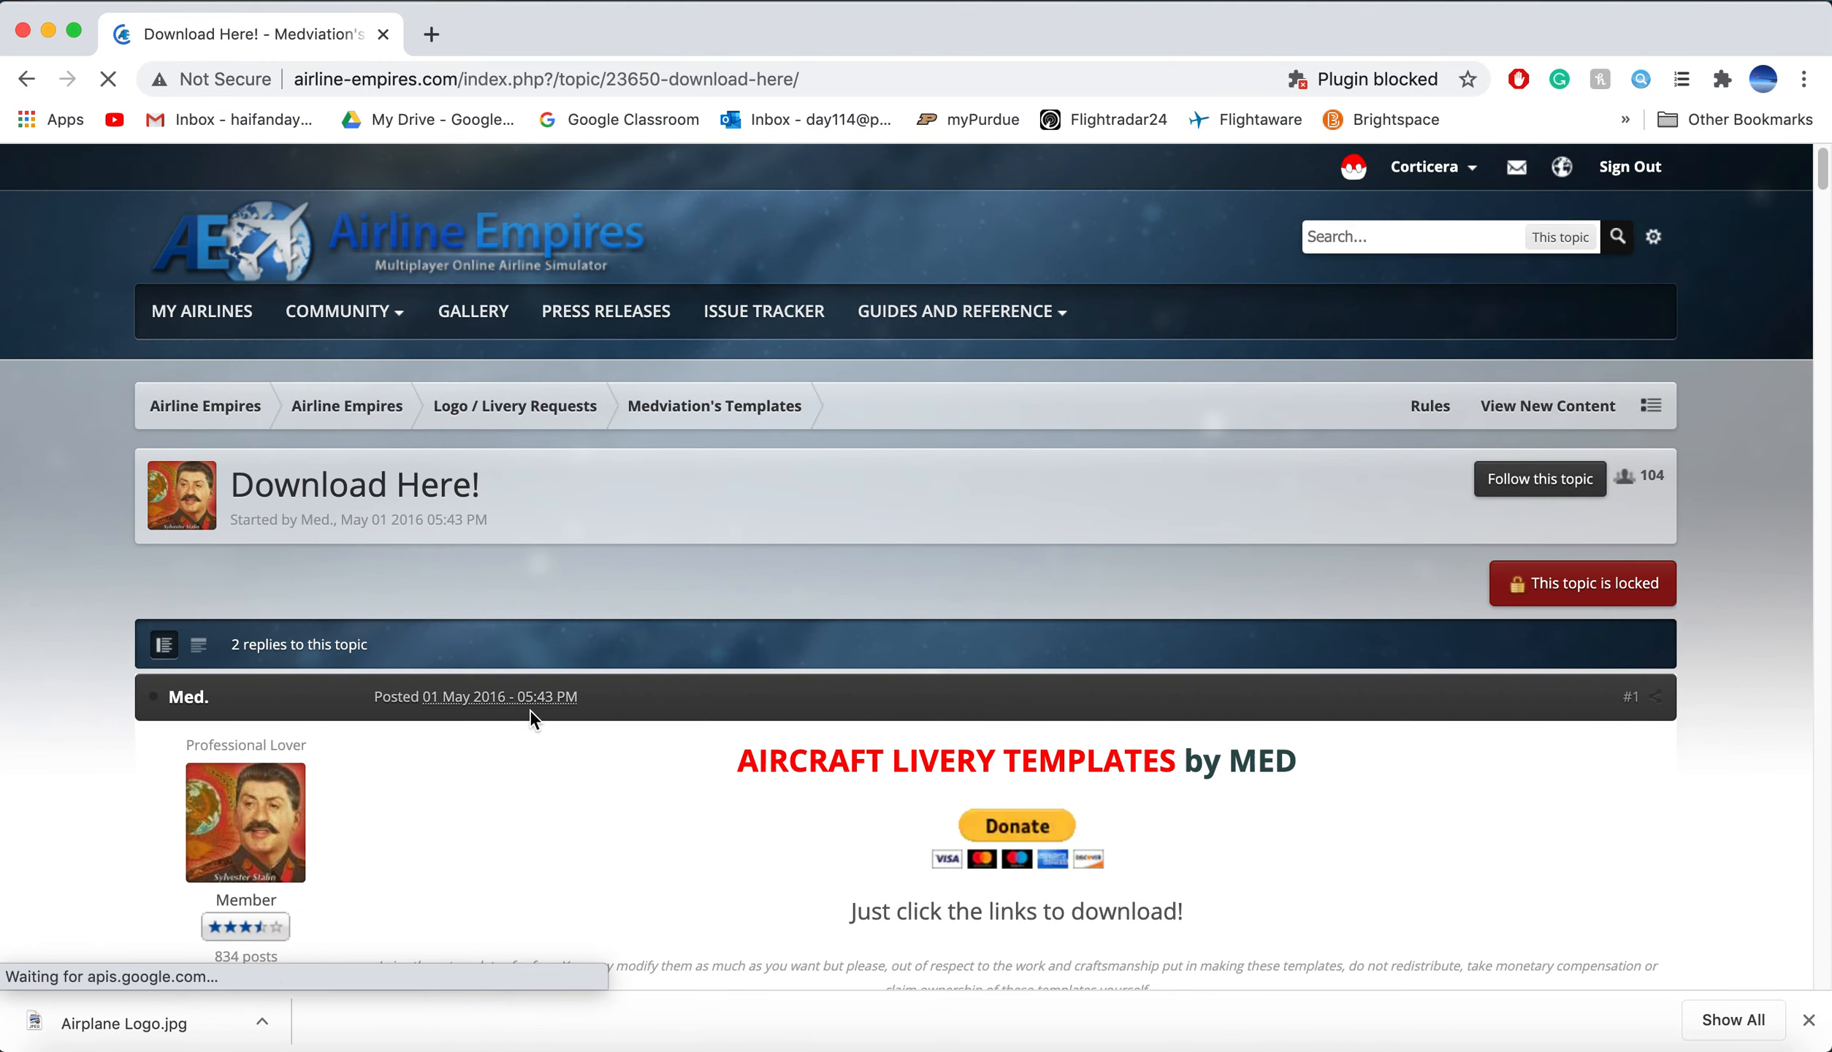
# Step: Scroll through the livery template links, then return to the GIMP Boeing image
pyautogui.scroll(-7, 531, 712)
pyautogui.scroll(-20, 531, 562)
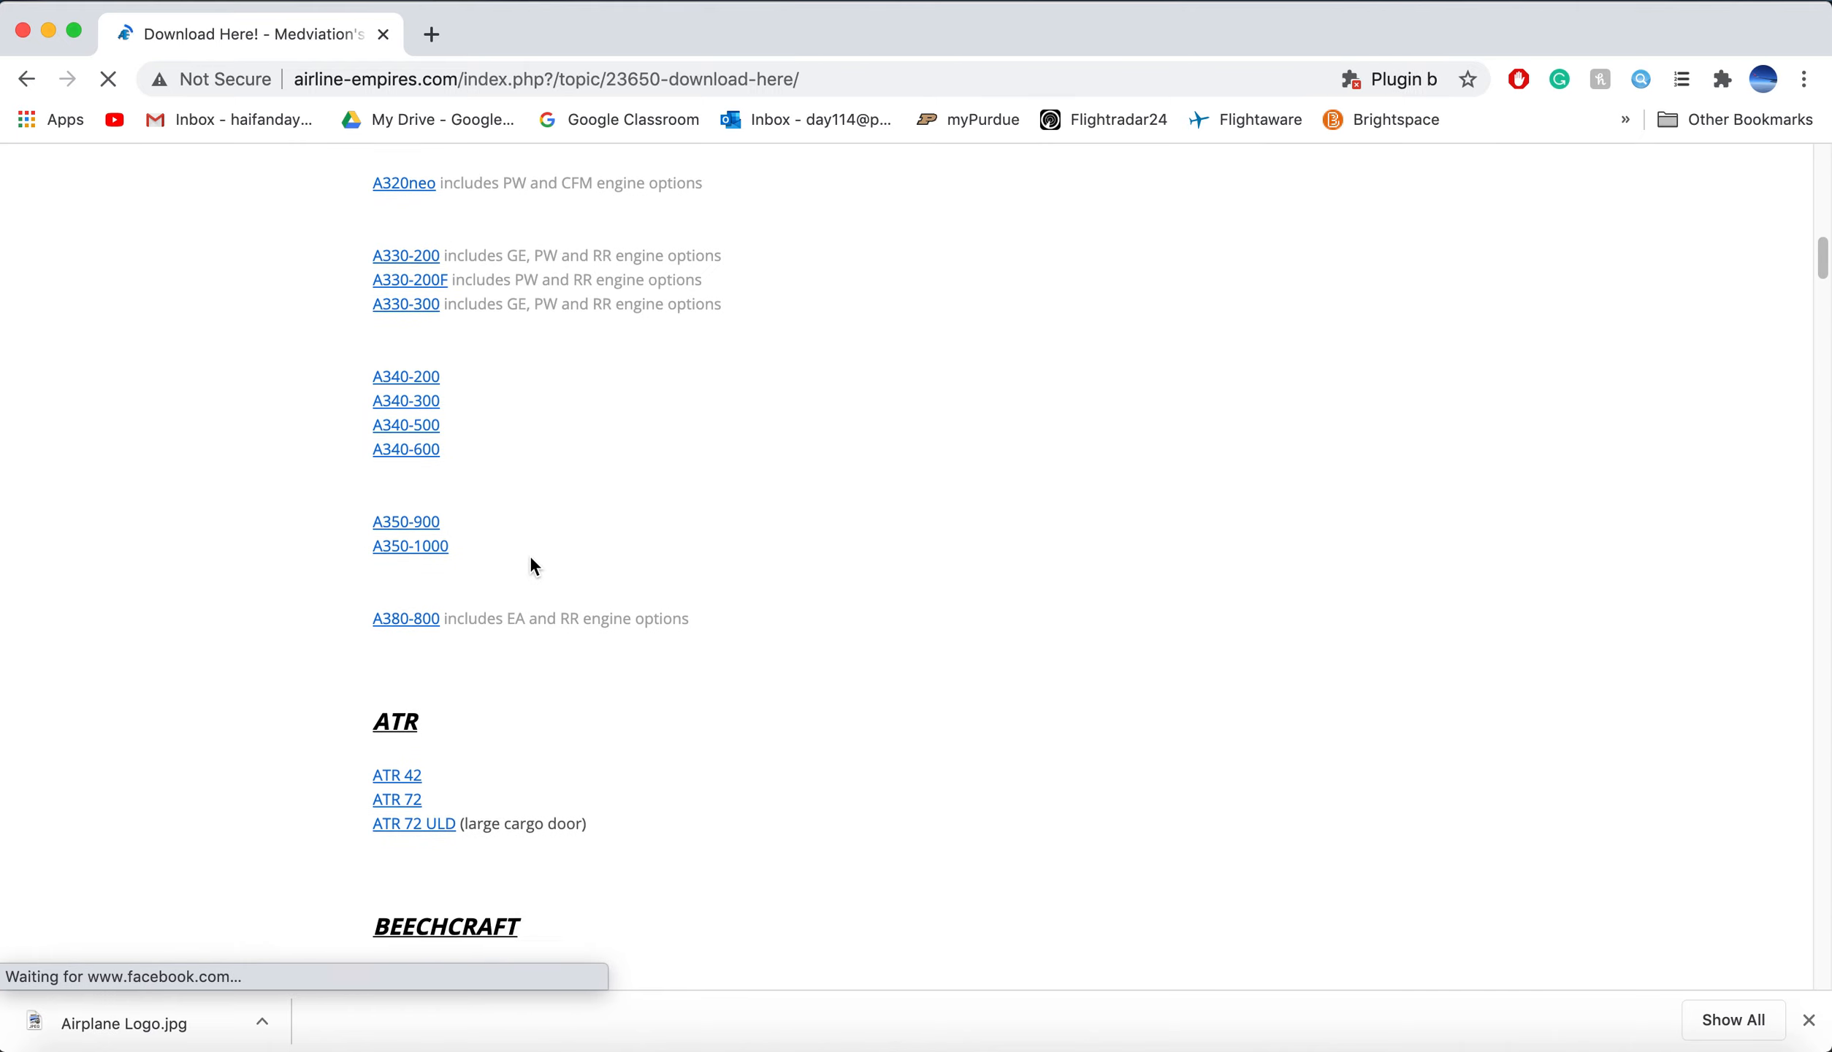
pyautogui.scroll(-20, 531, 563)
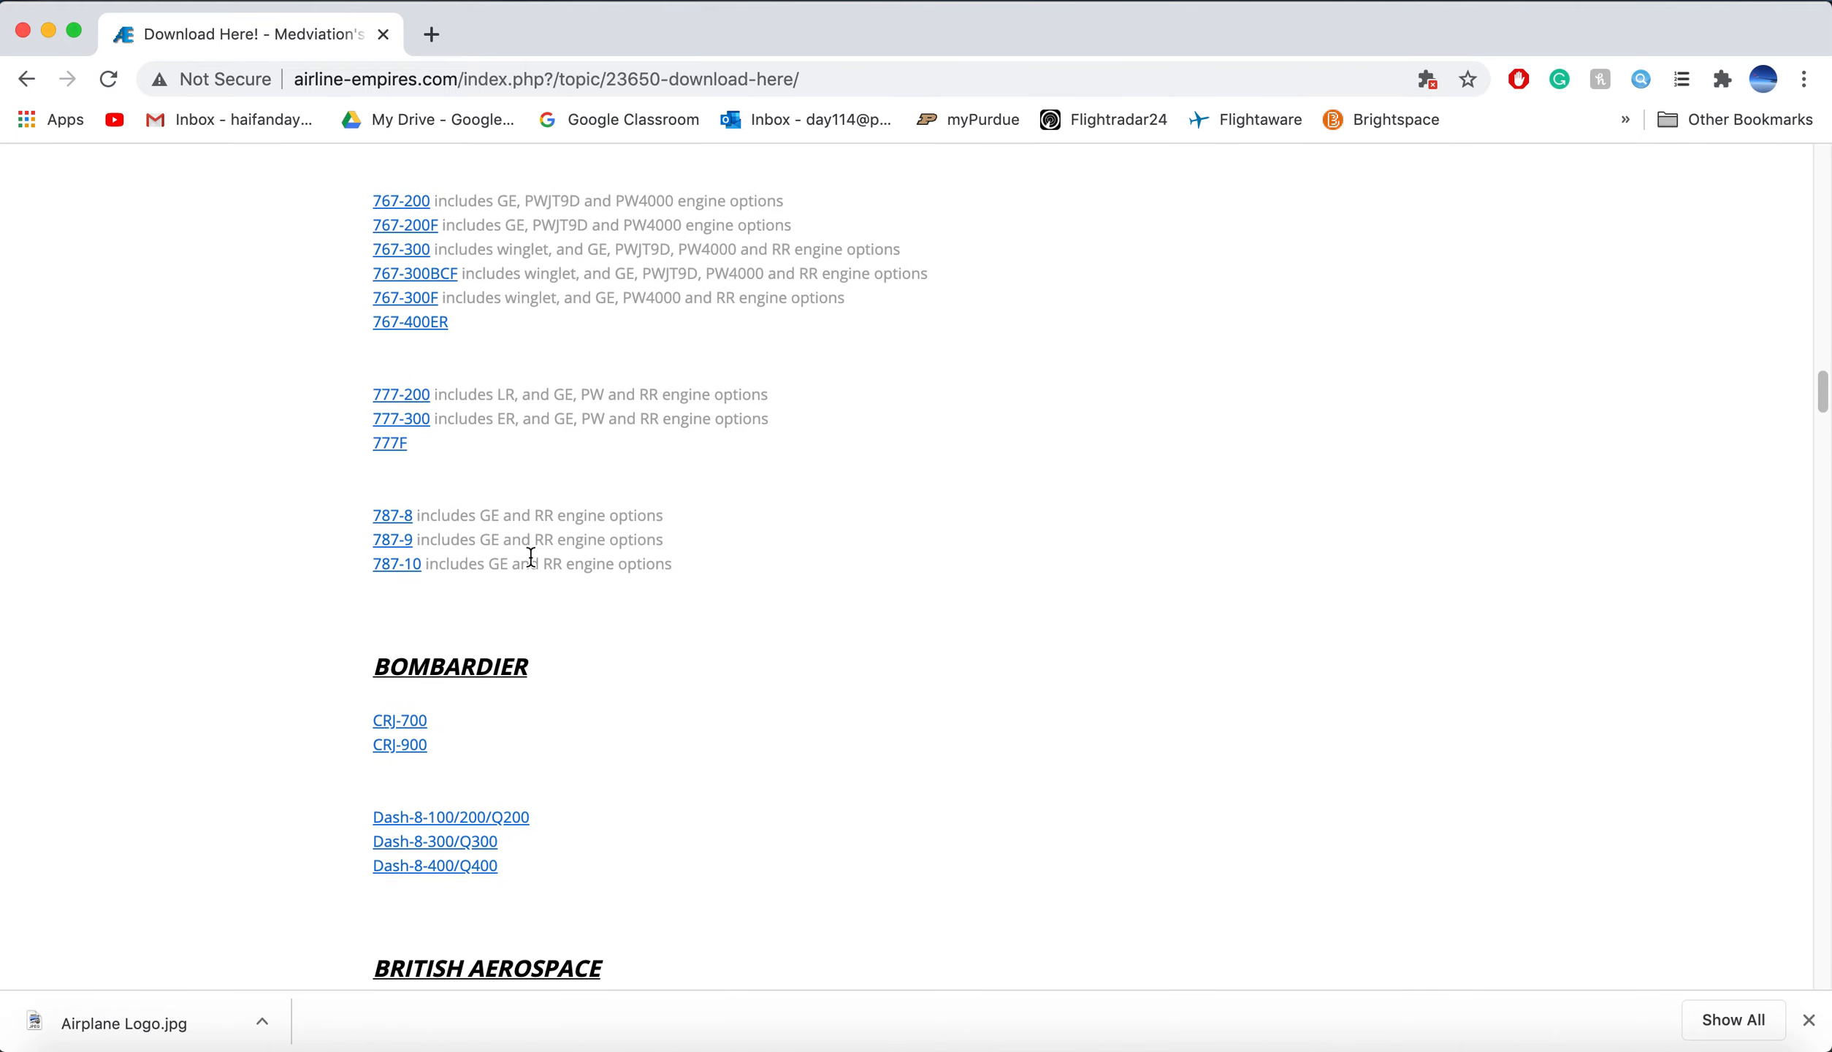
pyautogui.scroll(-6, 544, 614)
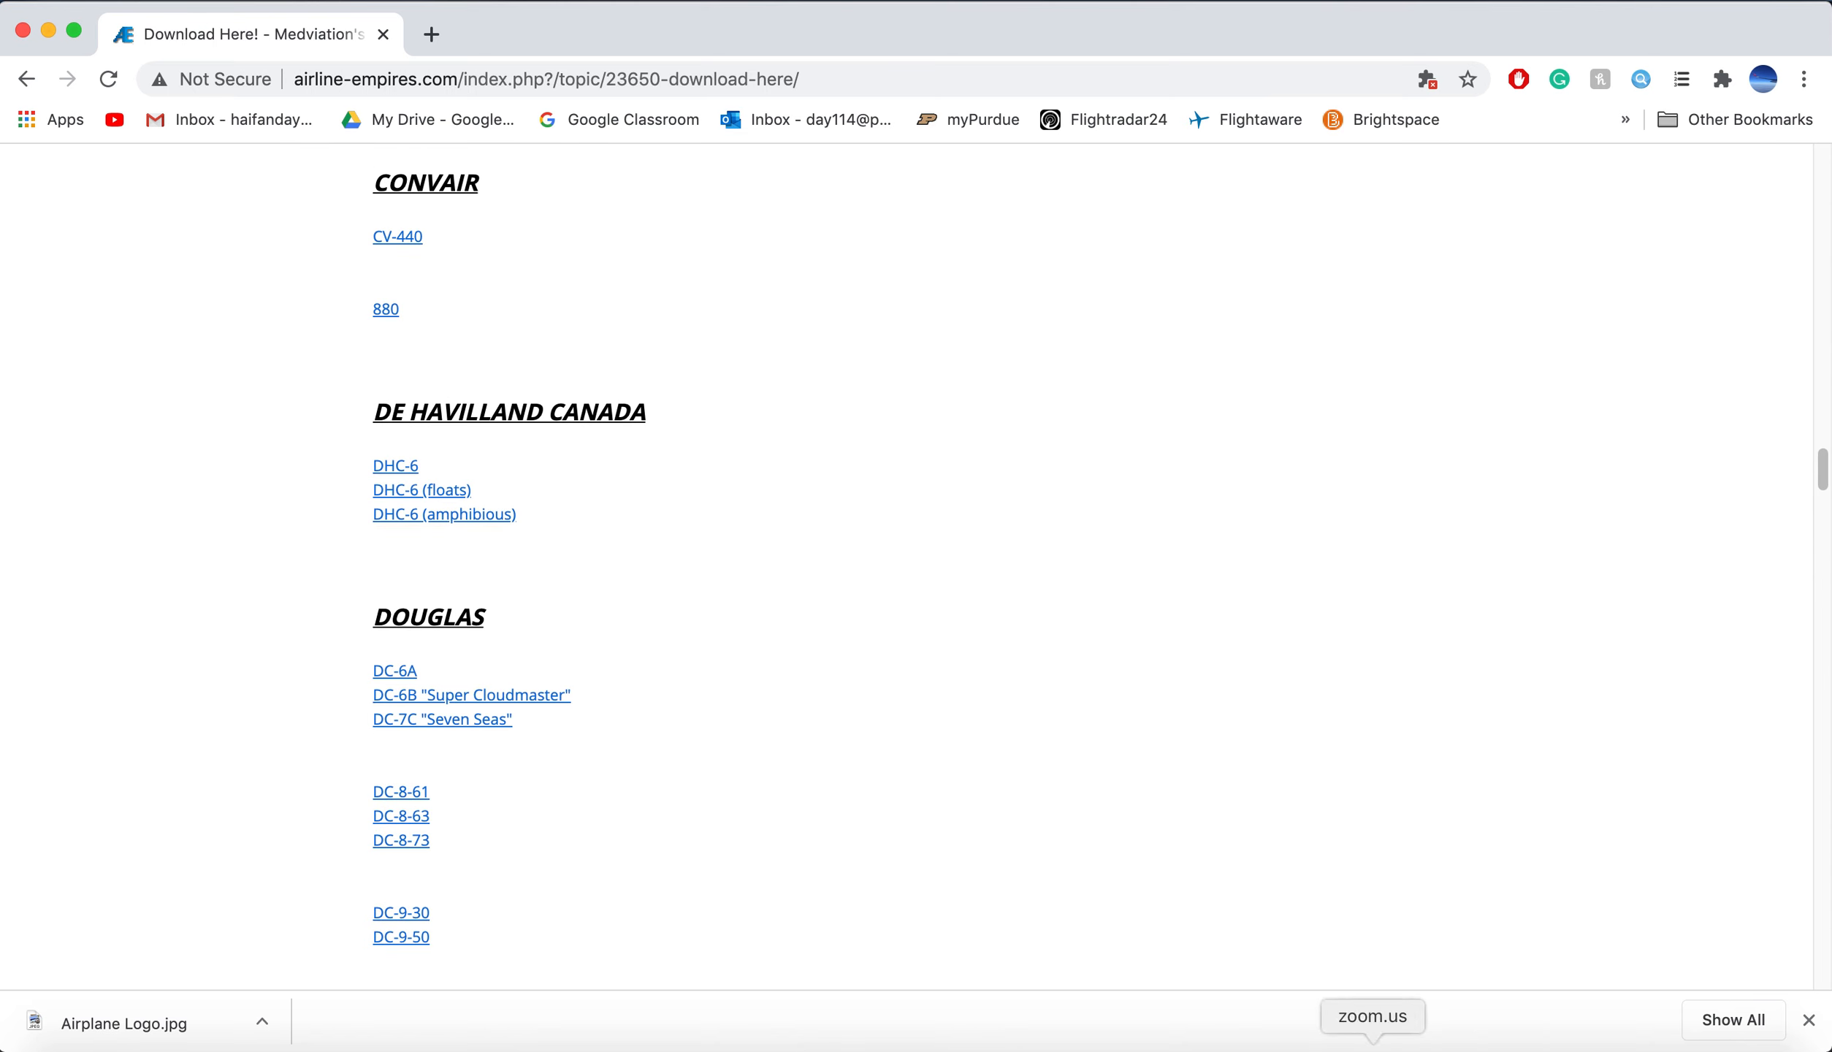
pyautogui.click(1388, 1038)
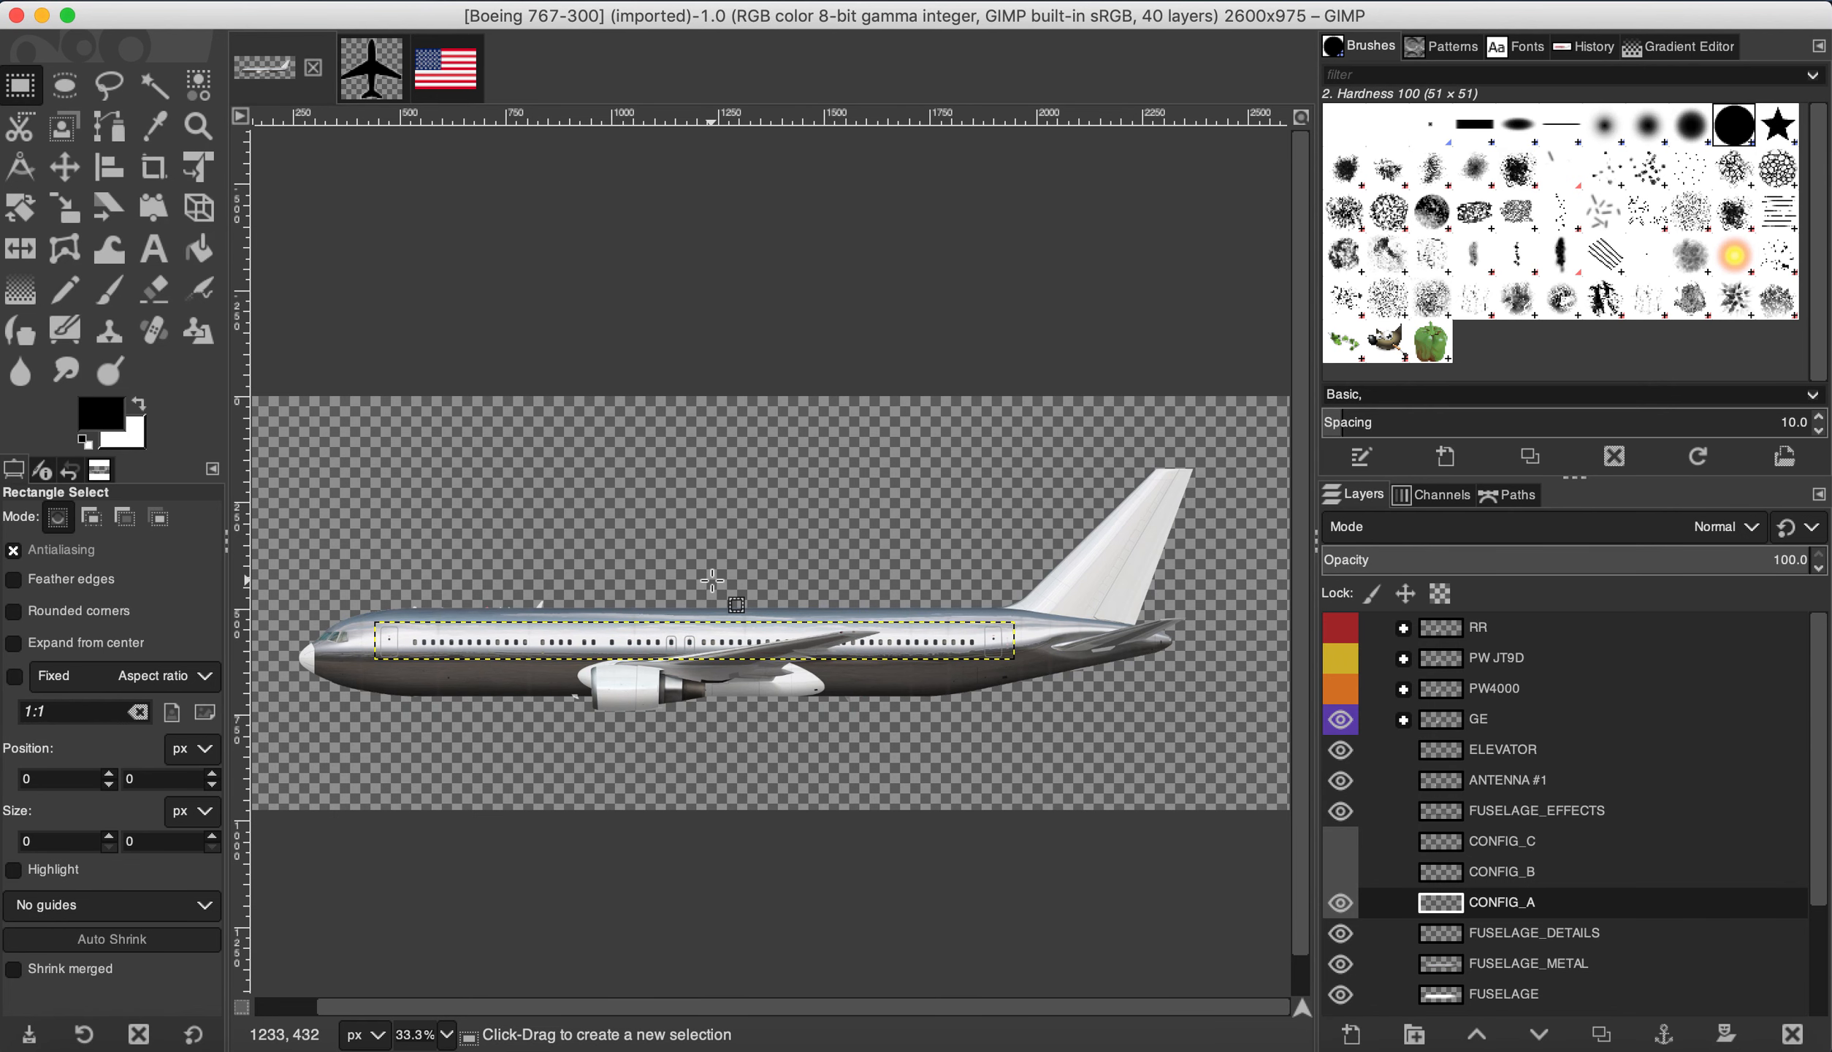
# Step: Briefly hide and reshow the FUSELAGE, FUSELAGE_METAL and GE layers to see what each covers
pyautogui.scroll(1, 321, 653)
pyautogui.scroll(-1, 321, 652)
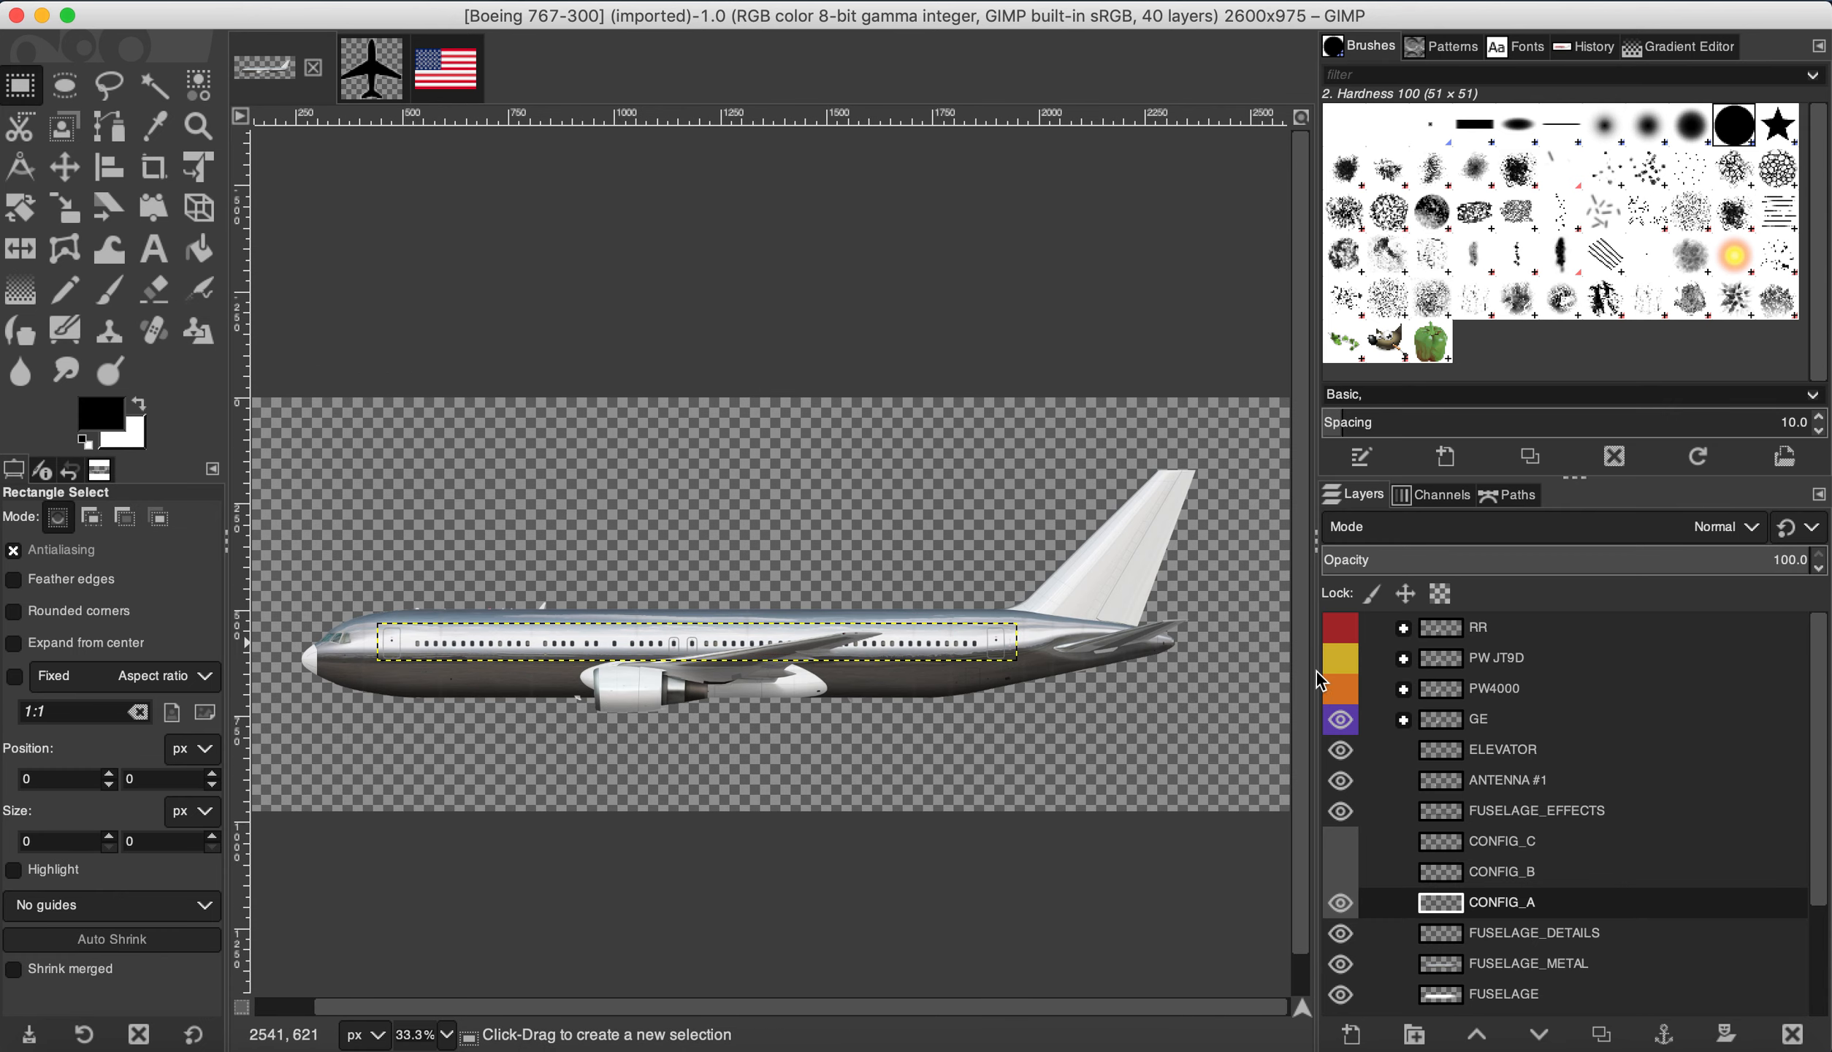
pyautogui.scroll(-5, 1424, 762)
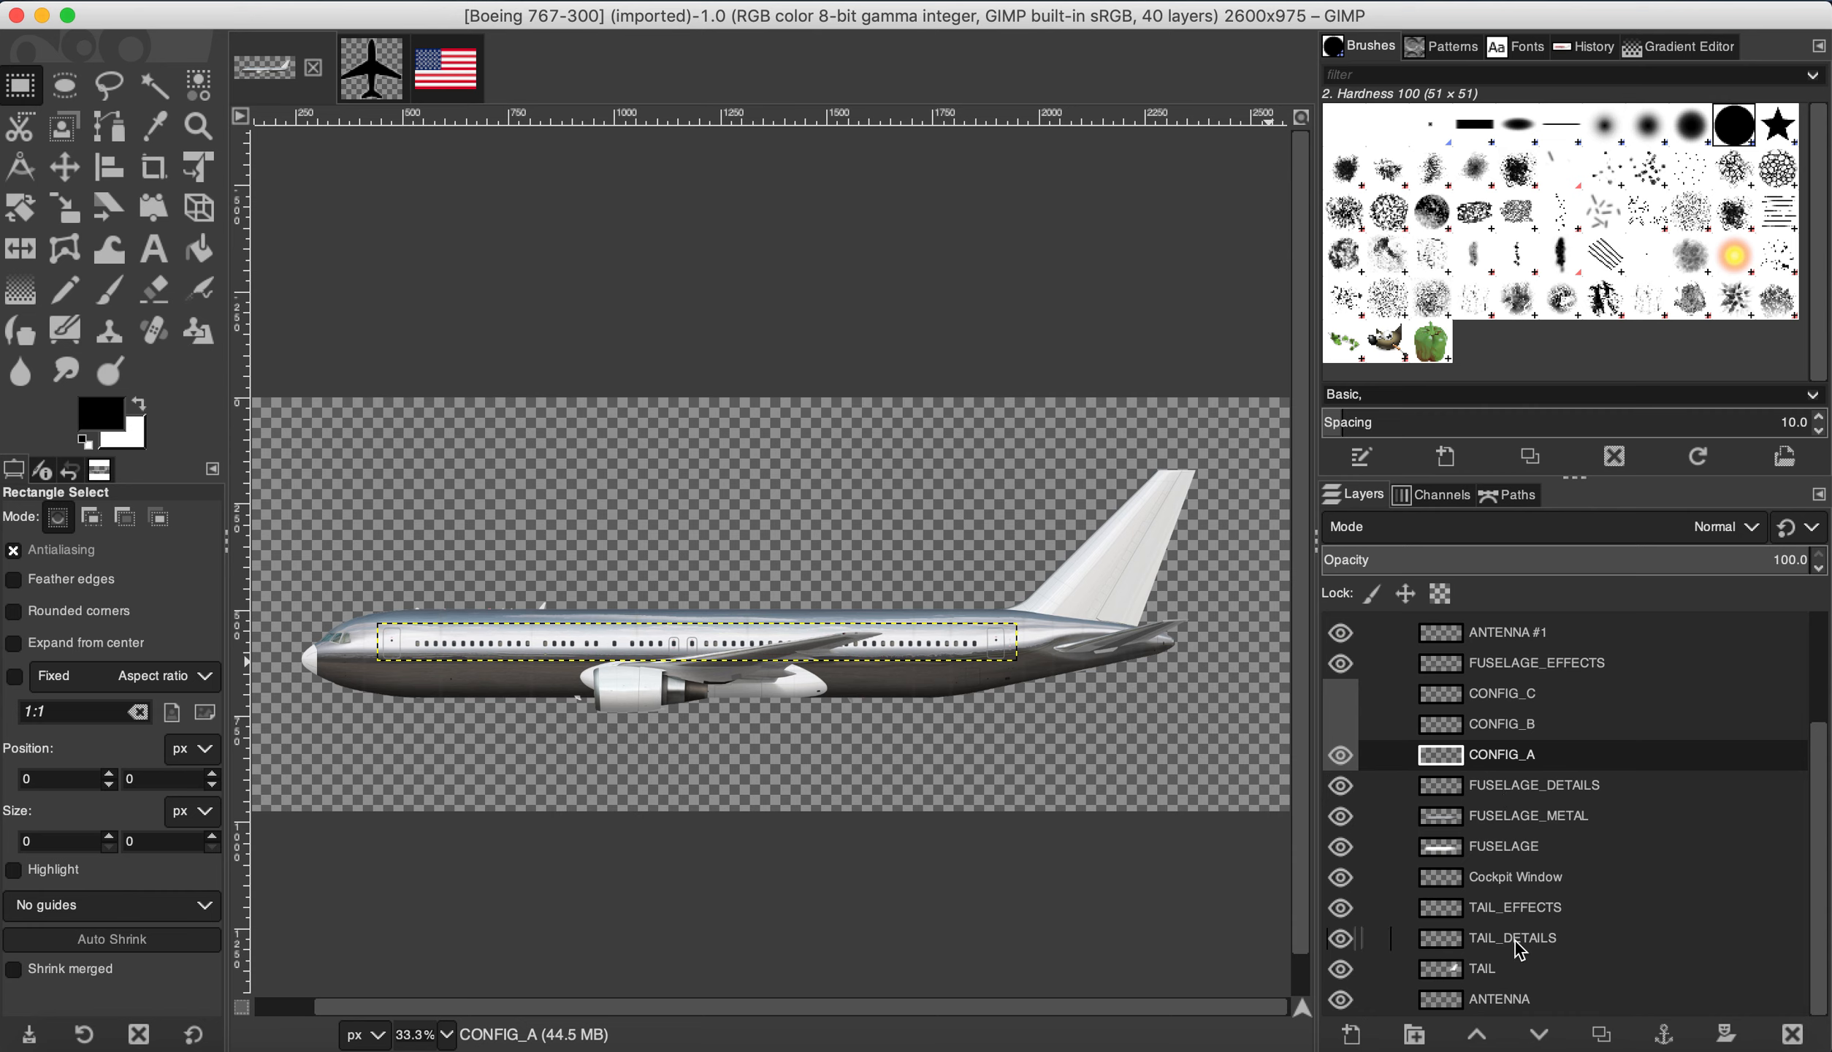
pyautogui.scroll(3, 1473, 764)
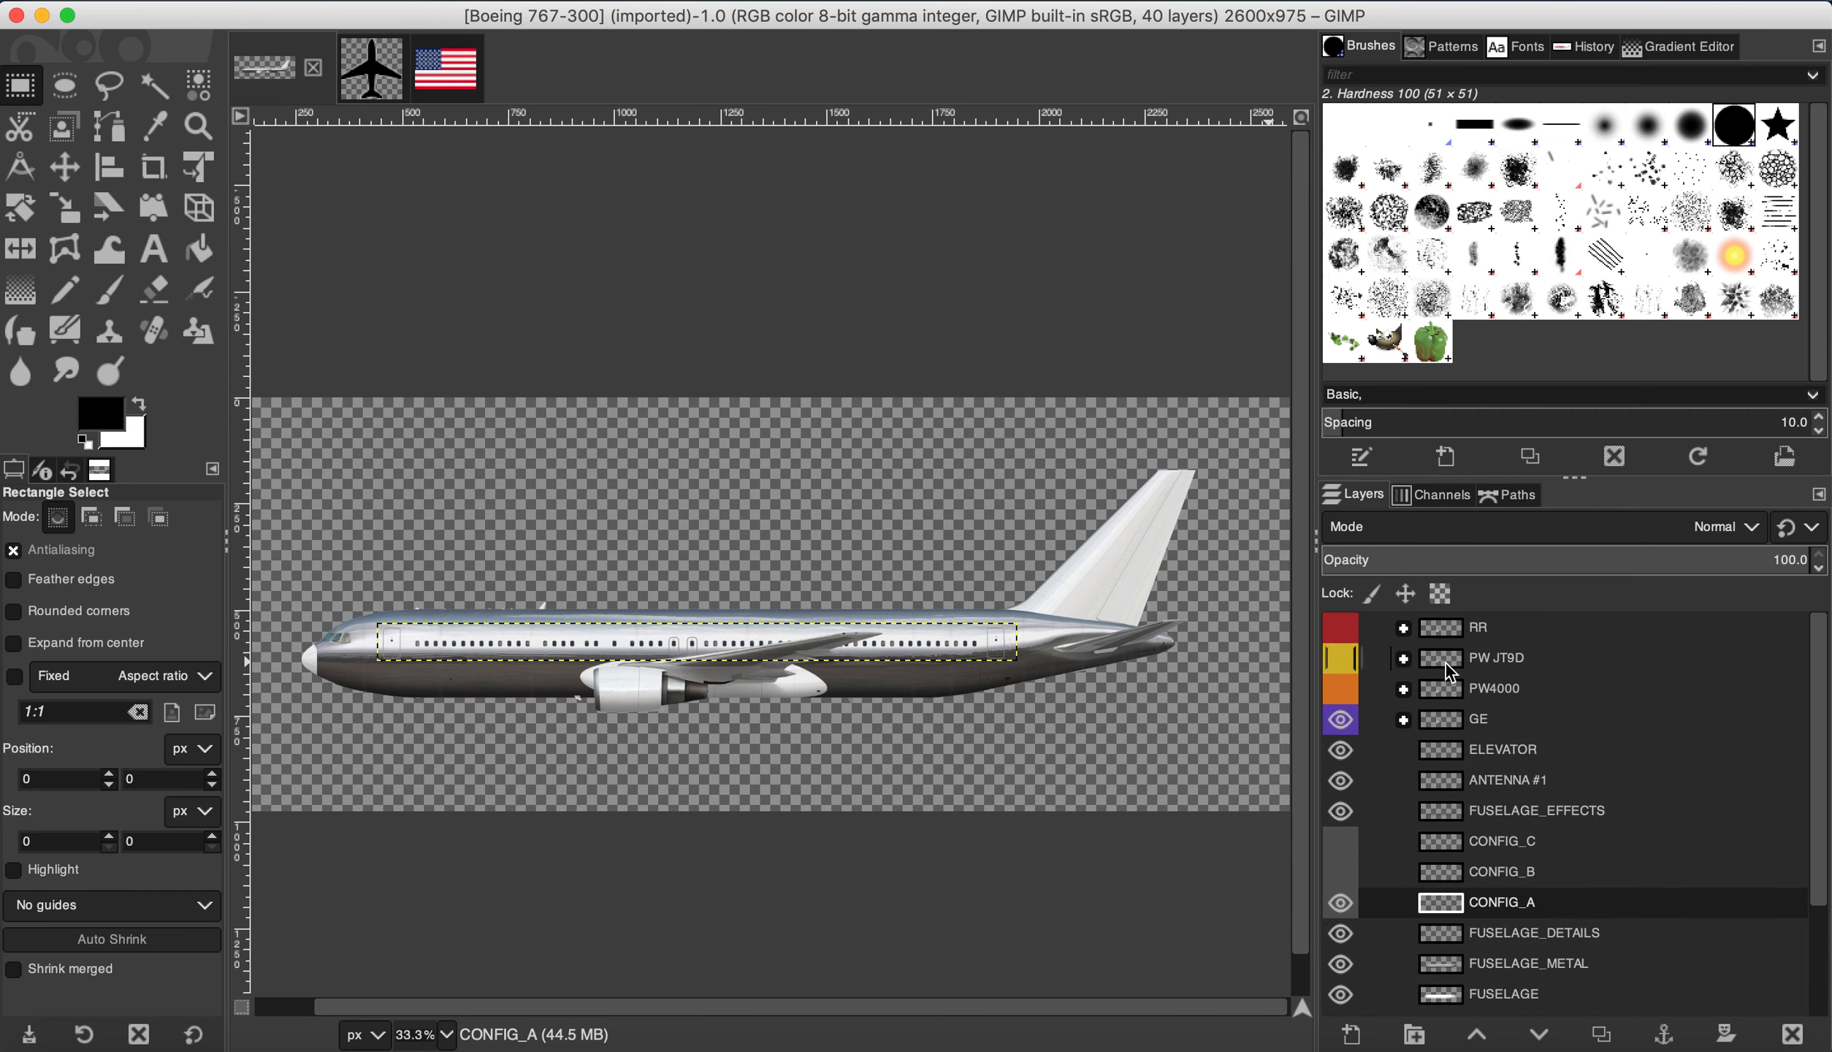
pyautogui.scroll(-3, 1534, 881)
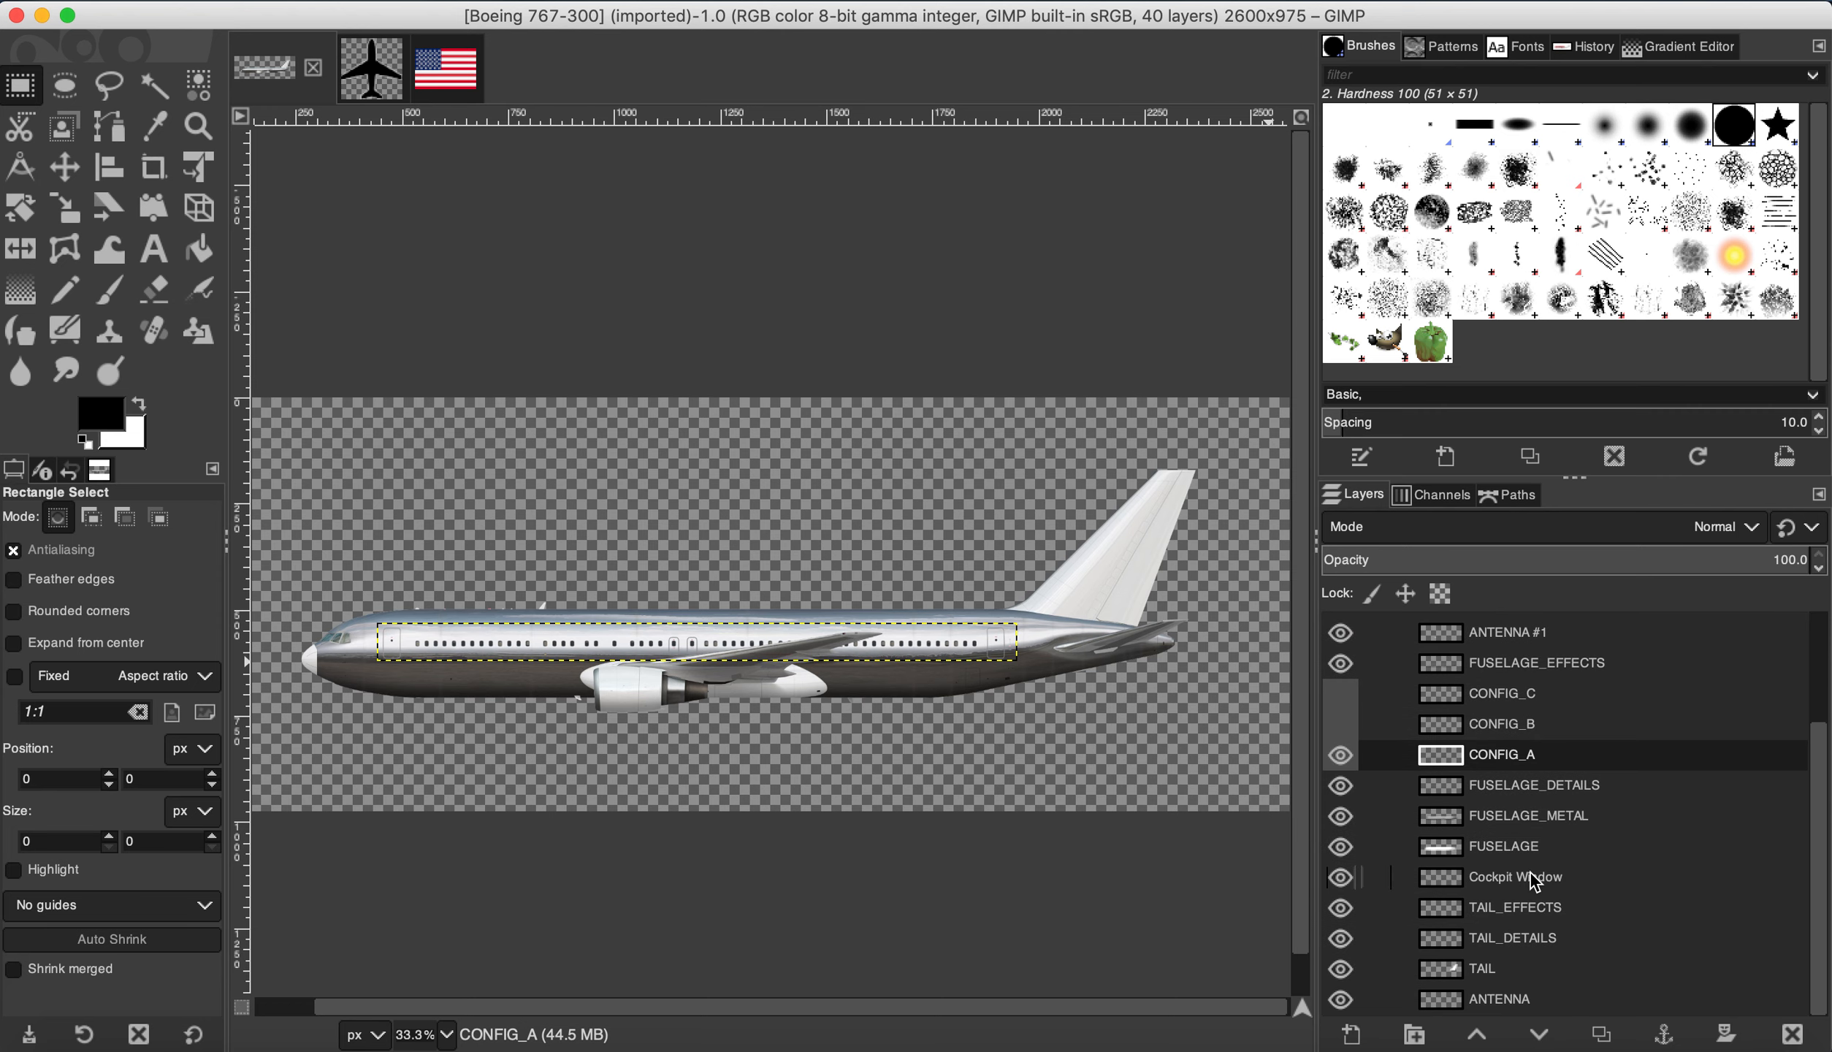
pyautogui.click(1341, 847)
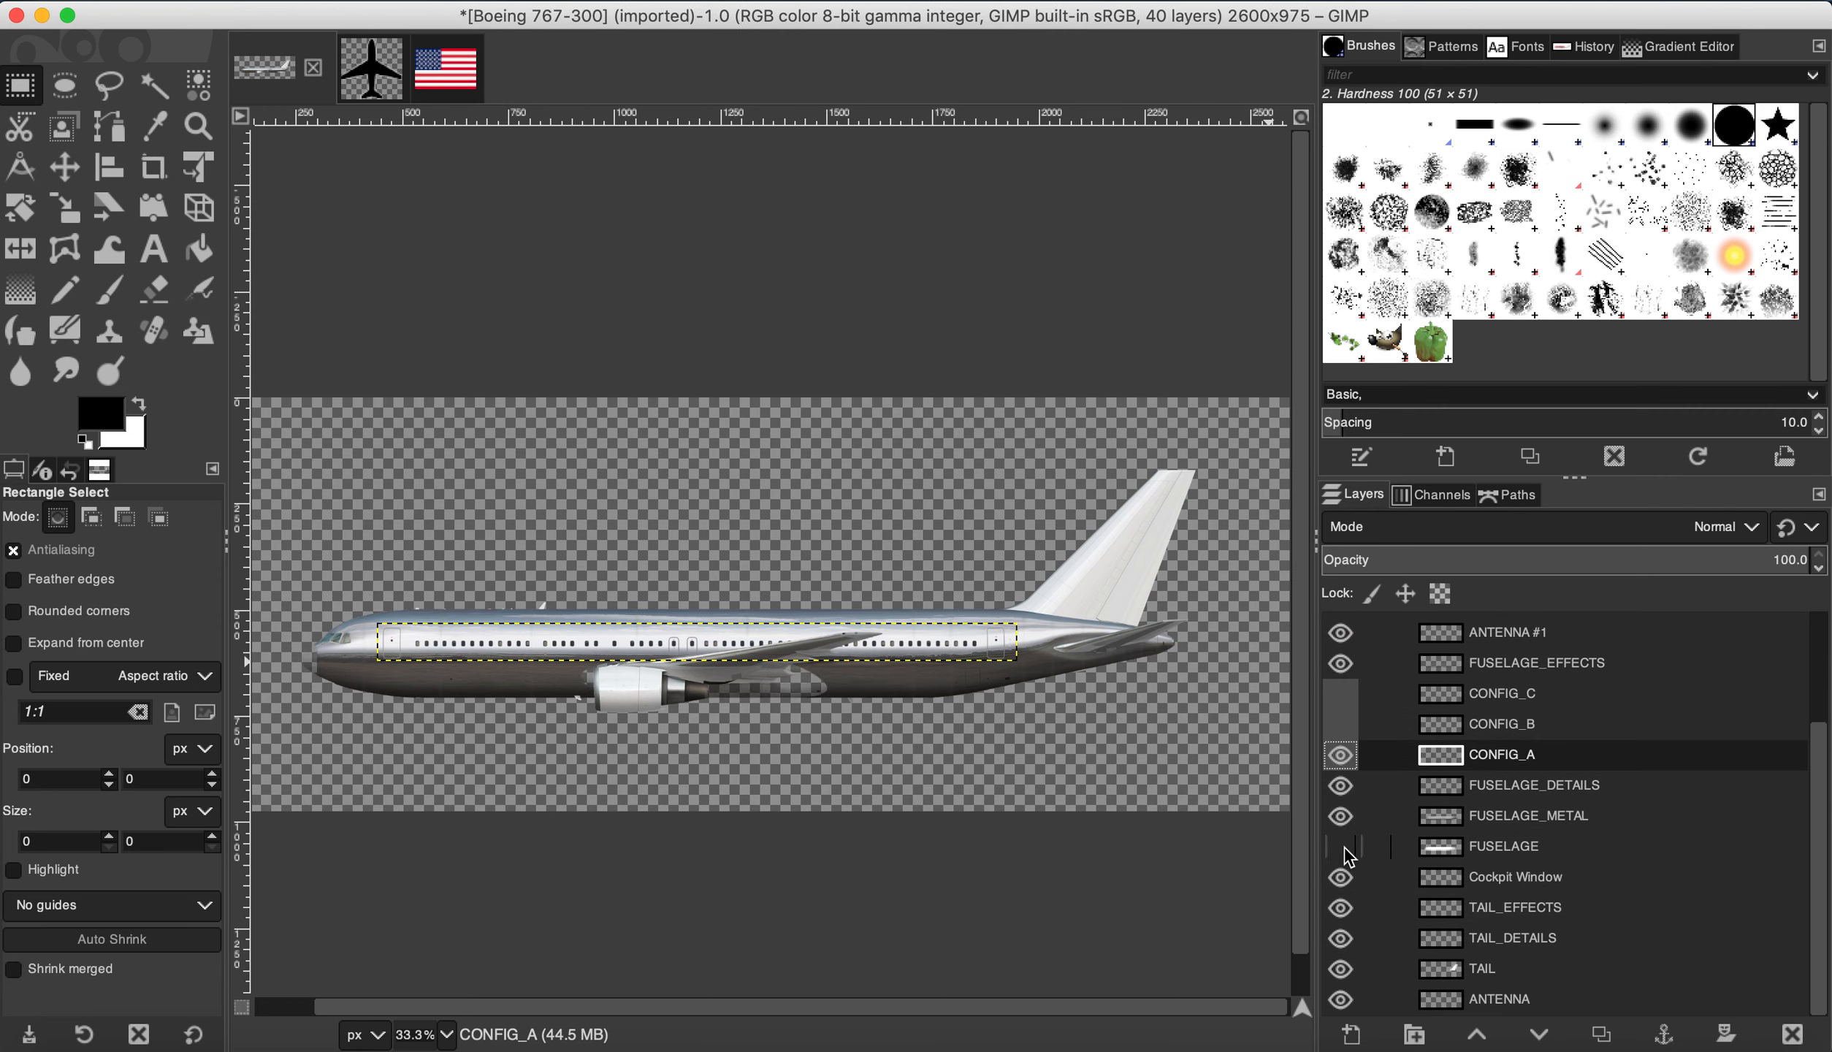
pyautogui.click(1341, 848)
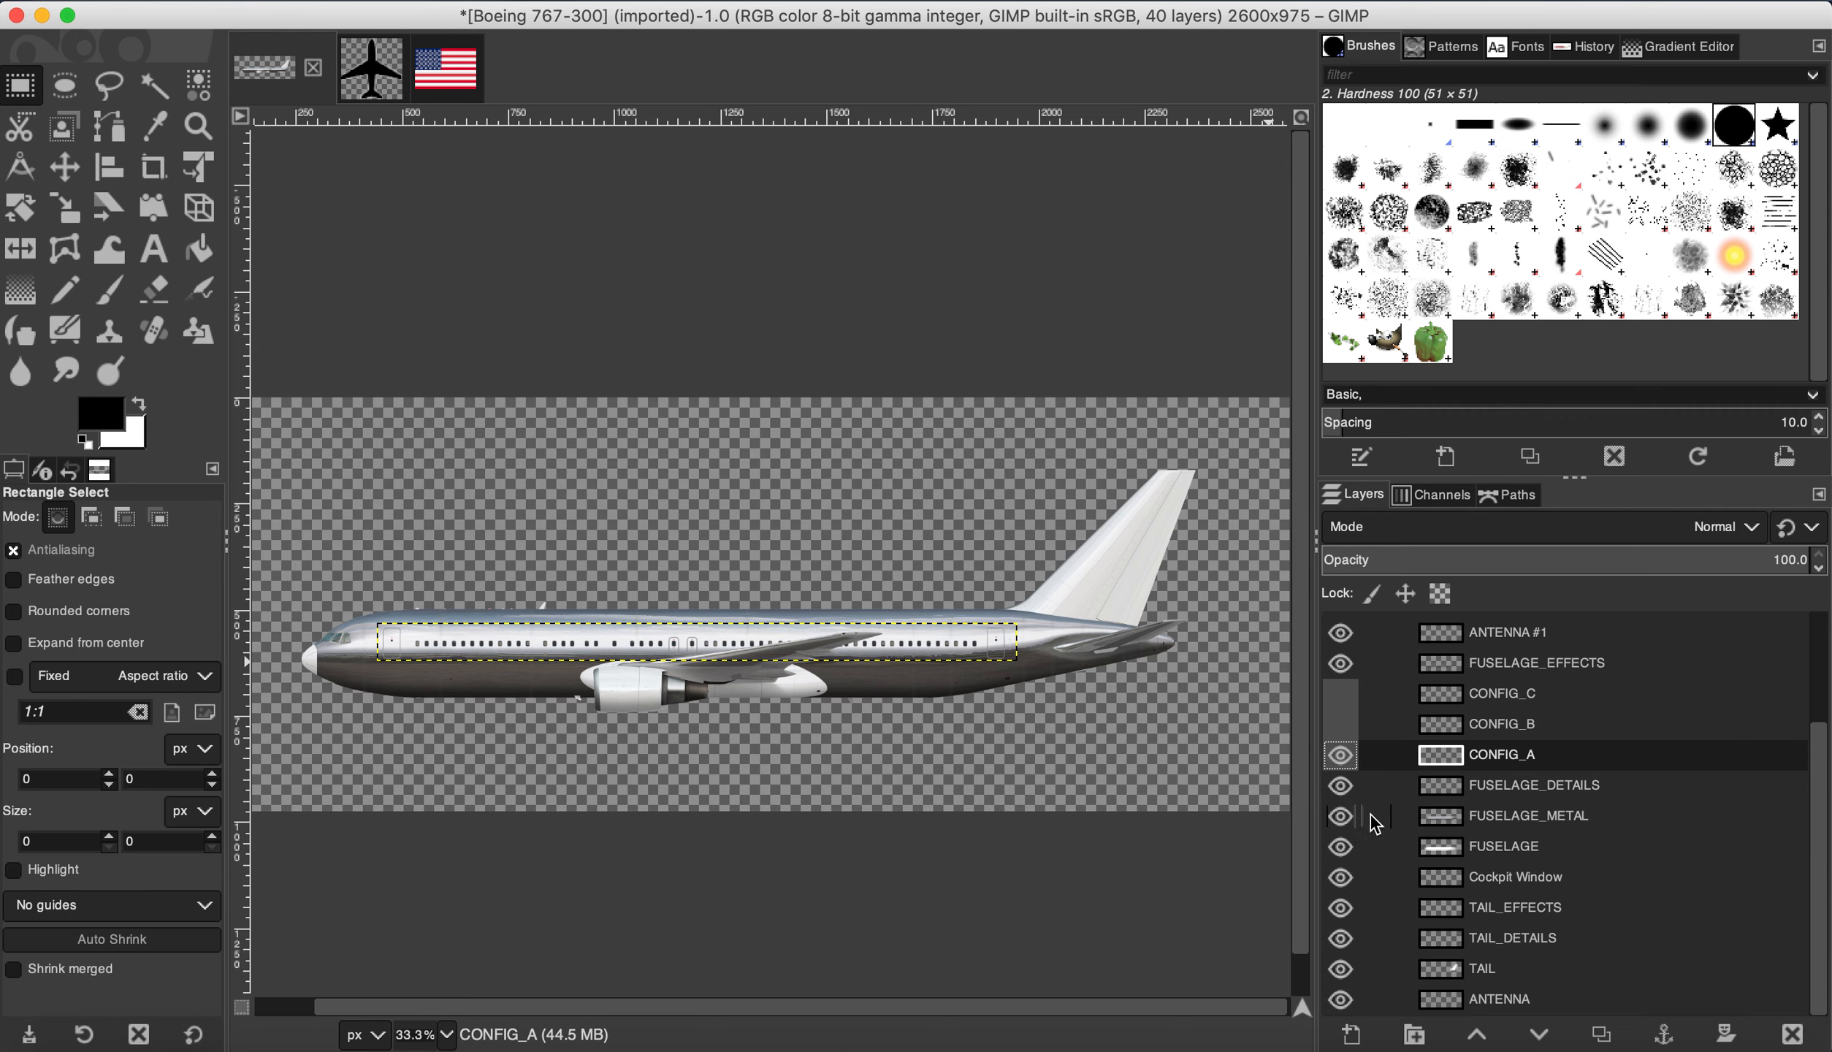
pyautogui.click(1341, 816)
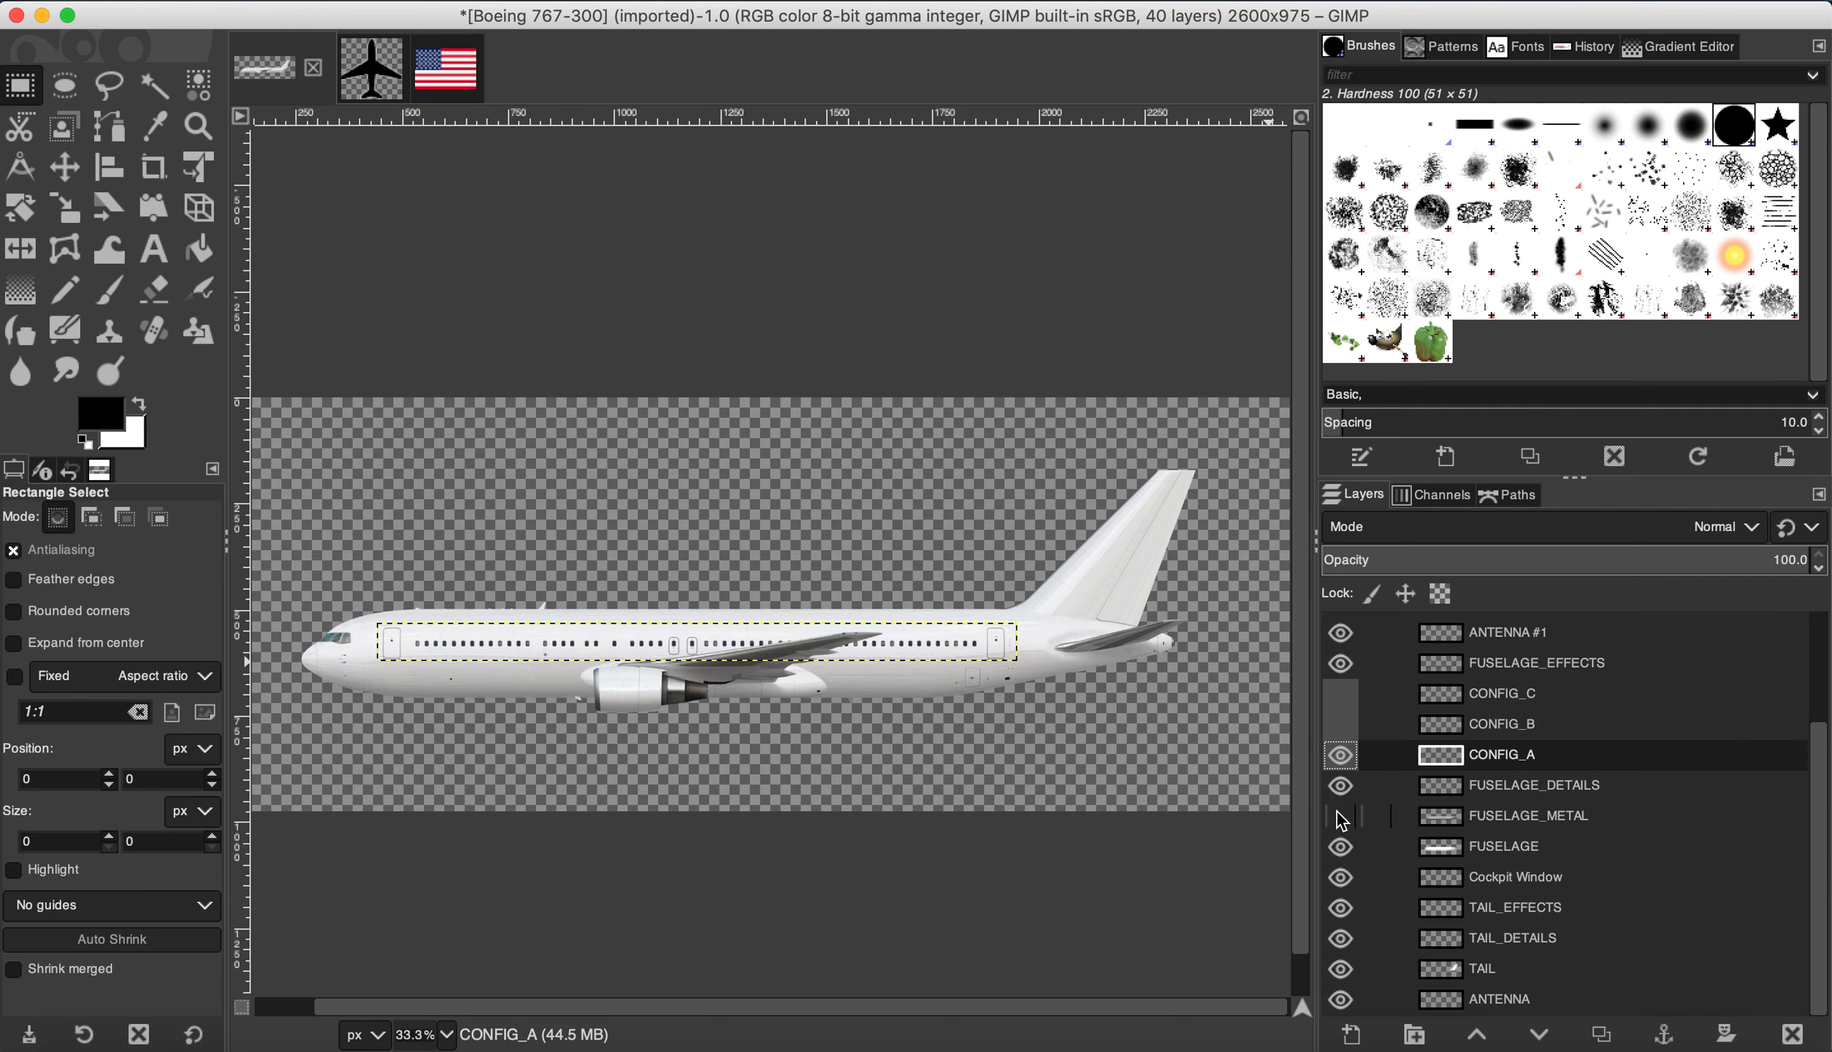
pyautogui.click(1341, 816)
pyautogui.scroll(5, 1344, 812)
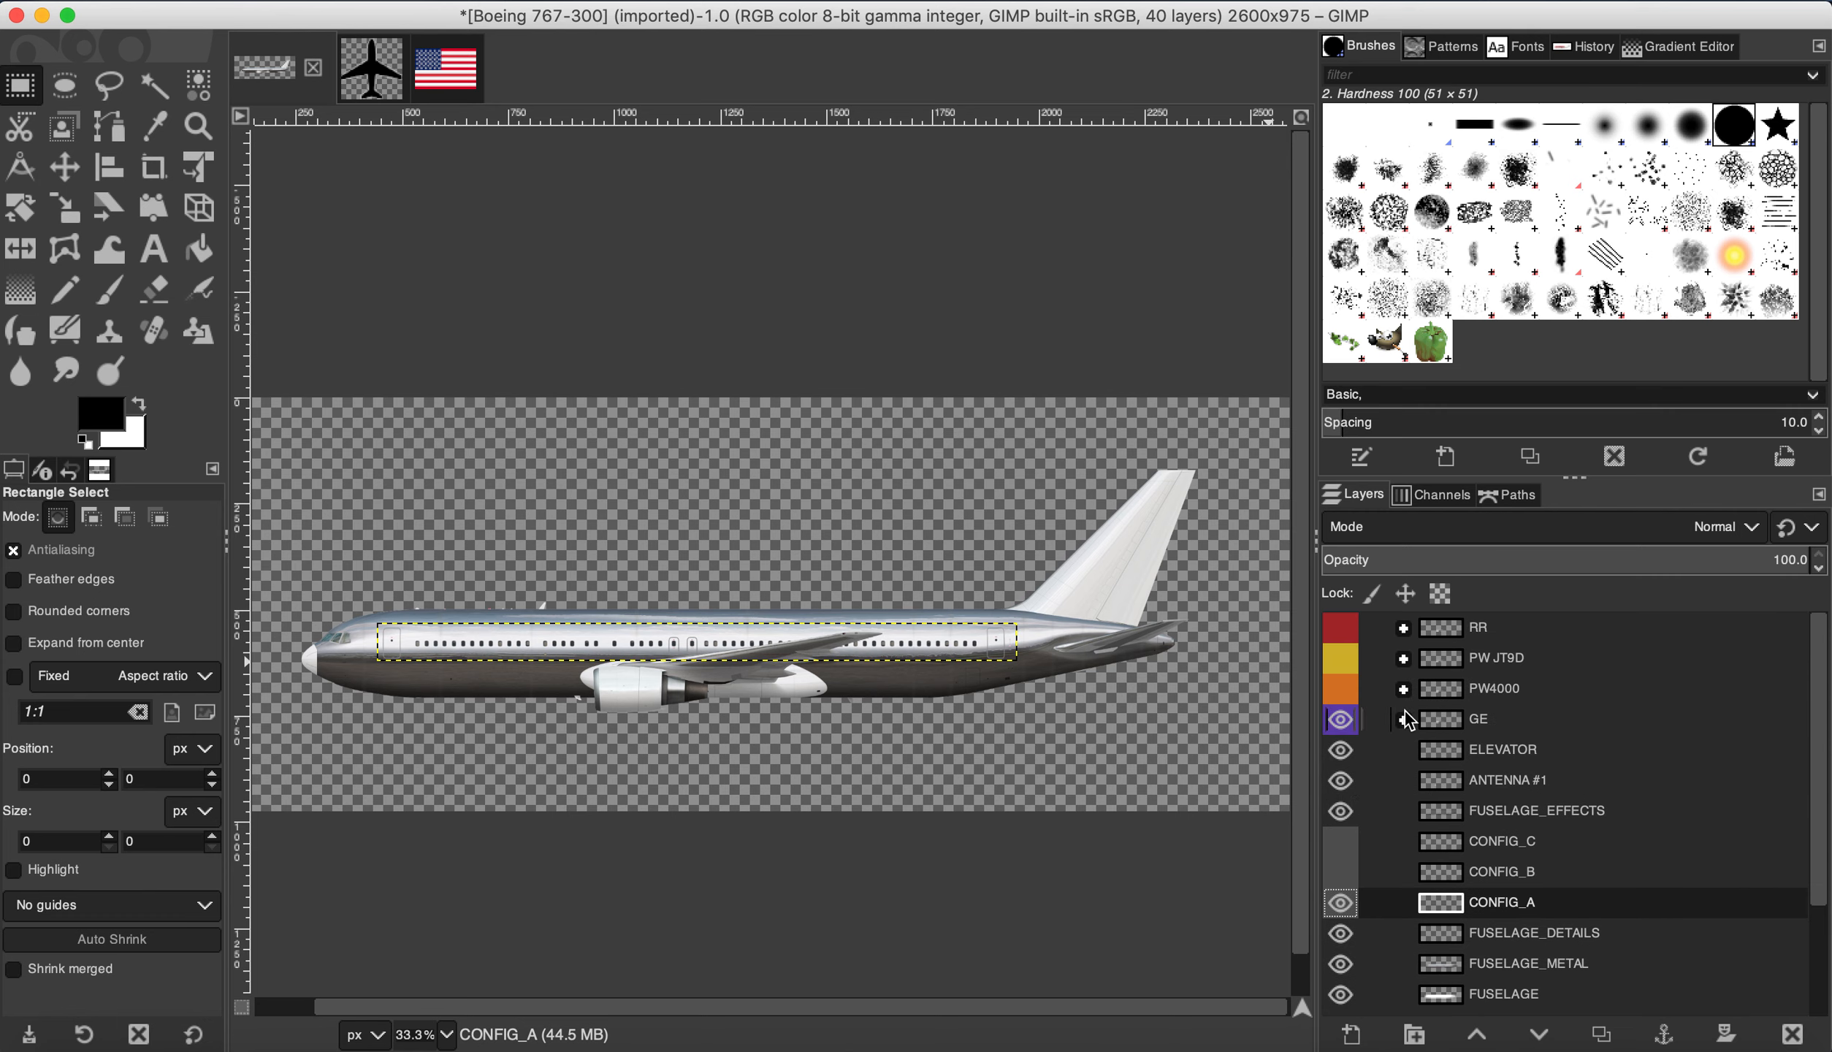
pyautogui.click(1341, 720)
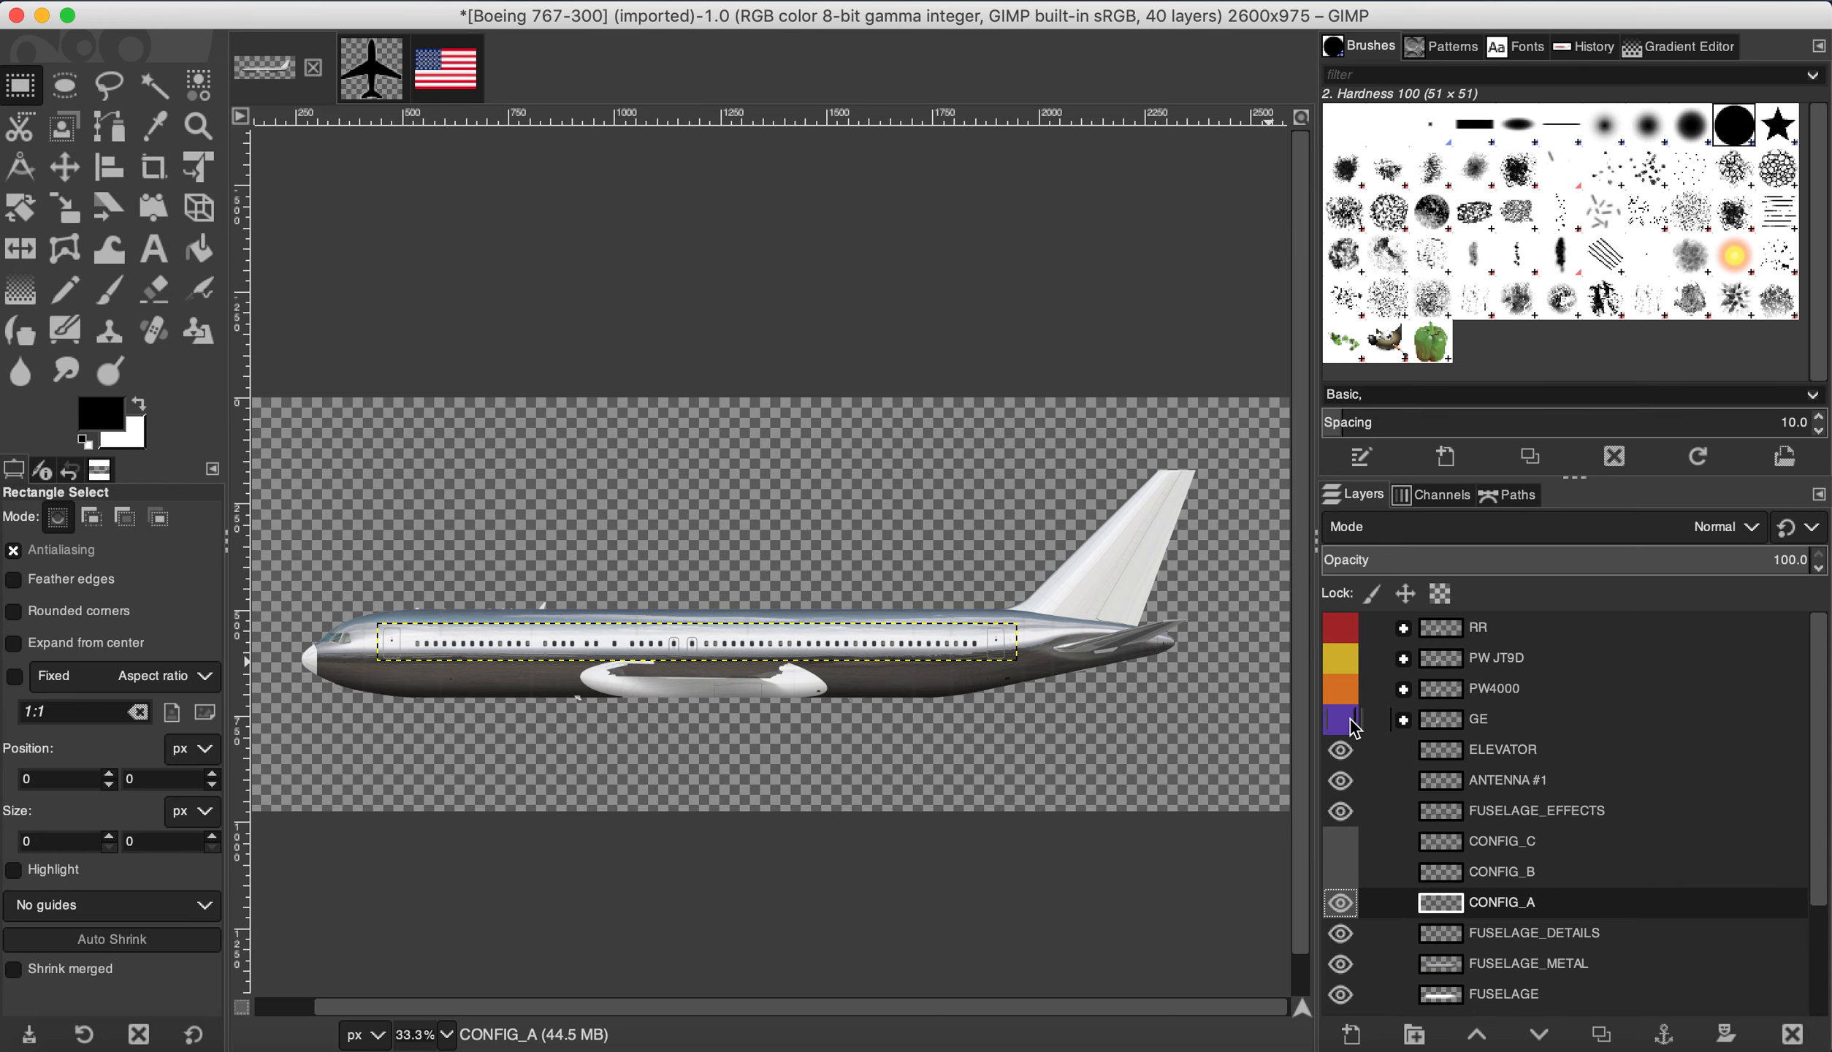
pyautogui.click(1342, 720)
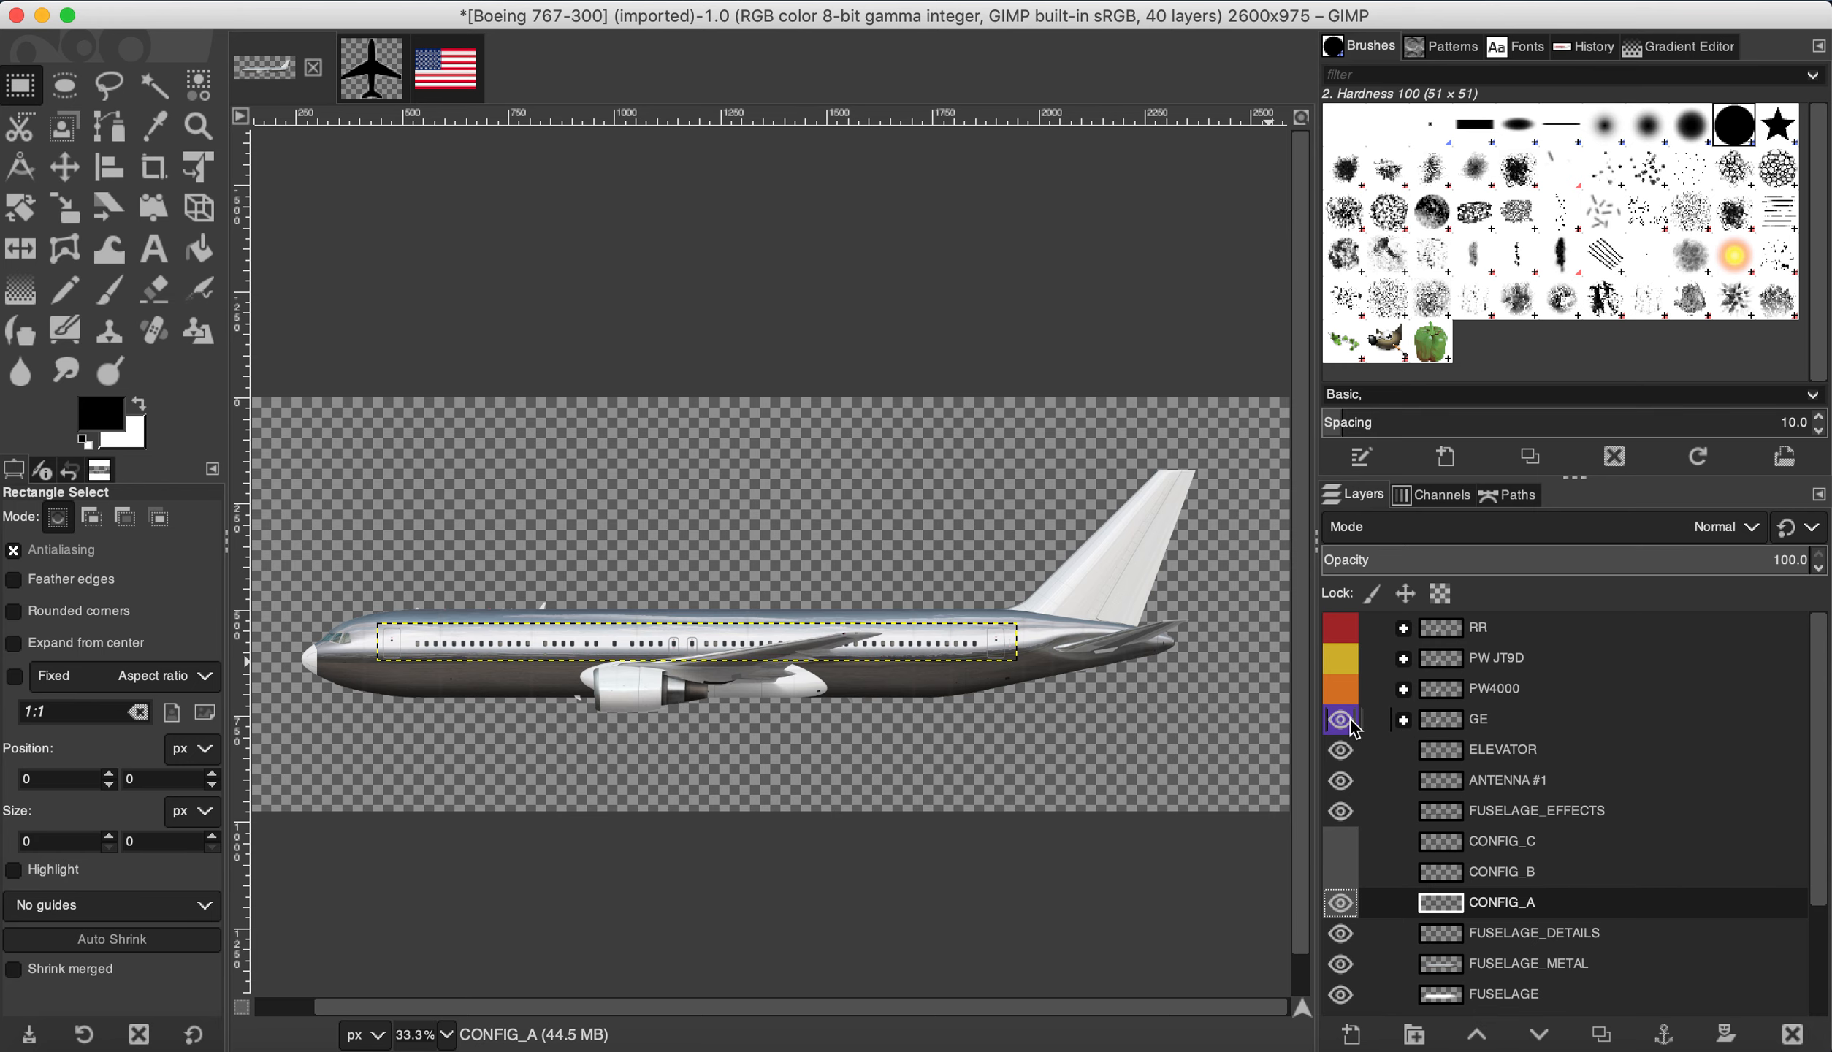
# Step: Leave FUSELAGE_METAL hidden so the 767 fuselage shows plain white
pyautogui.scroll(2, 537, 698)
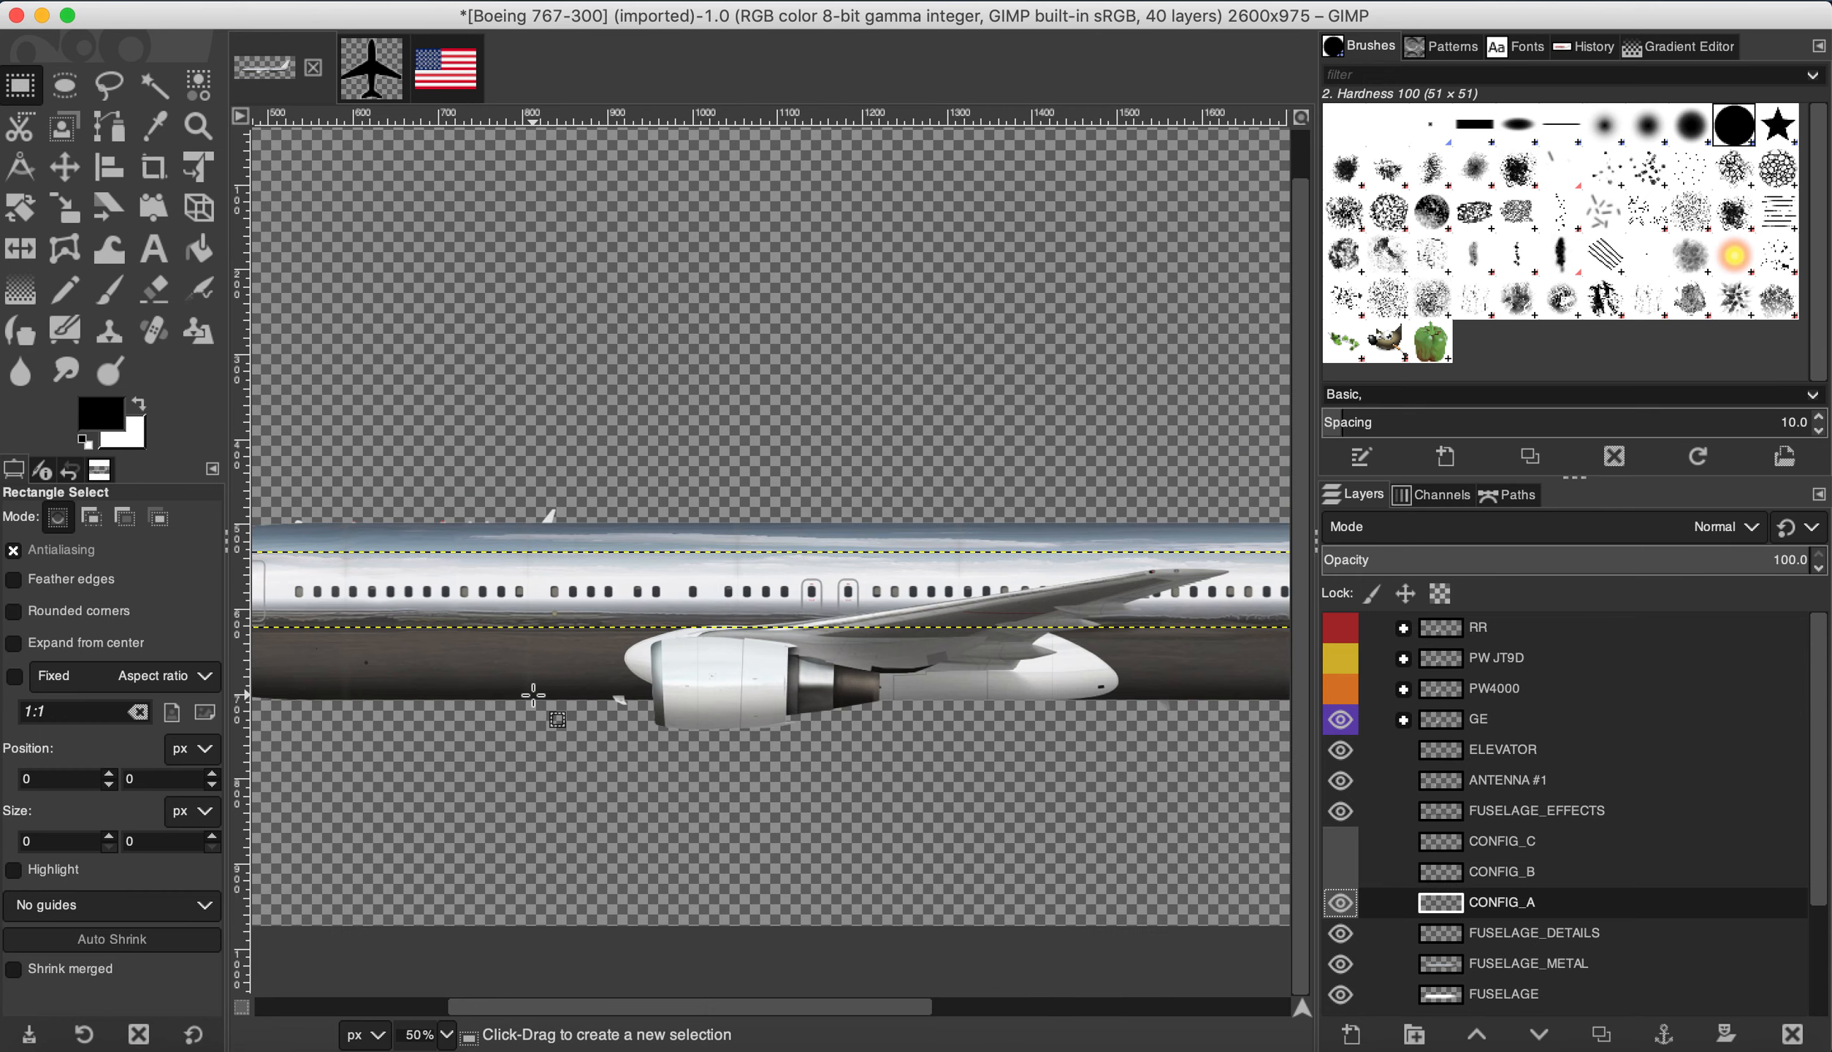
pyautogui.scroll(2, 533, 695)
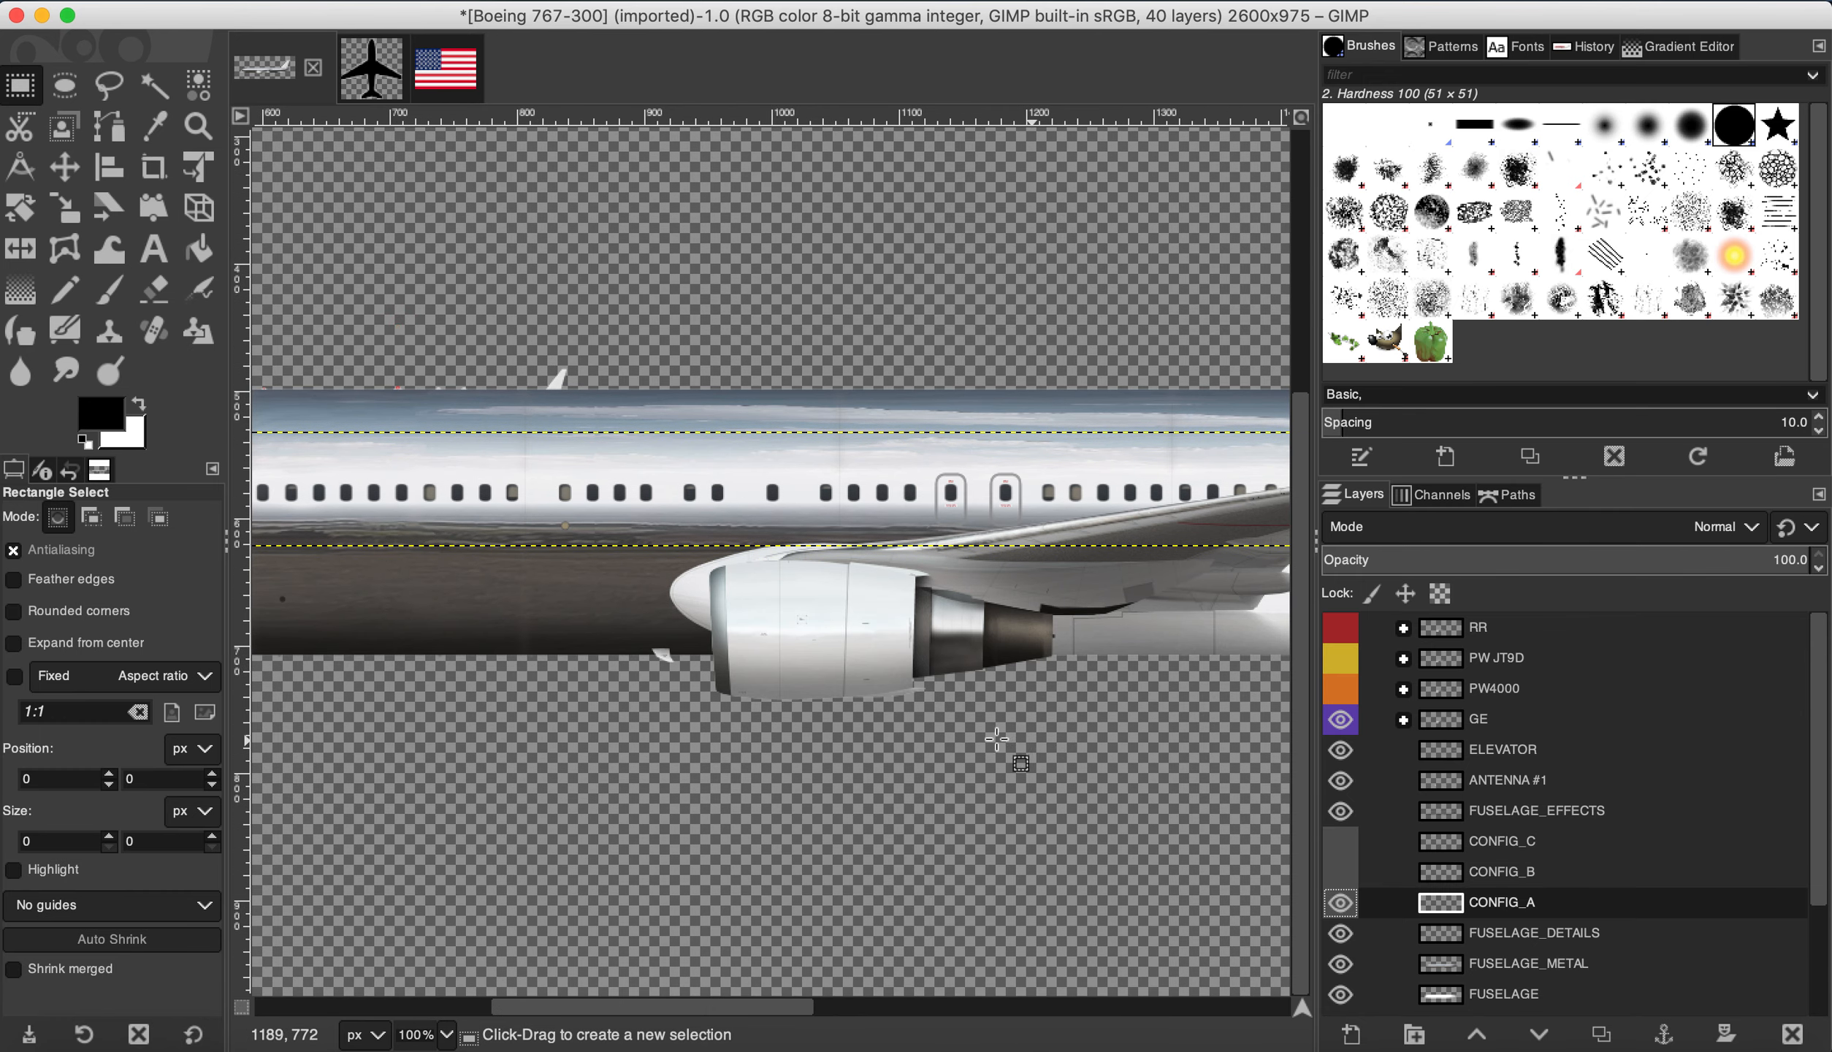
pyautogui.scroll(-2, 997, 740)
pyautogui.scroll(-3, 1429, 824)
pyautogui.click(1341, 815)
pyautogui.scroll(-2, 730, 723)
pyautogui.scroll(1, 1003, 682)
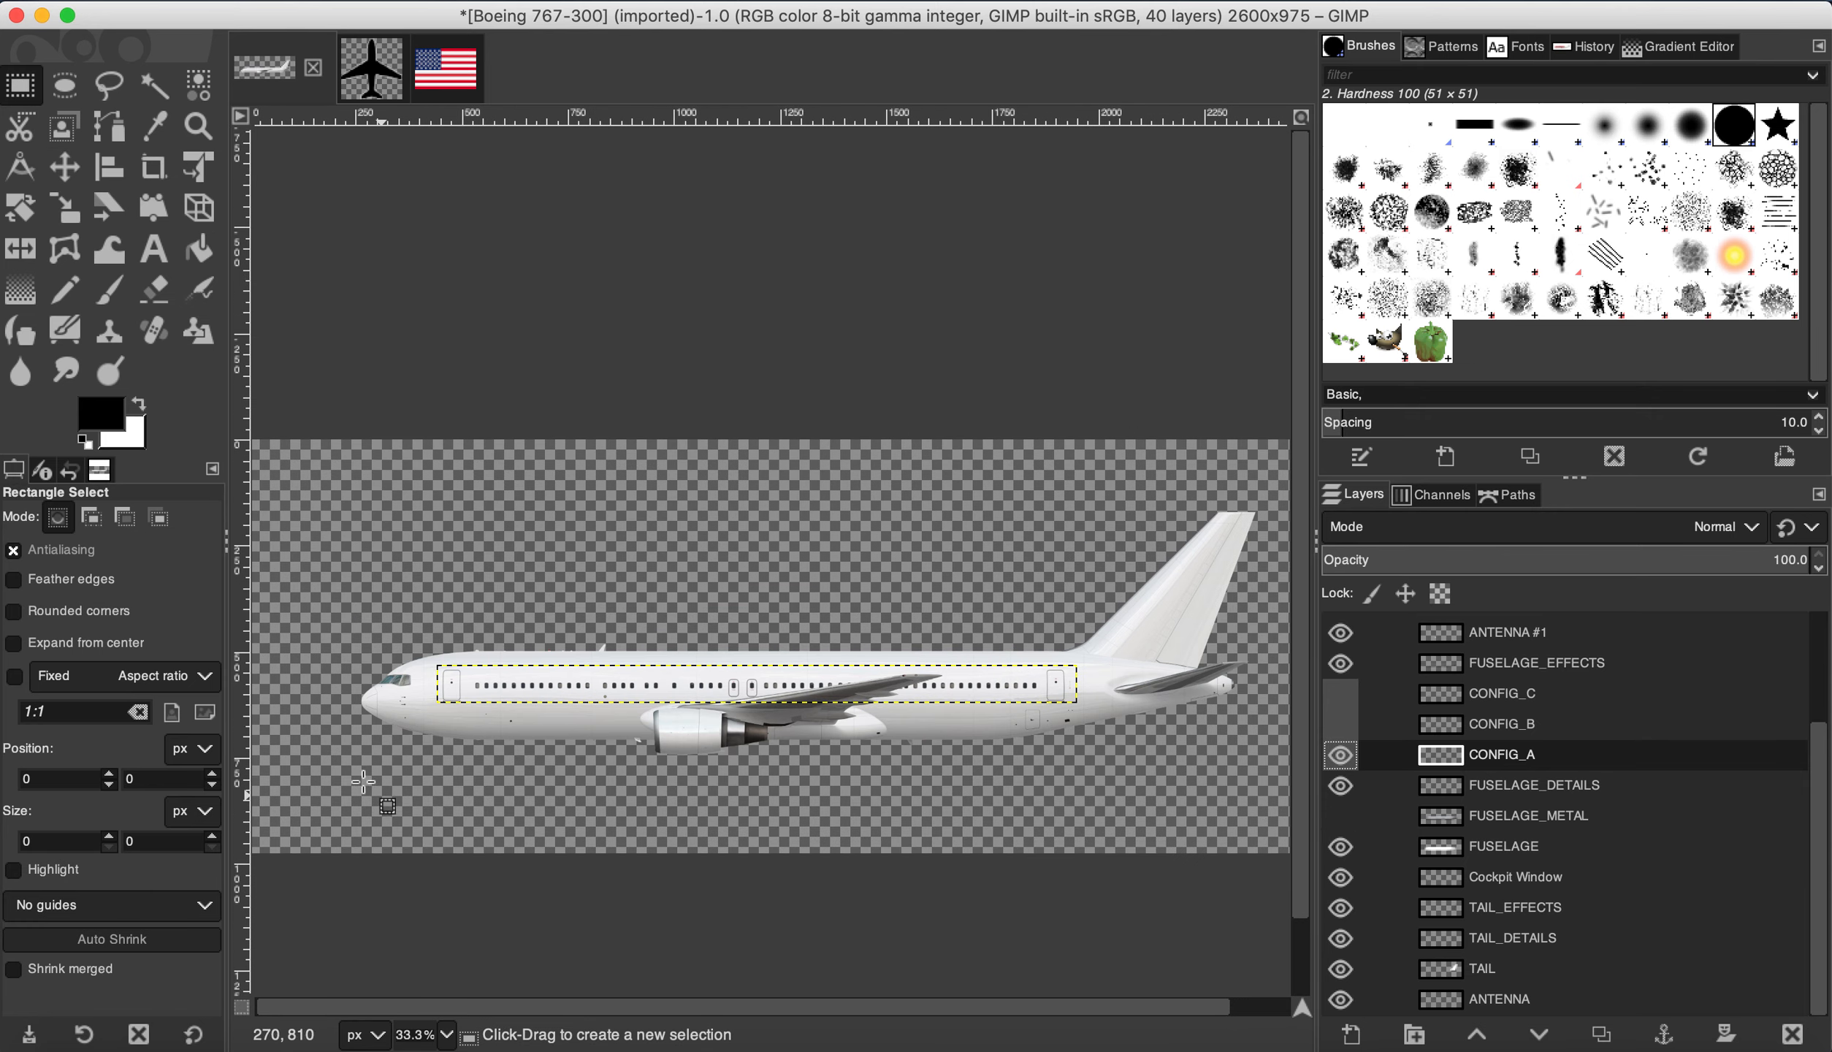
pyautogui.scroll(1, 428, 782)
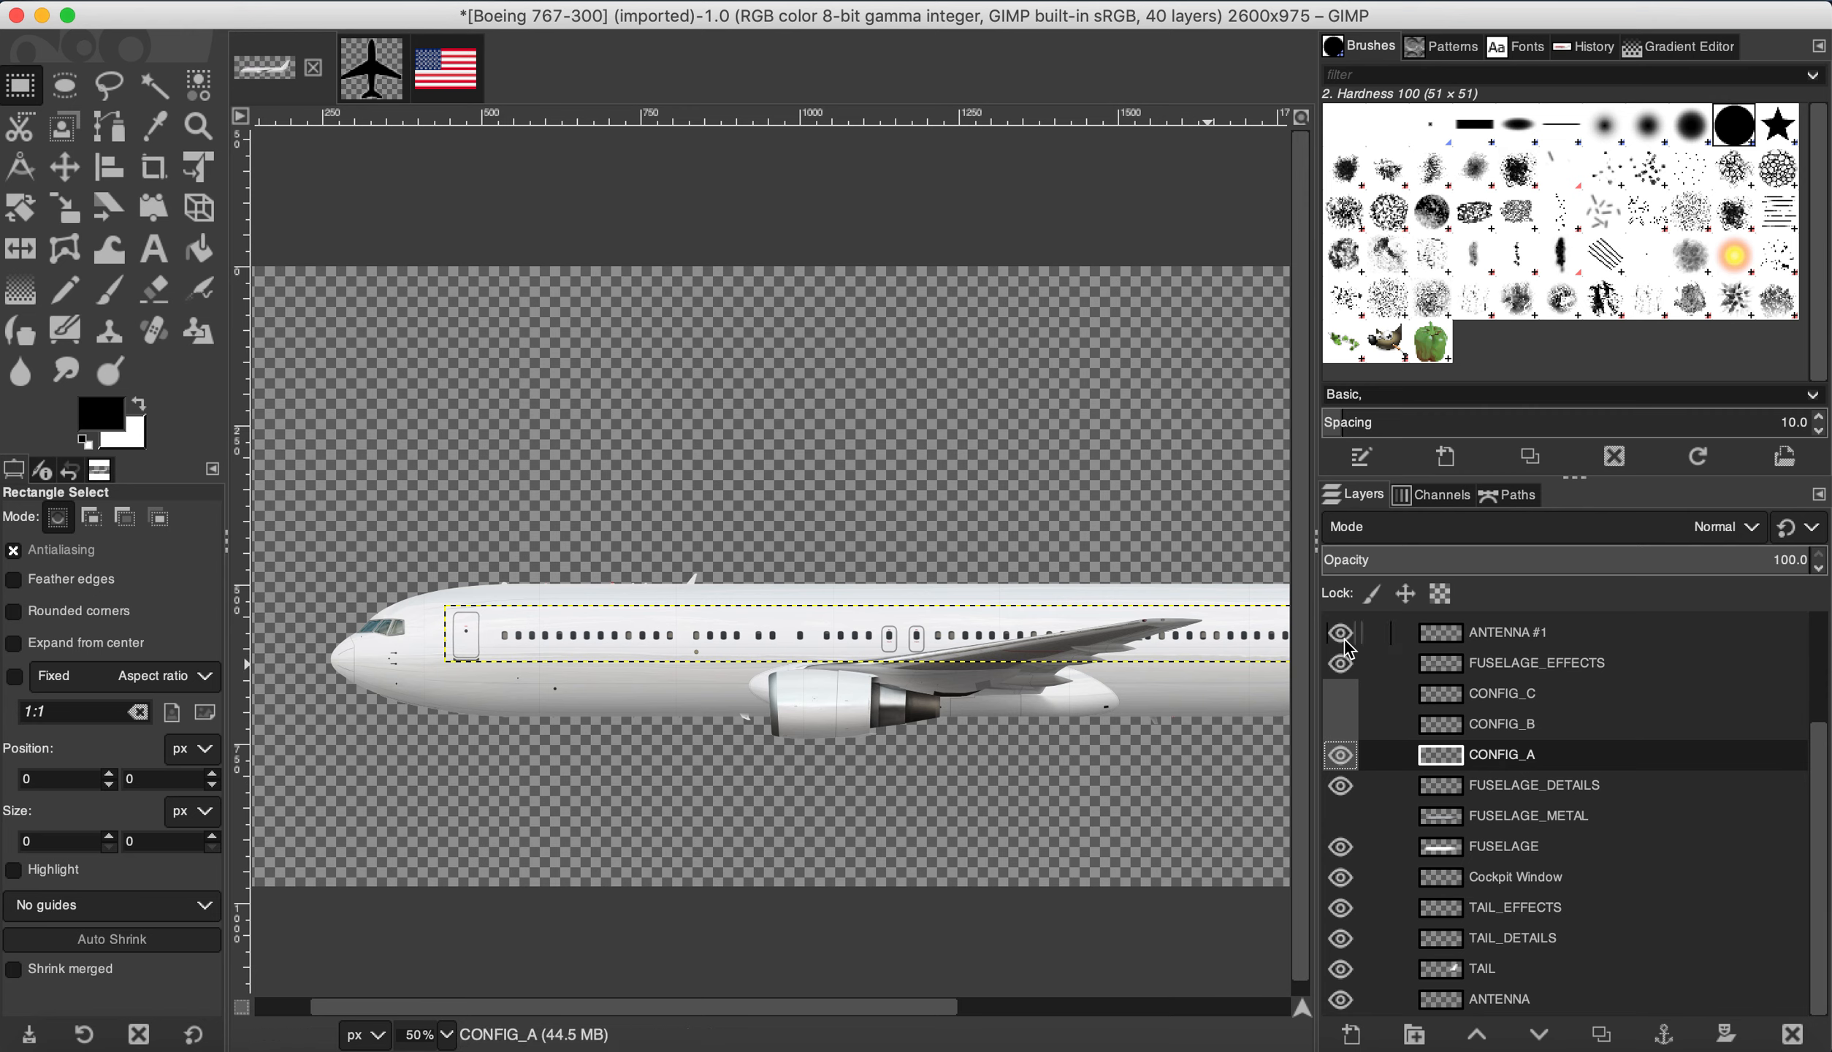
# Step: Make FUSELAGE the active layer and lock its transparency
pyautogui.click(1523, 851)
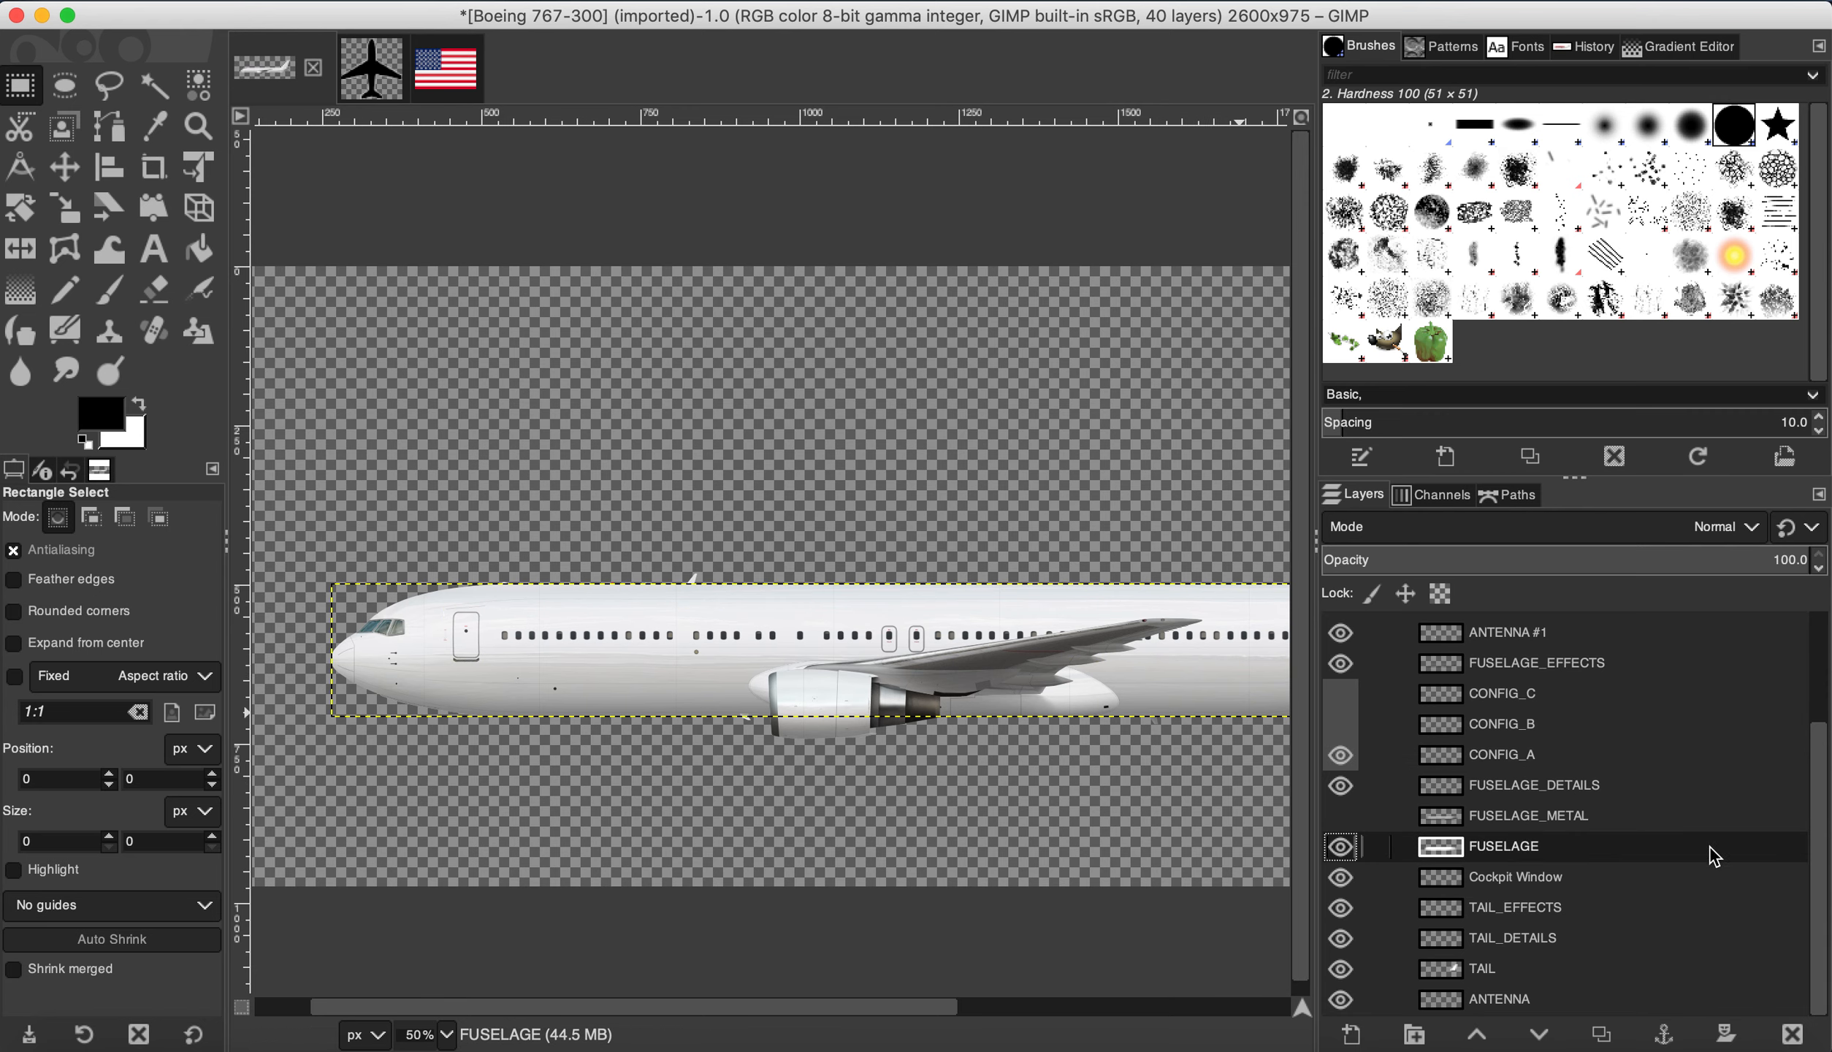
pyautogui.scroll(-1, 782, 716)
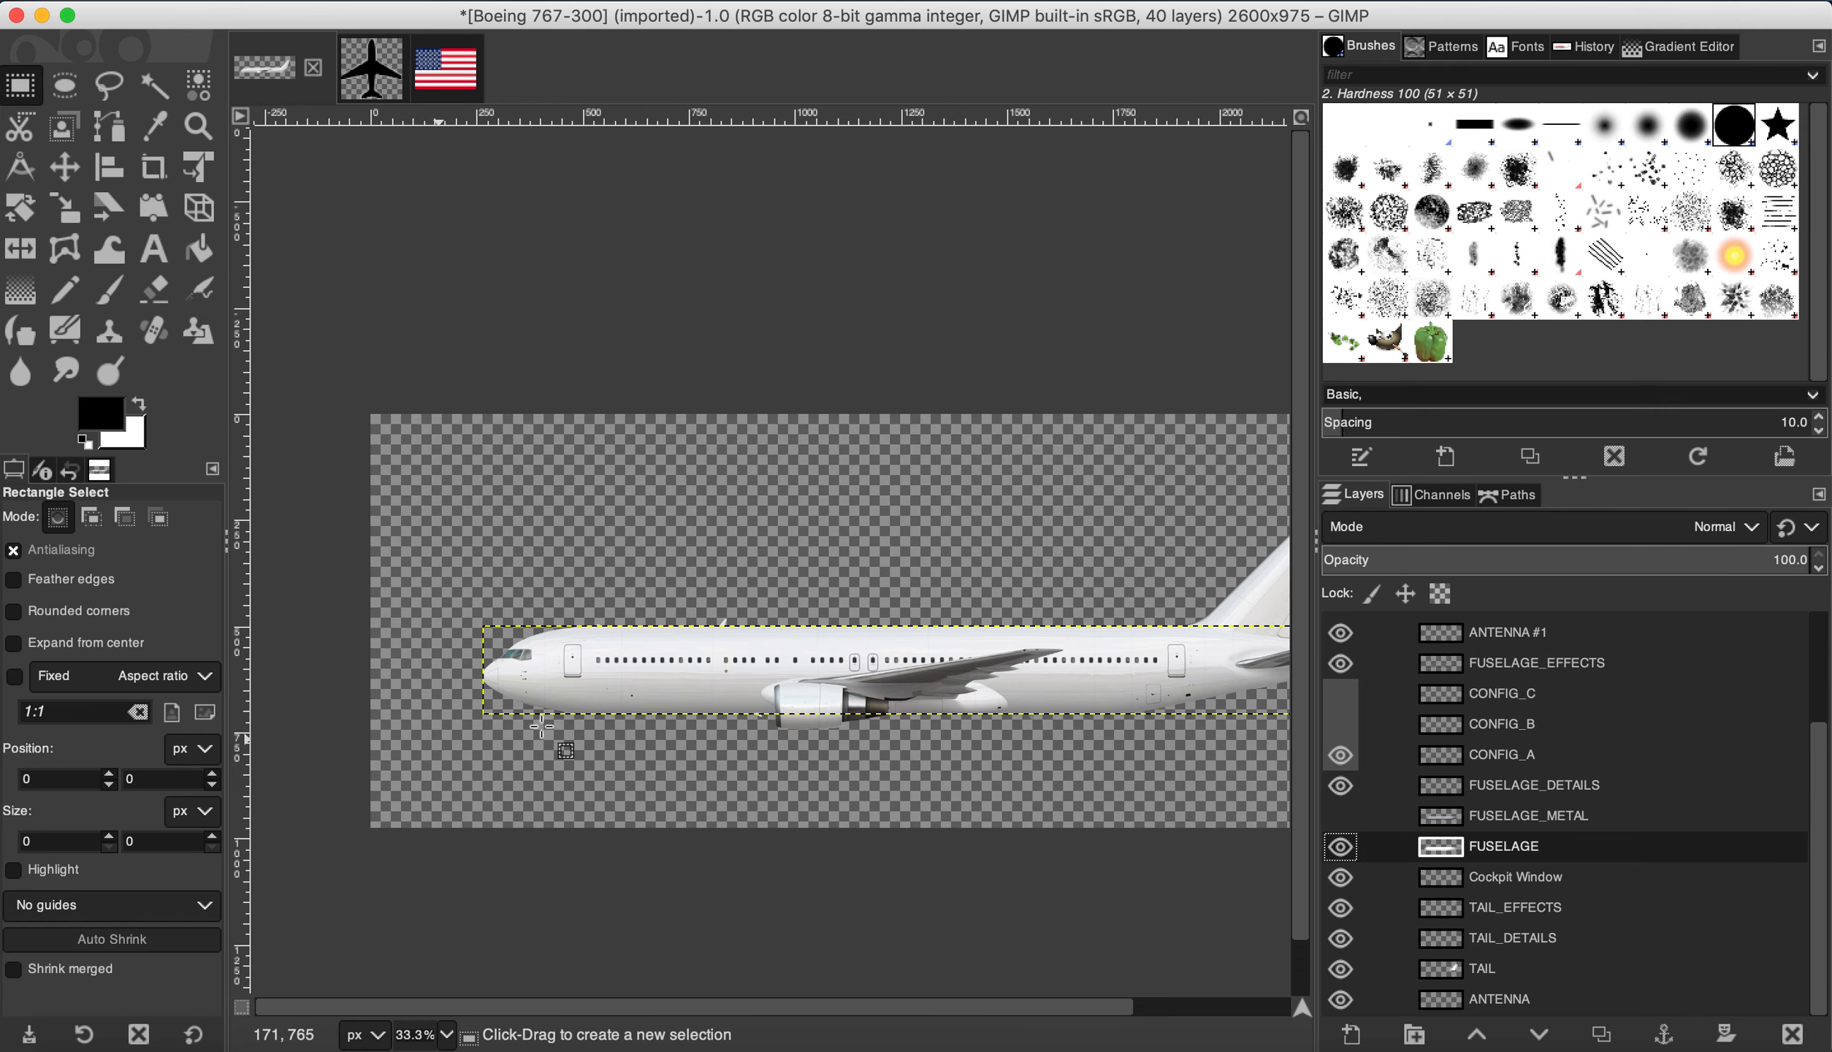
pyautogui.click(1446, 595)
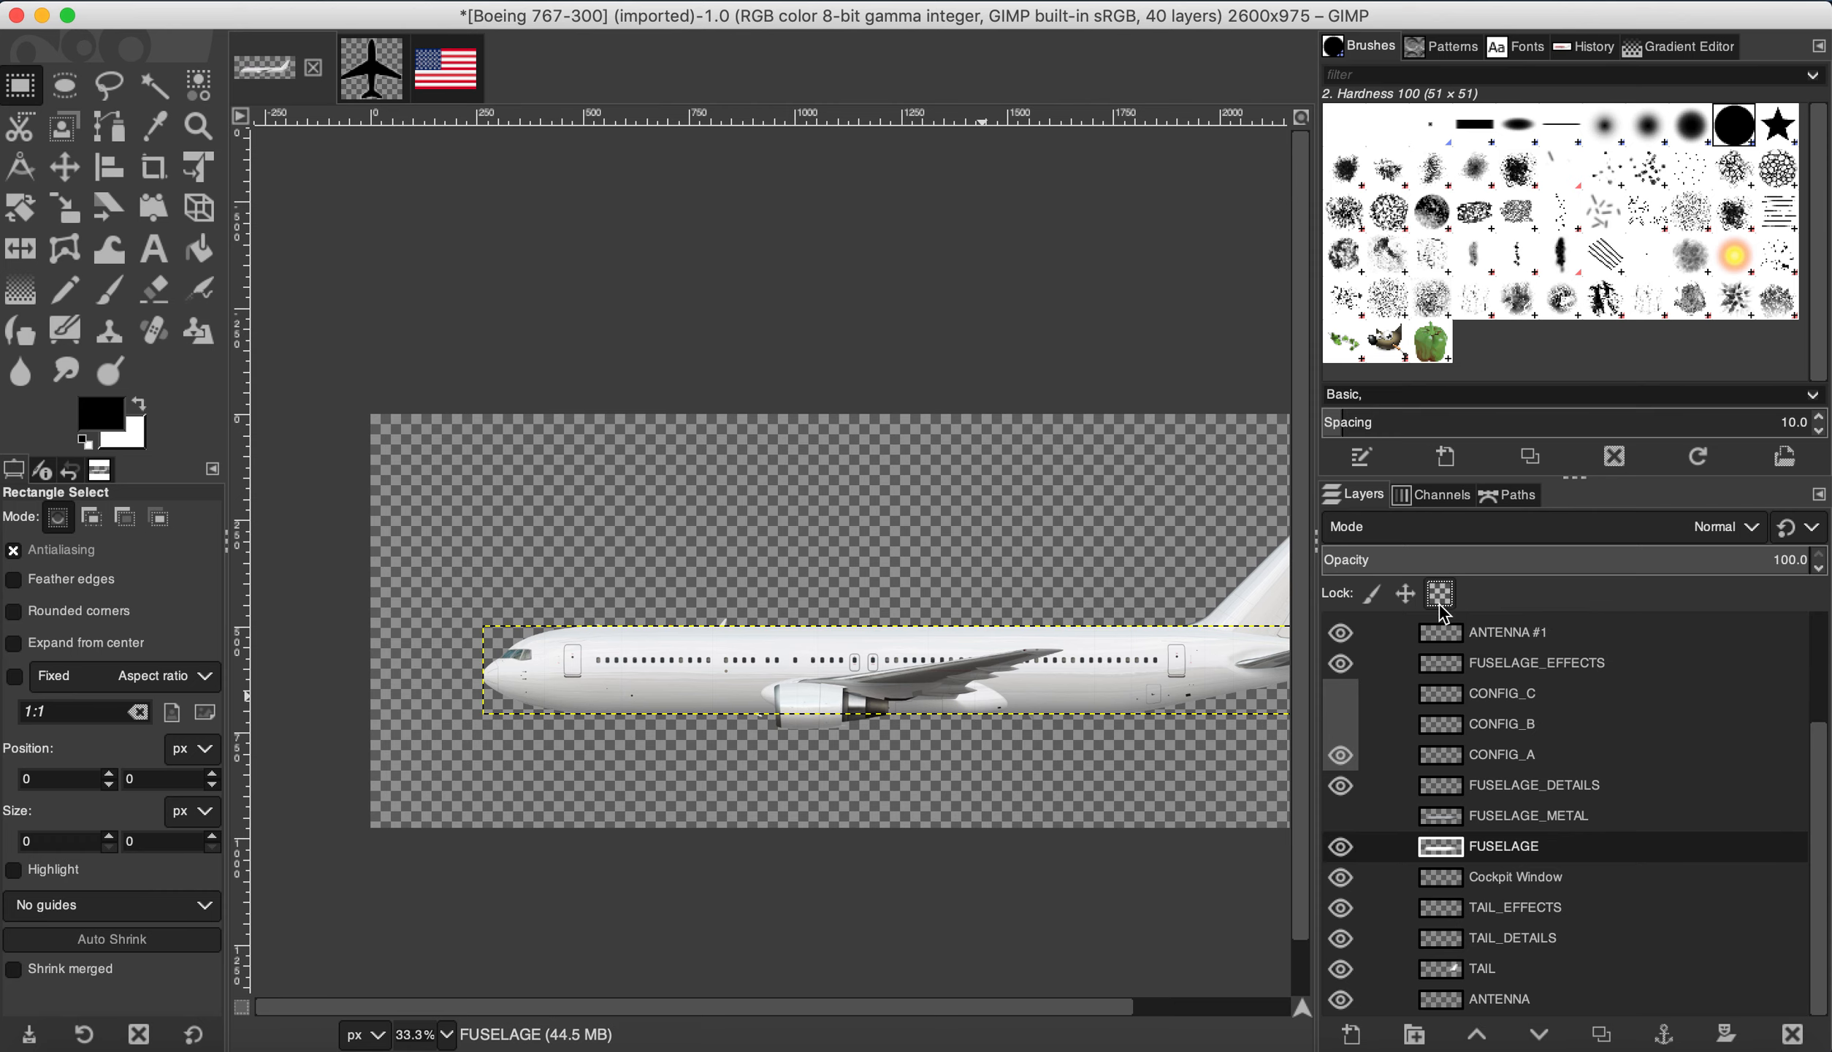
pyautogui.scroll(1, 507, 749)
pyautogui.scroll(-2, 471, 747)
pyautogui.scroll(3, 1008, 723)
pyautogui.scroll(-3, 1008, 723)
pyautogui.scroll(2, 504, 738)
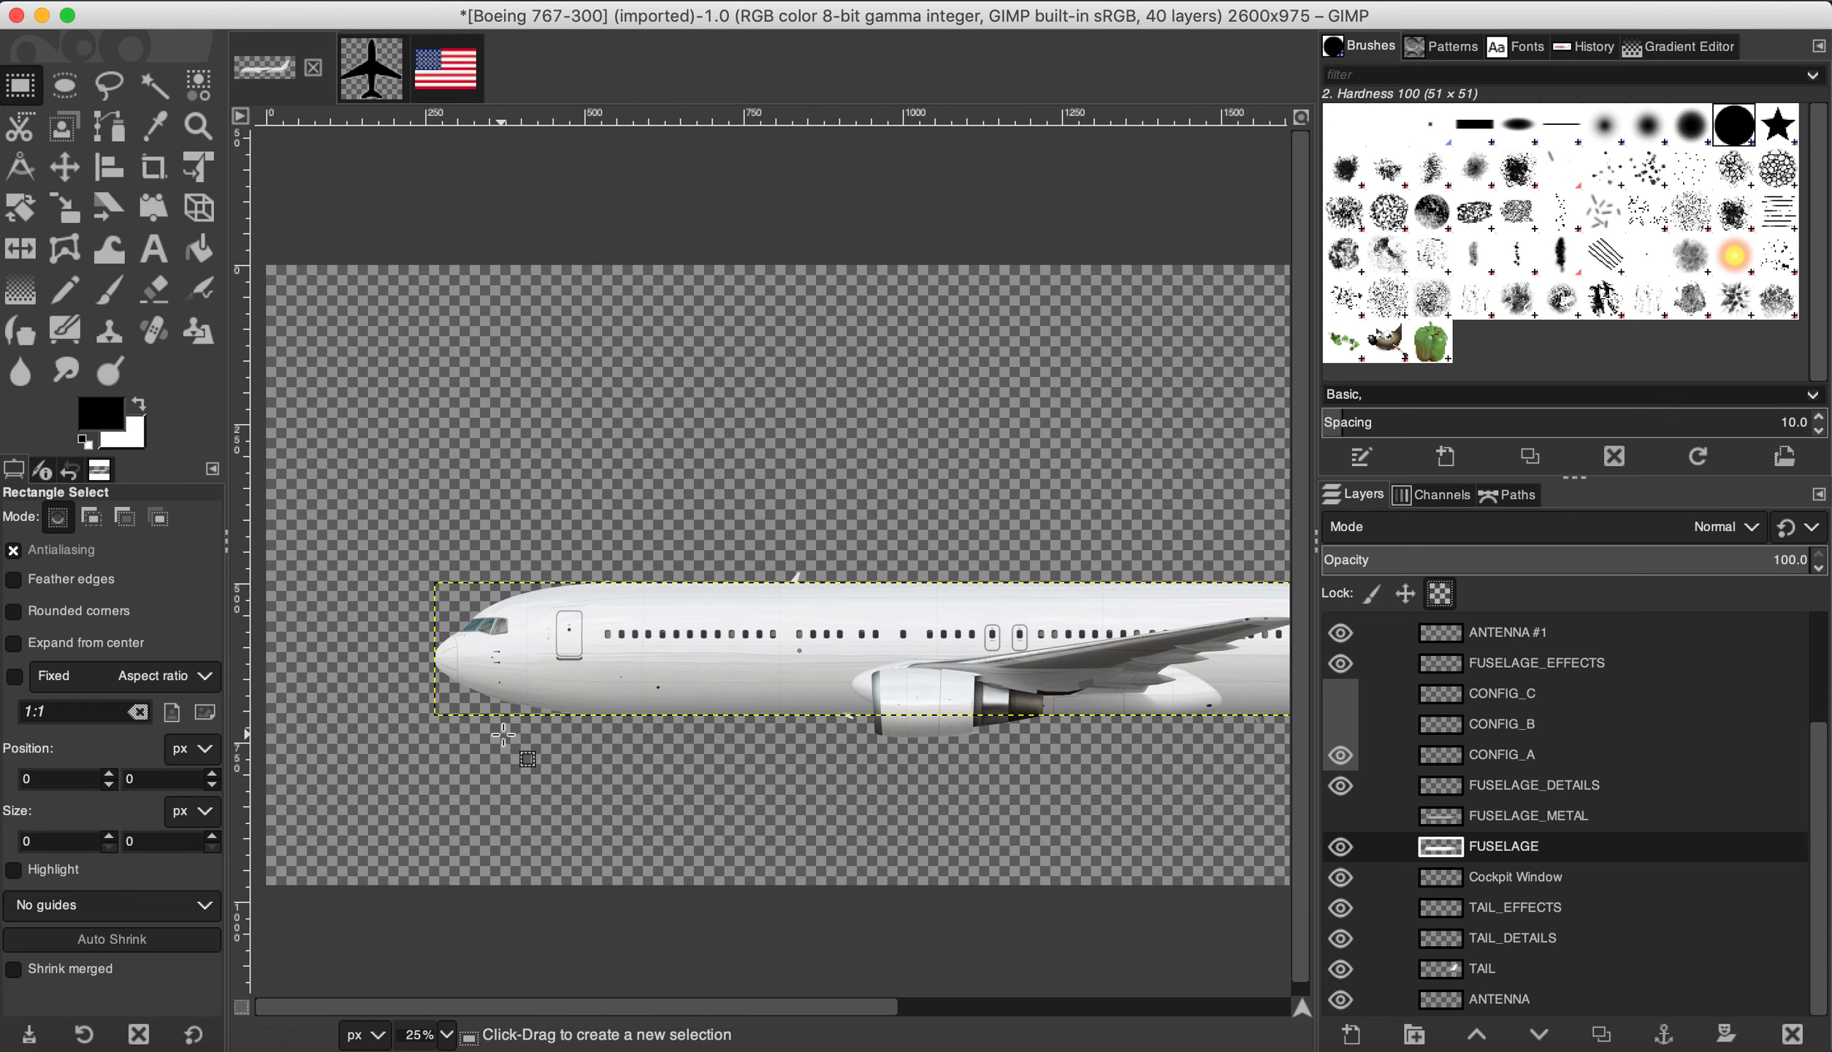
# Step: Set the foreground colour to dark green 0f5c02 and draw a small rectangle at the lower nose
pyautogui.click(106, 416)
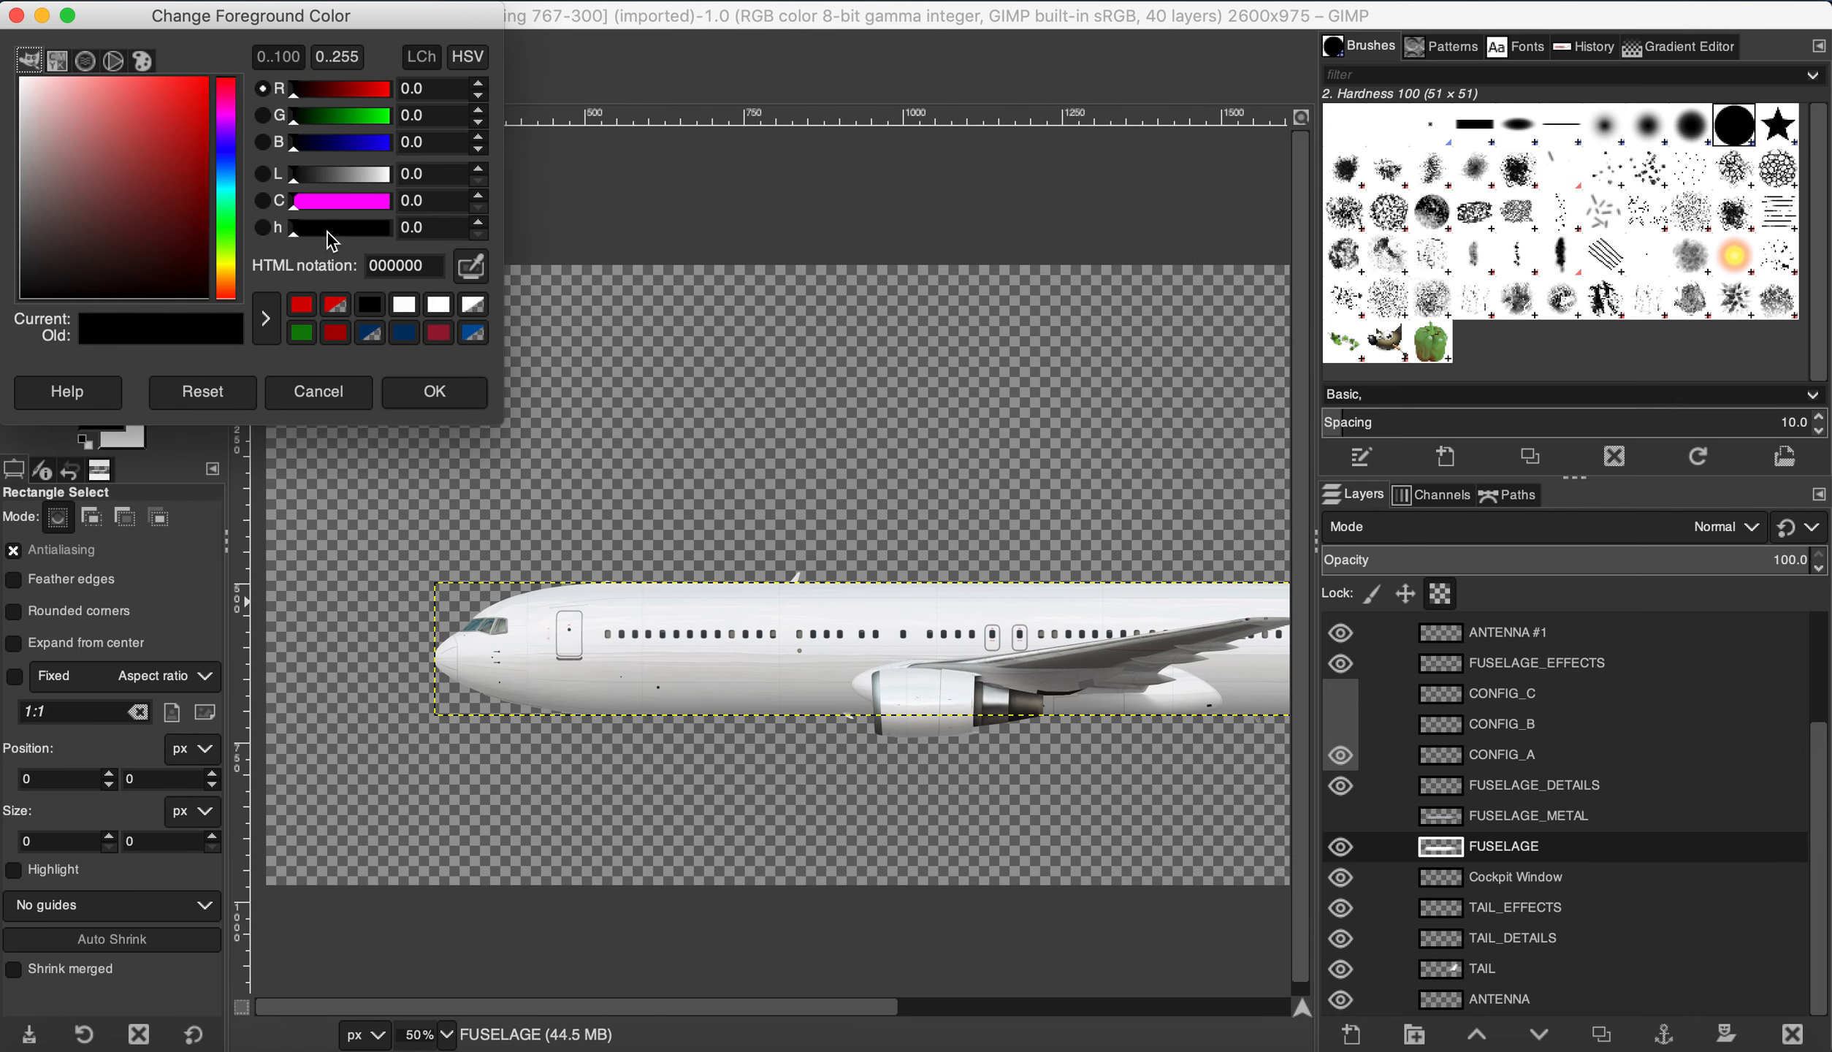
pyautogui.click(228, 232)
pyautogui.moveTo(194, 184); pyautogui.dragTo(206, 219)
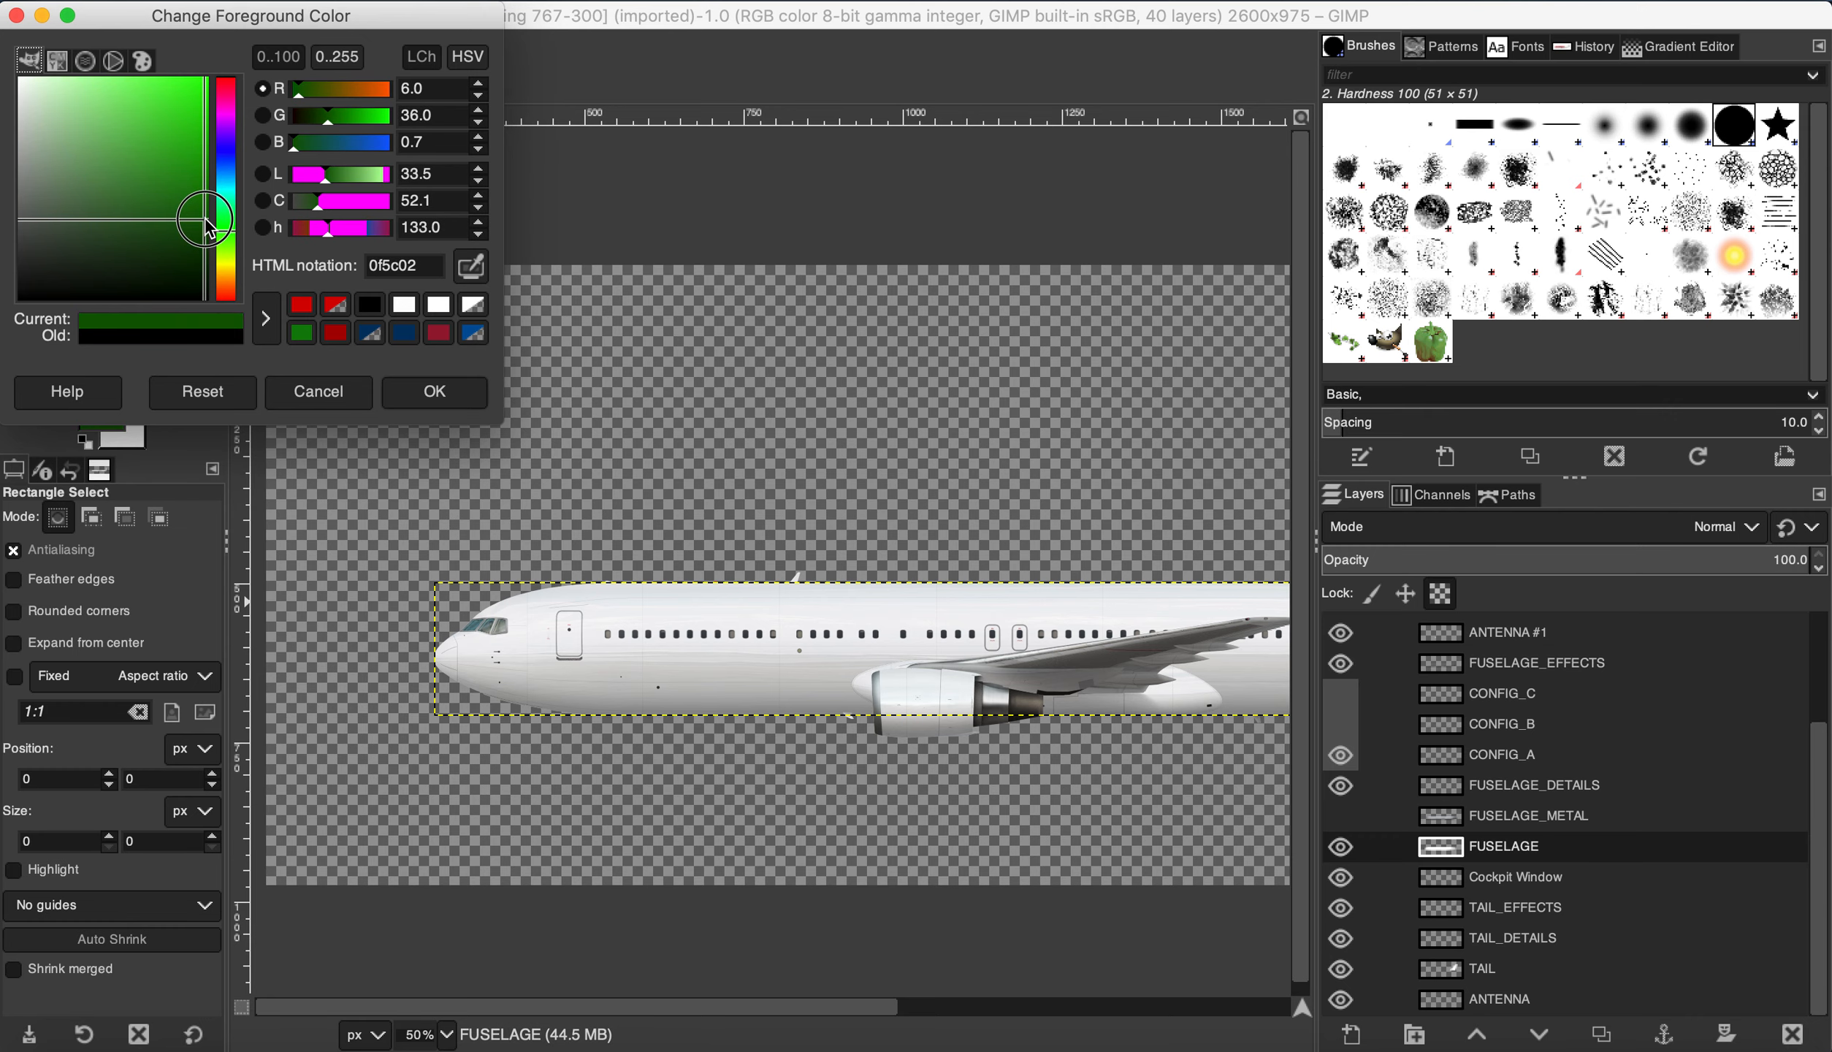
pyautogui.click(446, 390)
pyautogui.moveTo(422, 747); pyautogui.dragTo(480, 684)
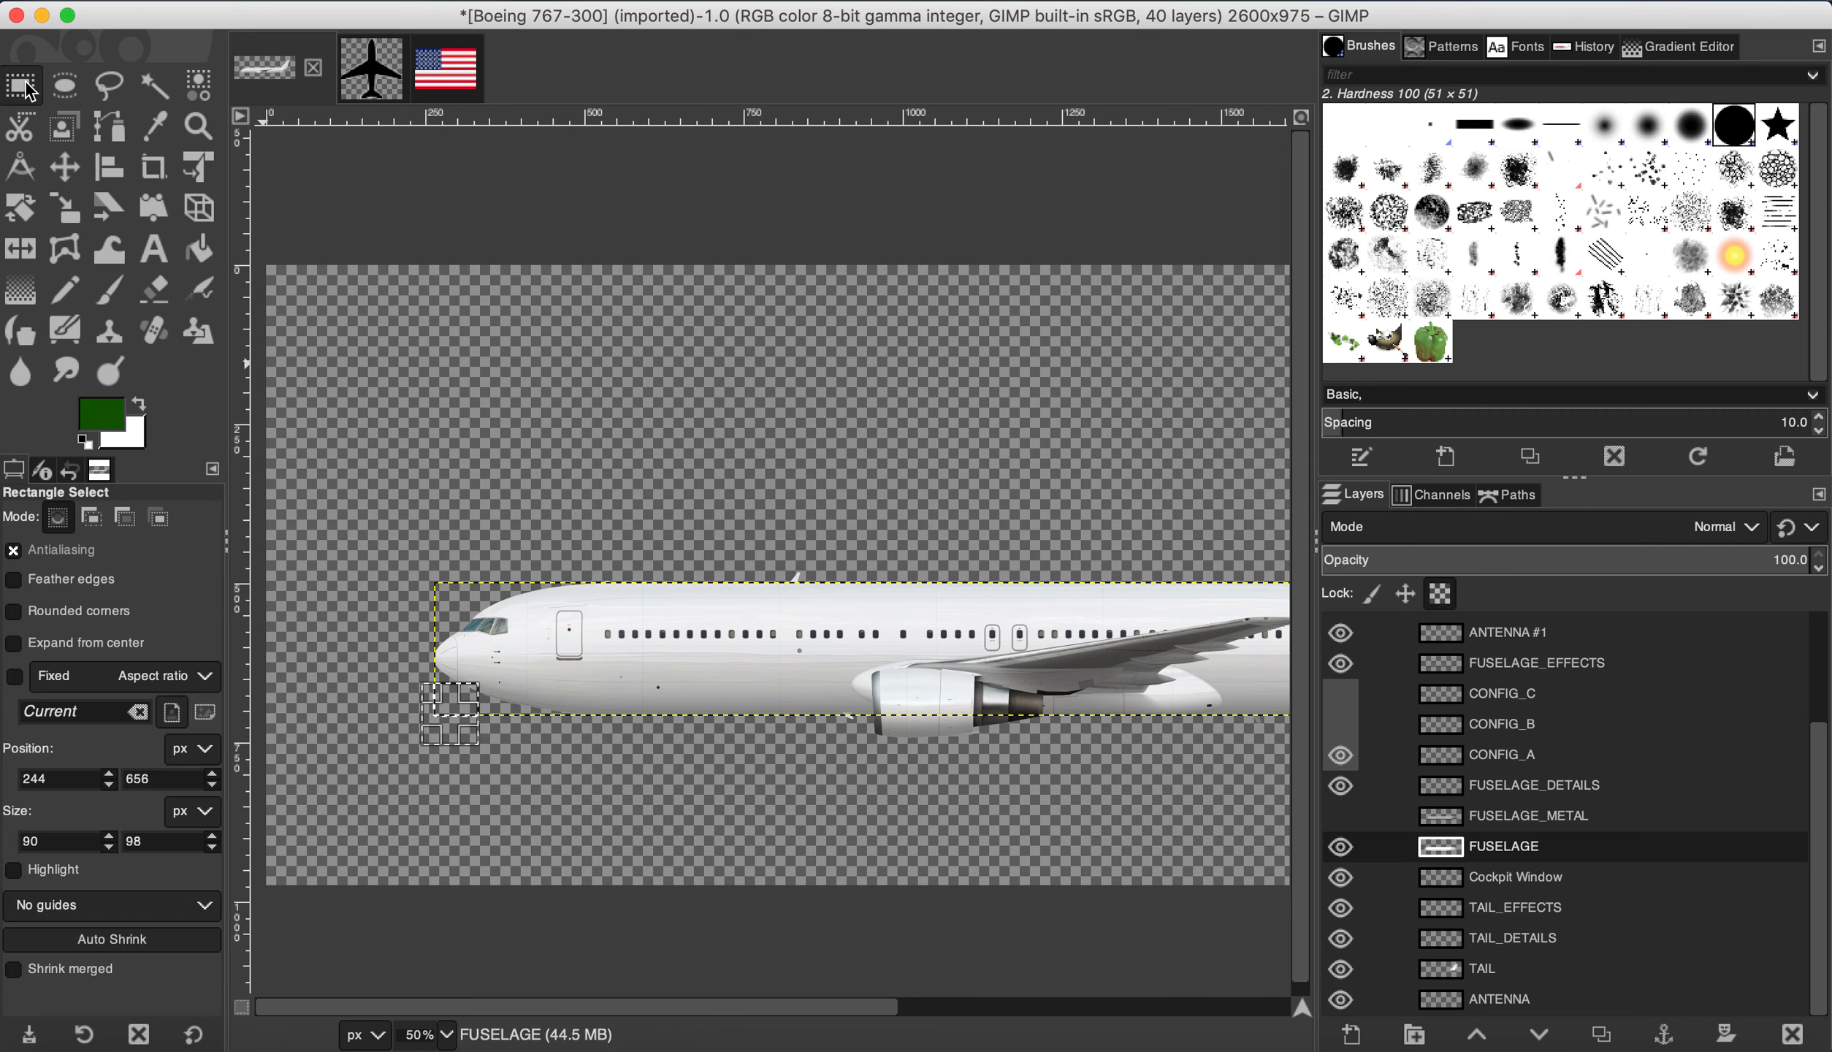
# Step: Stretch the rectangle along the whole belly, fill it with dark green, then deselect
pyautogui.moveTo(468, 714); pyautogui.dragTo(1134, 723)
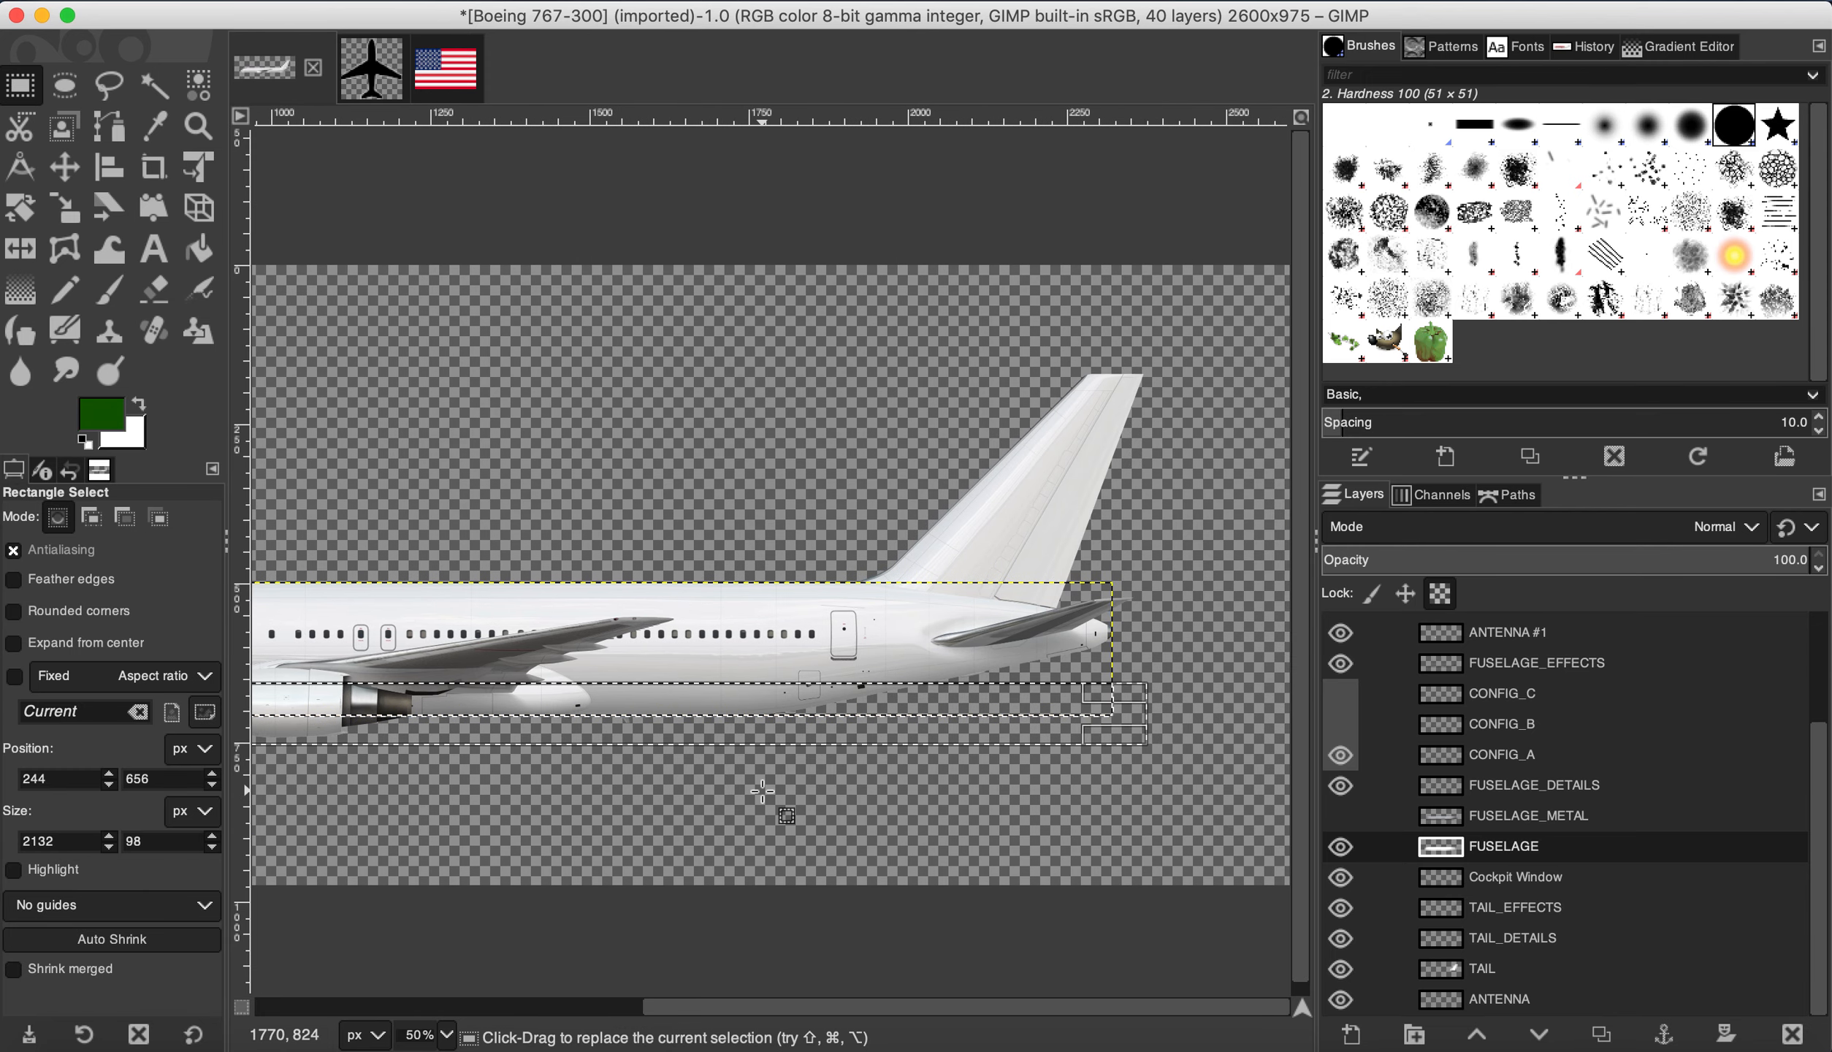
pyautogui.hscroll(-10, 762, 791)
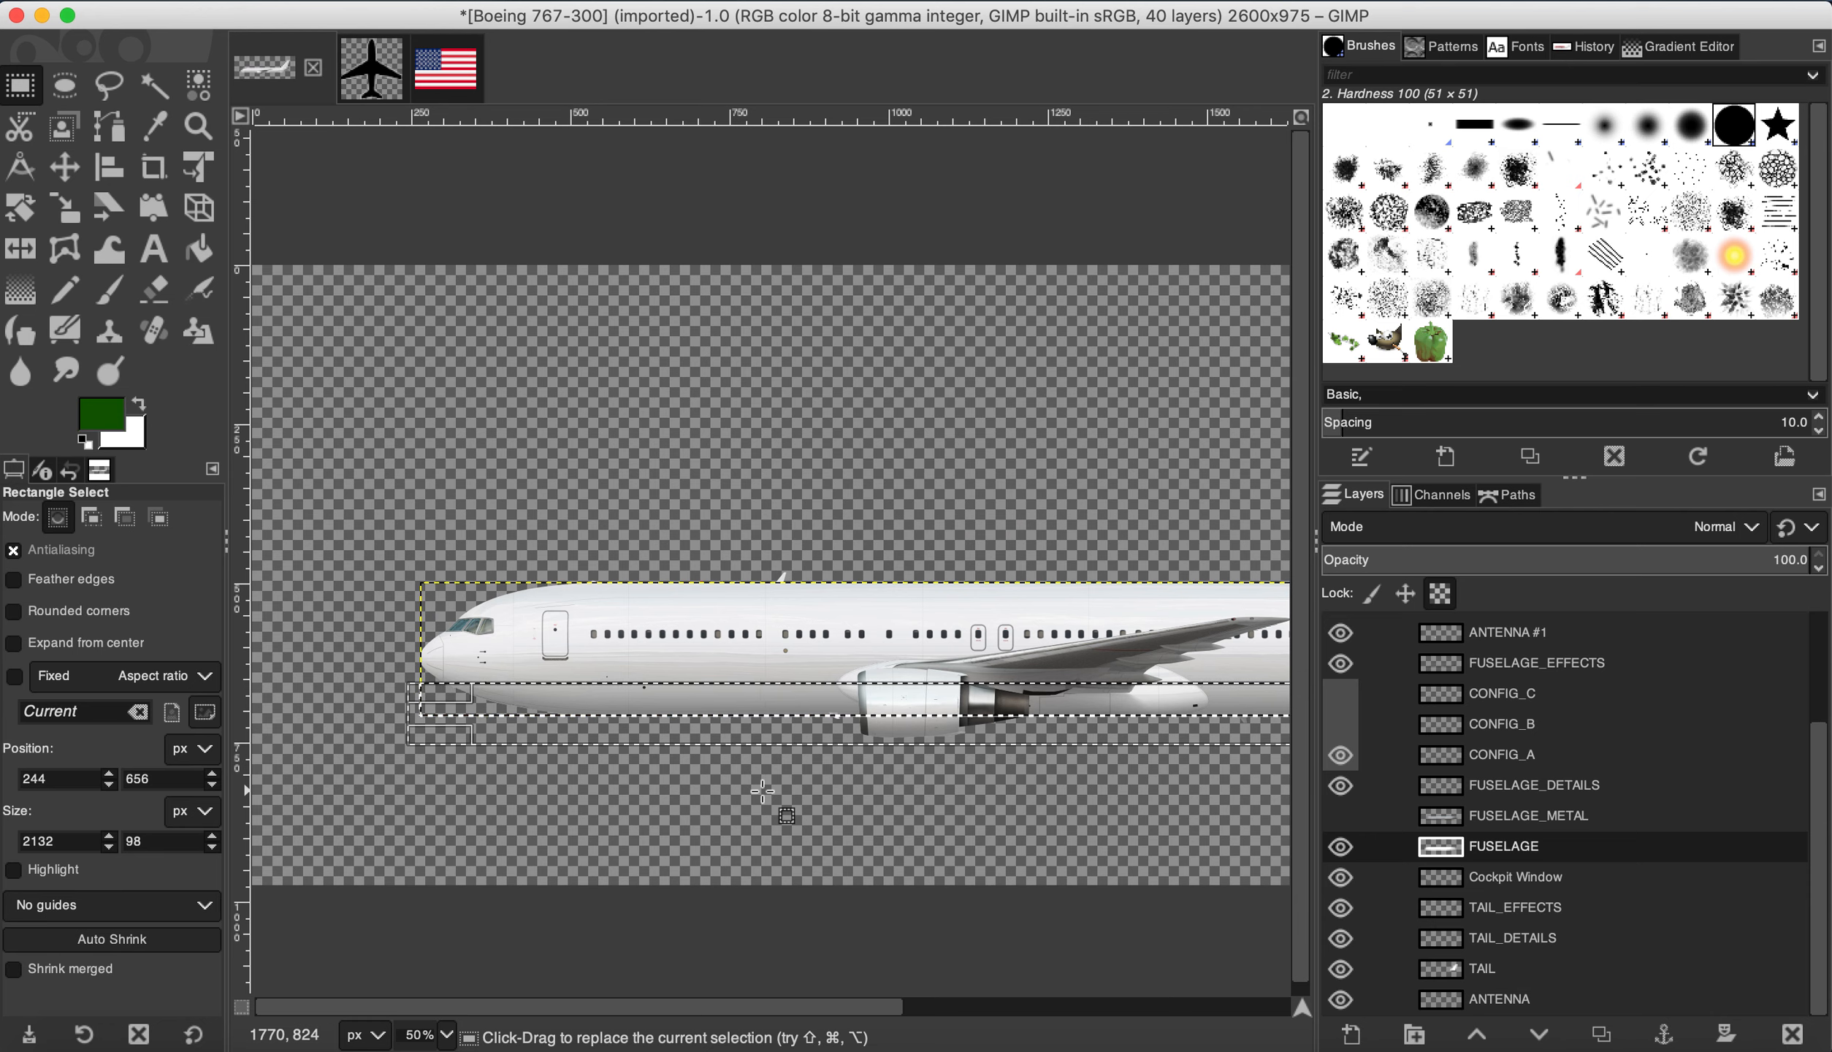
pyautogui.click(256, 1)
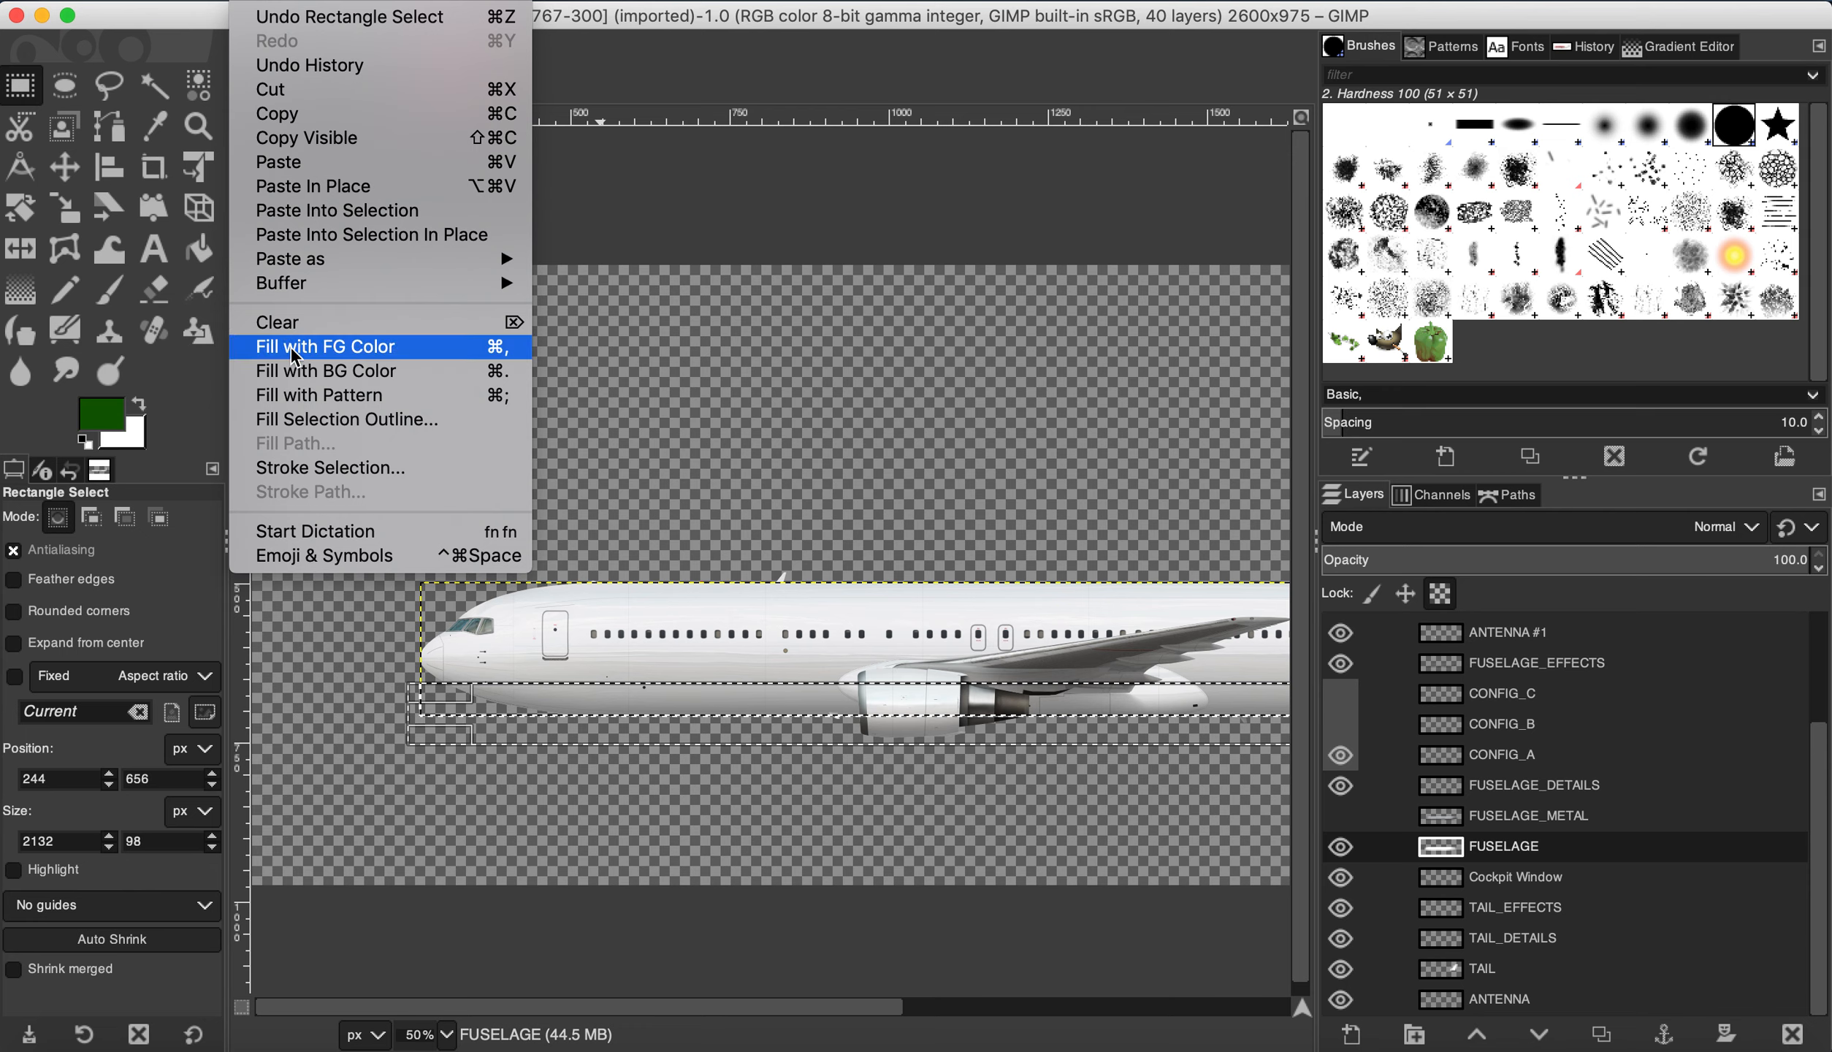
pyautogui.click(346, 346)
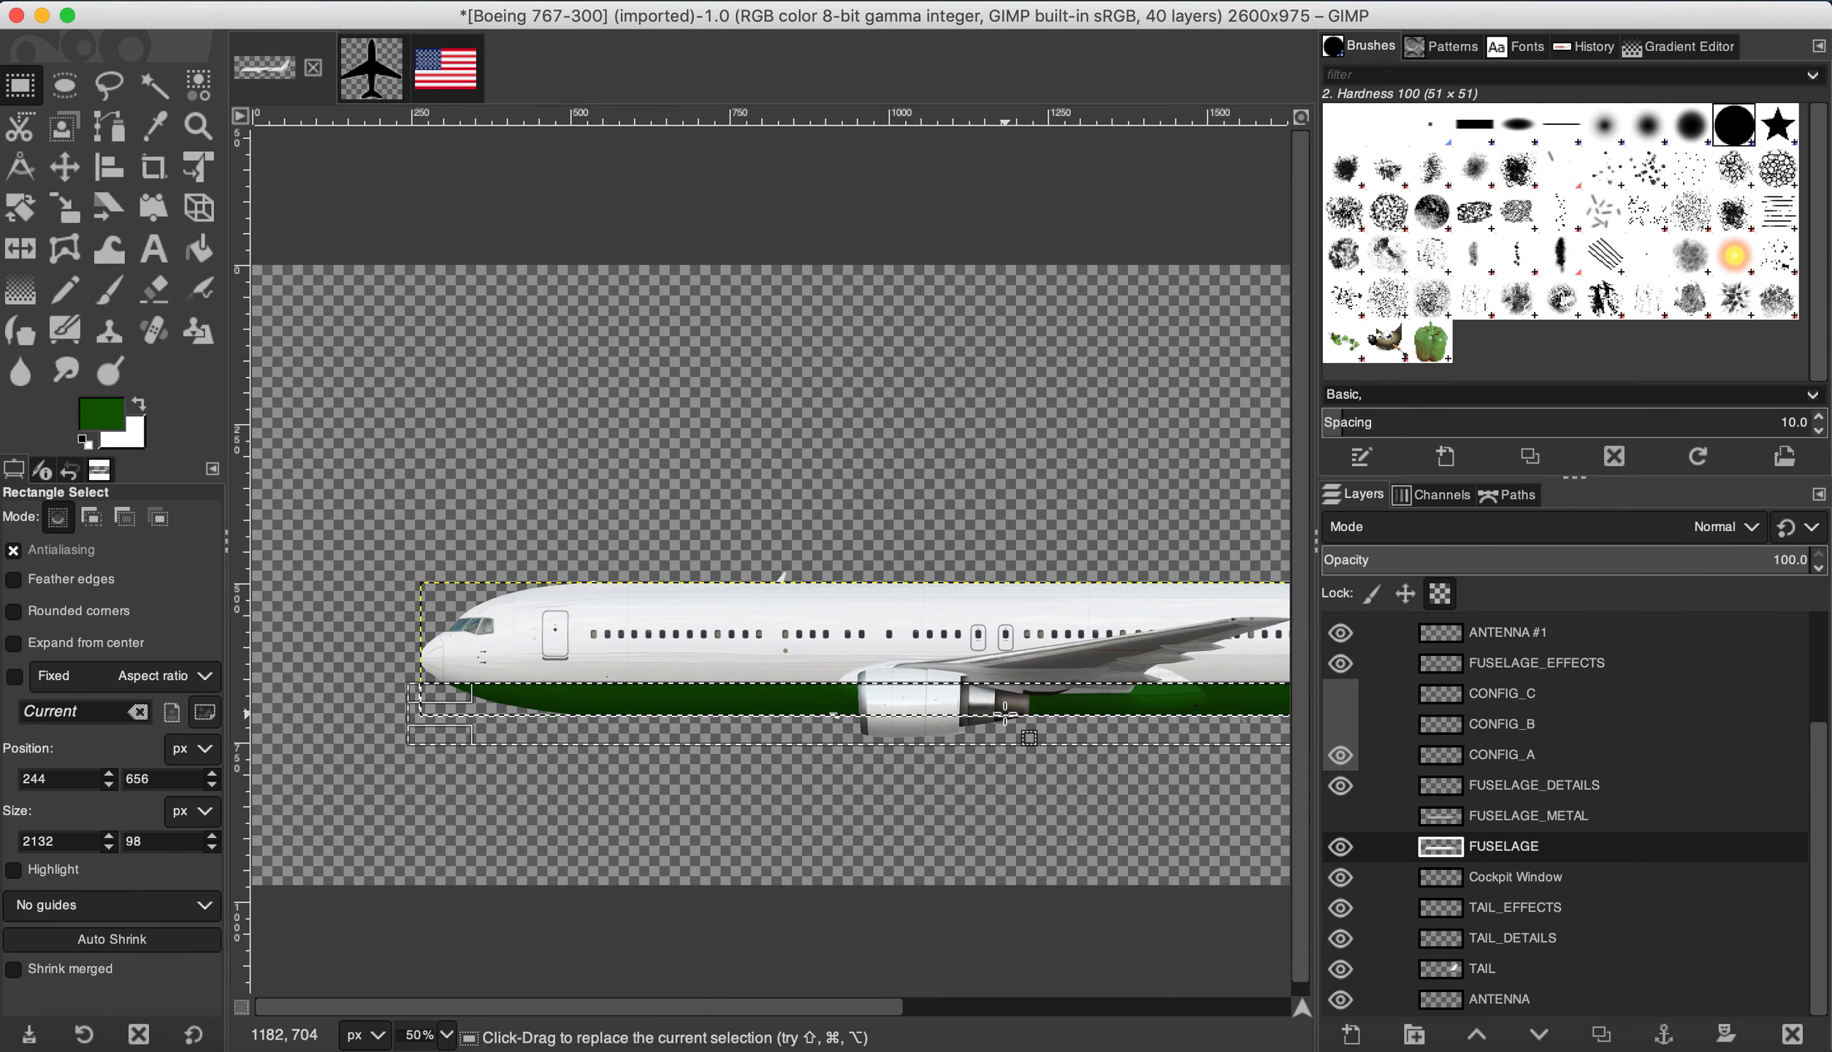
pyautogui.hscroll(10, 1005, 712)
pyautogui.press('1')
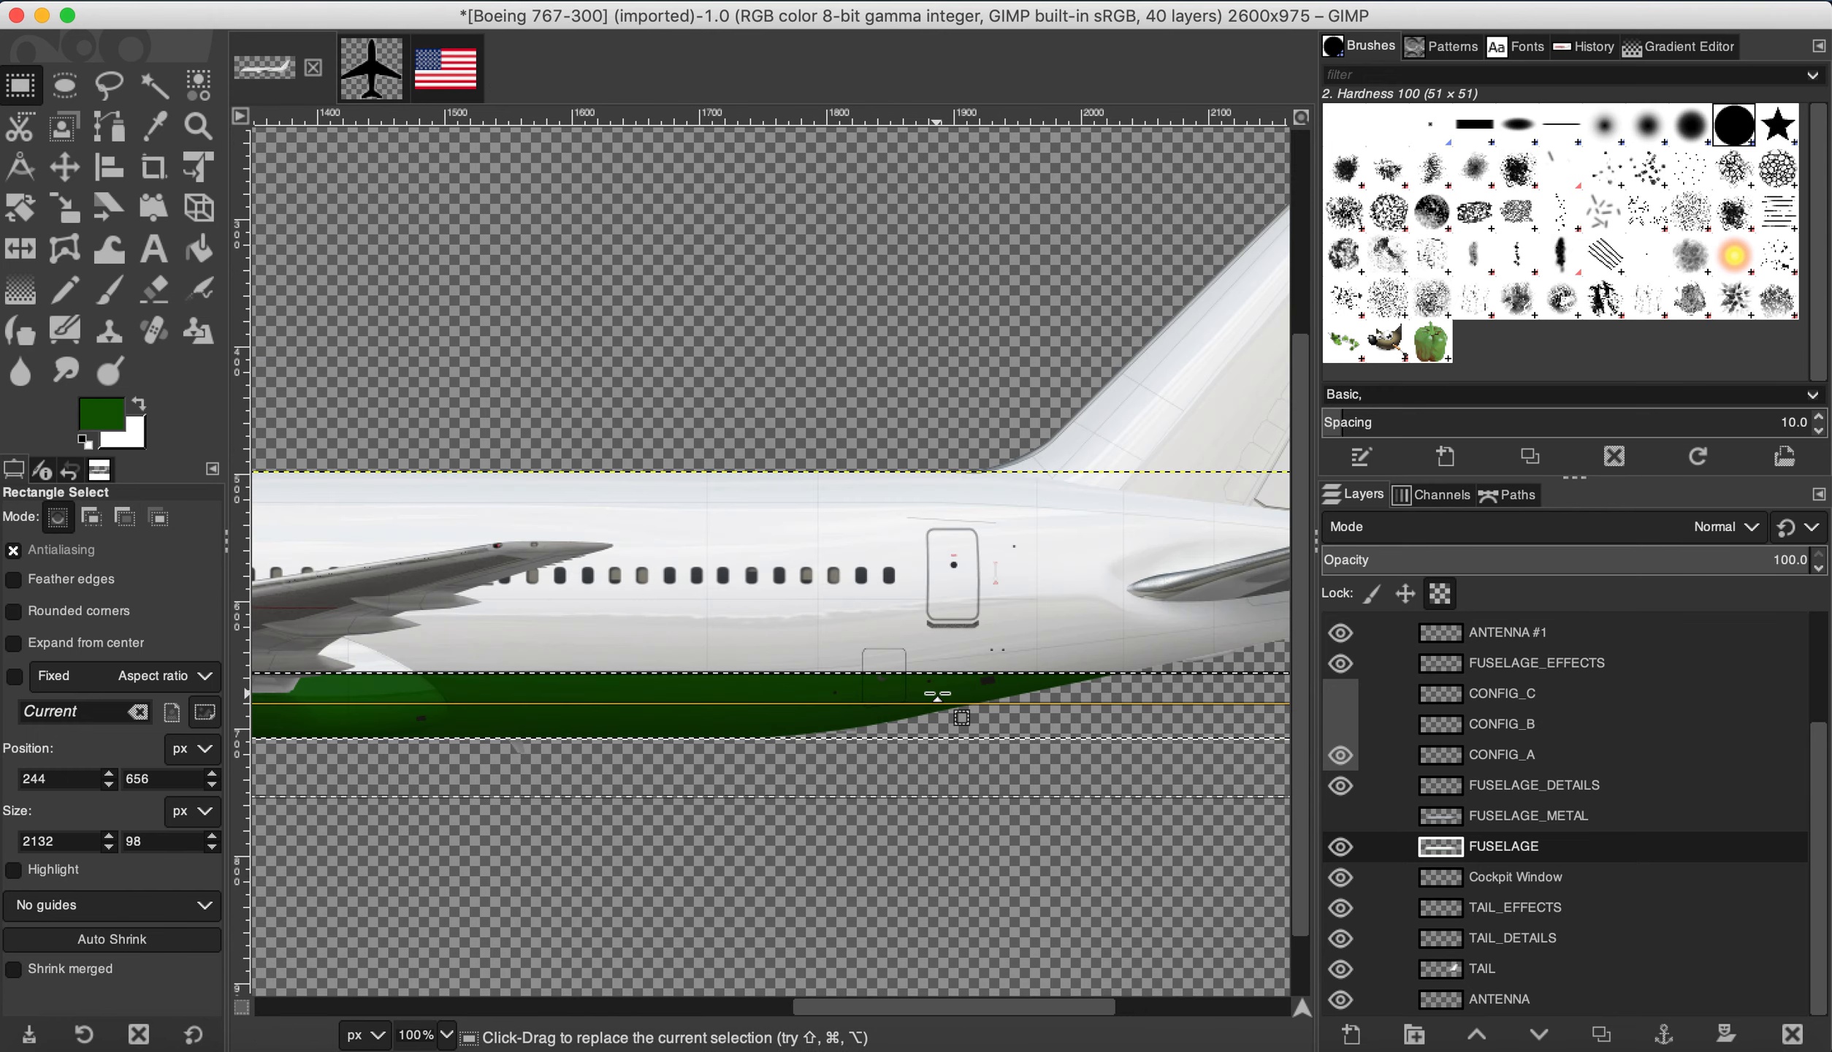
pyautogui.hscroll(-10, 941, 697)
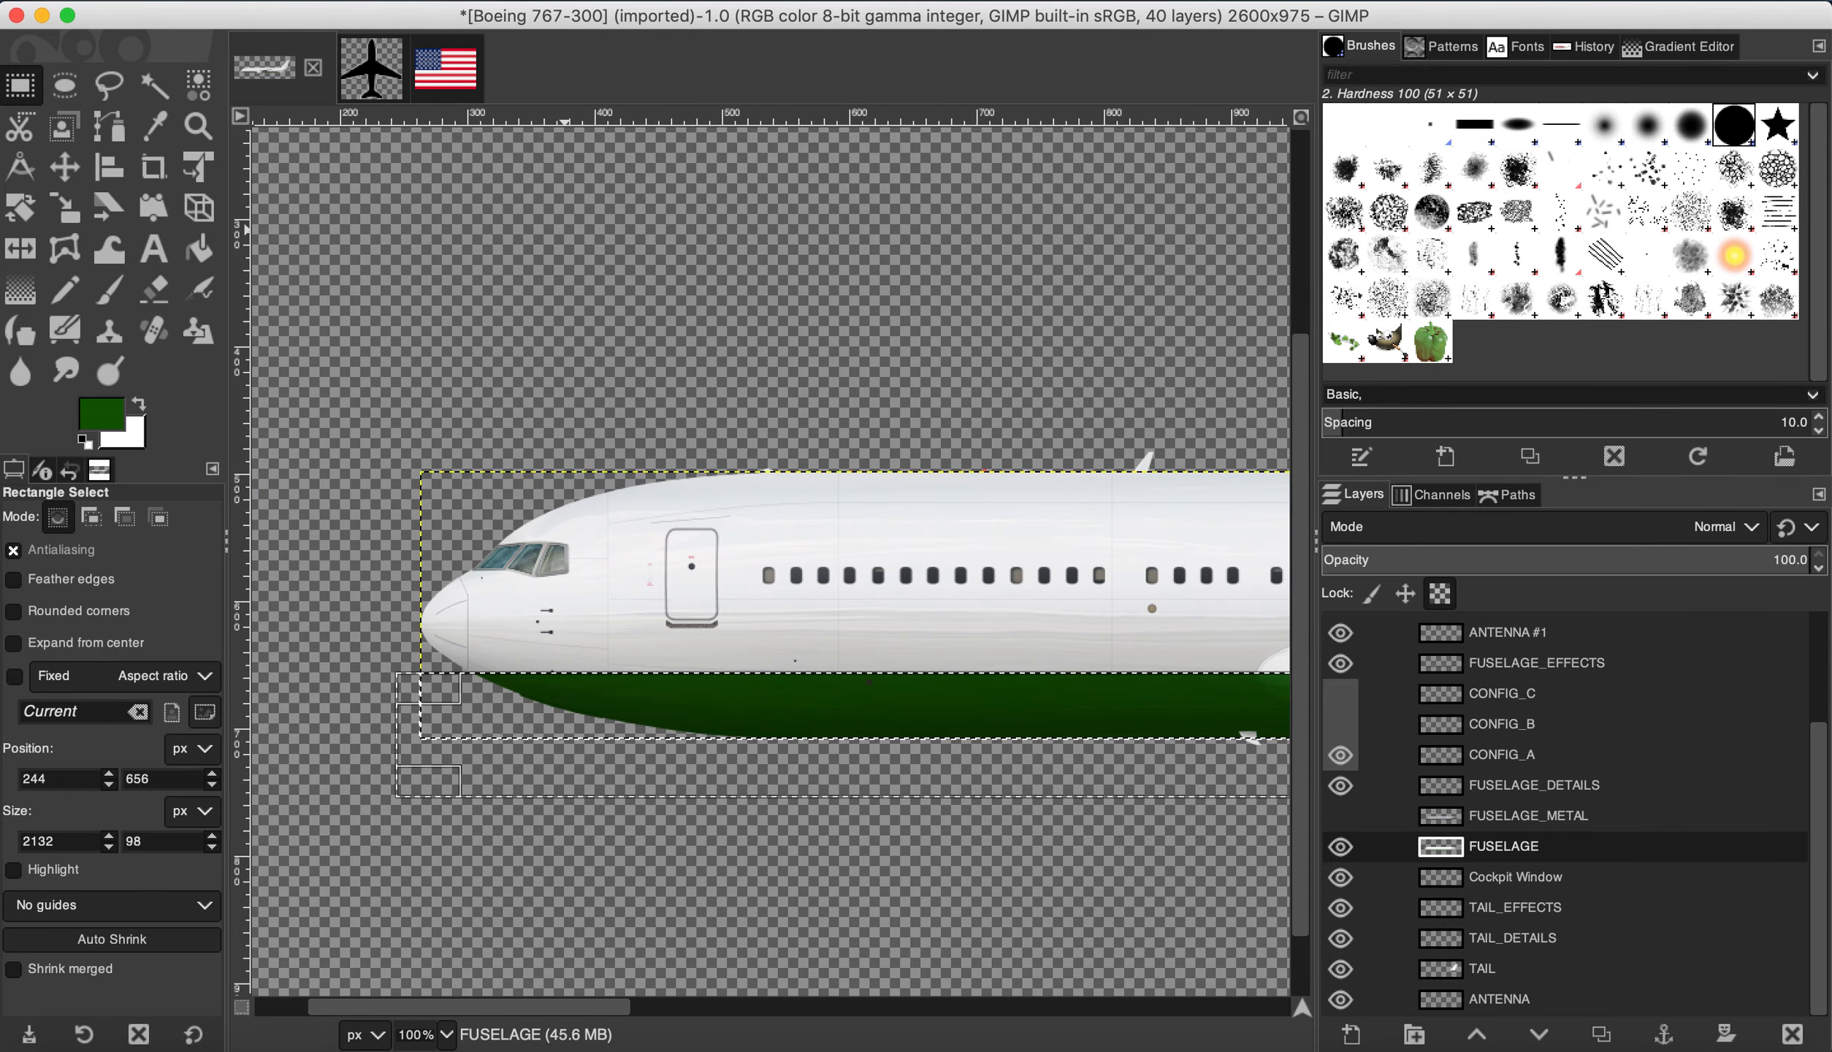
pyautogui.click(311, 1)
pyautogui.click(327, 41)
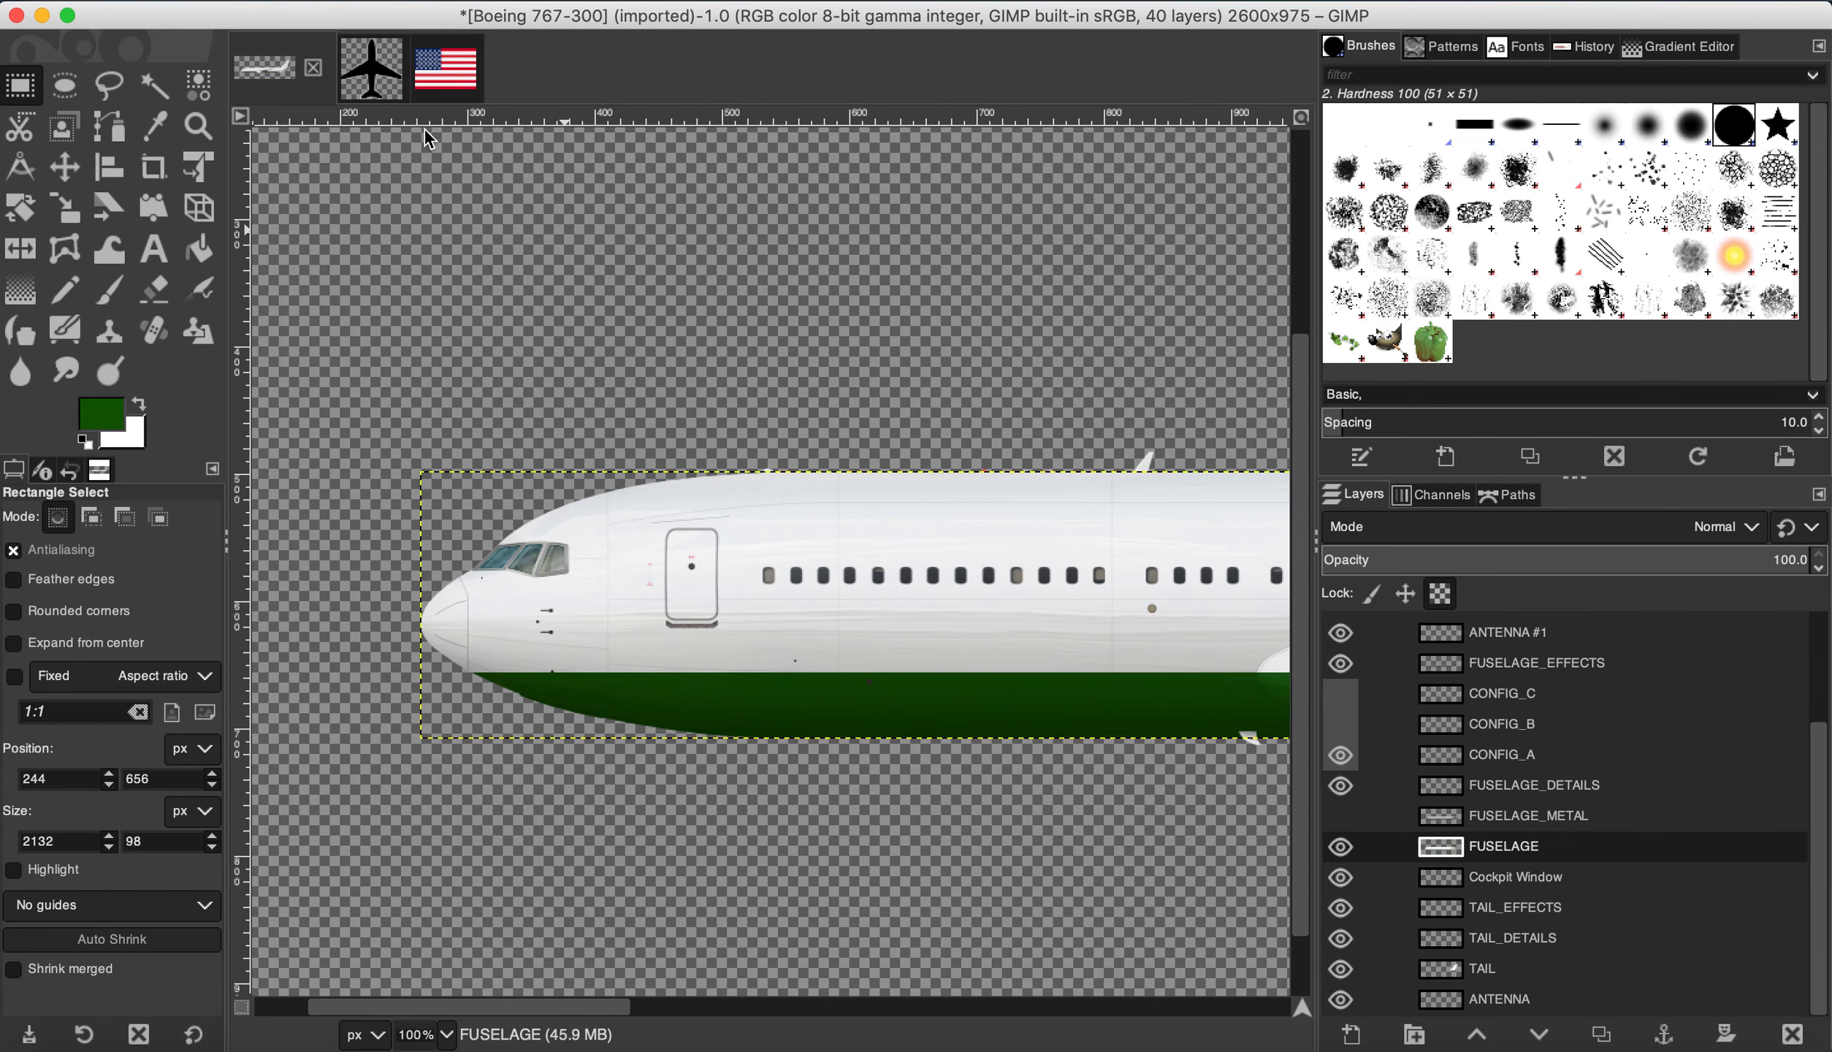
# Step: With Free Select, start an outline from the lower rear door up to the tail root
pyautogui.hscroll(10, 777, 633)
pyautogui.scroll(-2, 777, 632)
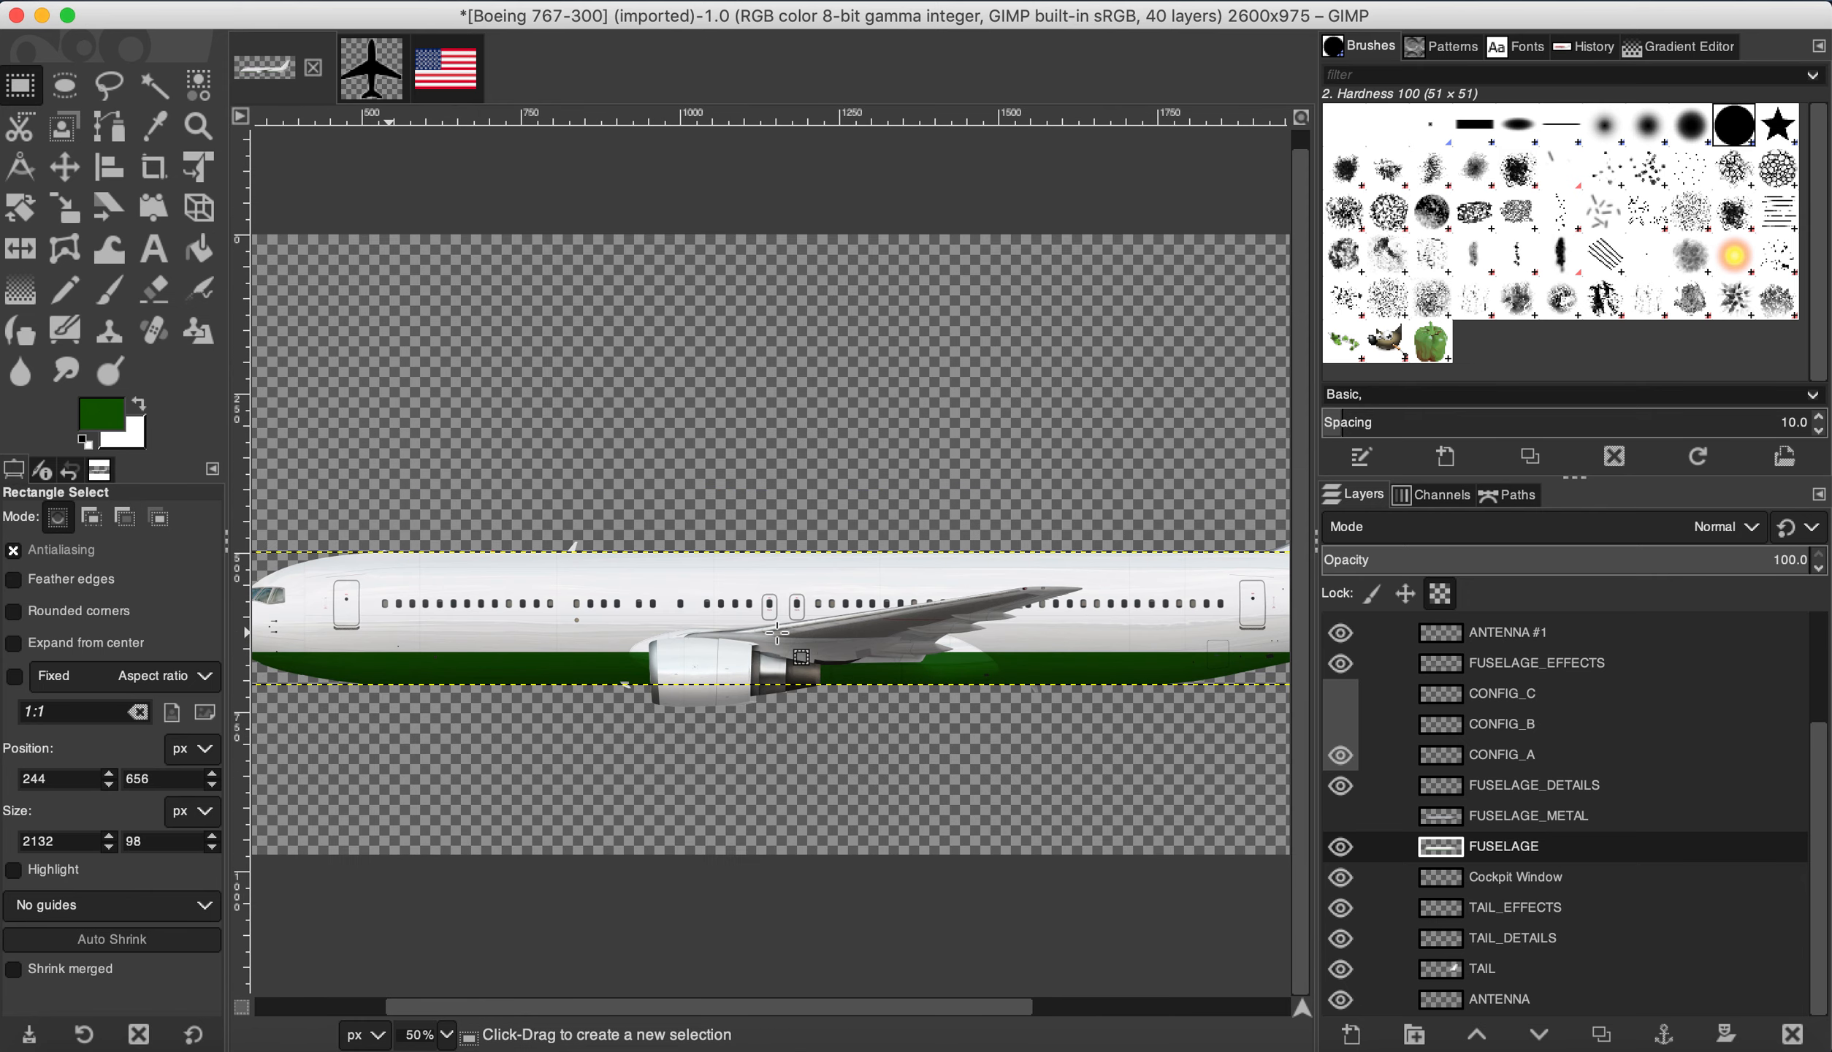
pyautogui.hscroll(4, 777, 632)
pyautogui.hscroll(-6, 777, 632)
pyautogui.hscroll(5, 777, 632)
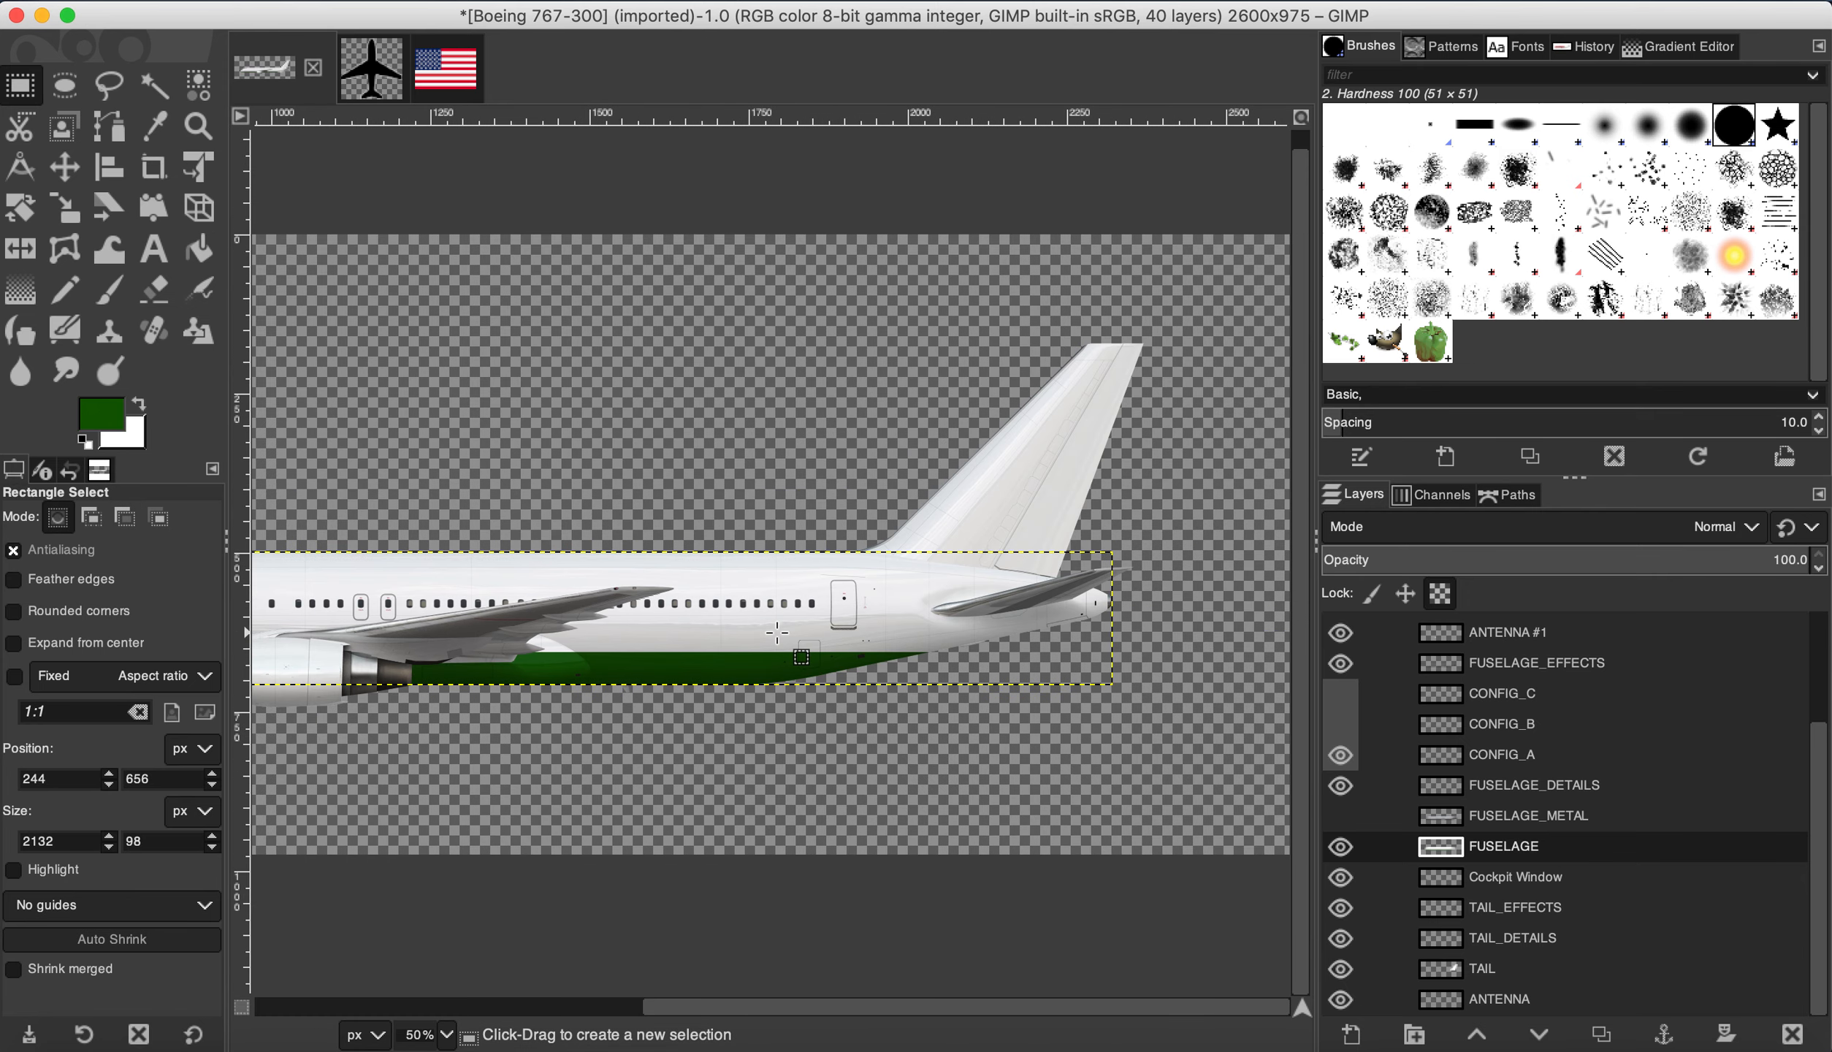
pyautogui.click(111, 86)
pyautogui.scroll(2, 774, 663)
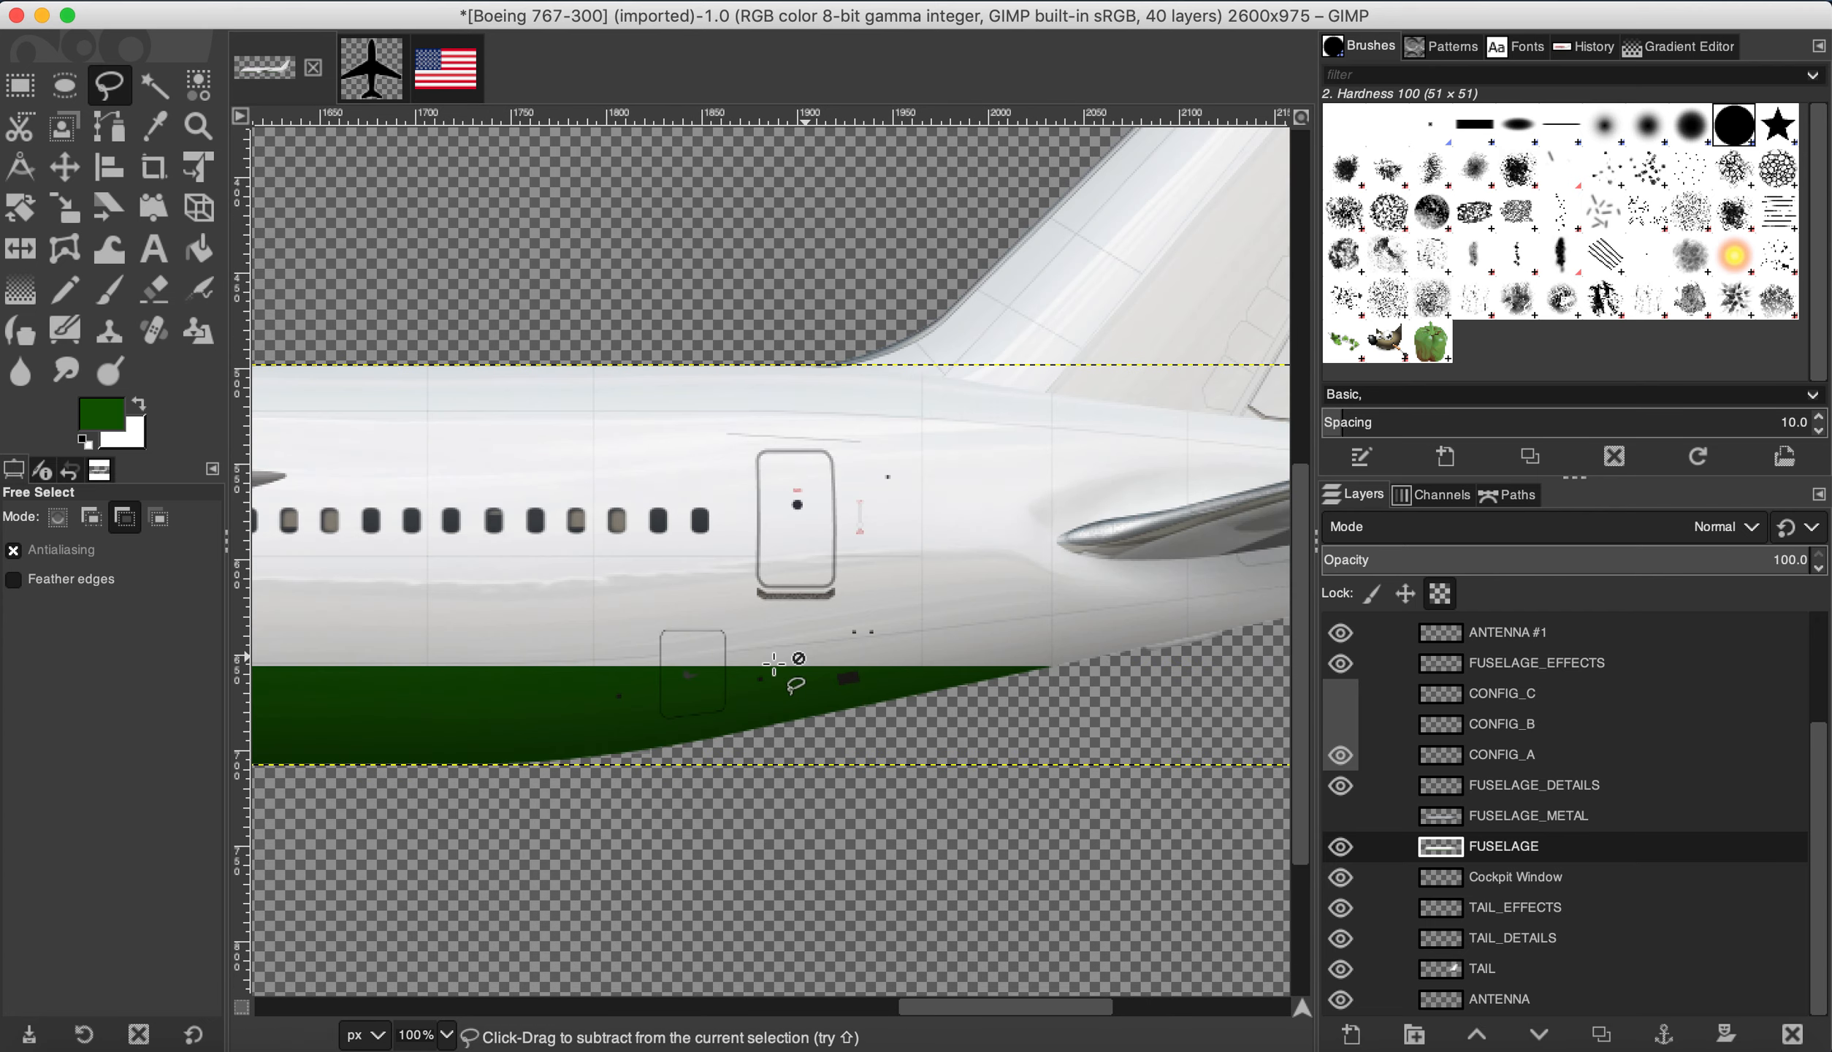
pyautogui.scroll(2, 774, 663)
pyautogui.scroll(-2, 833, 526)
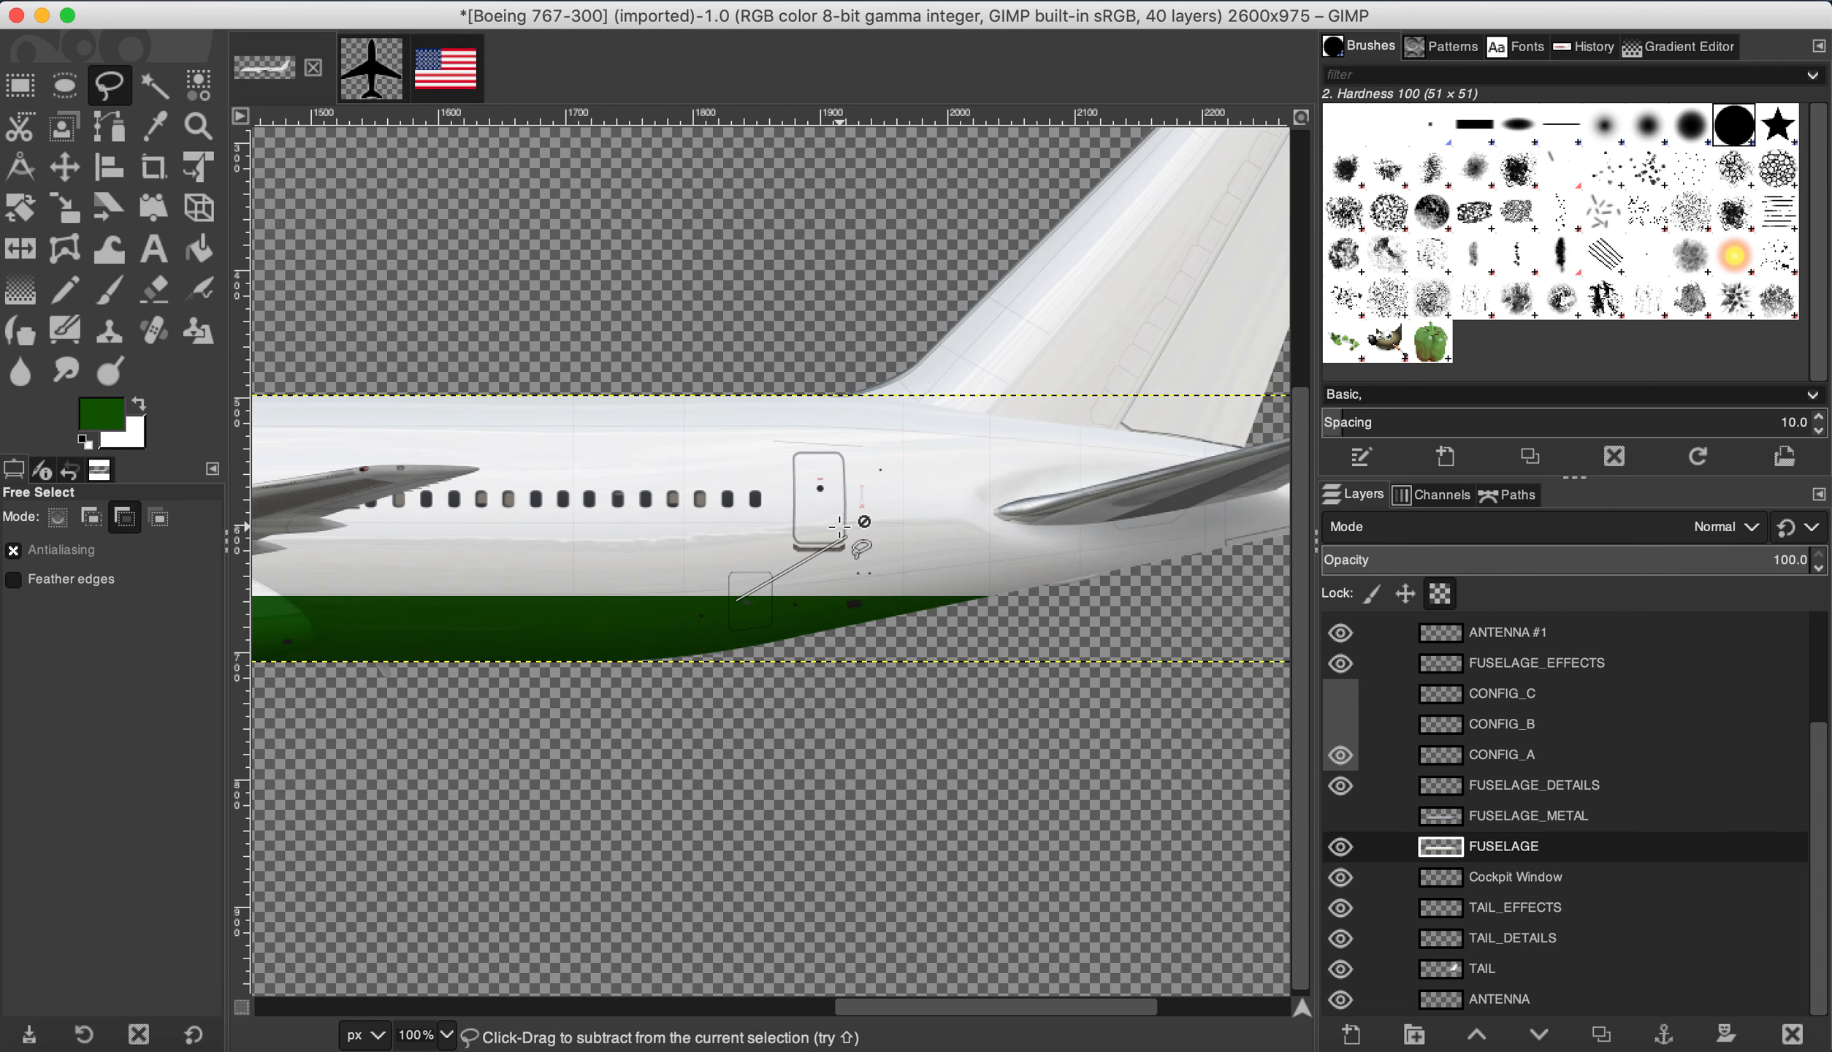
pyautogui.click(739, 598)
pyautogui.click(1029, 394)
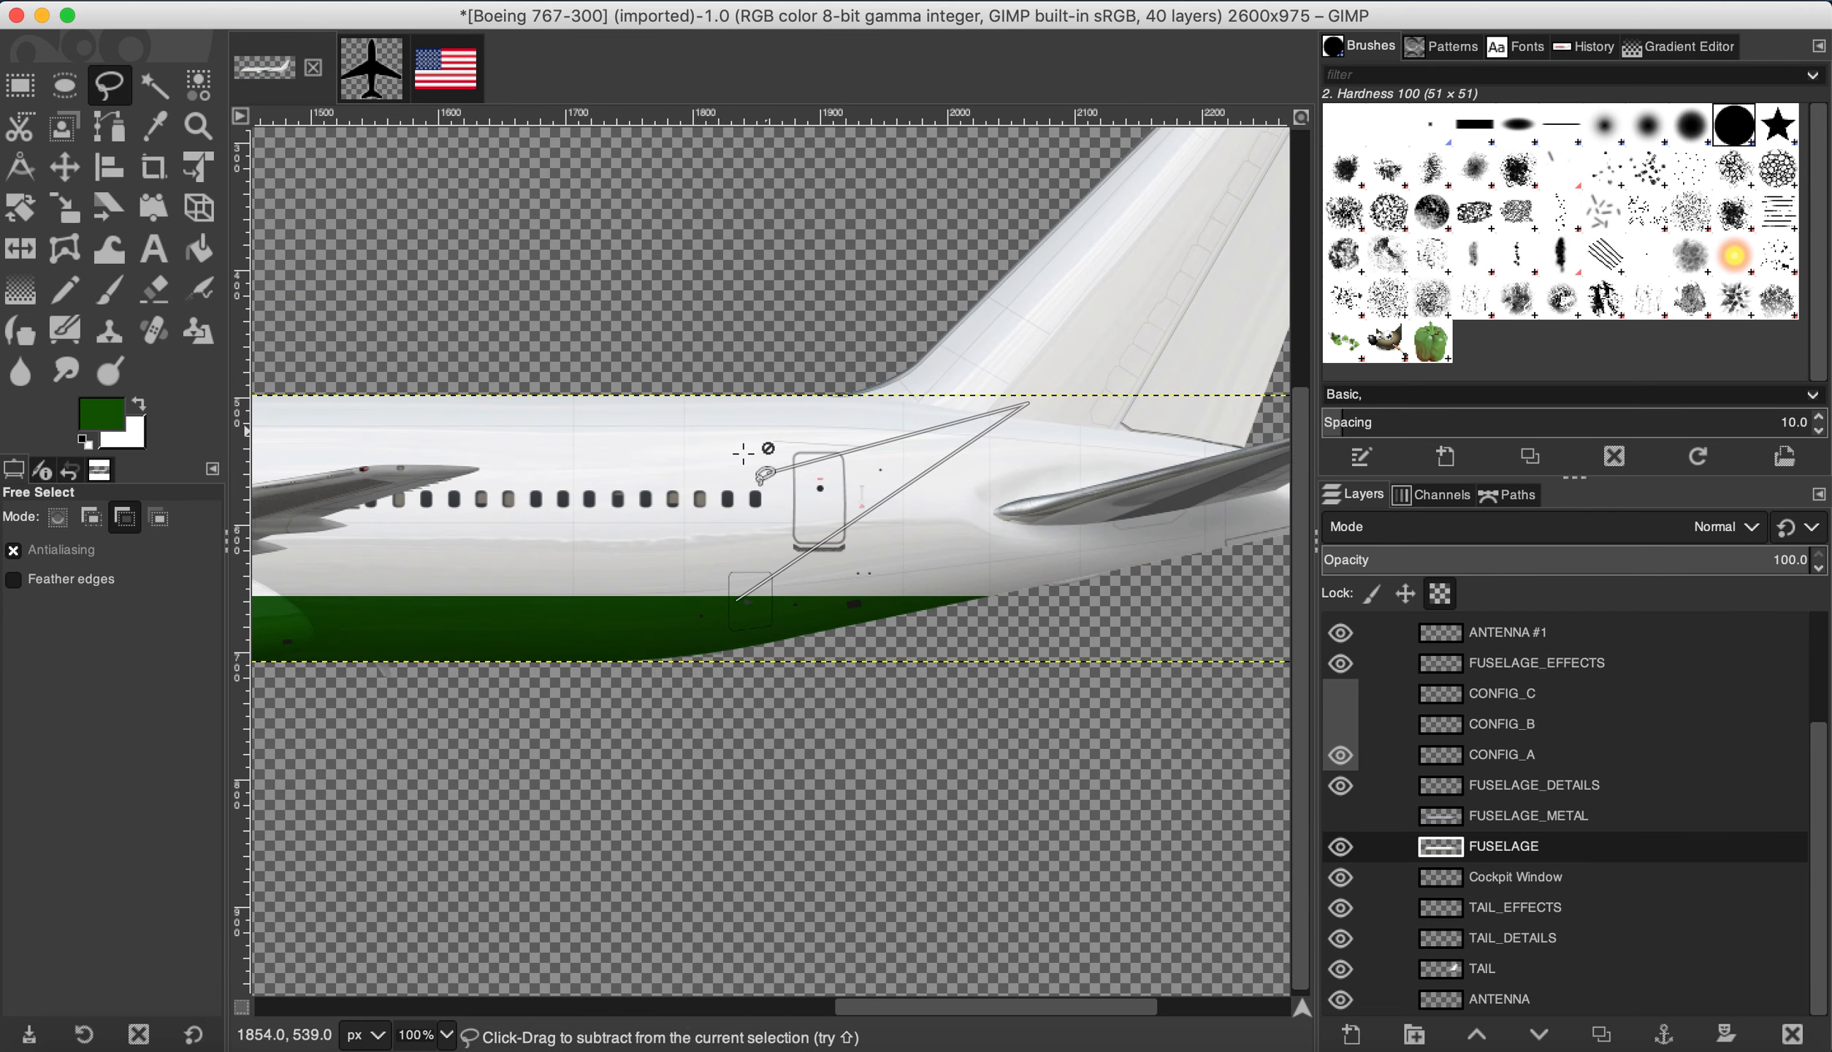
# Step: Continue the outline along the rear fuselage and underside, then close it
pyautogui.scroll(-4, 803, 453)
pyautogui.scroll(5, 928, 446)
pyautogui.click(1096, 515)
pyautogui.click(947, 650)
pyautogui.click(618, 700)
pyautogui.scroll(-3, 618, 700)
pyautogui.click(478, 735)
pyautogui.scroll(2, 464, 737)
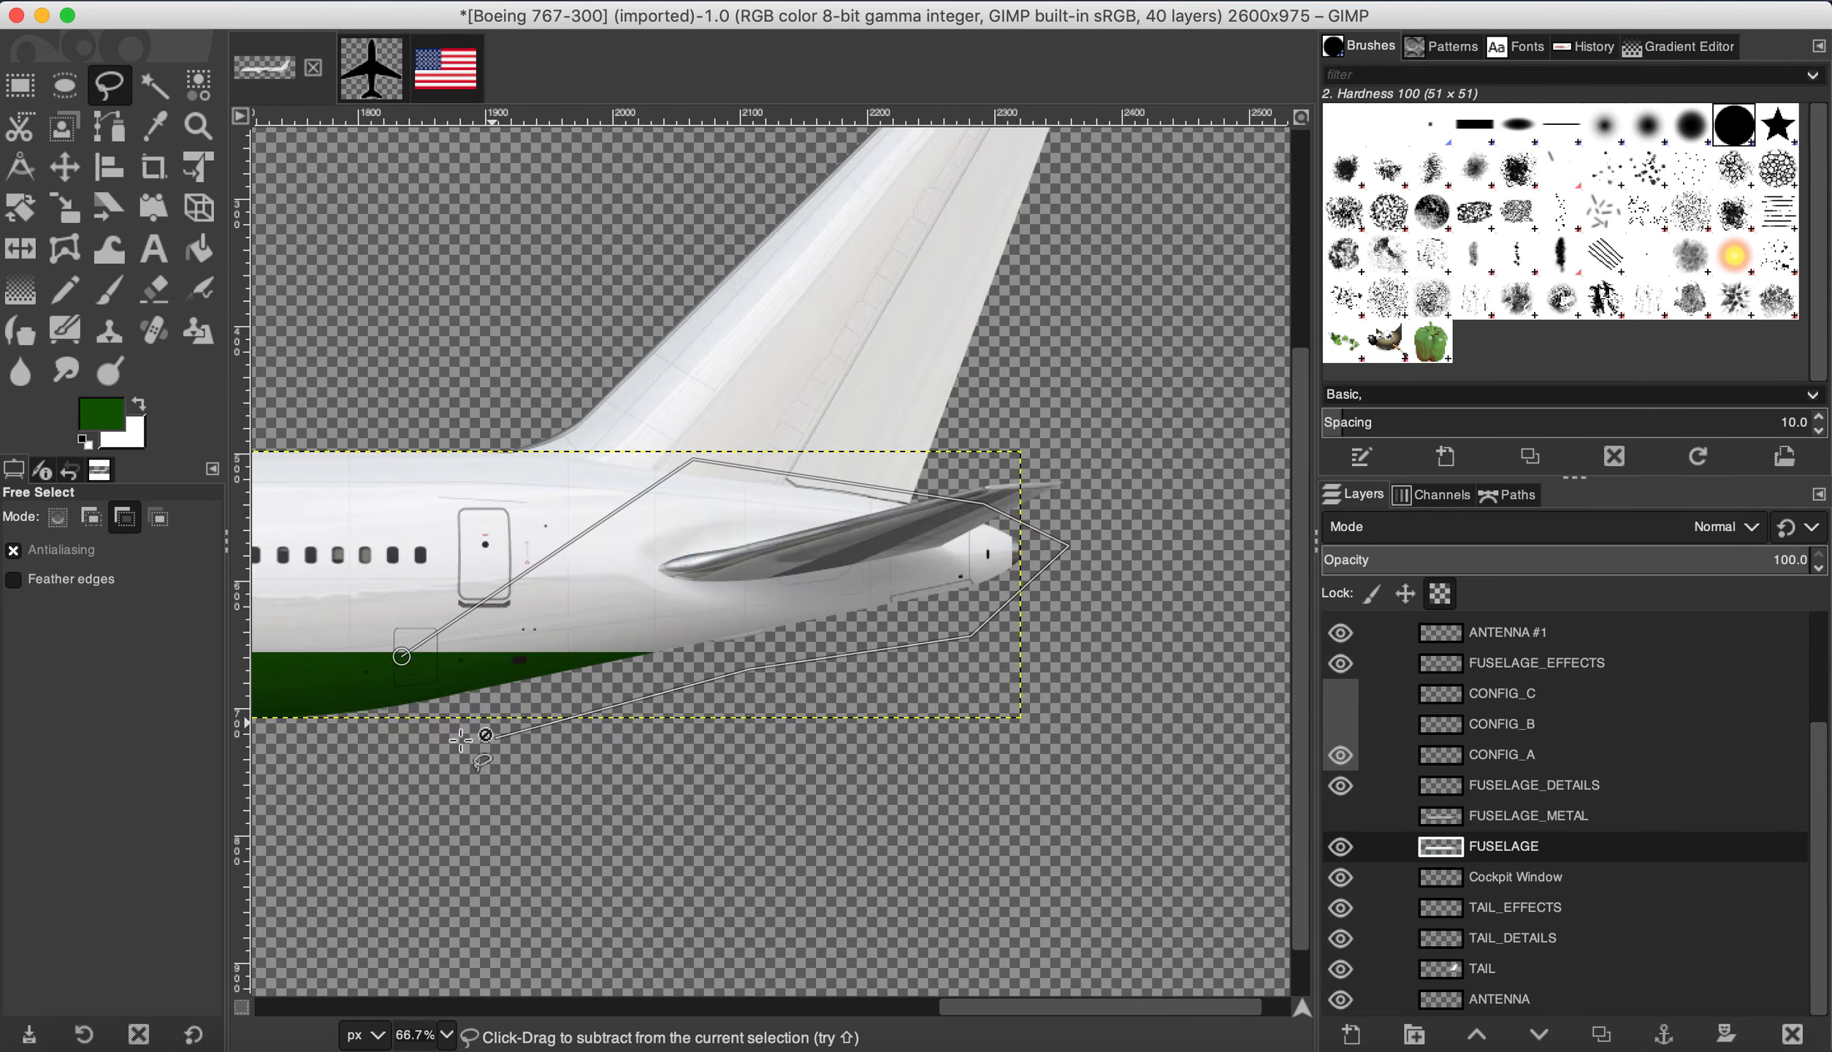
pyautogui.scroll(1, 460, 740)
pyautogui.click(388, 636)
pyautogui.click(370, 615)
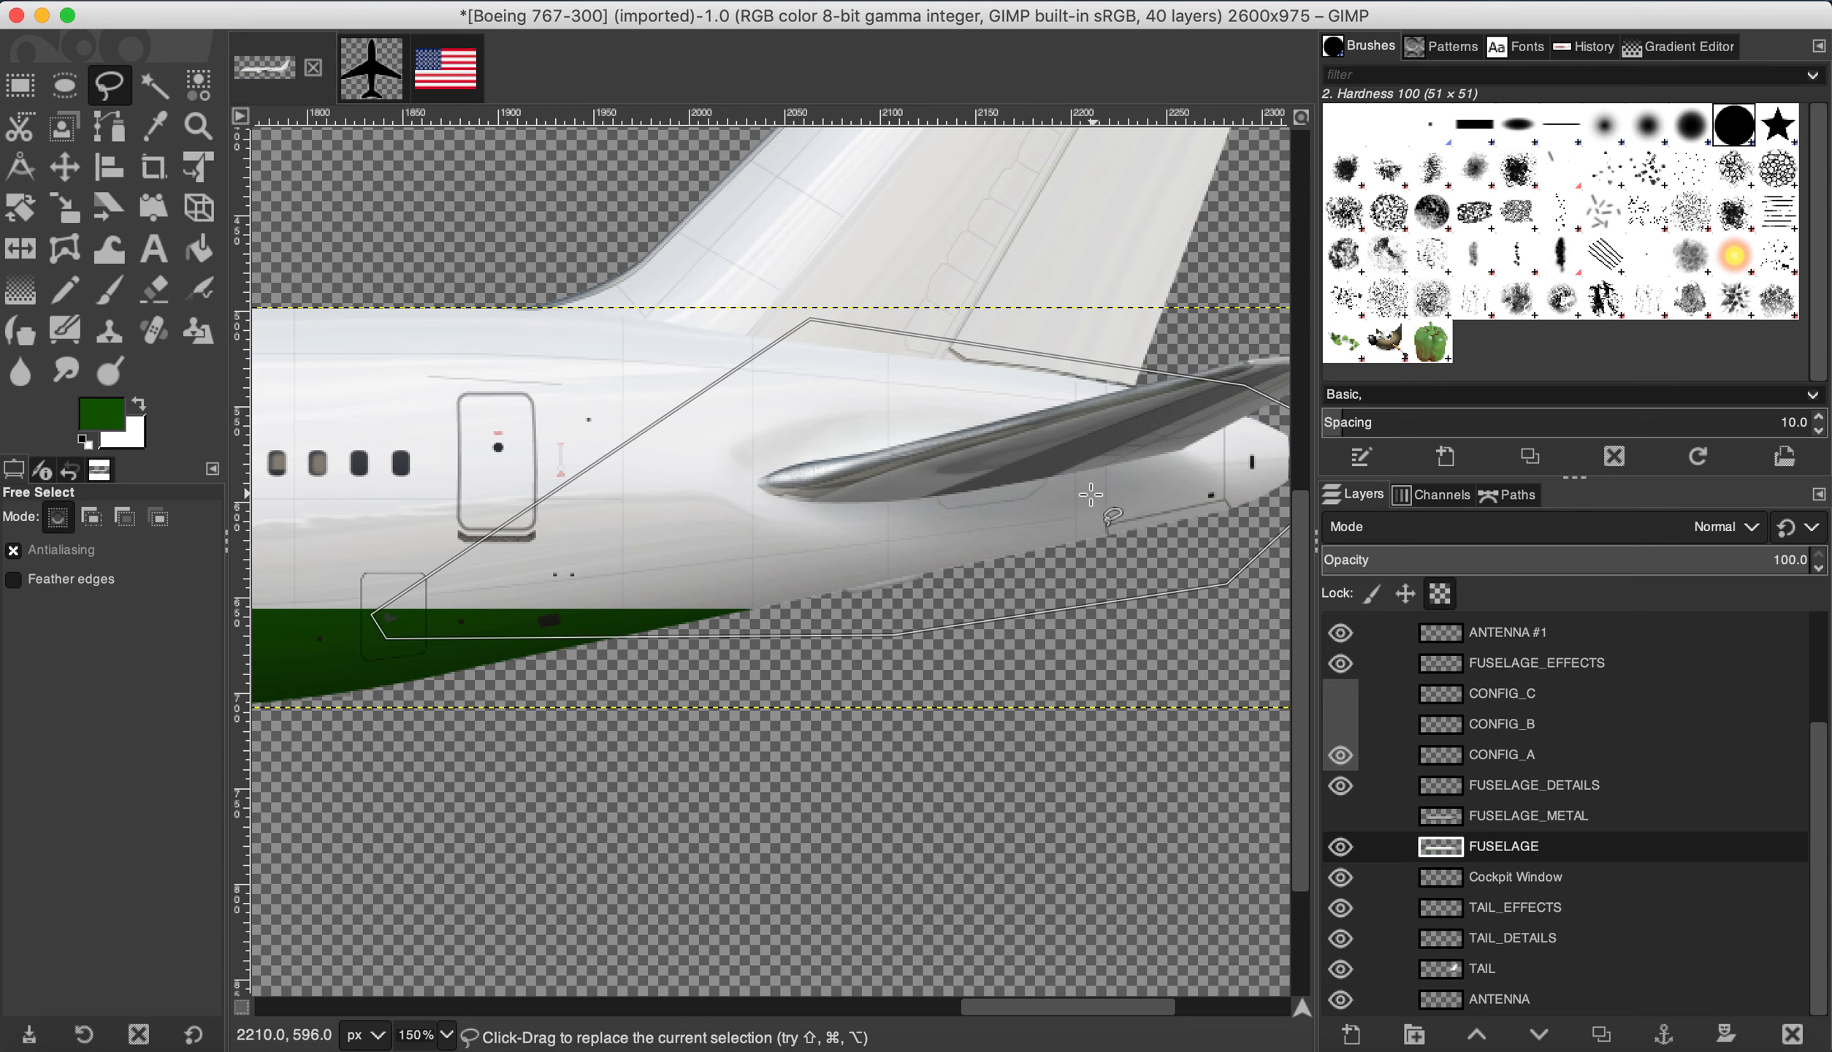
# Step: Fill the rear fuselage outline with the dark green foreground colour
pyautogui.click(314, 2)
pyautogui.moveTo(257, 1)
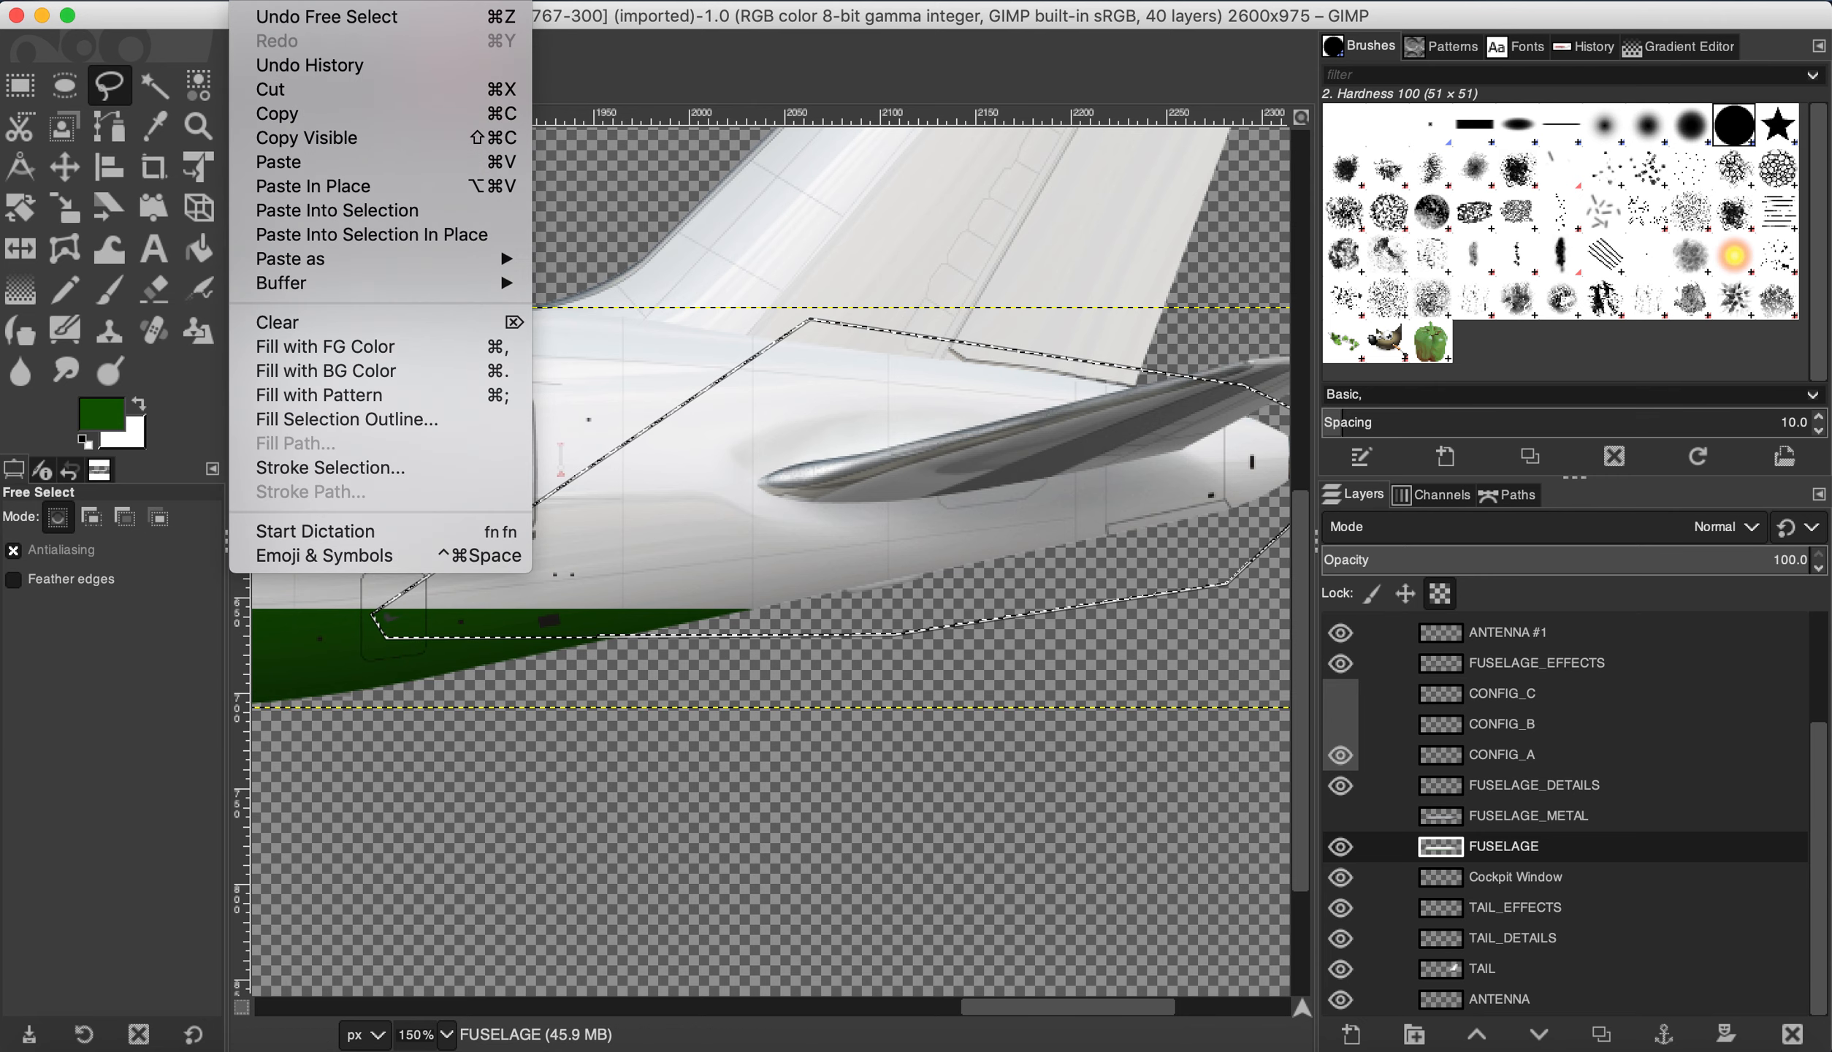
pyautogui.click(338, 358)
pyautogui.scroll(-2, 344, 352)
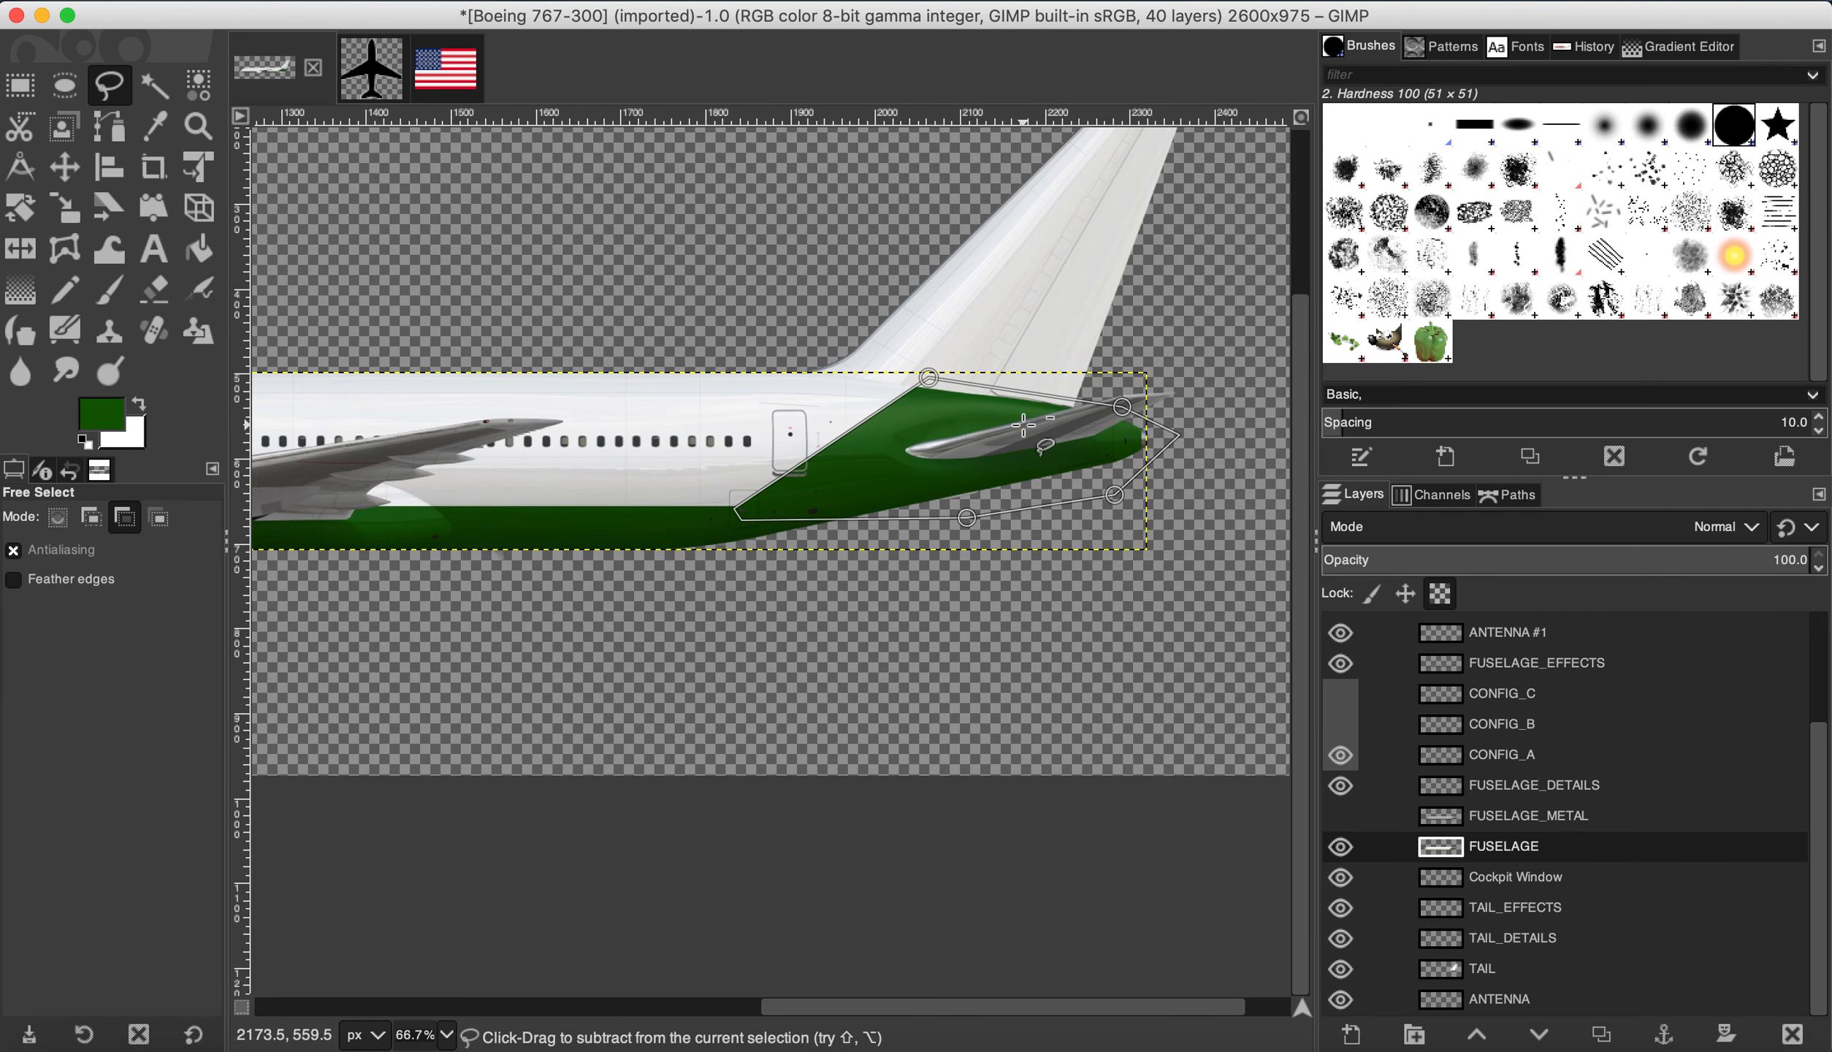
pyautogui.scroll(3, 1023, 423)
pyautogui.press('Return')
pyautogui.click(1523, 971)
# Step: Toggle the FUSELAGE layer's visibility to check the fill, then clear the selection
pyautogui.click(1468, 847)
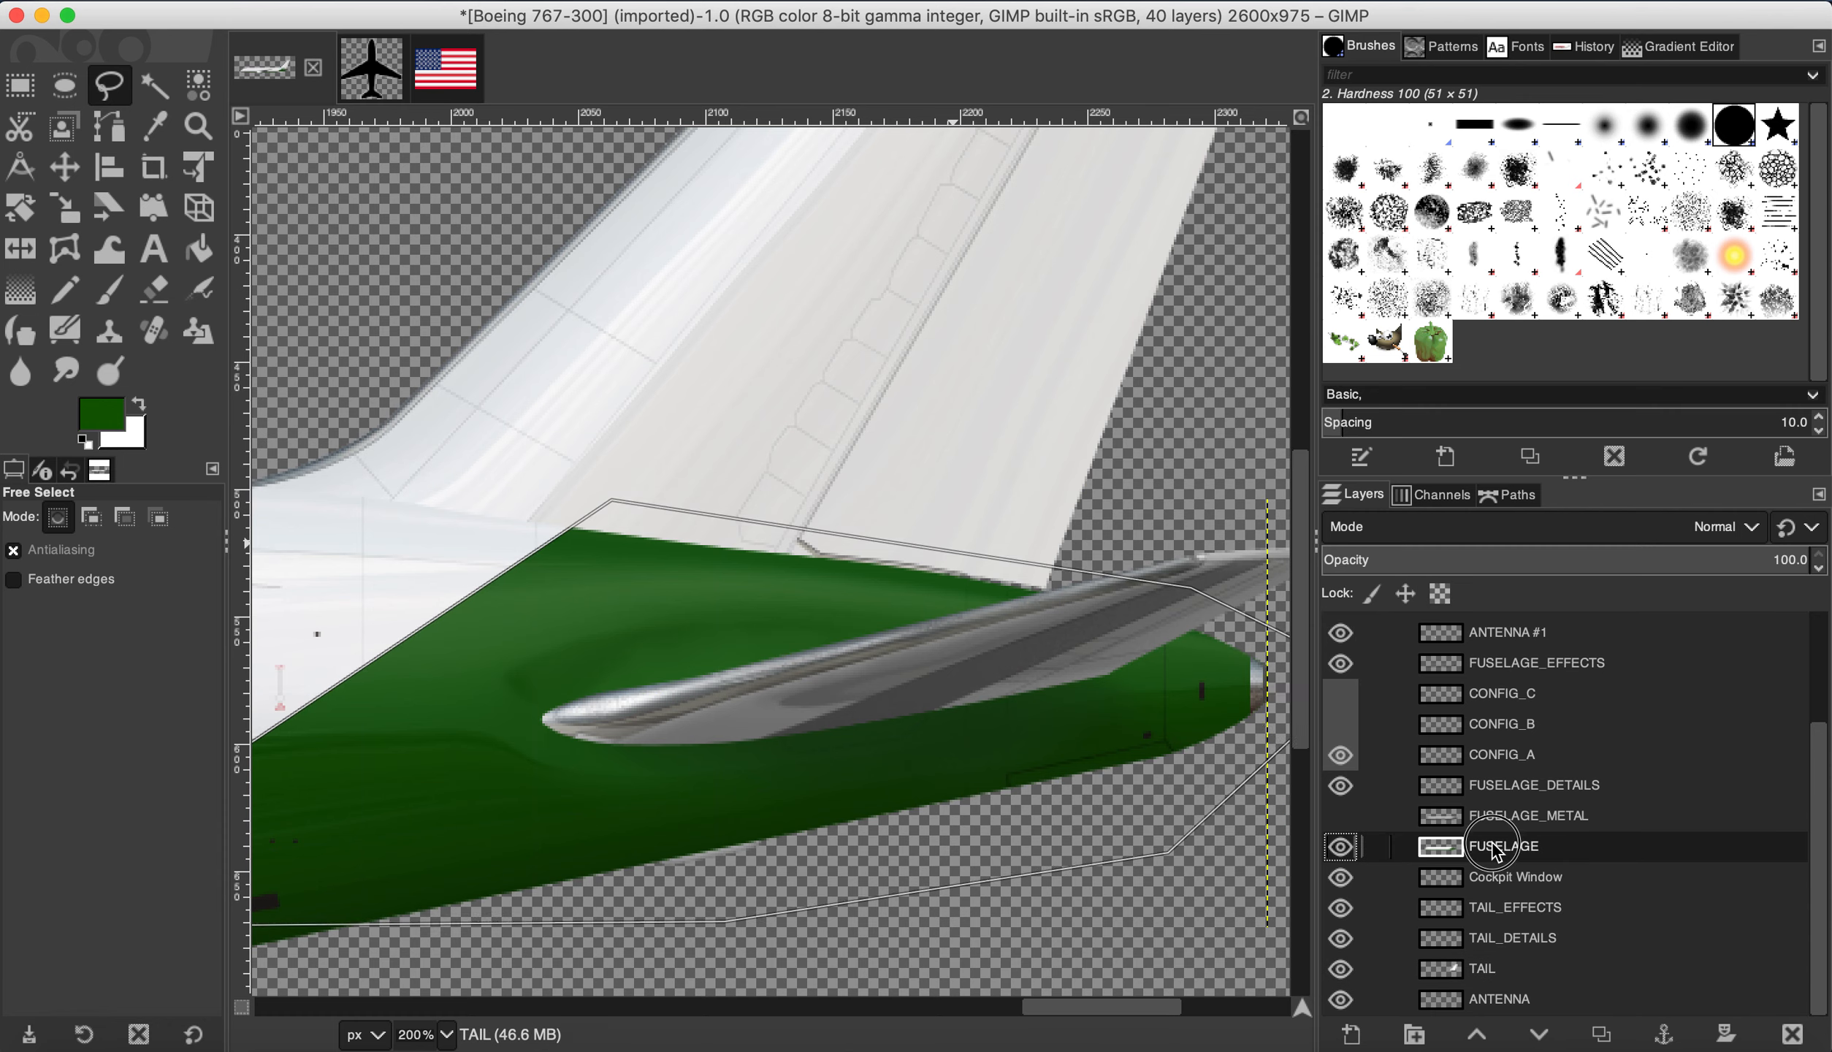
pyautogui.click(1340, 847)
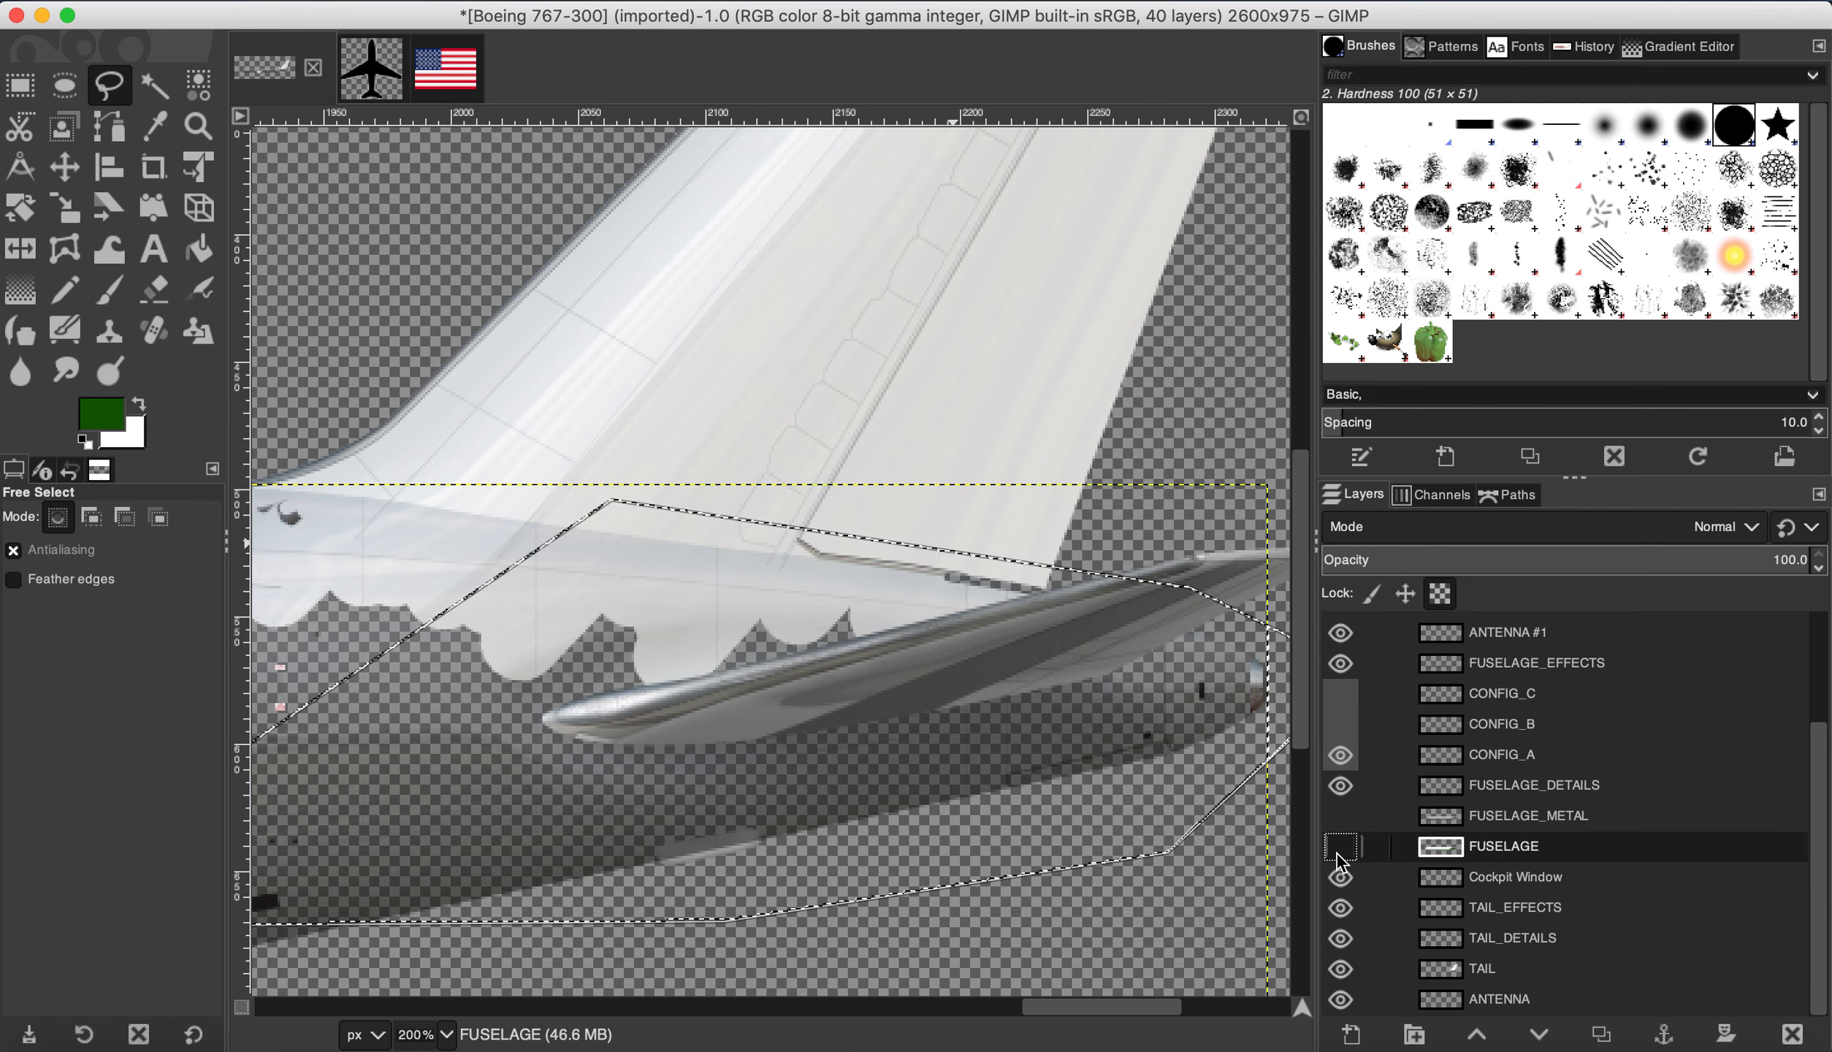
pyautogui.click(1340, 847)
pyautogui.scroll(-2, 1036, 626)
pyautogui.scroll(-2, 1036, 626)
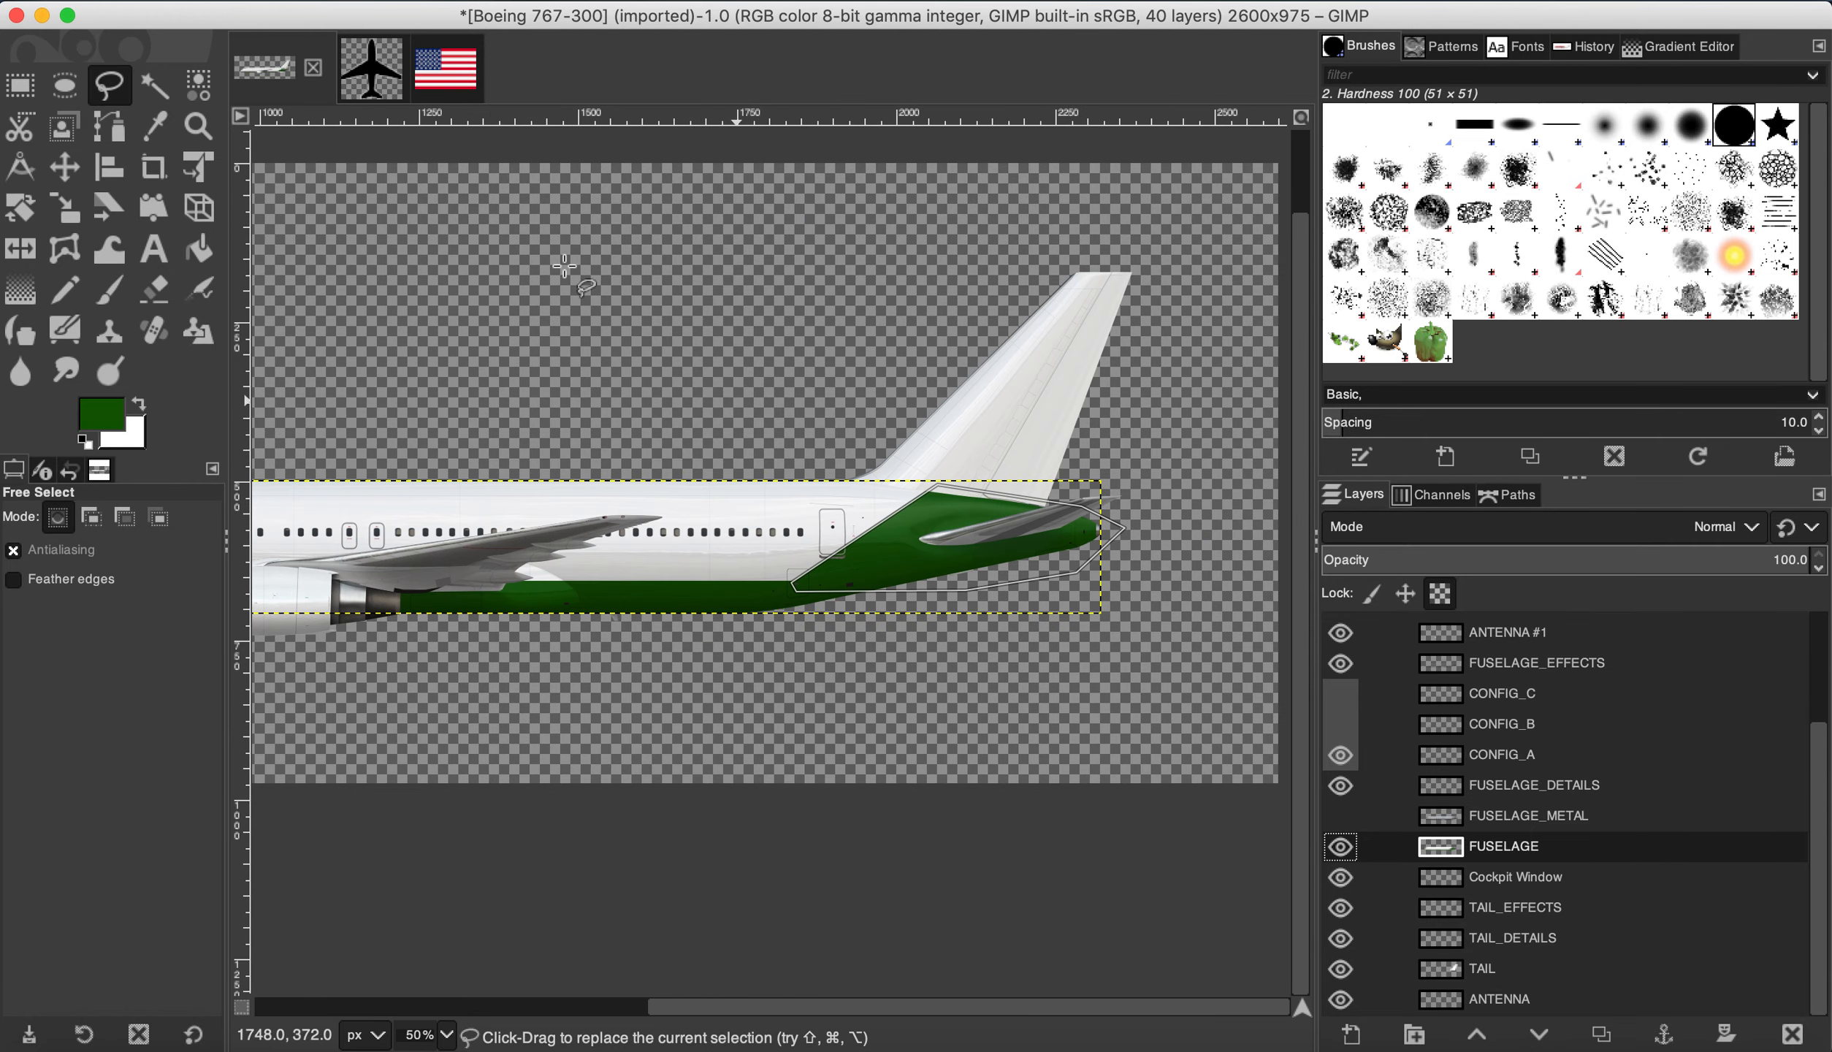
pyautogui.click(310, 1)
pyautogui.click(345, 42)
pyautogui.press('Escape')
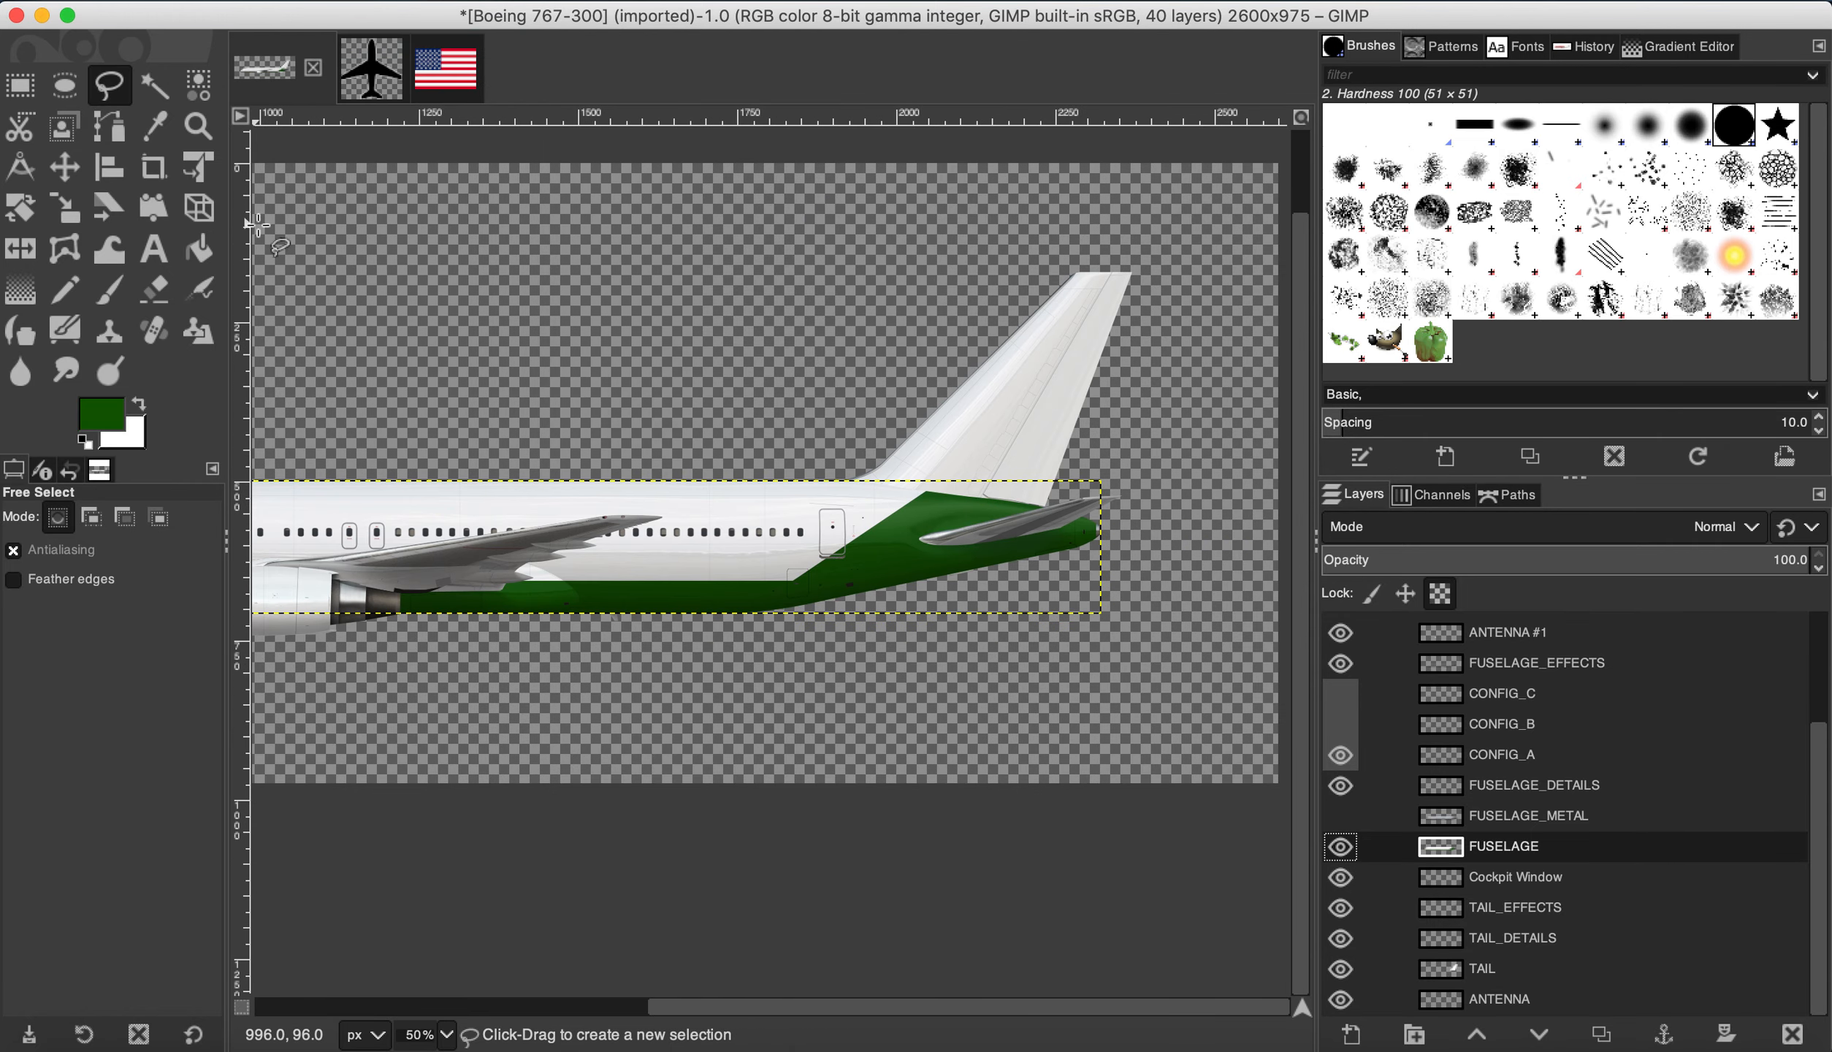
# Step: With the Paths tool in Design mode, place the first anchors along the green belly edge
pyautogui.click(19, 88)
pyautogui.click(107, 128)
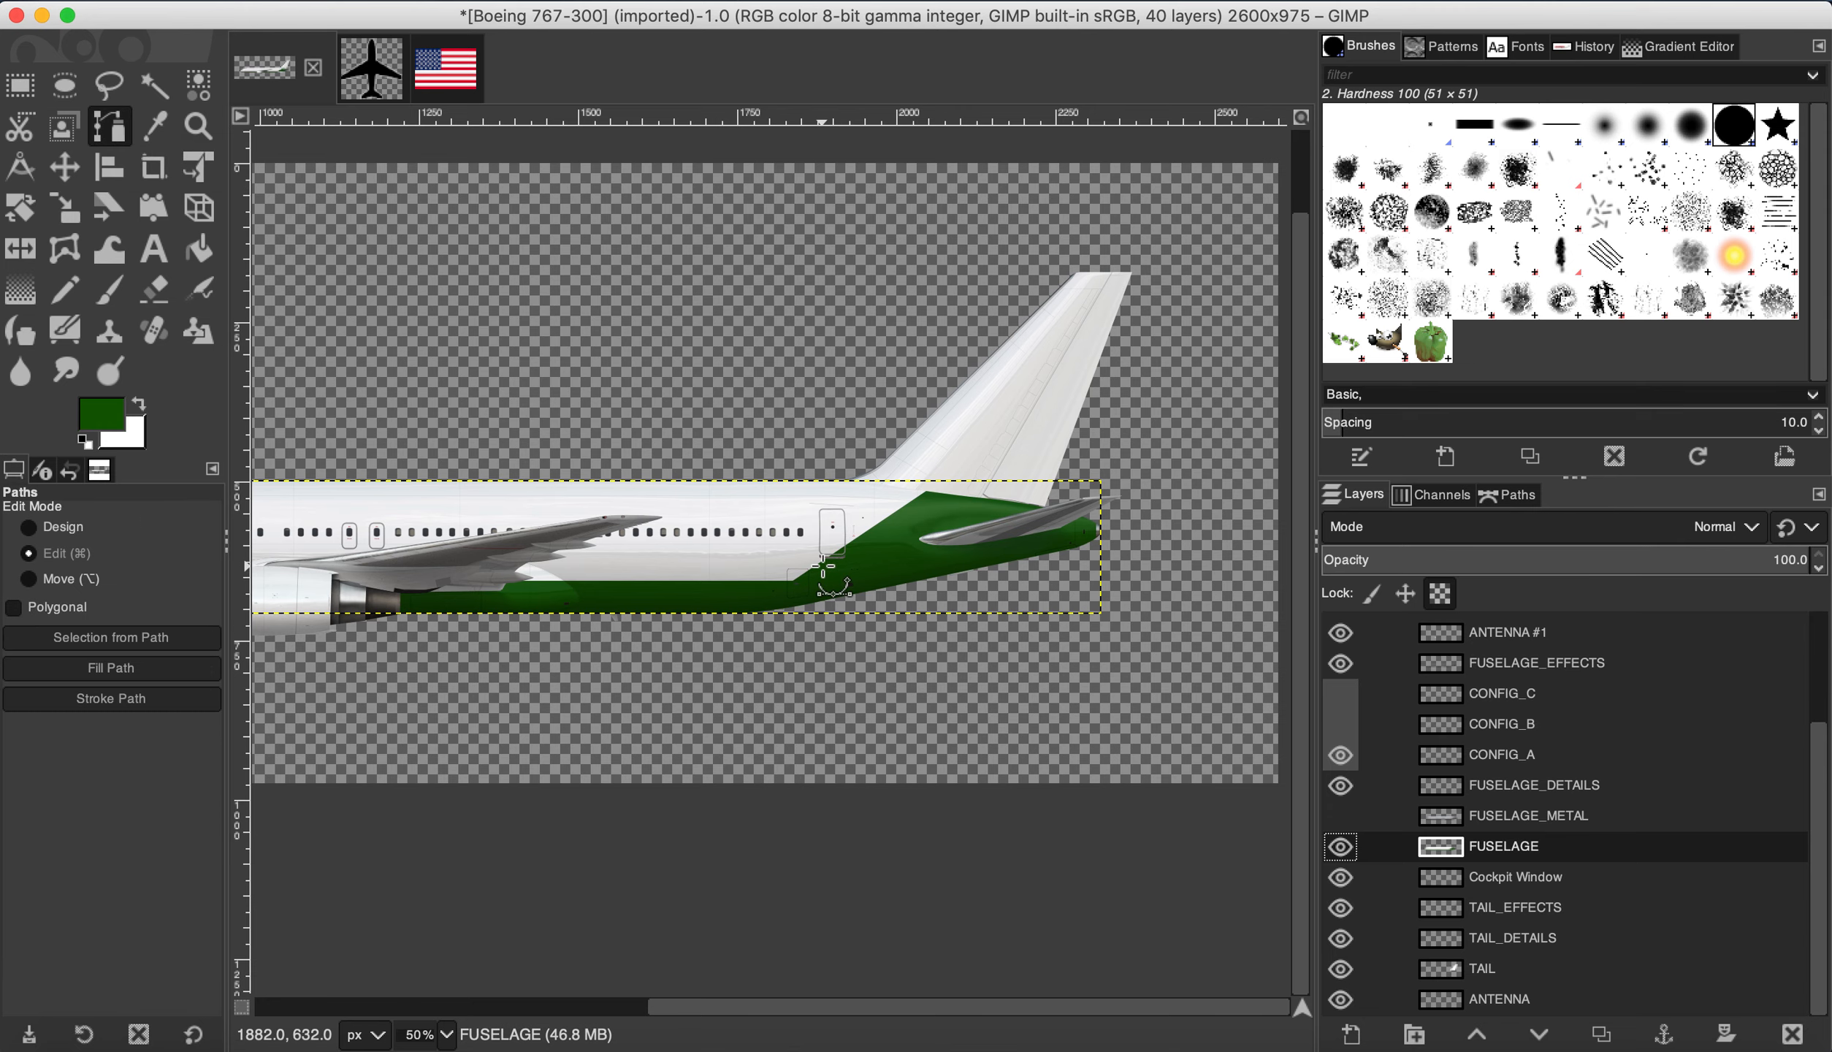
pyautogui.scroll(3, 823, 566)
pyautogui.scroll(1, 1184, 371)
pyautogui.click(29, 527)
pyautogui.scroll(3, 1032, 342)
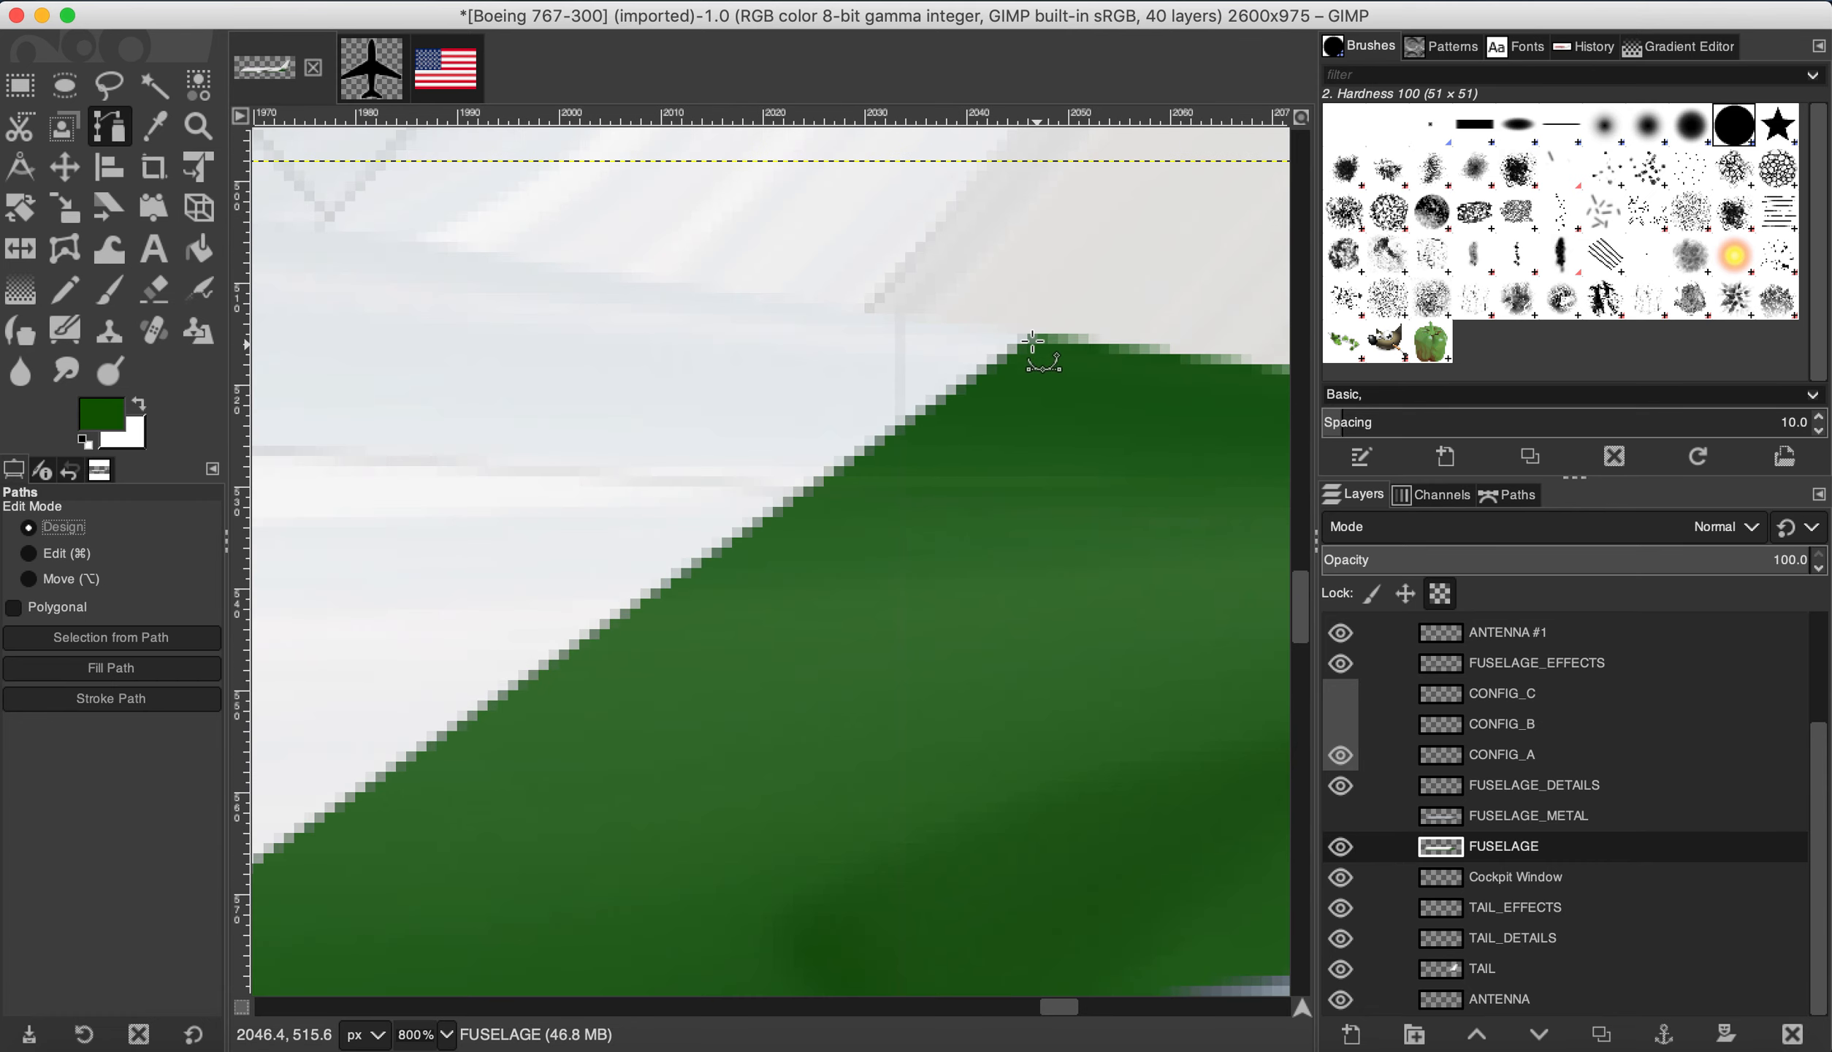
pyautogui.scroll(-5, 360, 634)
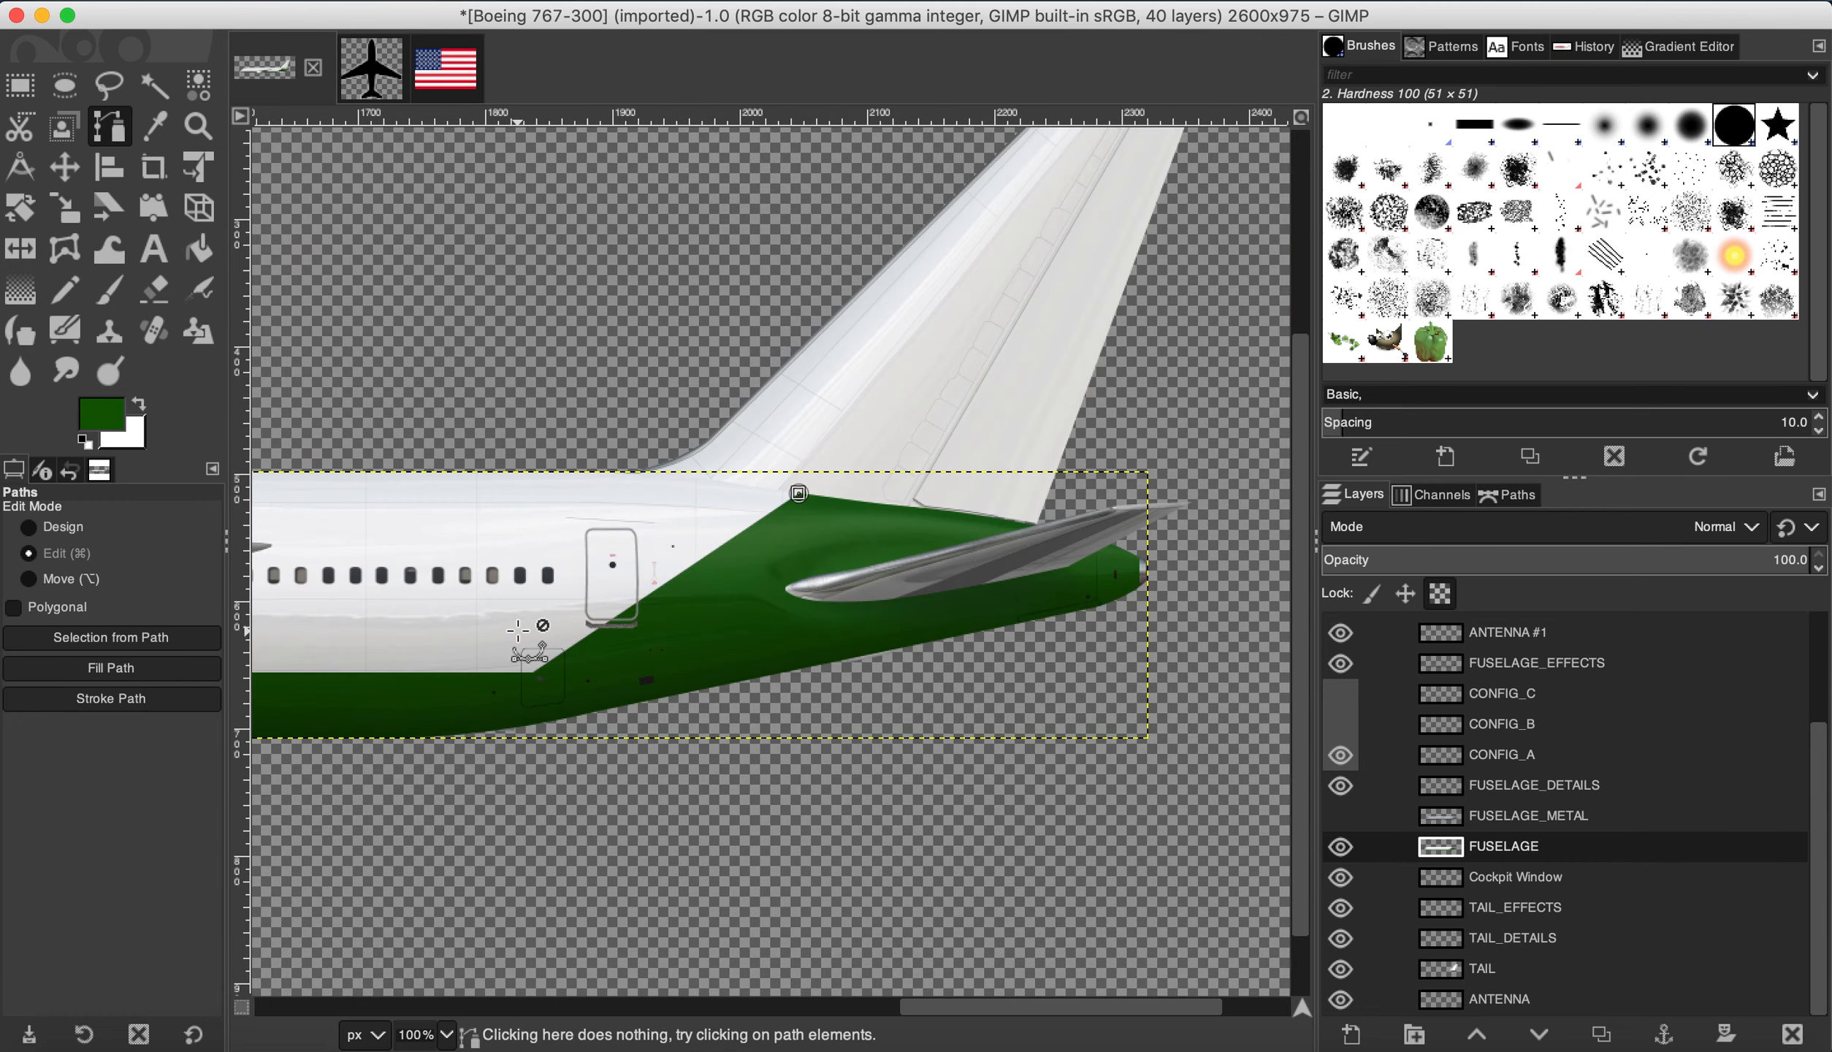
pyautogui.scroll(-1, 518, 630)
pyautogui.scroll(3, 393, 622)
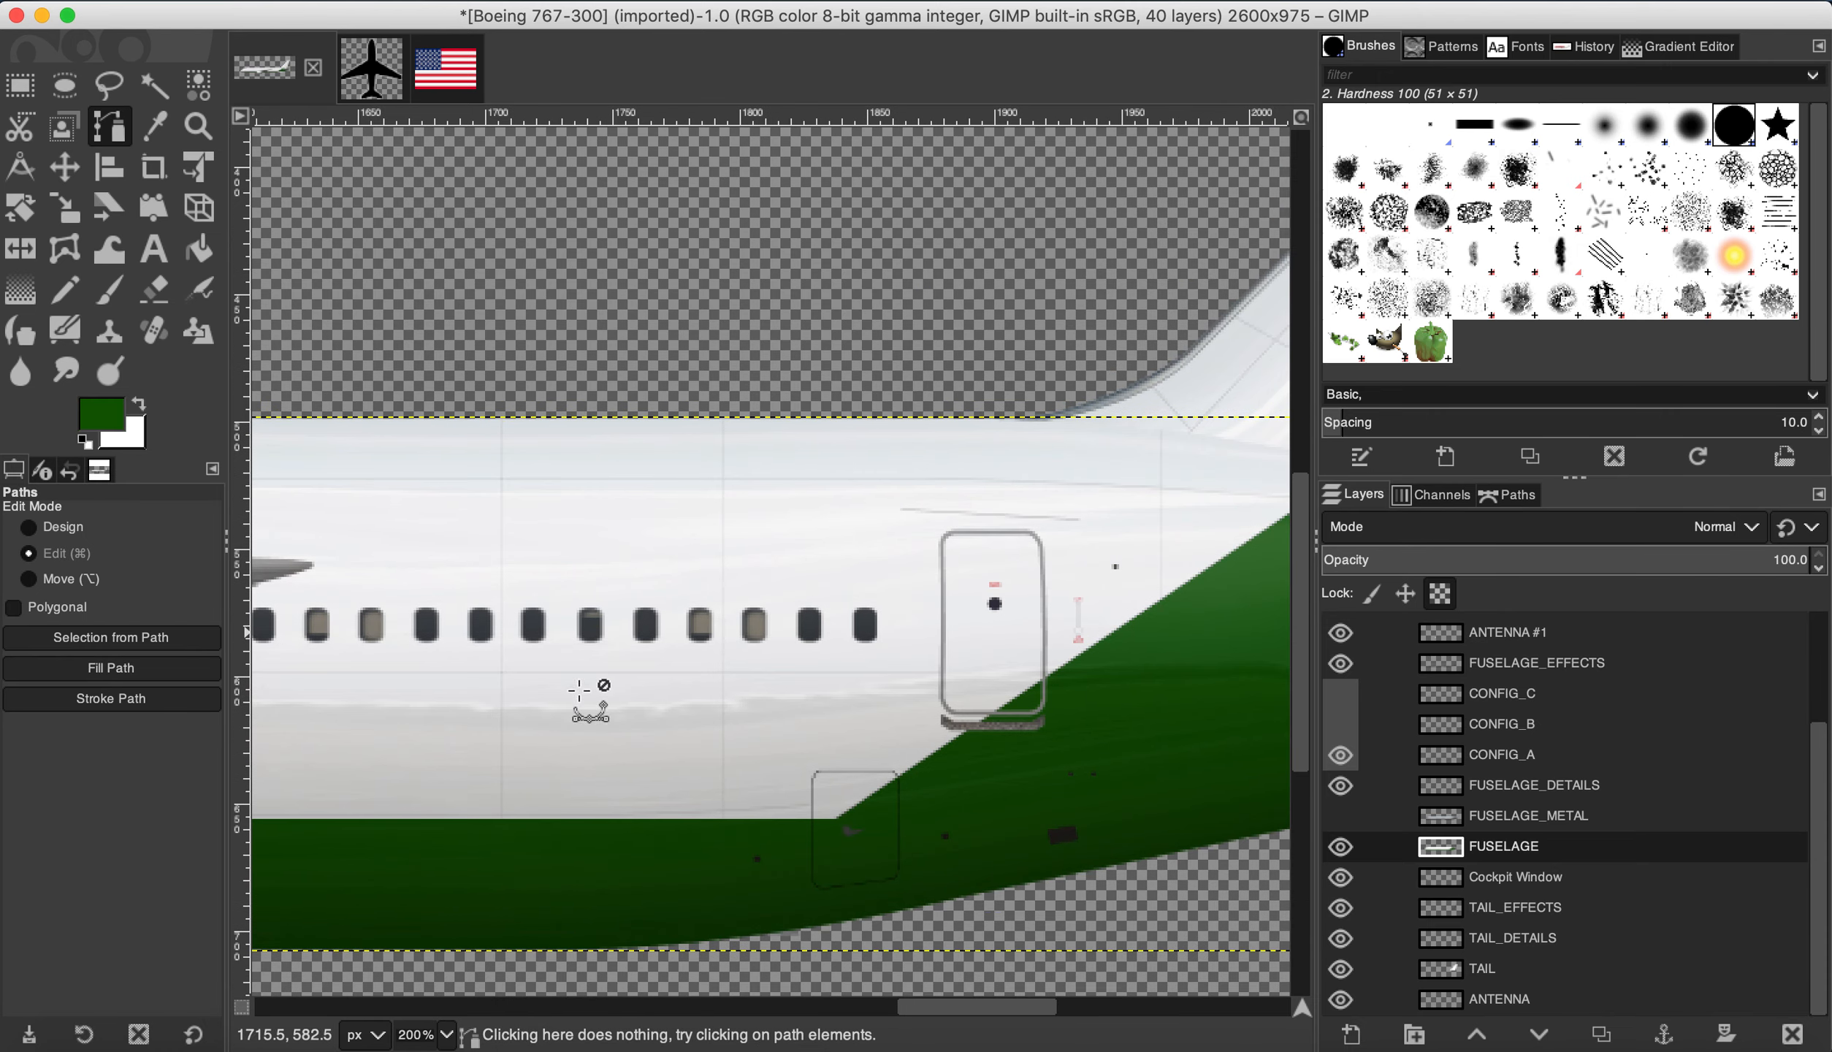
pyautogui.scroll(1, 288, 848)
pyautogui.click(328, 804)
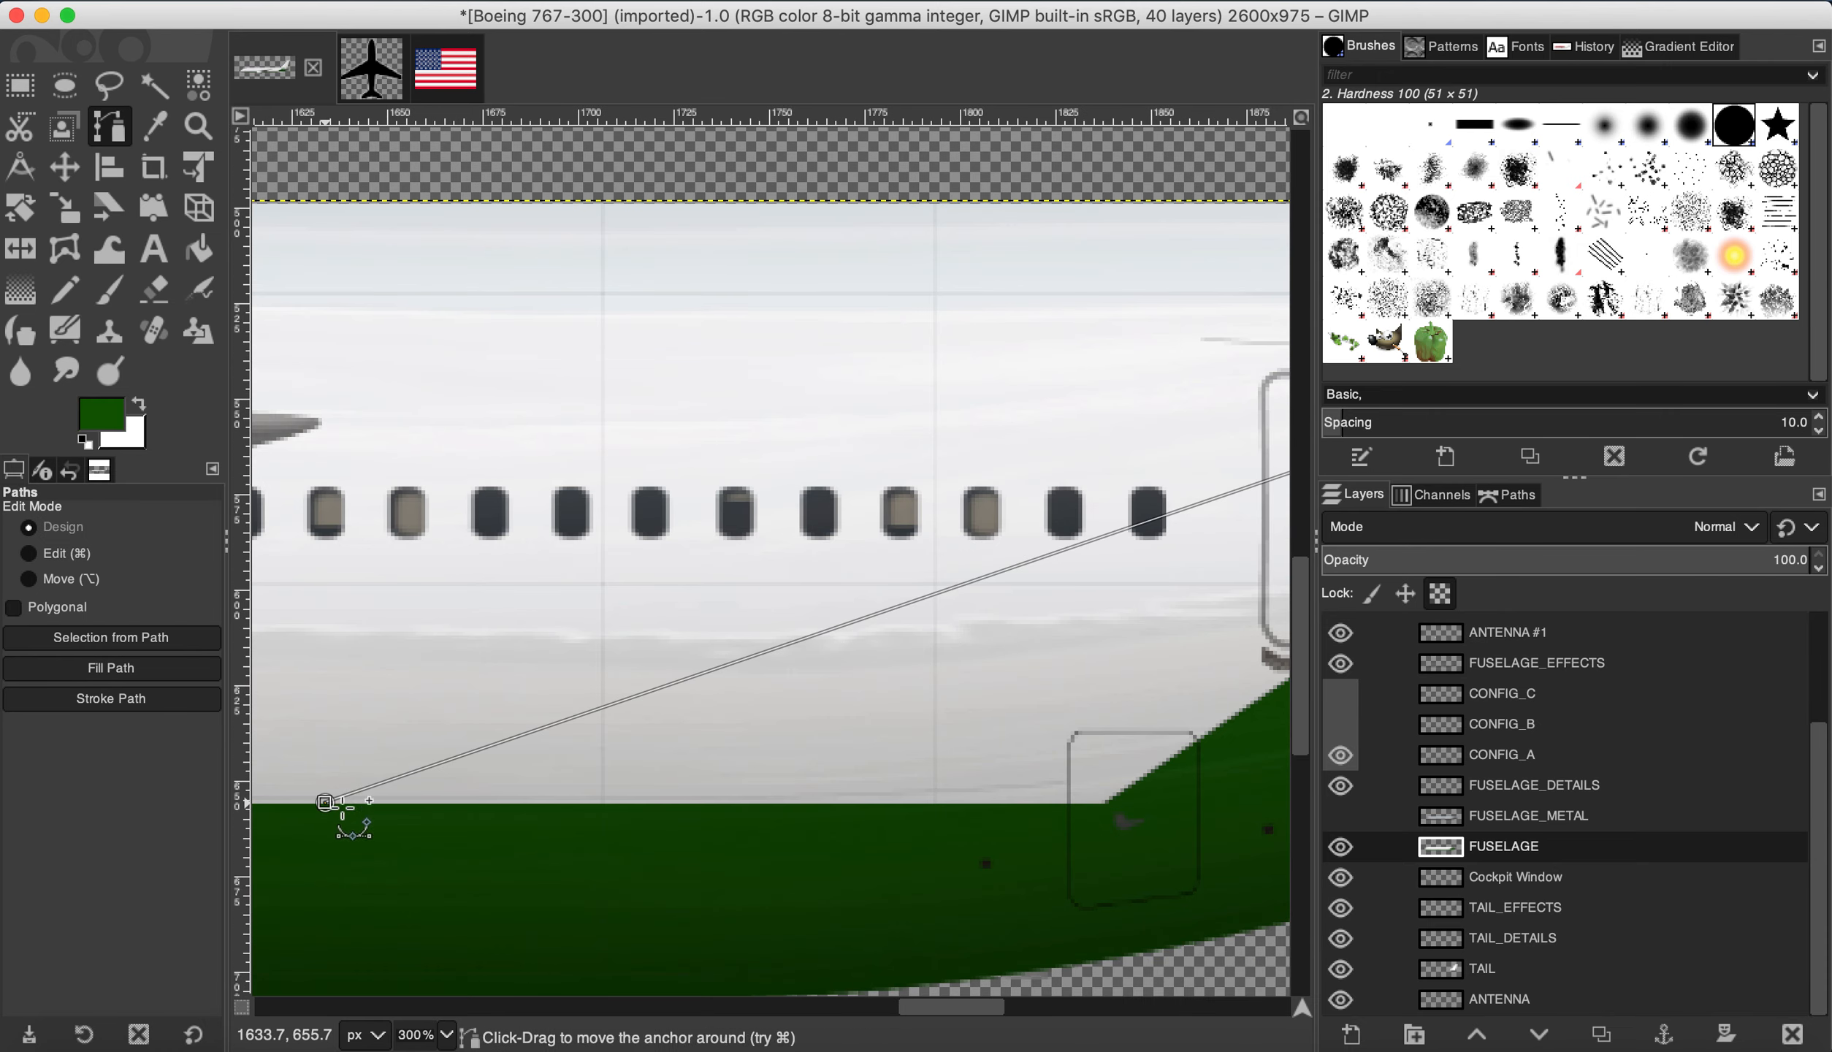
pyautogui.scroll(-3, 478, 818)
pyautogui.click(615, 844)
# Step: Add anchors up to the tail root and bend the upper segment along the green edge
pyautogui.click(897, 760)
pyautogui.click(1003, 680)
pyautogui.click(985, 646)
pyautogui.click(65, 553)
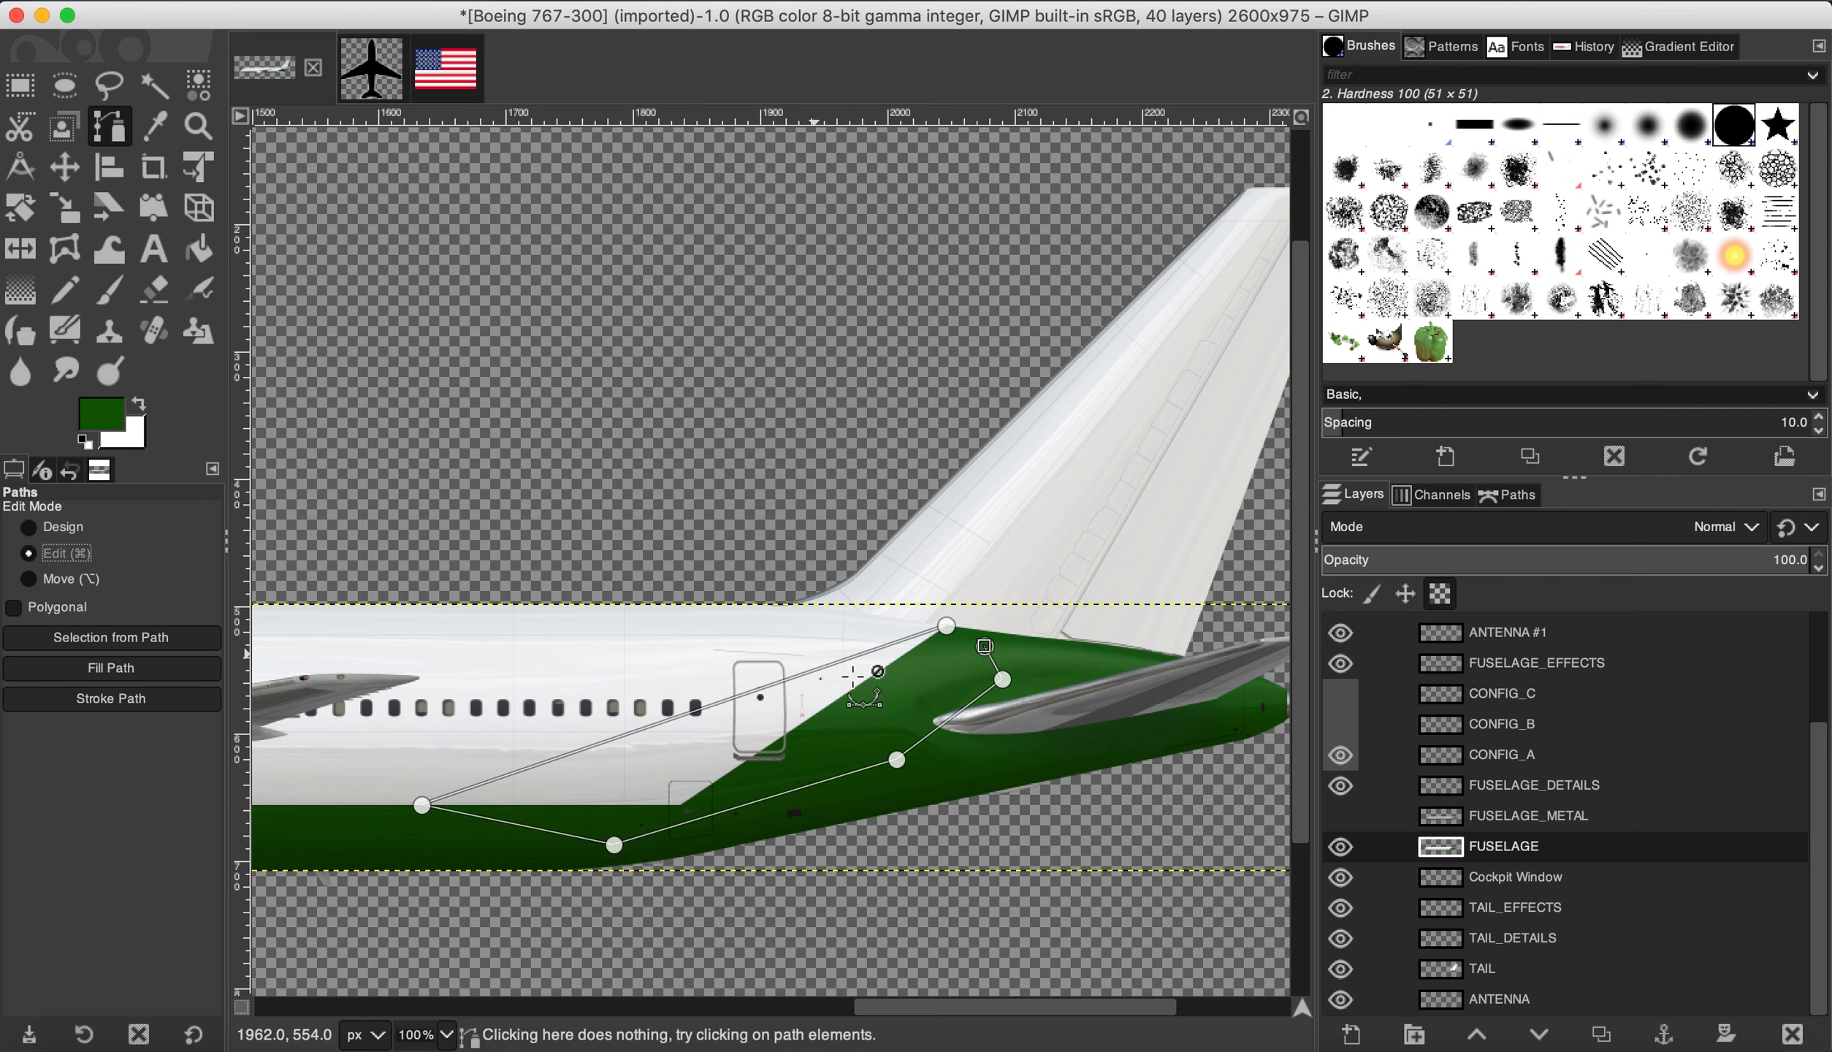
pyautogui.click(660, 724)
pyautogui.moveTo(660, 725); pyautogui.dragTo(684, 760)
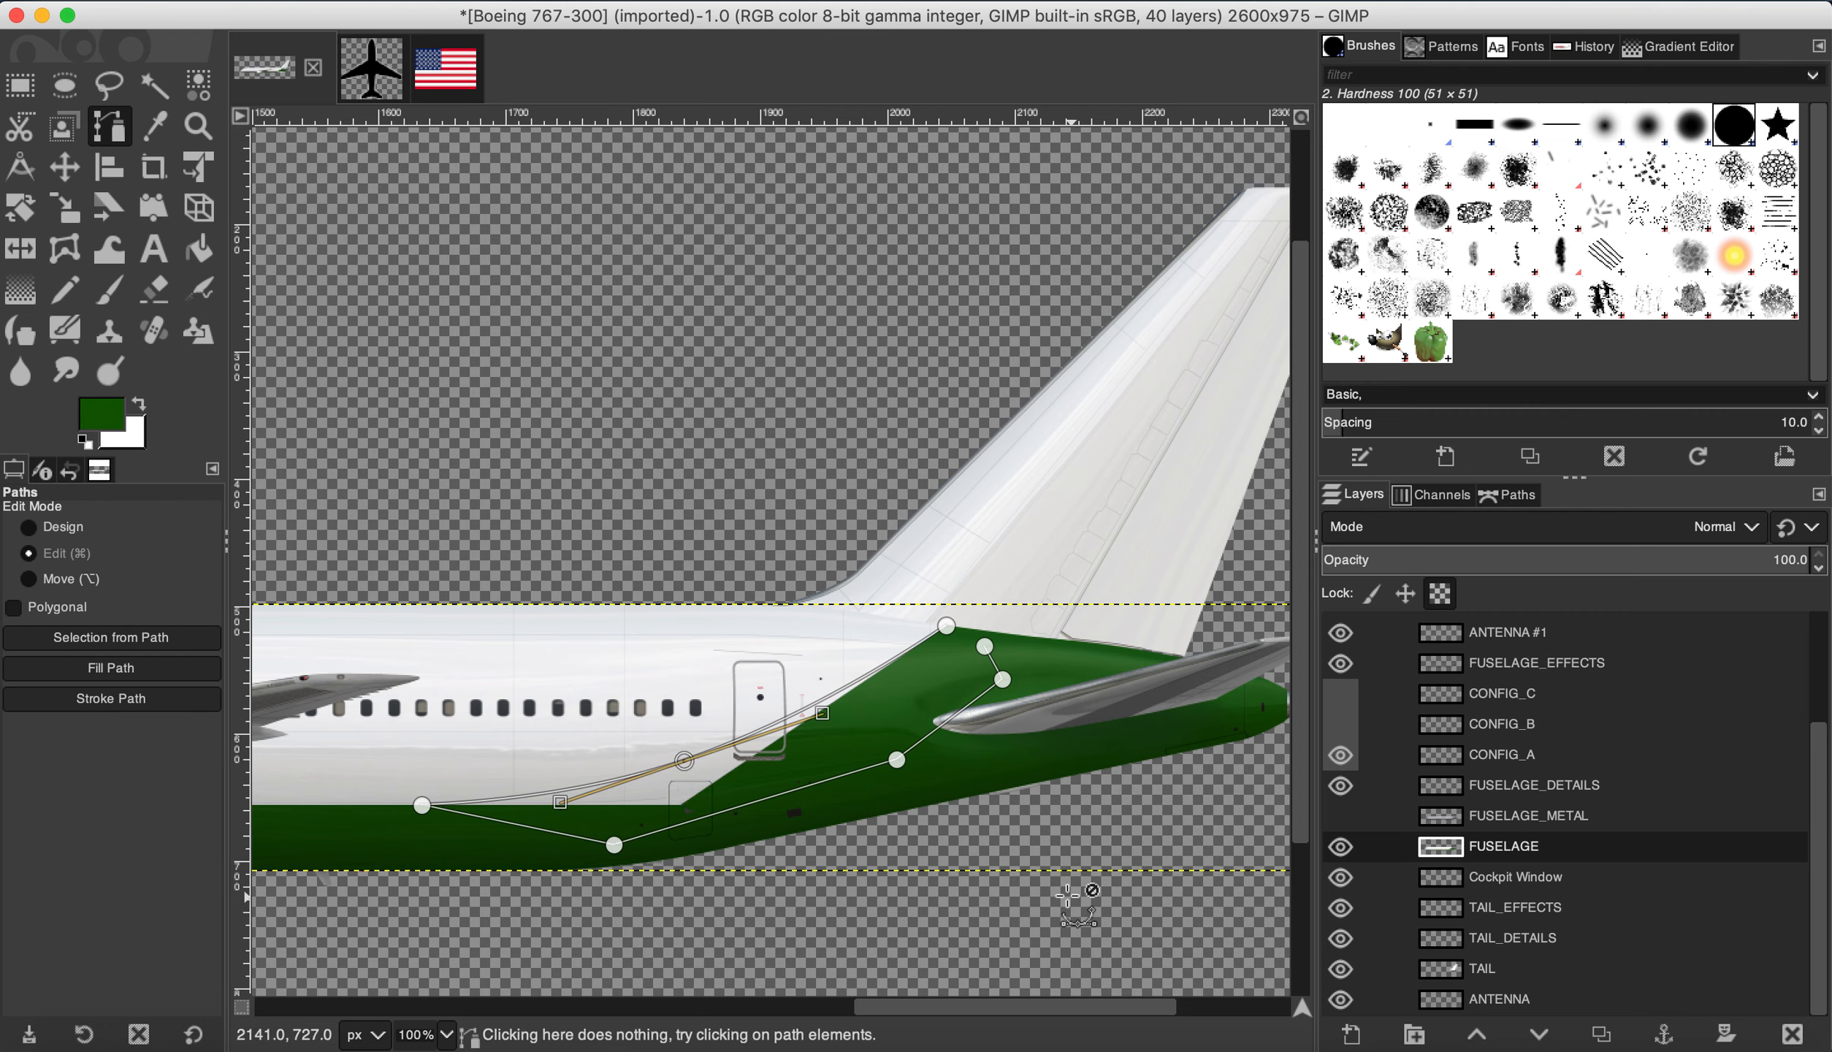
pyautogui.click(985, 646)
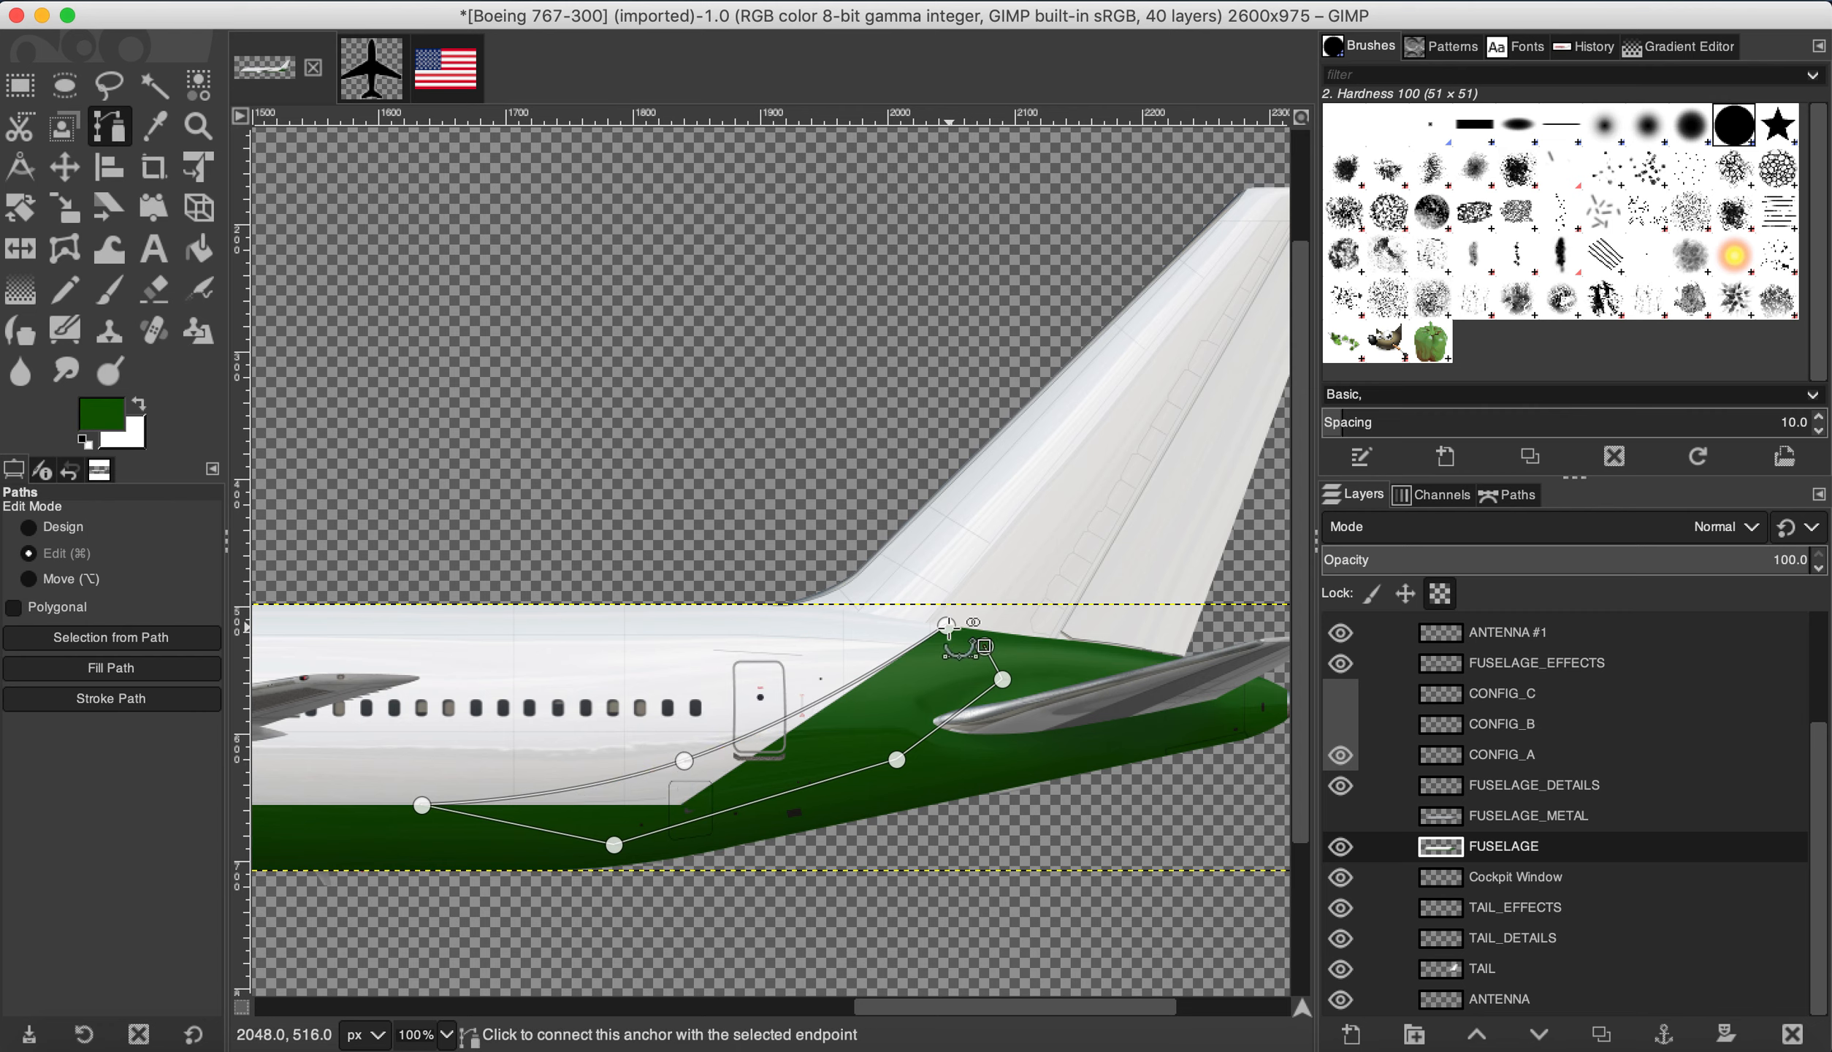
# Step: Convert the traced path to a selection and fill it with dark green
pyautogui.scroll(2, 990, 643)
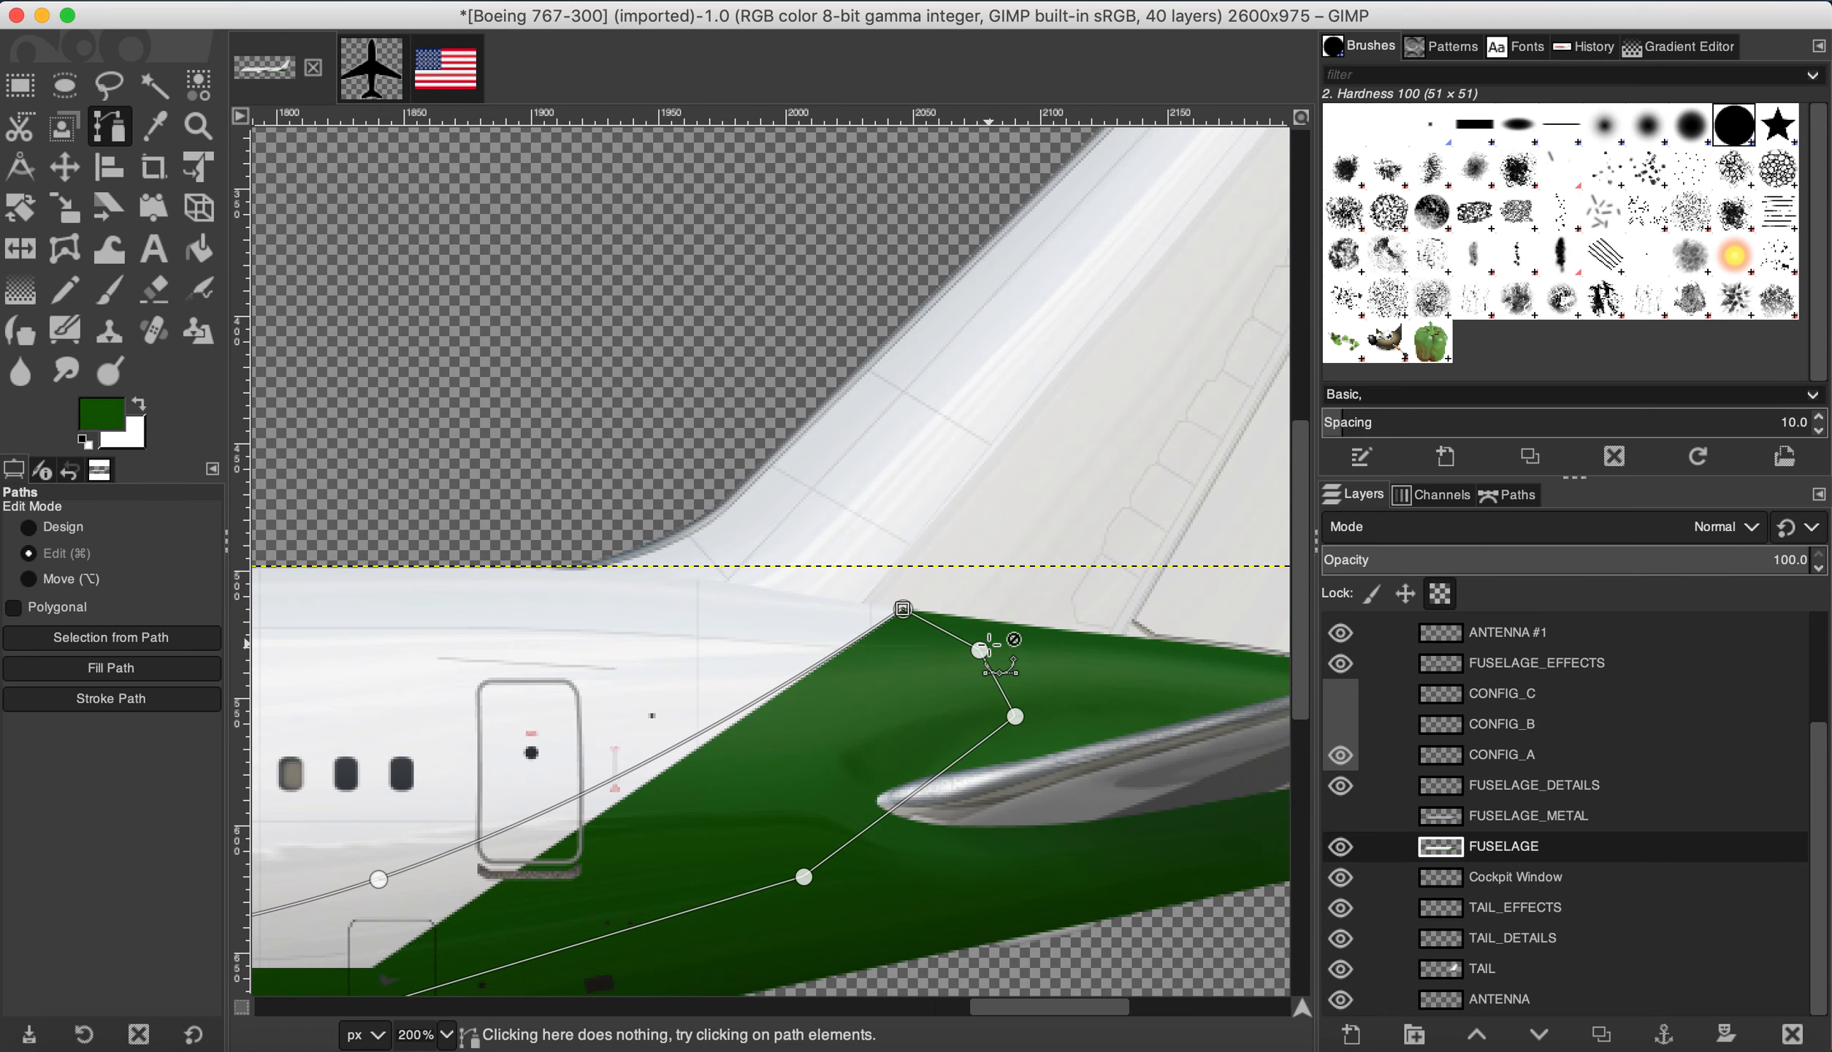
pyautogui.click(298, 1)
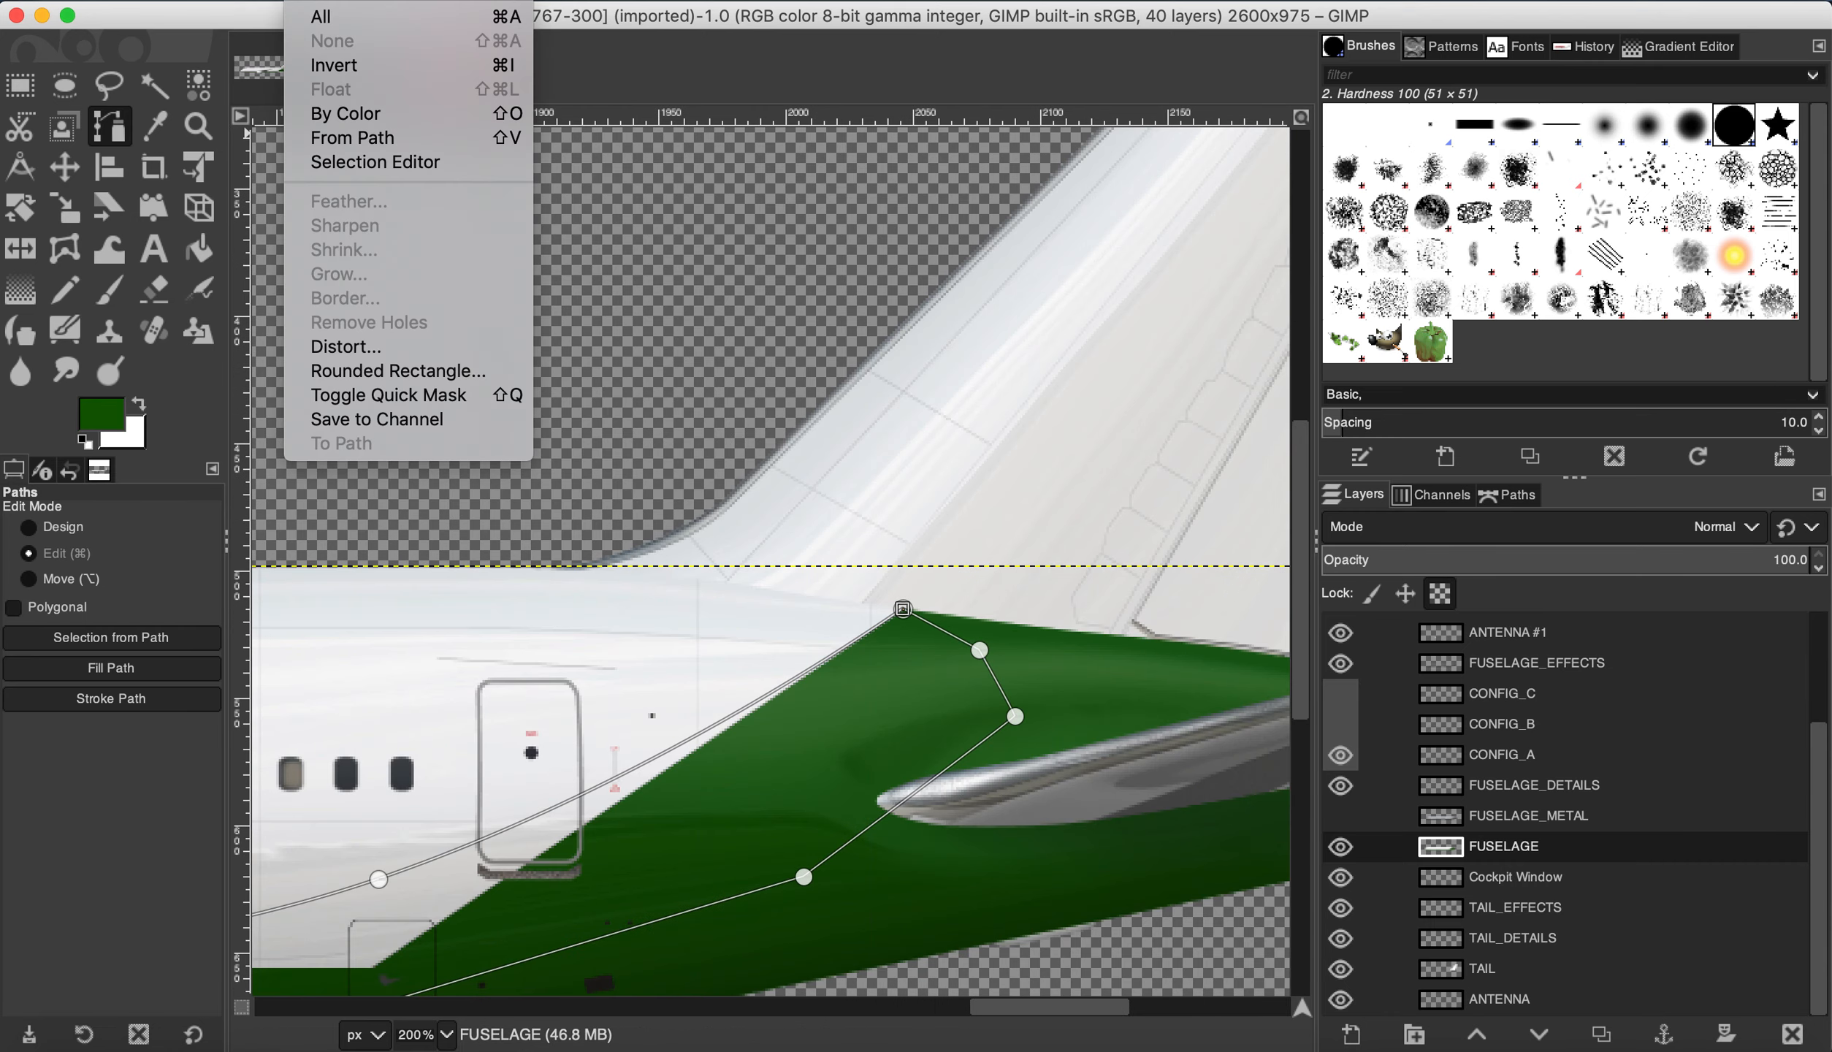
pyautogui.click(360, 146)
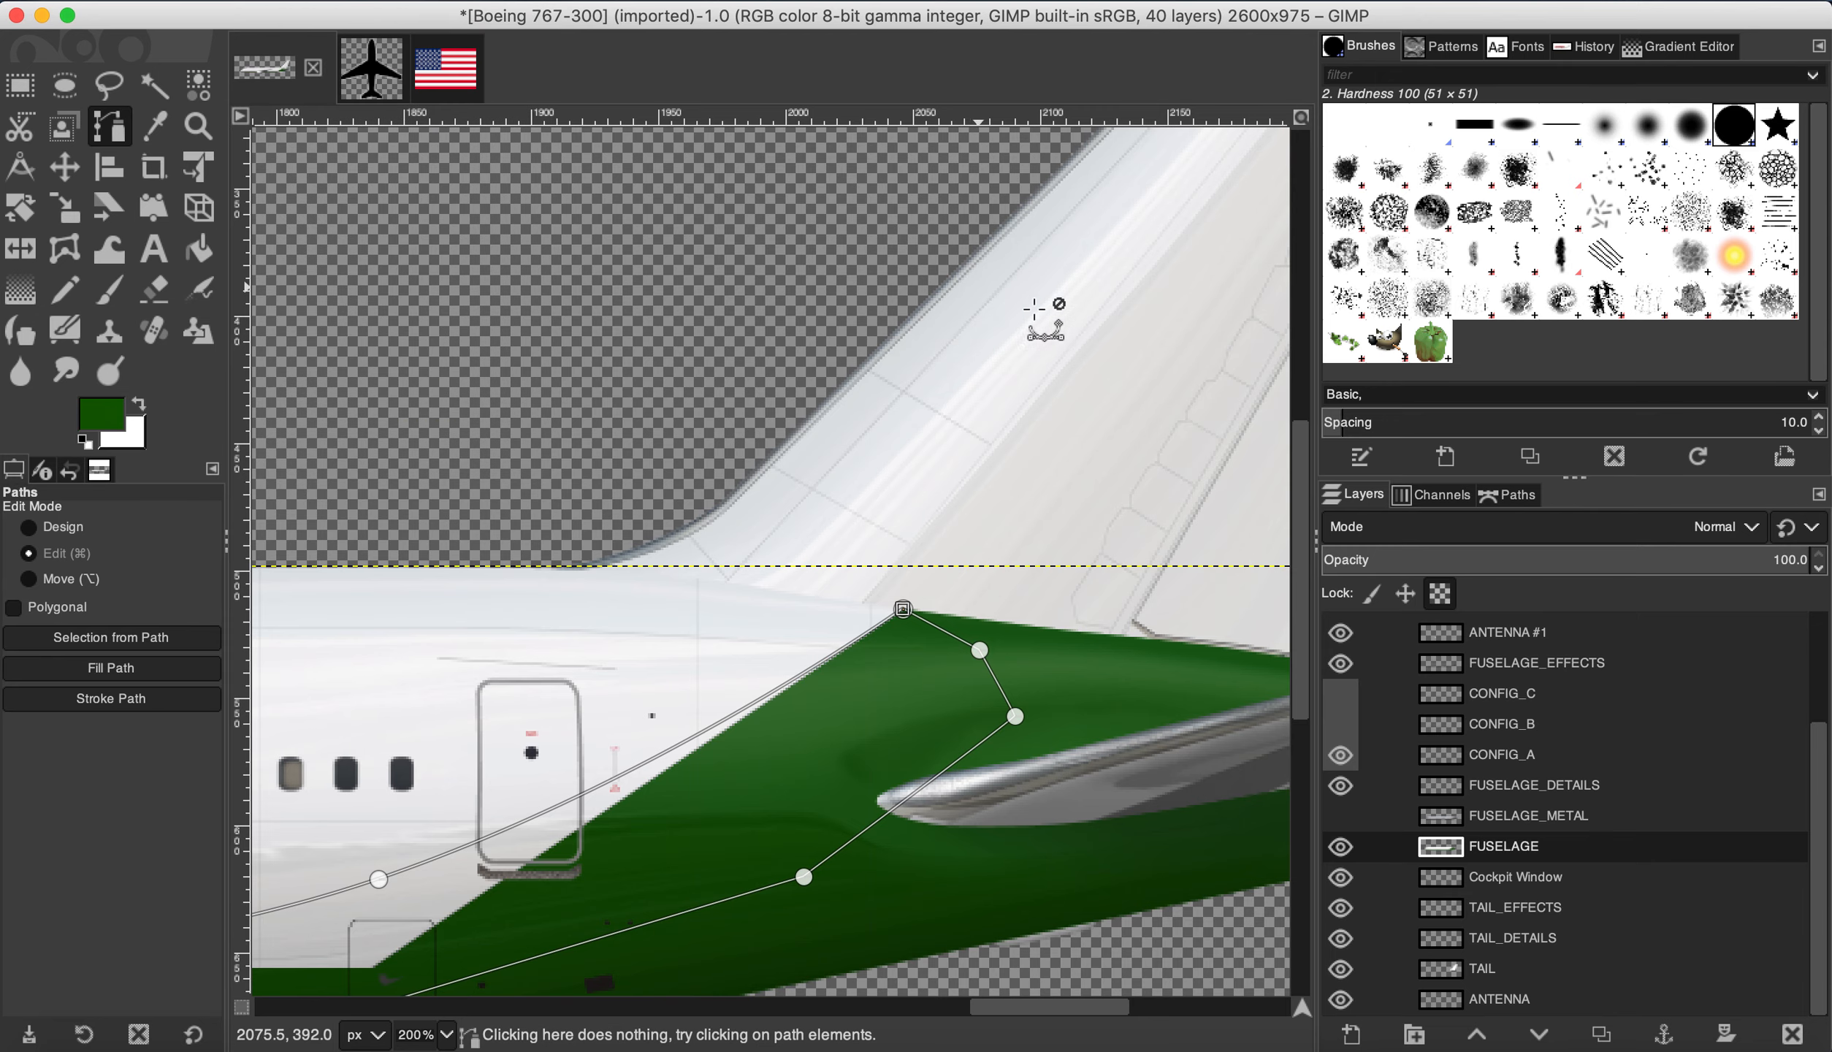
pyautogui.scroll(1, 513, 857)
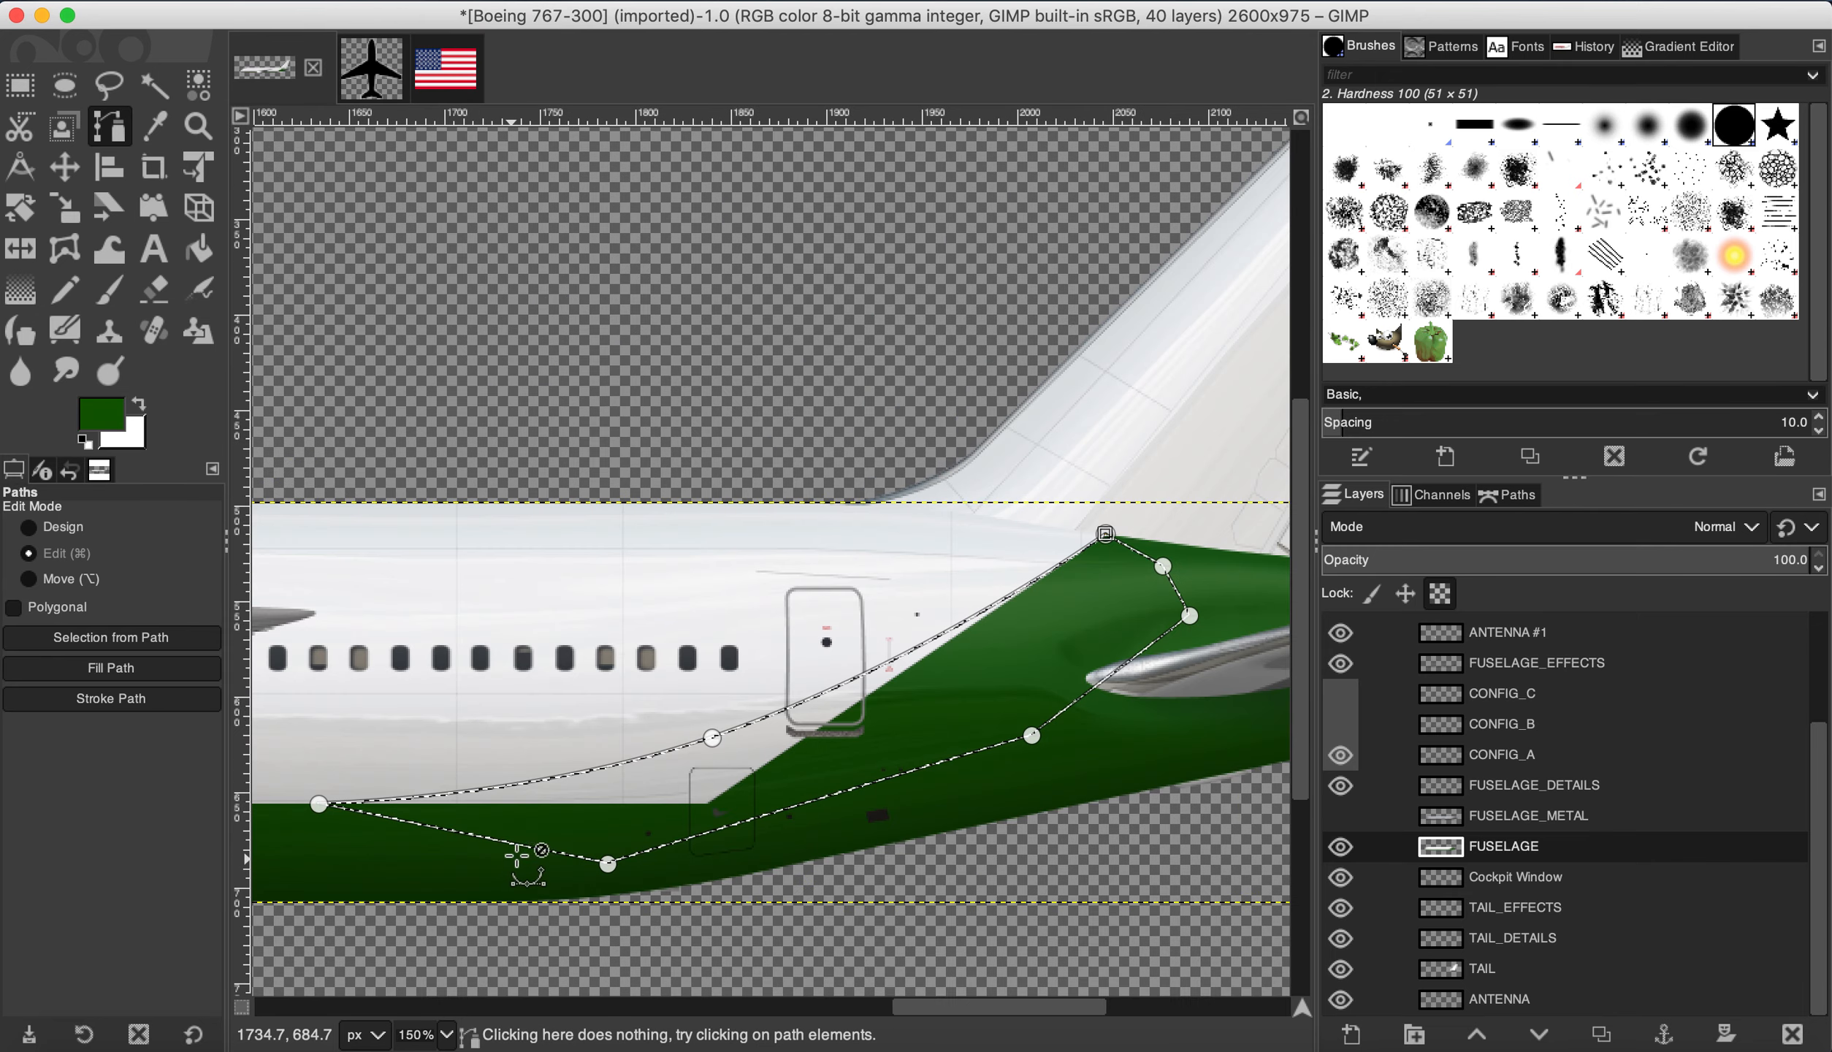
pyautogui.click(248, 0)
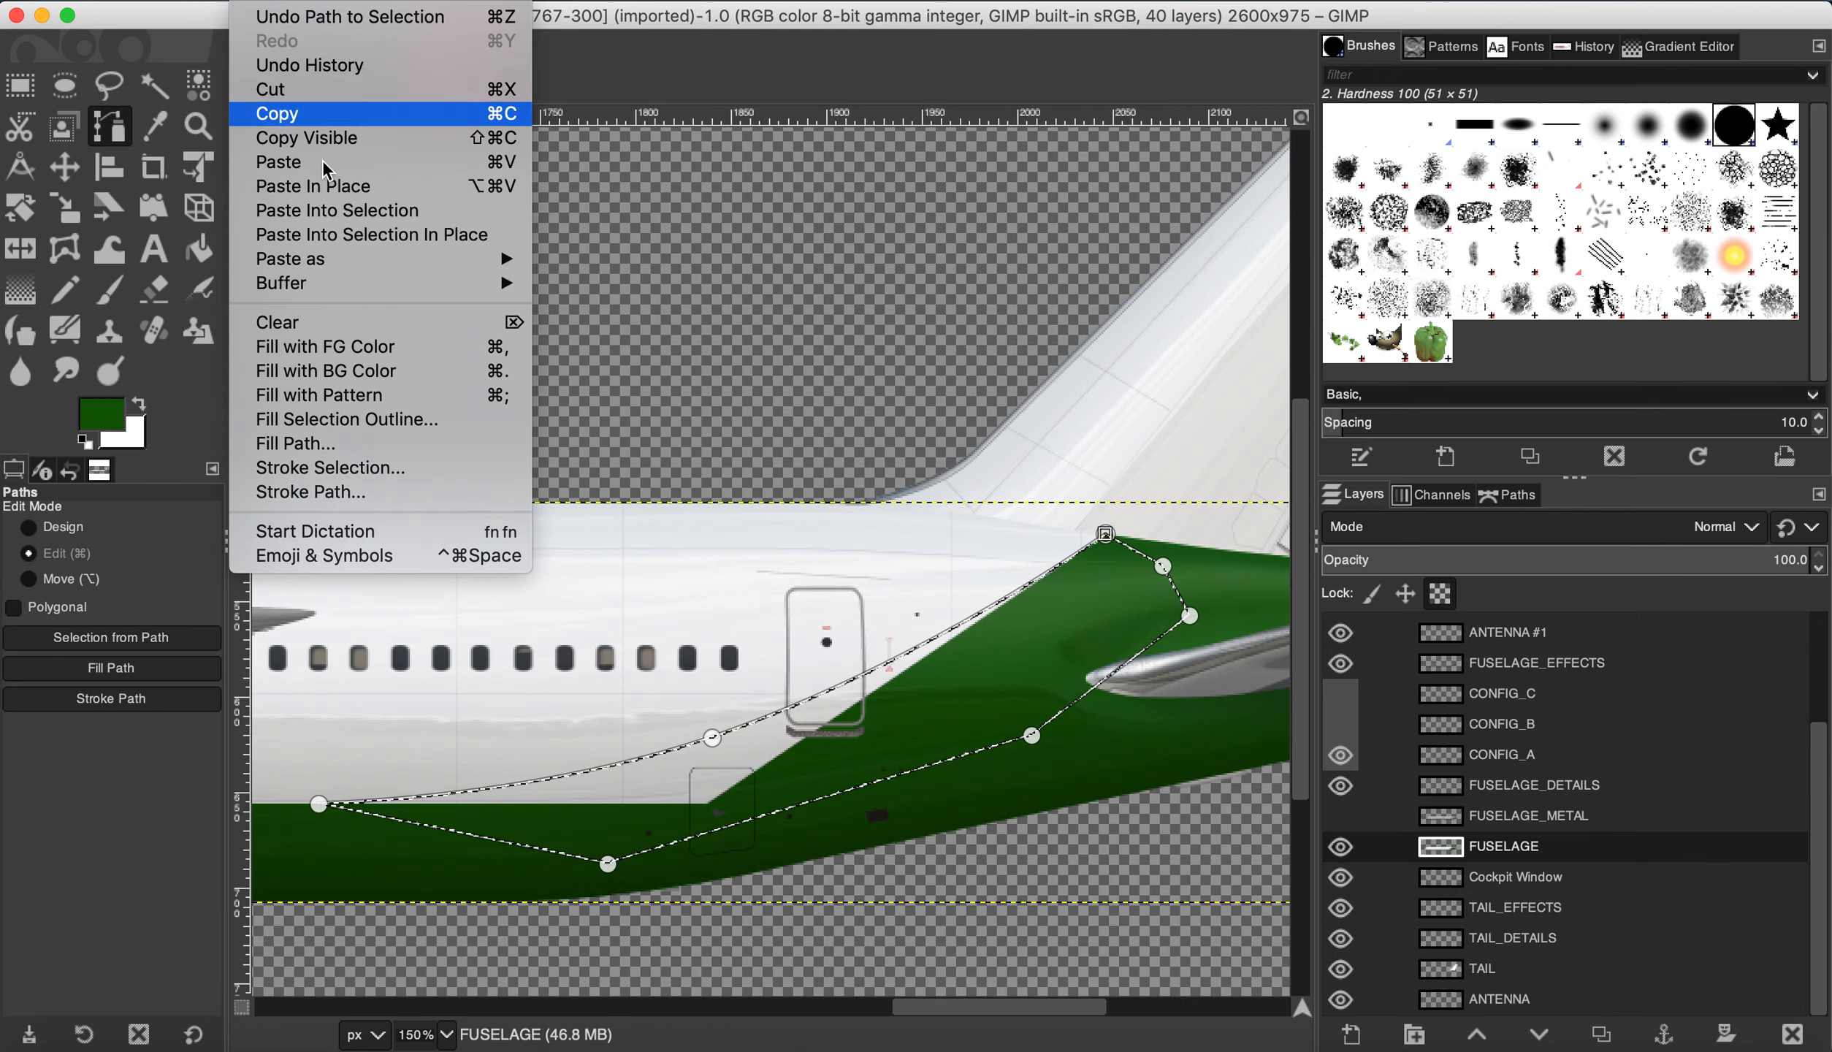
pyautogui.click(332, 346)
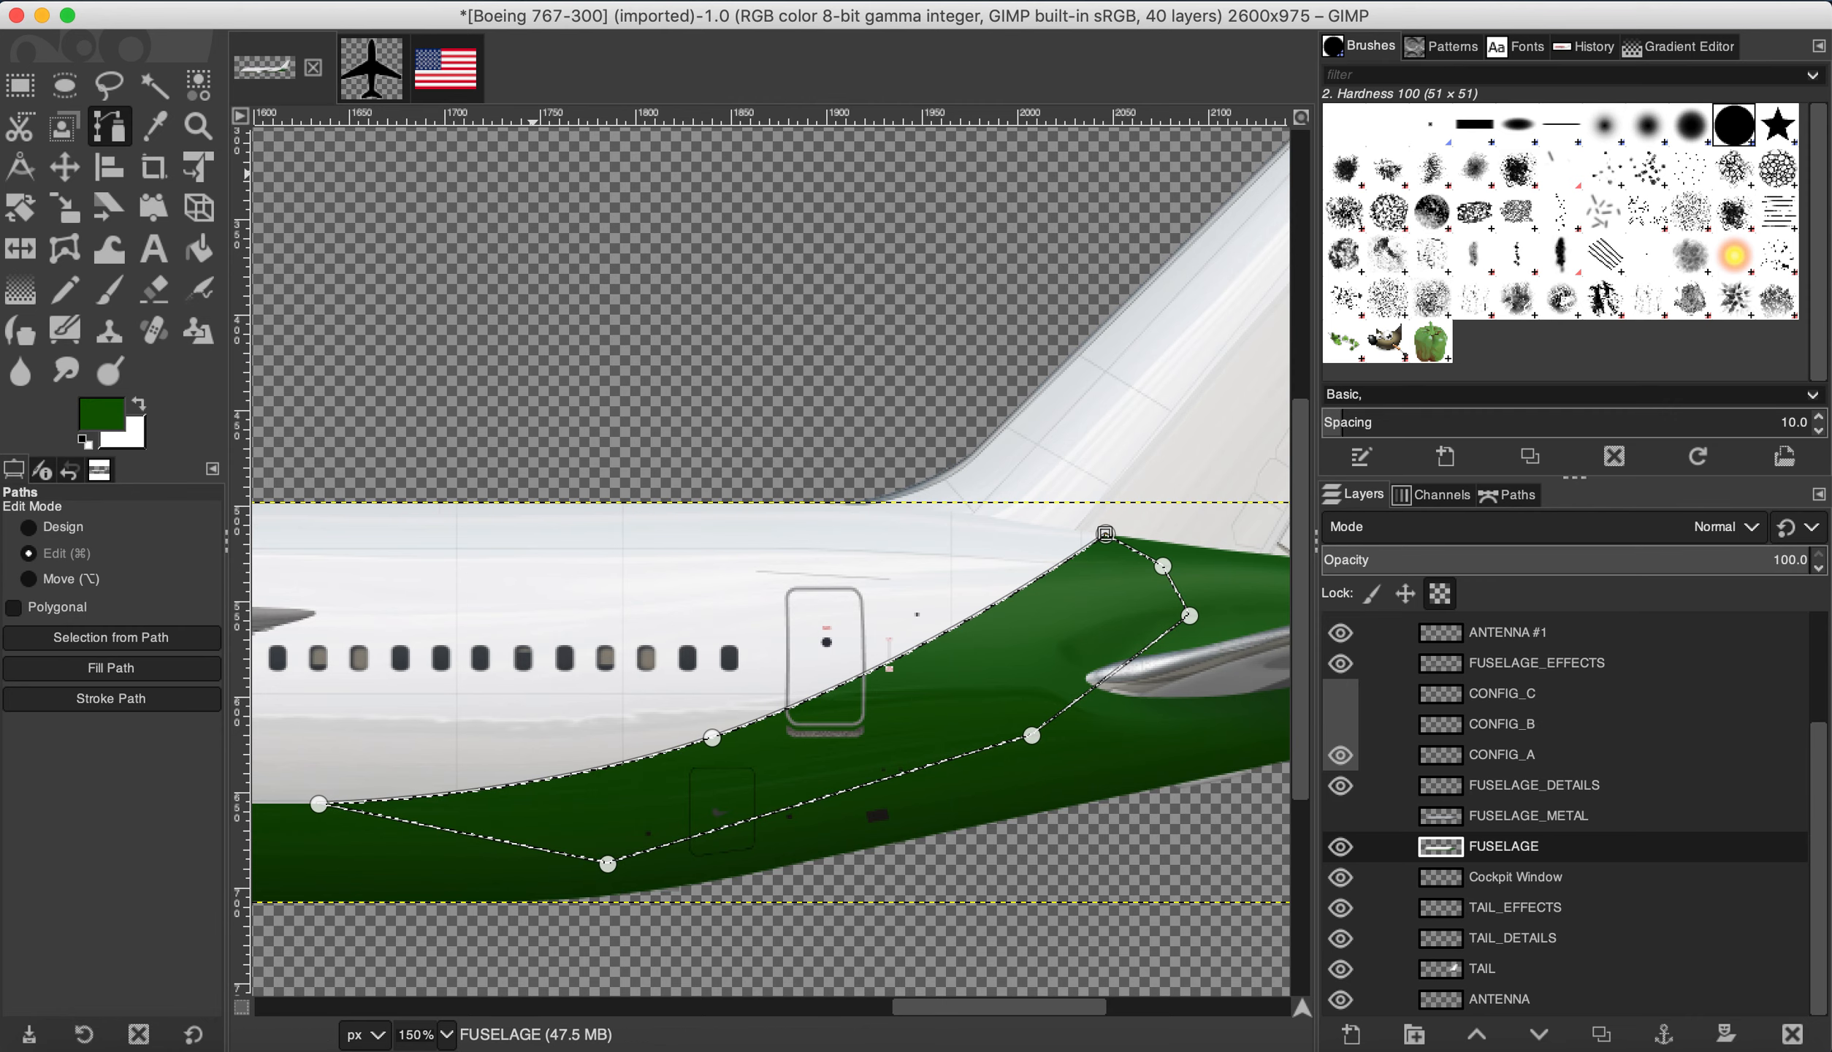
# Step: Clear the selection and return to the Rectangle Select tool
pyautogui.click(307, 0)
pyautogui.click(333, 41)
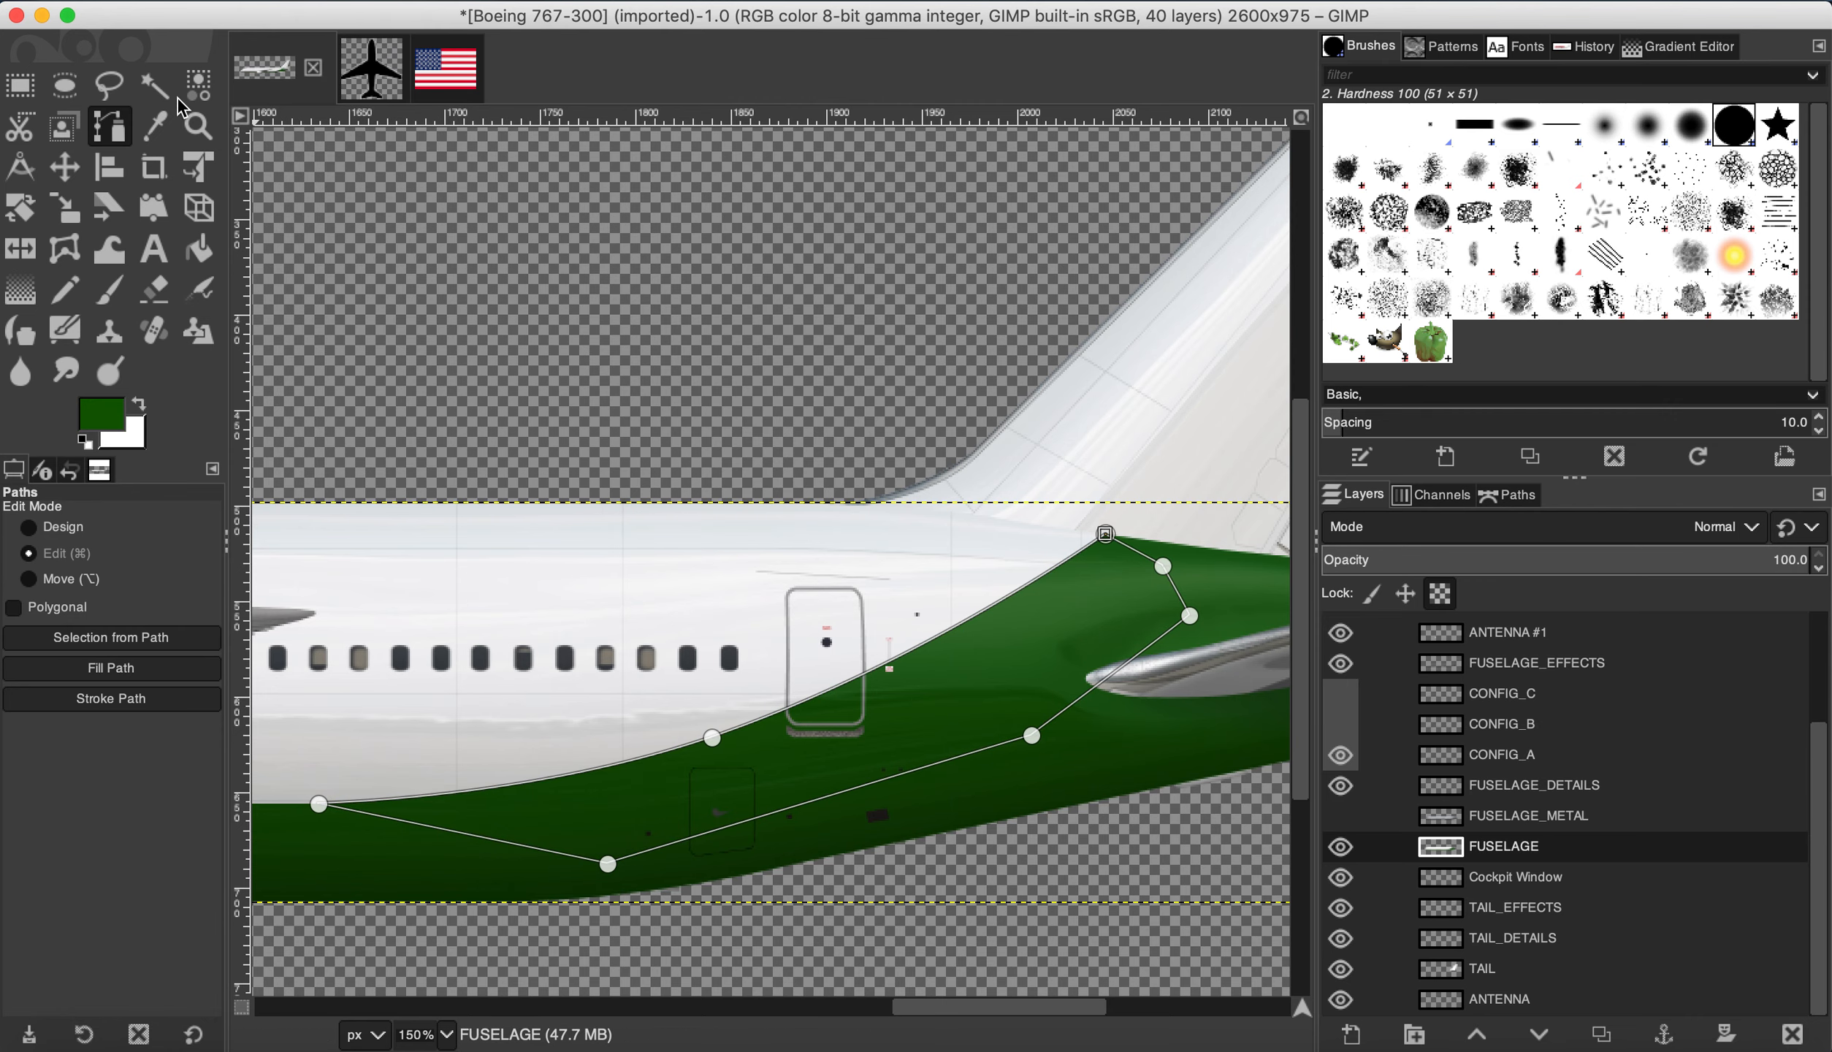
pyautogui.click(19, 86)
pyautogui.scroll(-4, 994, 343)
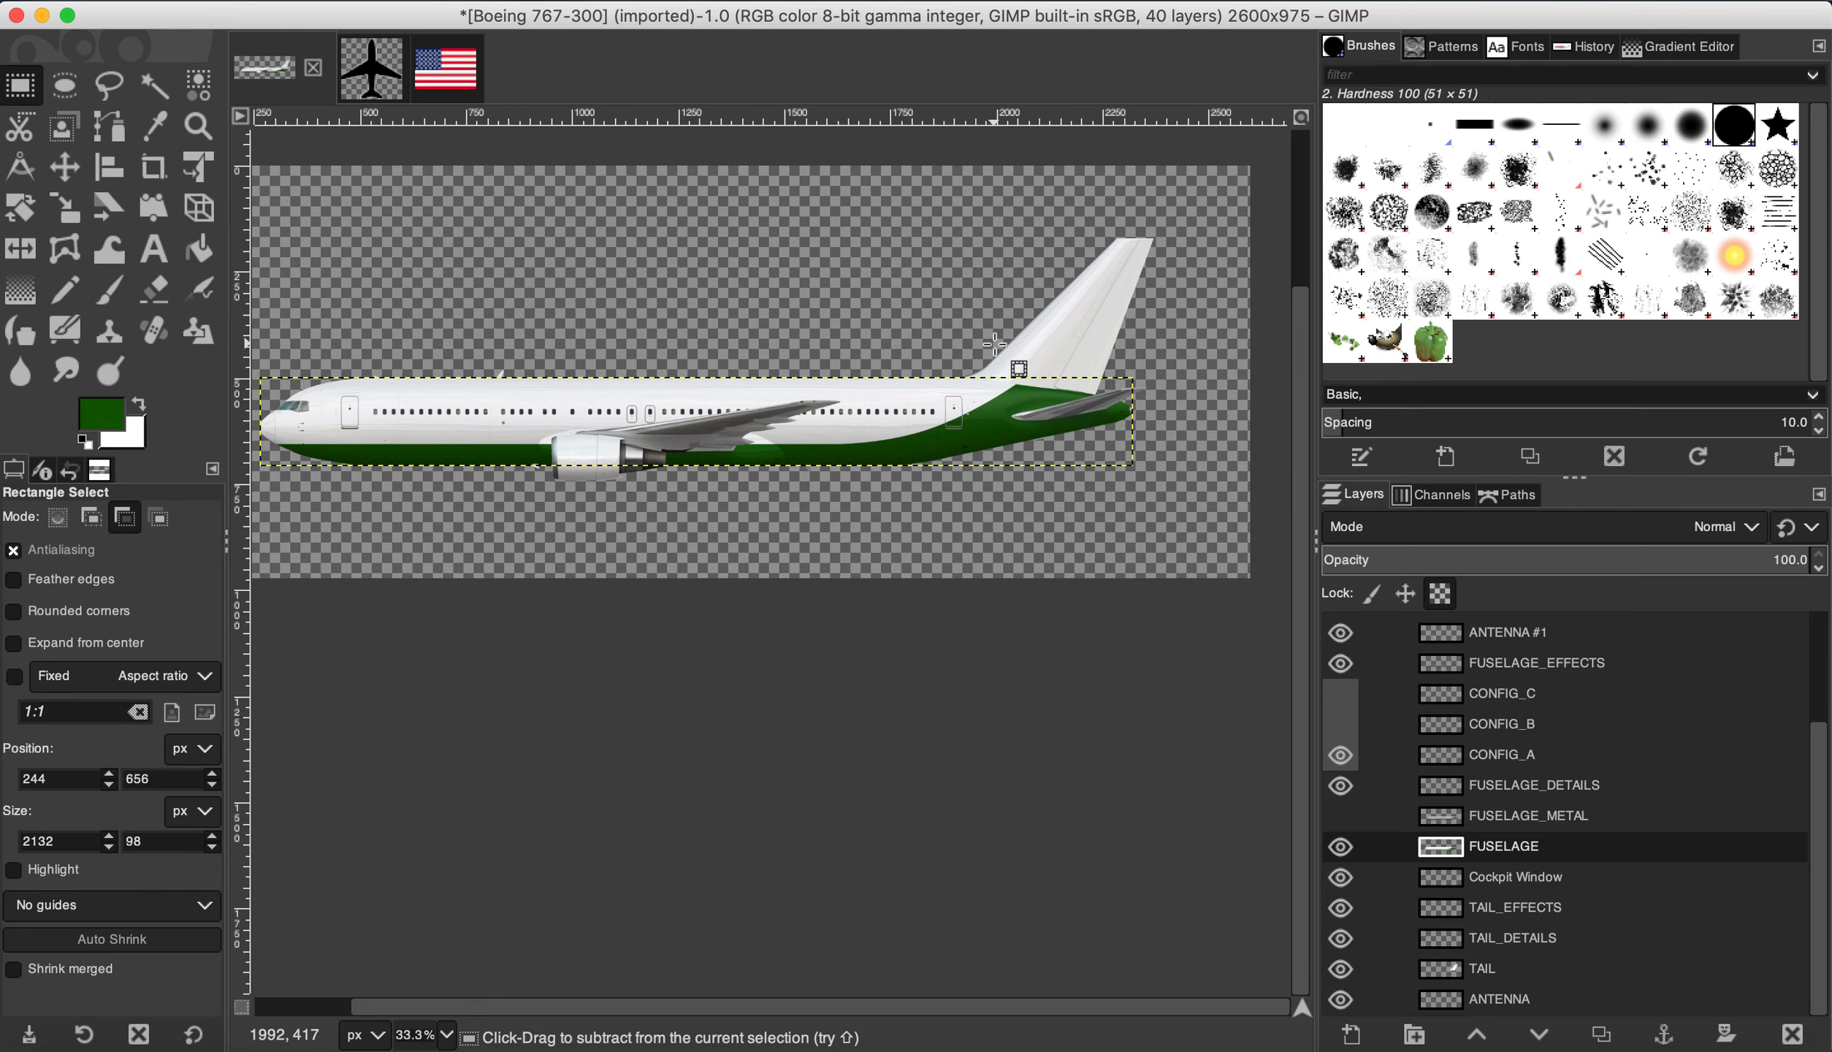
# Step: Make the TAIL layer active and switch to the Paths tool
pyautogui.press('ctrl')
pyautogui.scroll(4, 1131, 323)
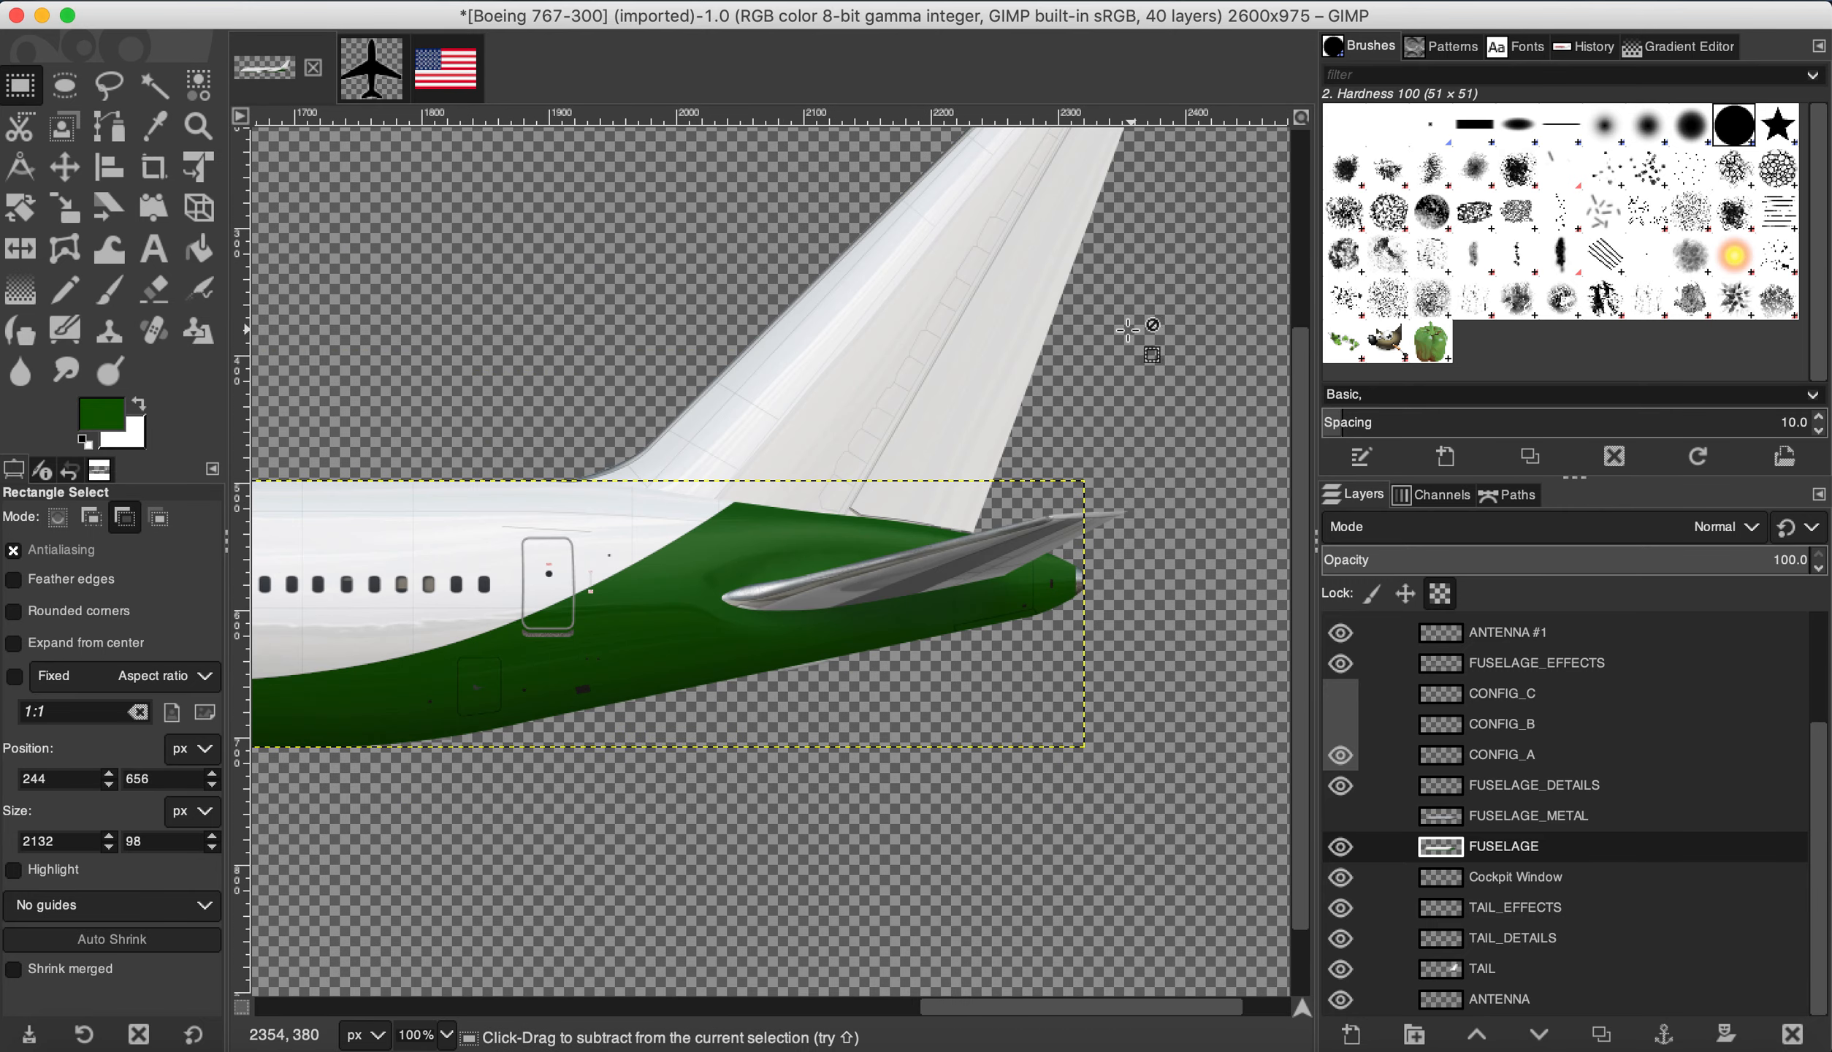
pyautogui.scroll(1, 1005, 408)
pyautogui.scroll(-3, 772, 340)
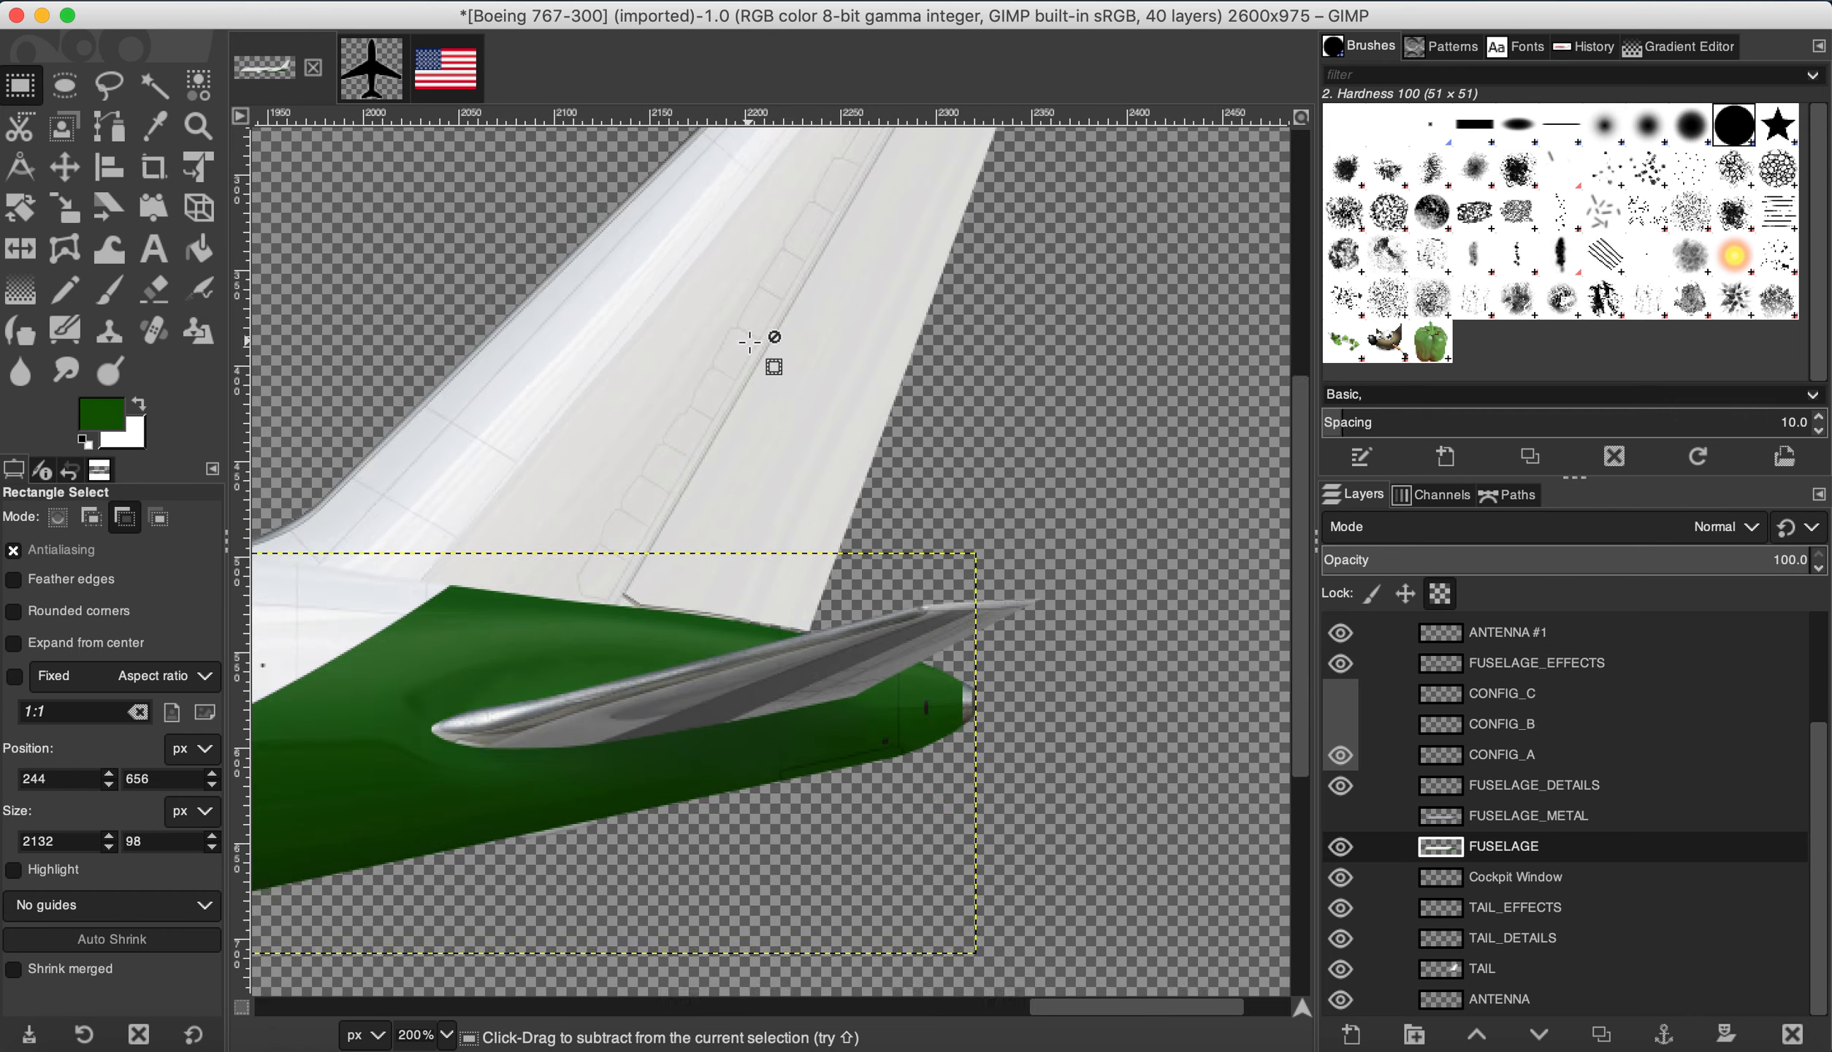
pyautogui.click(1507, 979)
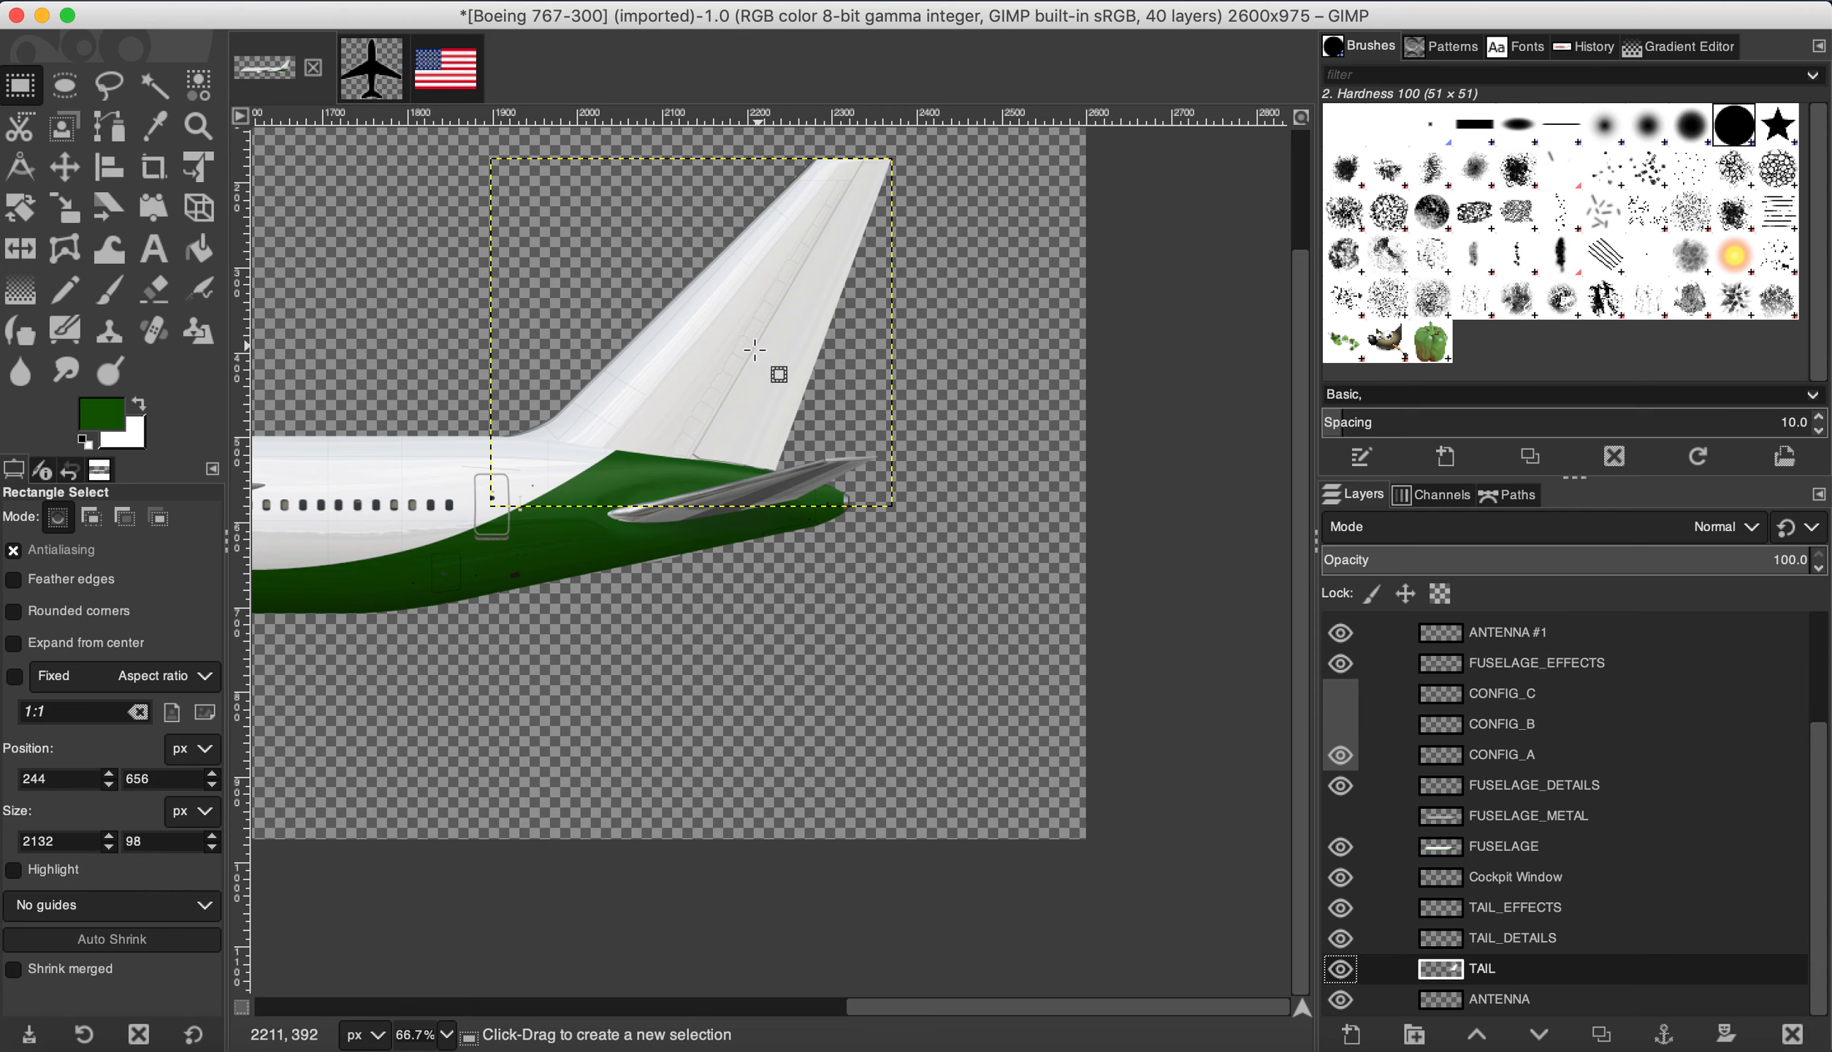
pyautogui.scroll(1, 773, 369)
pyautogui.click(89, 124)
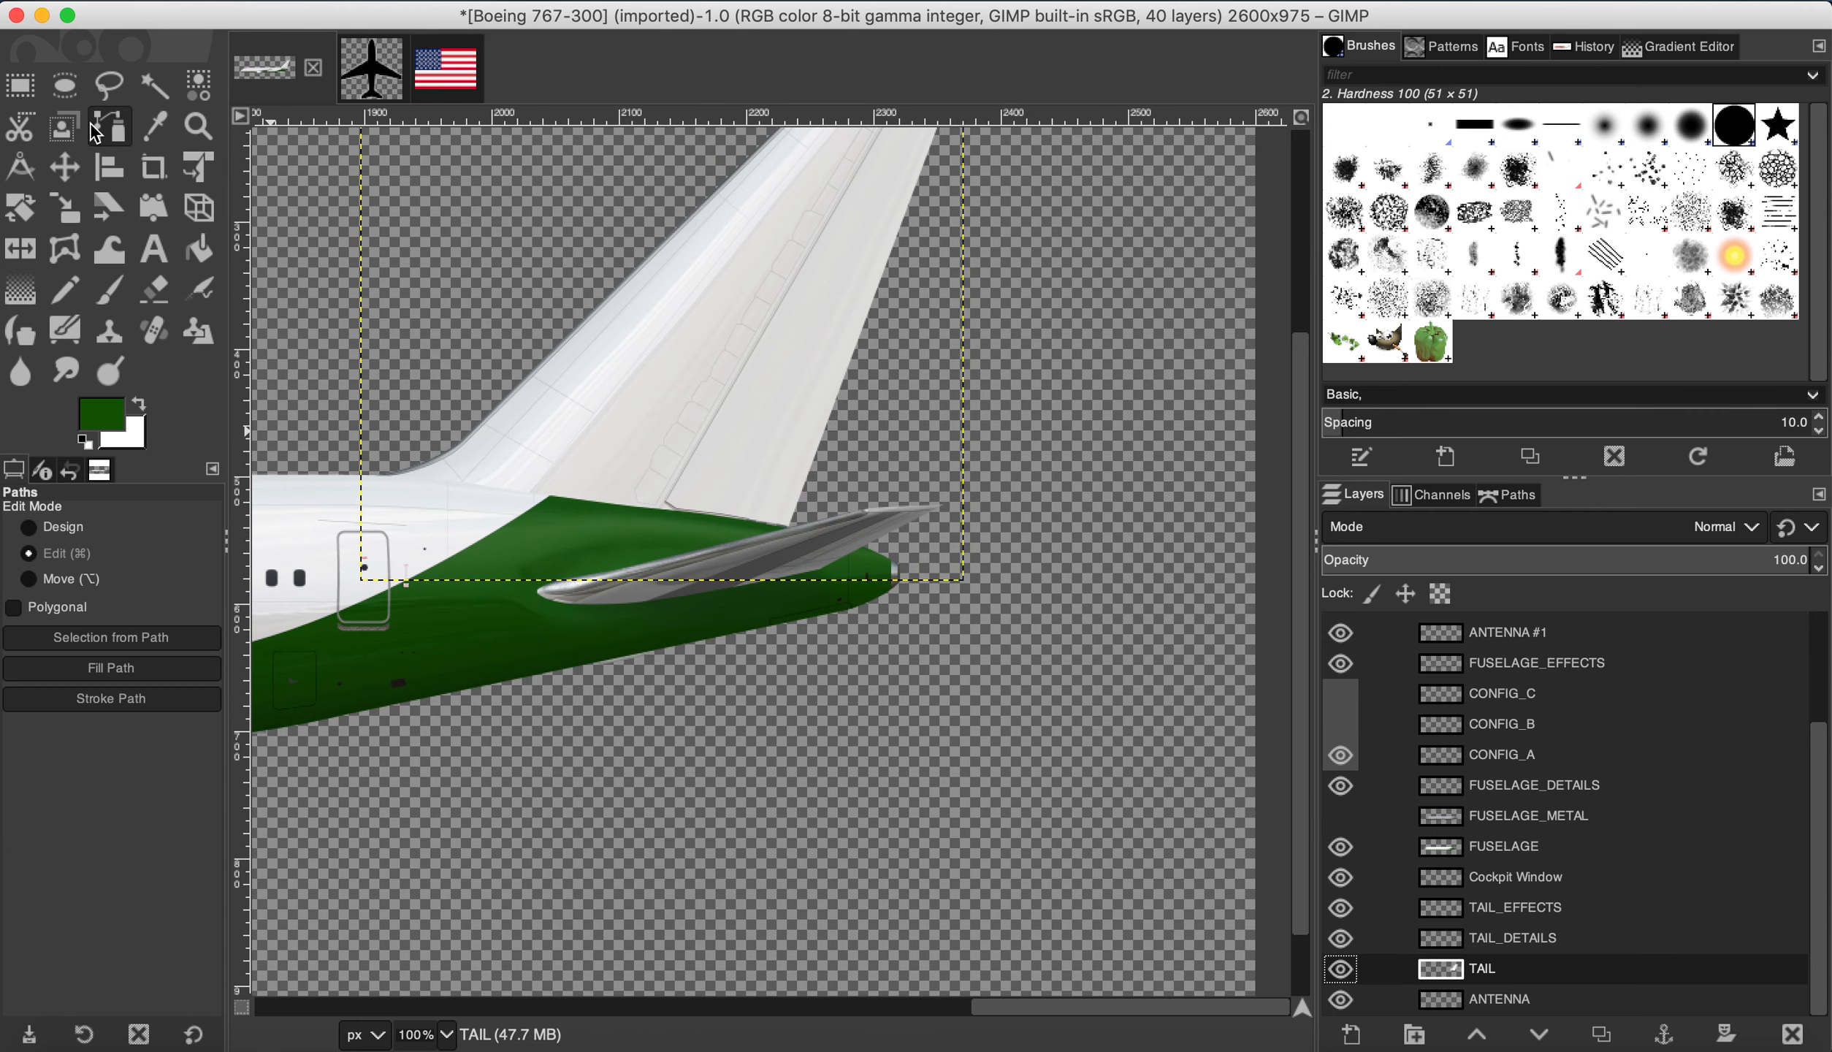
pyautogui.scroll(-2, 440, 743)
pyautogui.scroll(2, 571, 531)
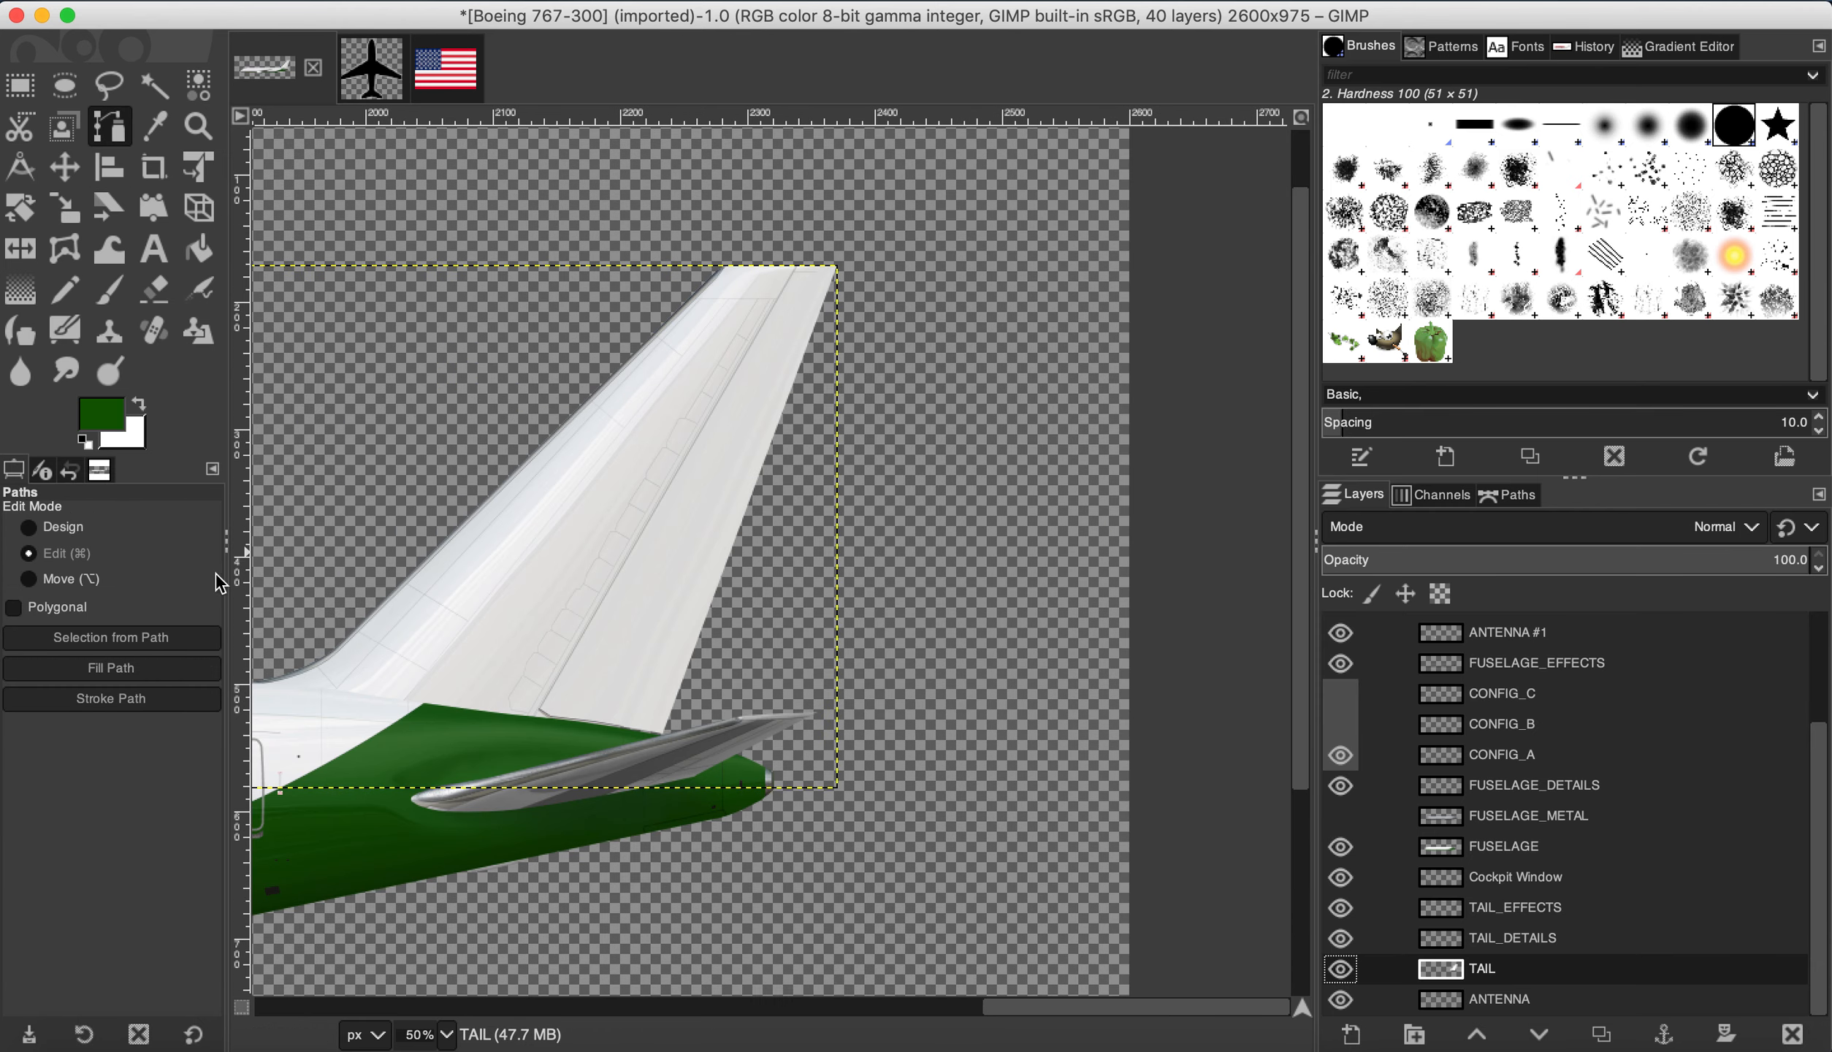
pyautogui.scroll(1, 397, 731)
pyautogui.scroll(4, 397, 731)
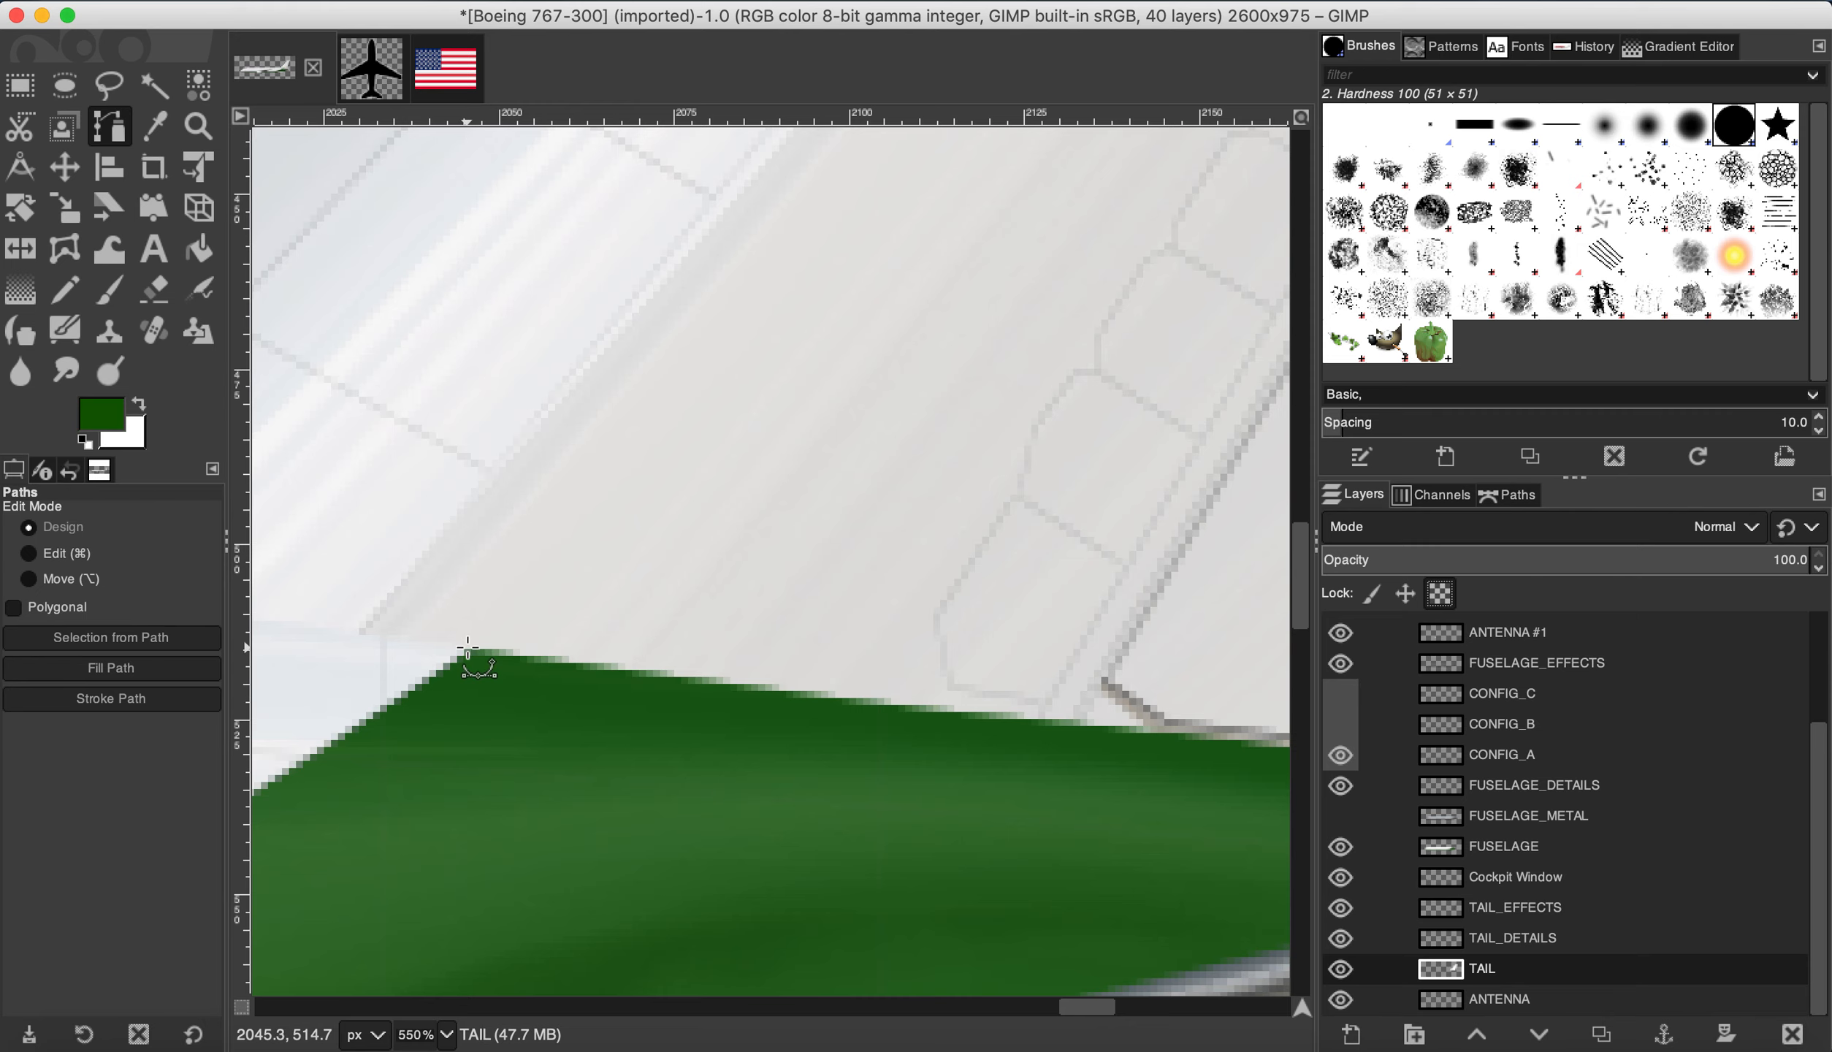
pyautogui.scroll(-6, 532, 667)
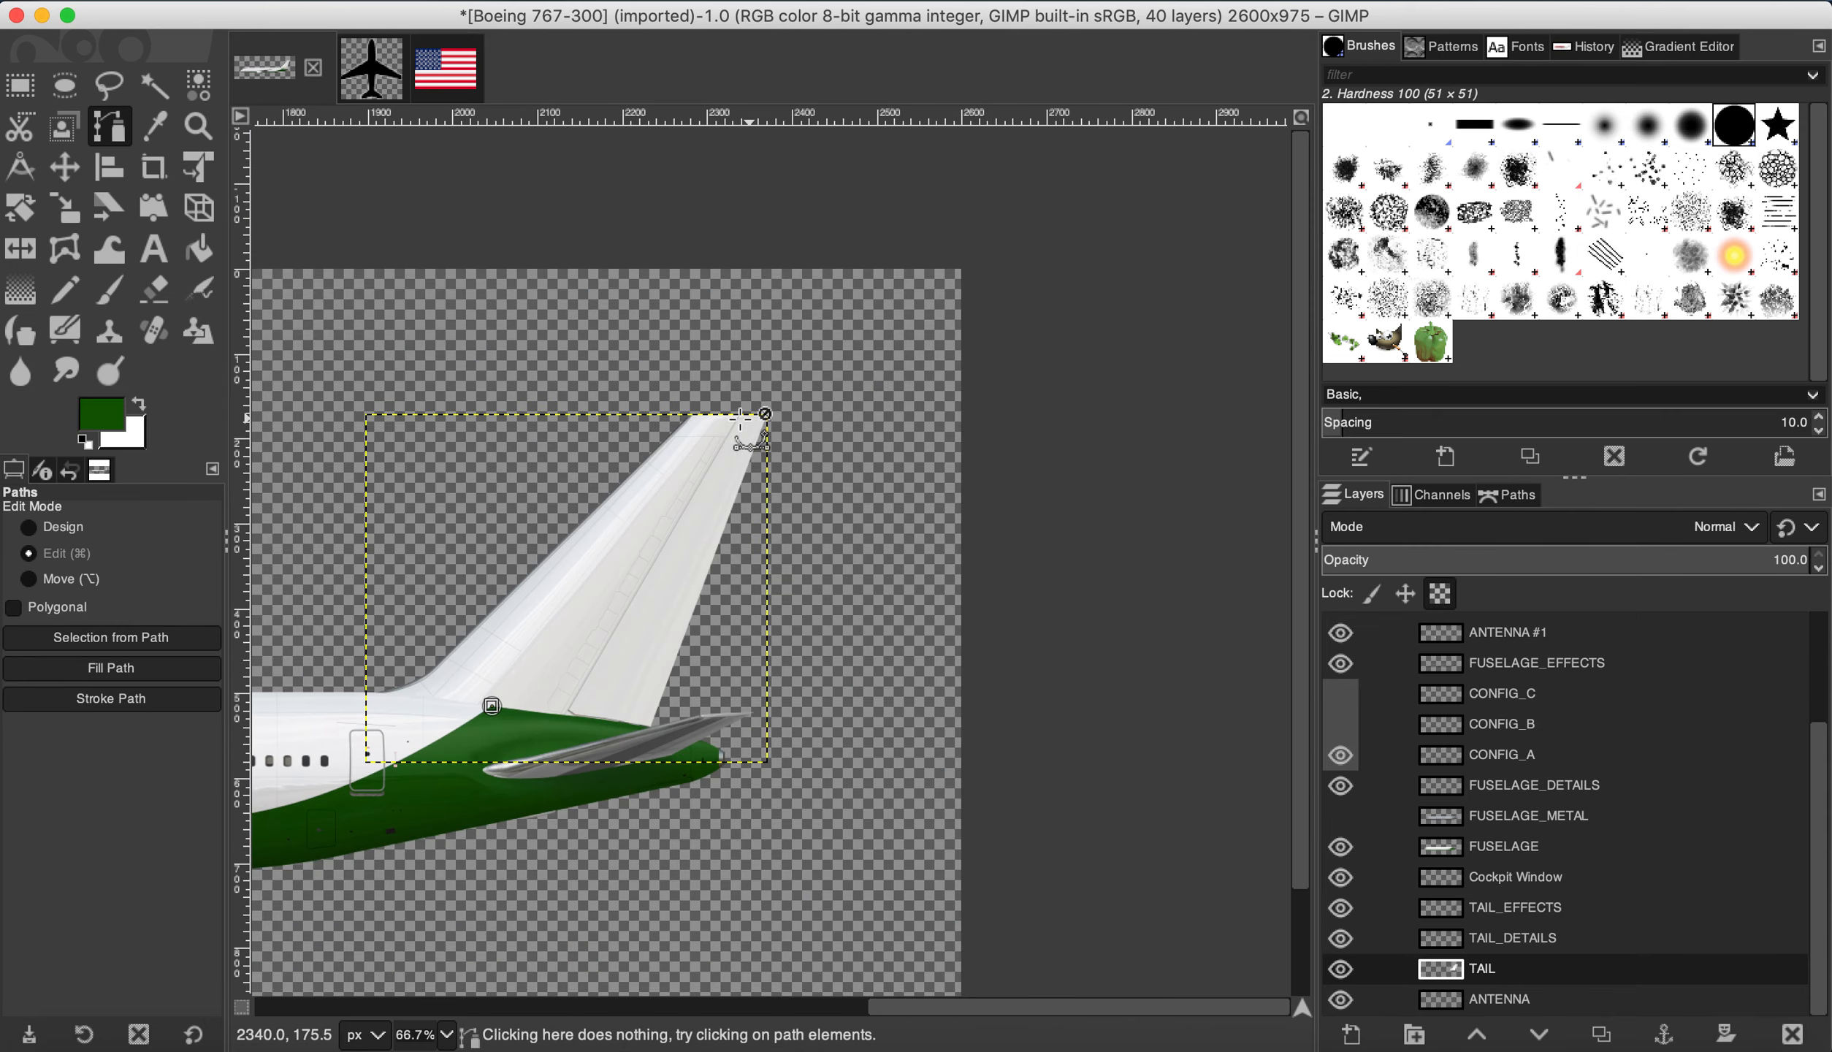
pyautogui.scroll(5, 693, 415)
# Step: Place path anchors from the tail tip down the trailing edge to the fin base near the green
pyautogui.click(692, 397)
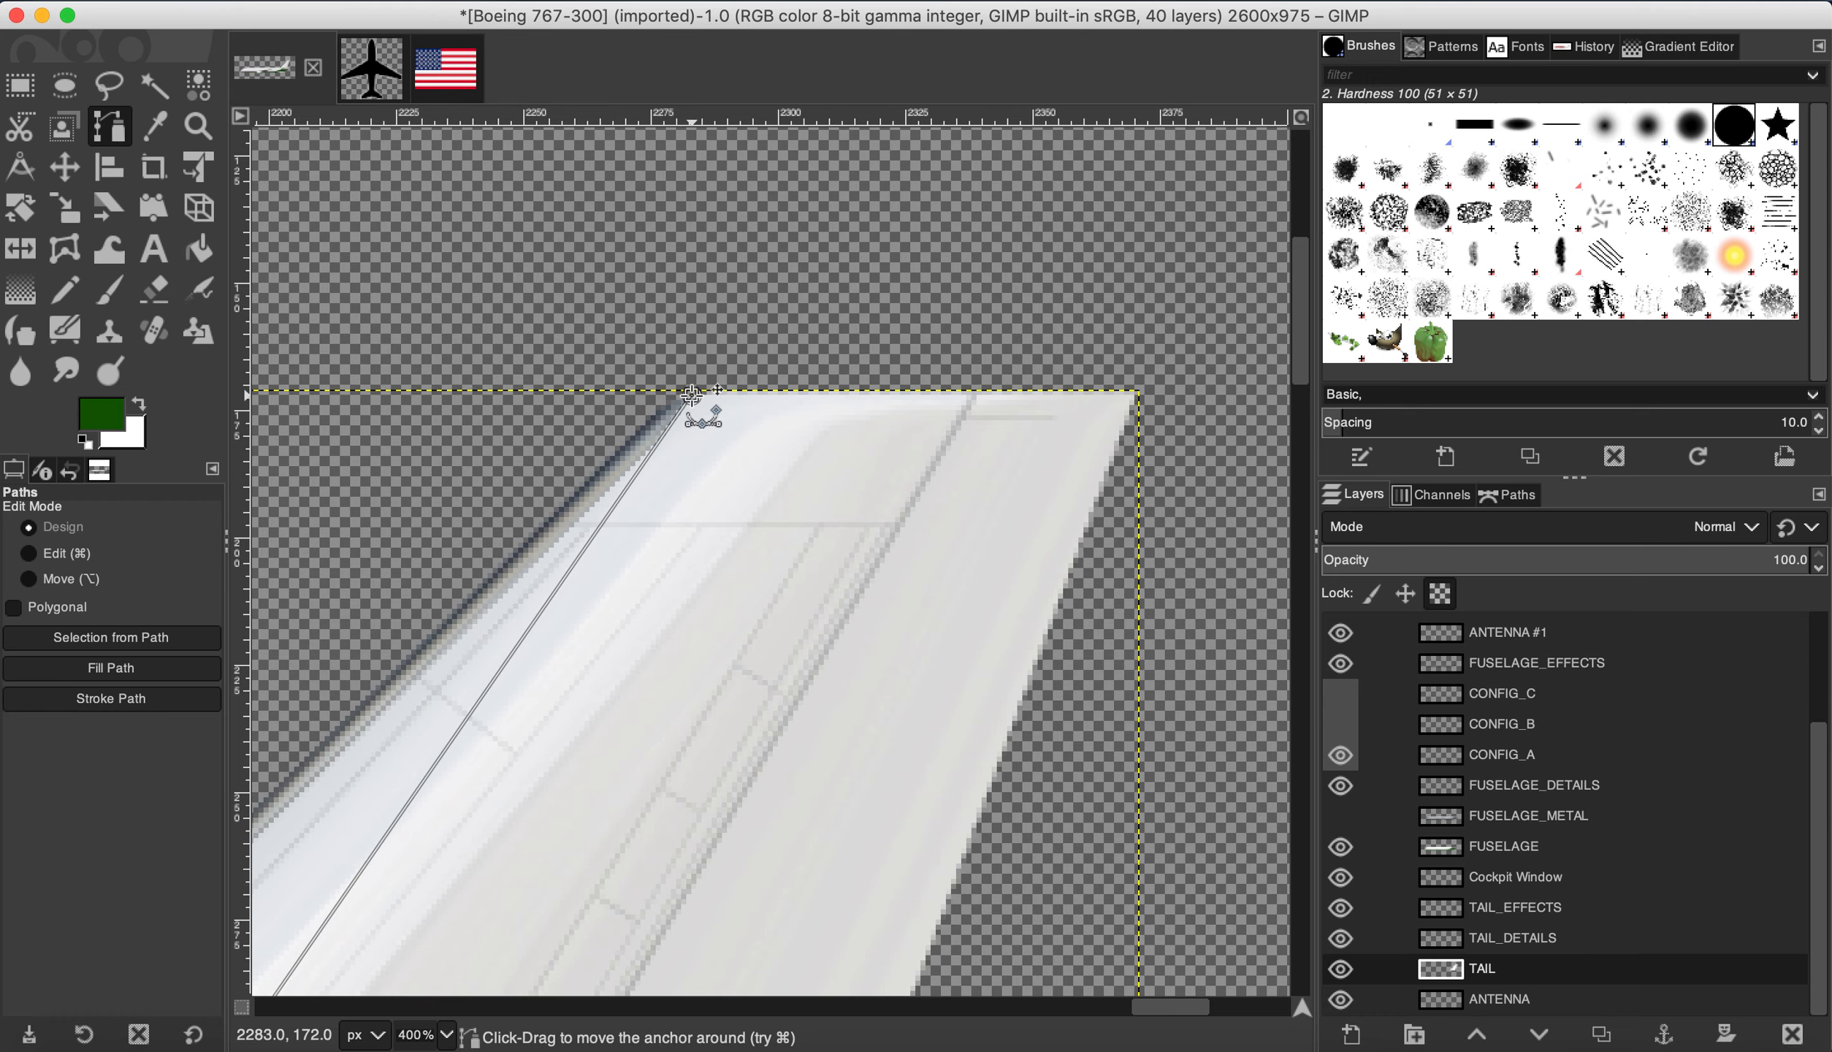
pyautogui.scroll(-2, 789, 468)
pyautogui.click(809, 379)
pyautogui.click(1030, 392)
pyautogui.click(1035, 516)
pyautogui.click(883, 770)
pyautogui.scroll(-4, 932, 622)
pyautogui.scroll(5, 894, 798)
pyautogui.click(751, 838)
pyautogui.click(547, 910)
pyautogui.scroll(-3, 687, 839)
pyautogui.click(443, 858)
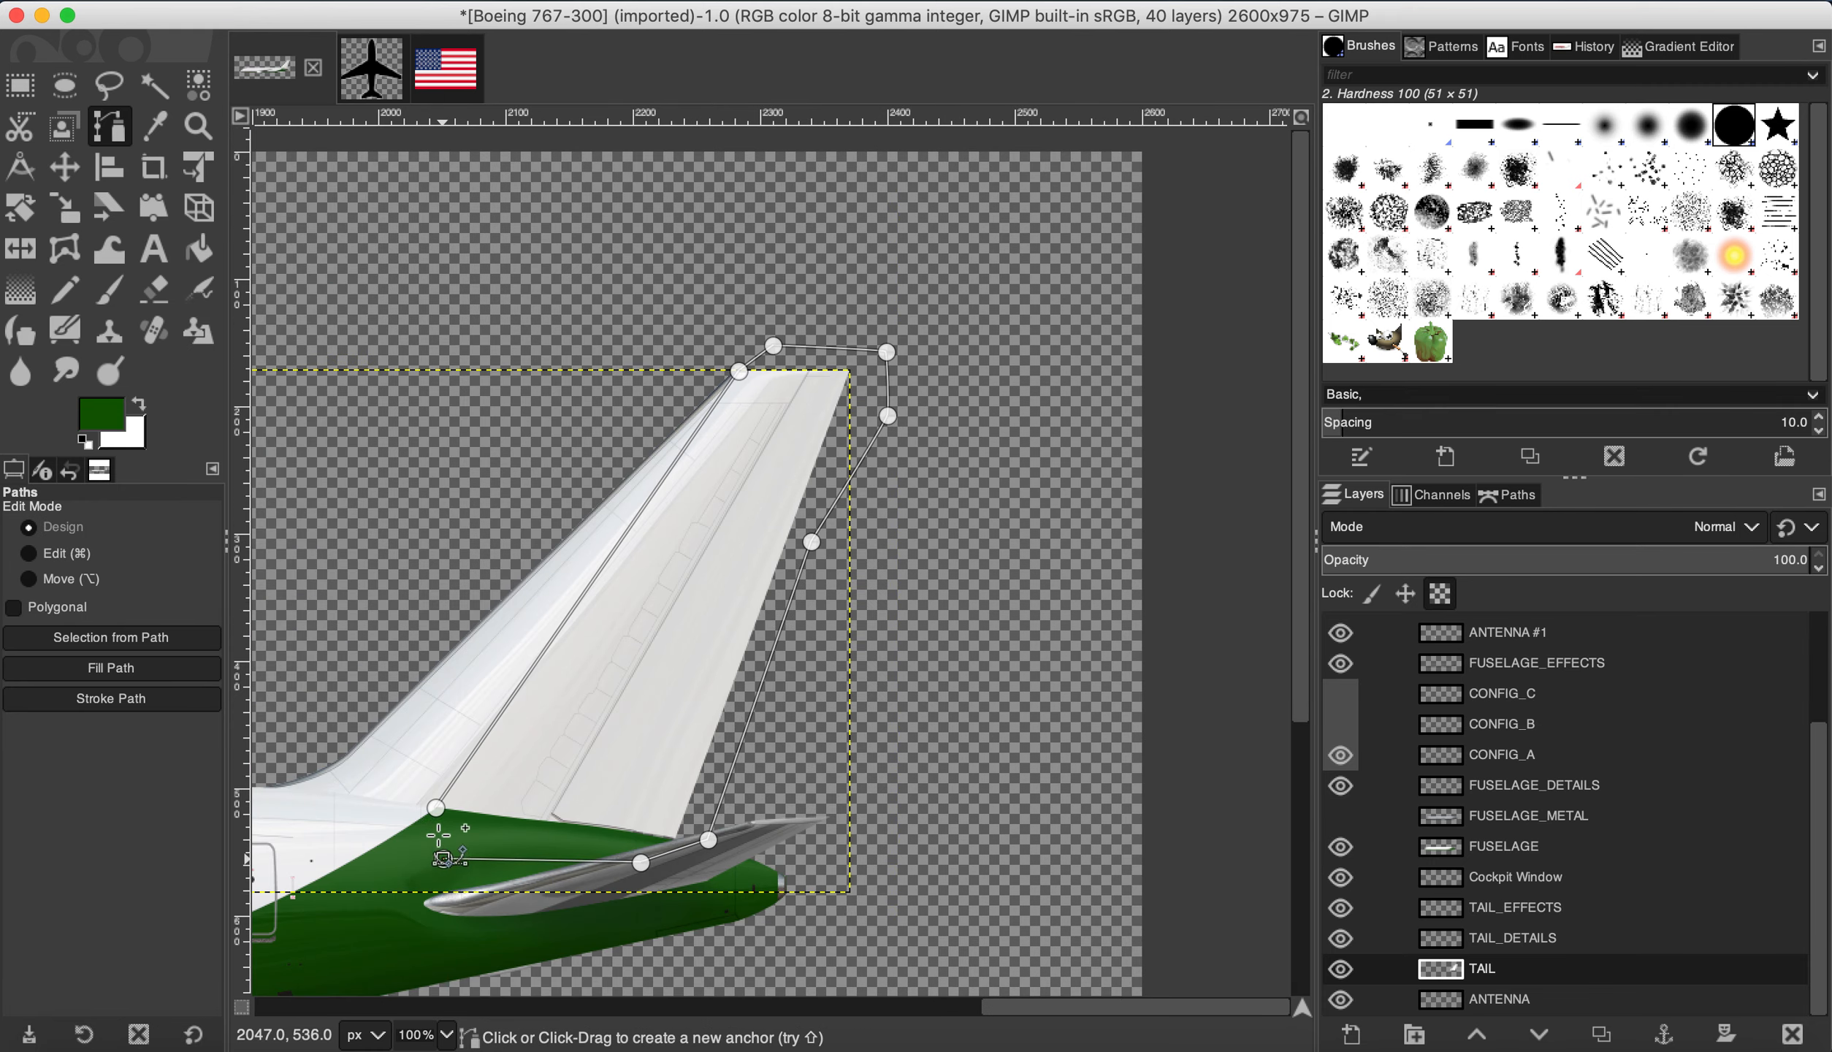
# Step: Close the outline, curve its leading segment along the fin, and move the base anchor onto the green edge
pyautogui.click(84, 557)
pyautogui.click(439, 808)
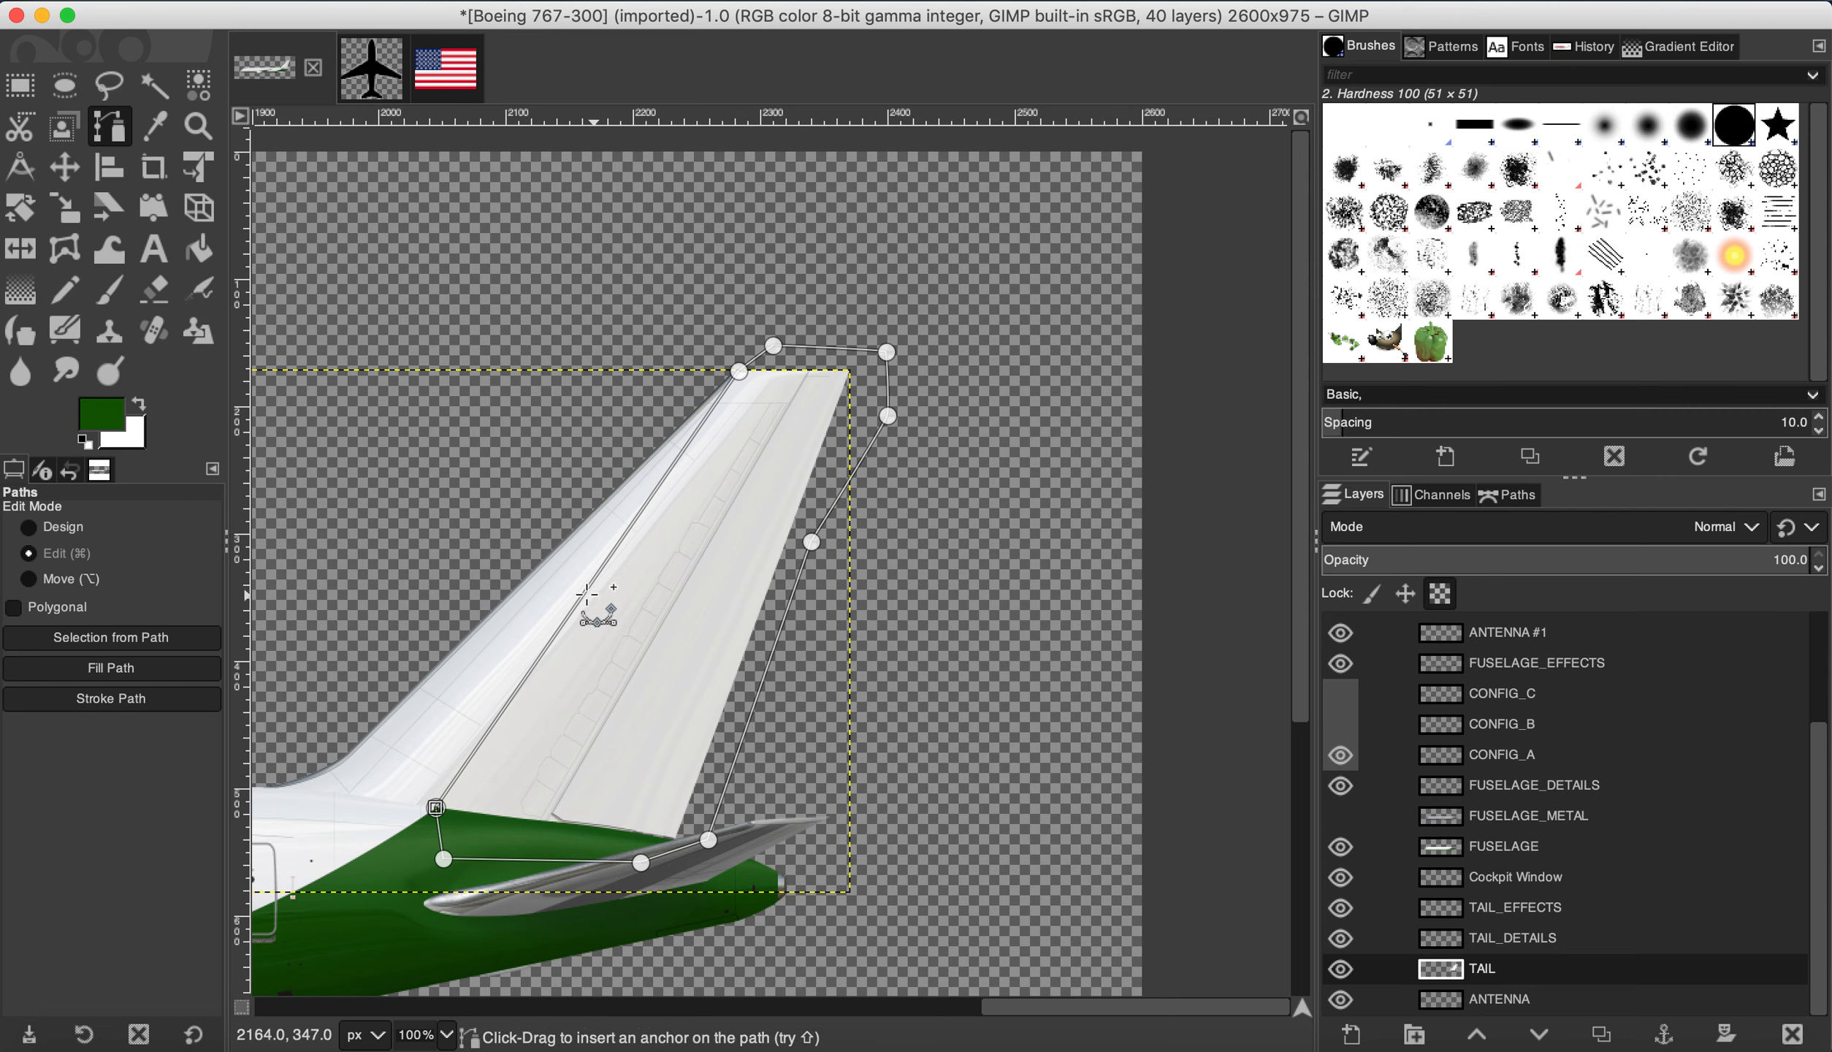
pyautogui.moveTo(582, 597); pyautogui.dragTo(618, 626)
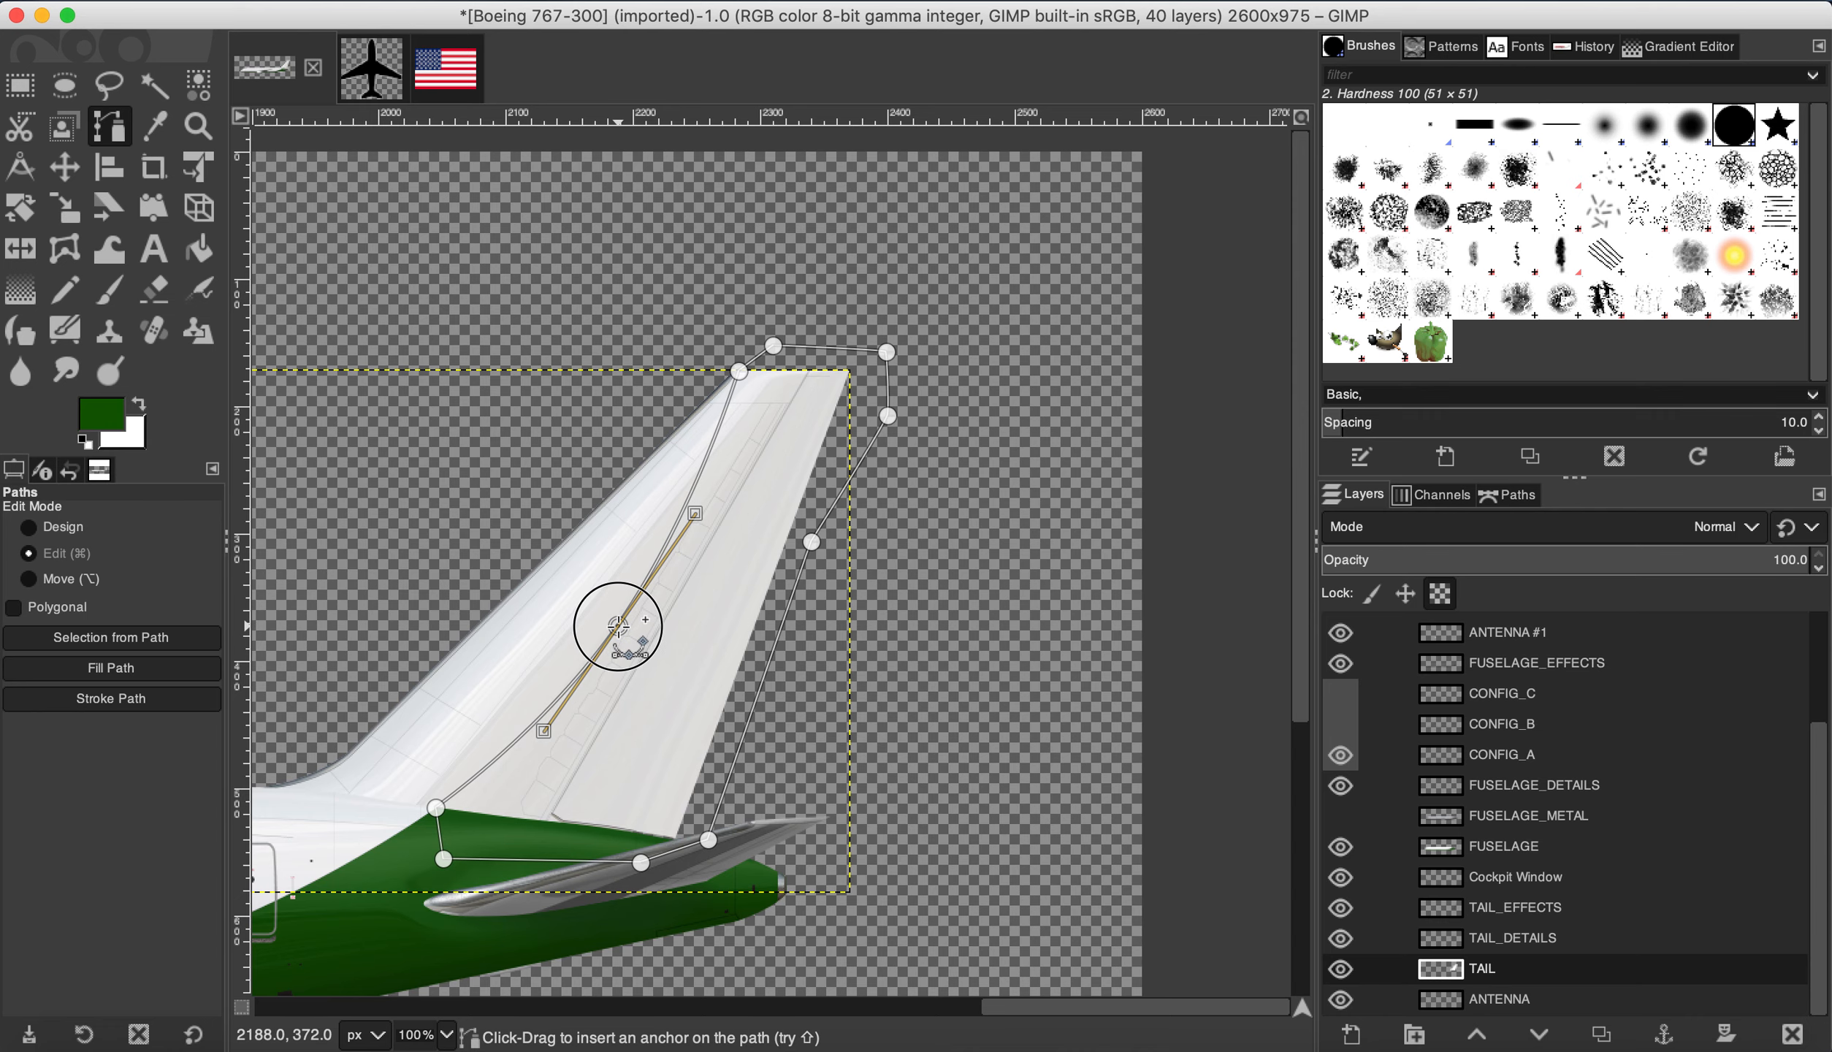
pyautogui.moveTo(617, 626); pyautogui.dragTo(619, 628)
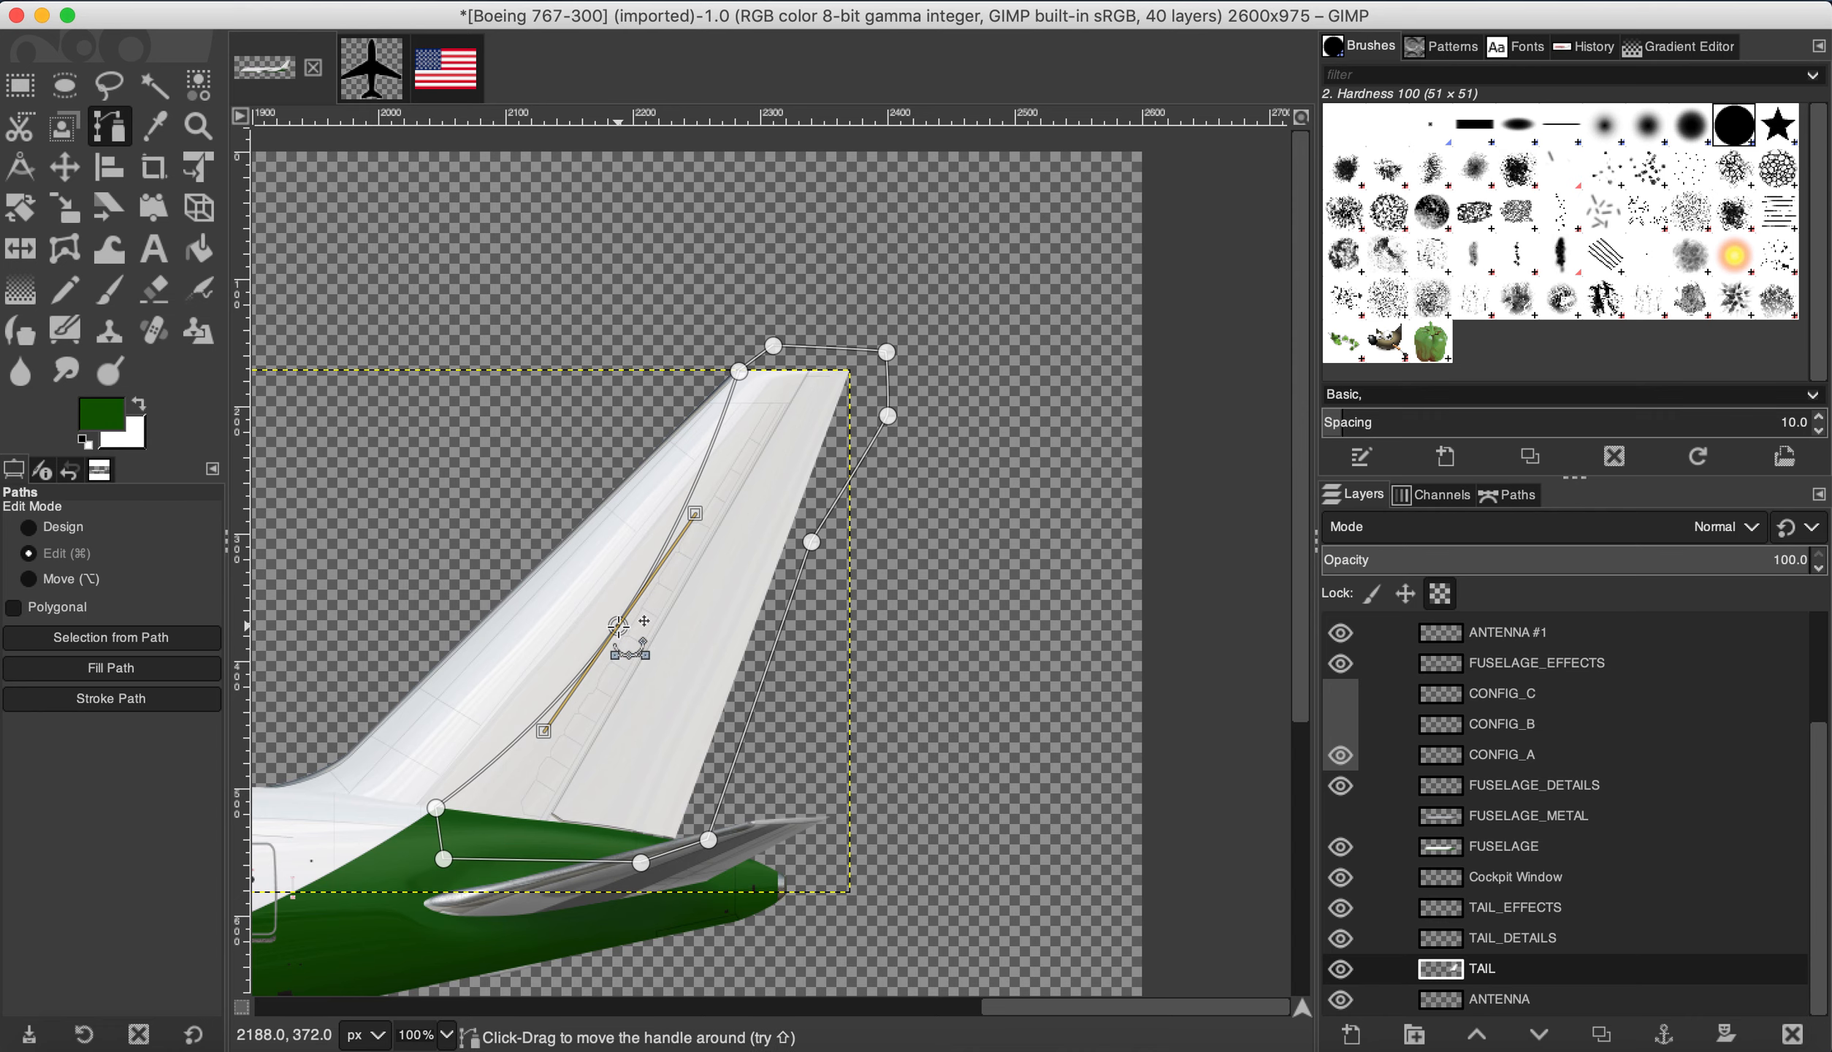
pyautogui.scroll(3, 395, 886)
pyautogui.scroll(5, 472, 652)
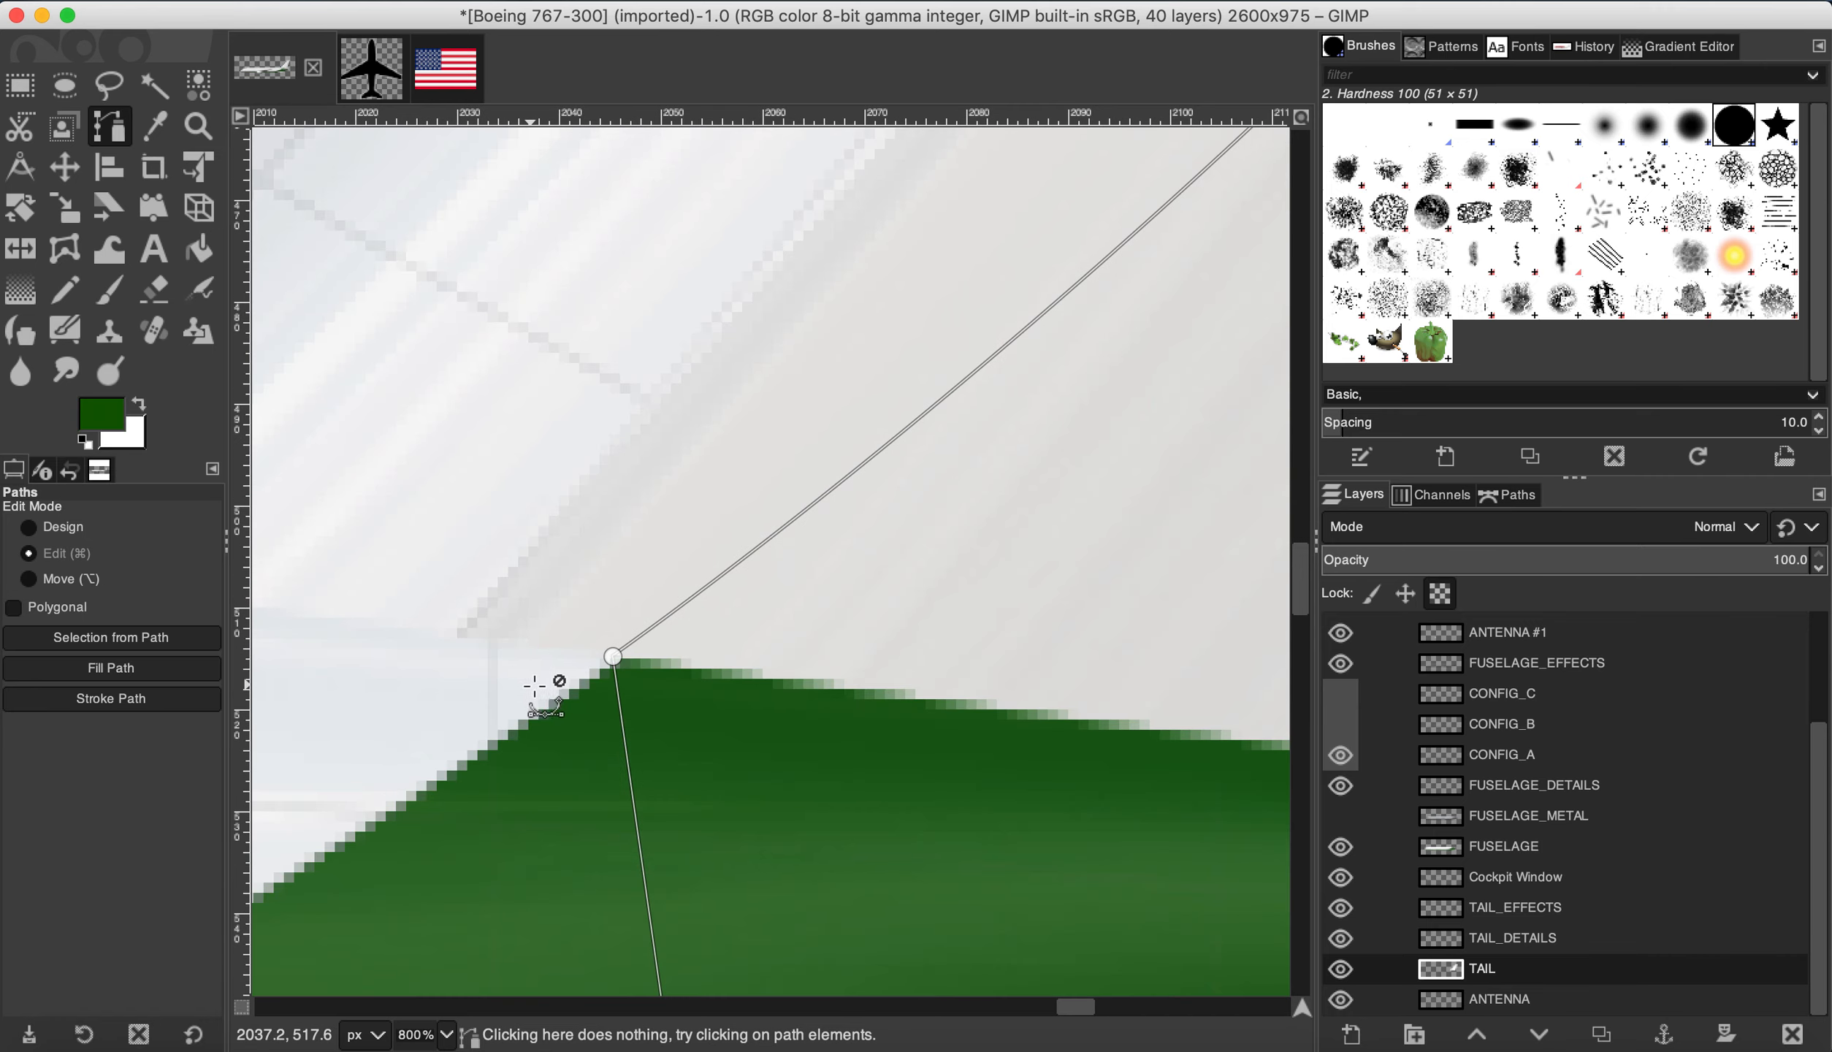
pyautogui.scroll(1, 670, 663)
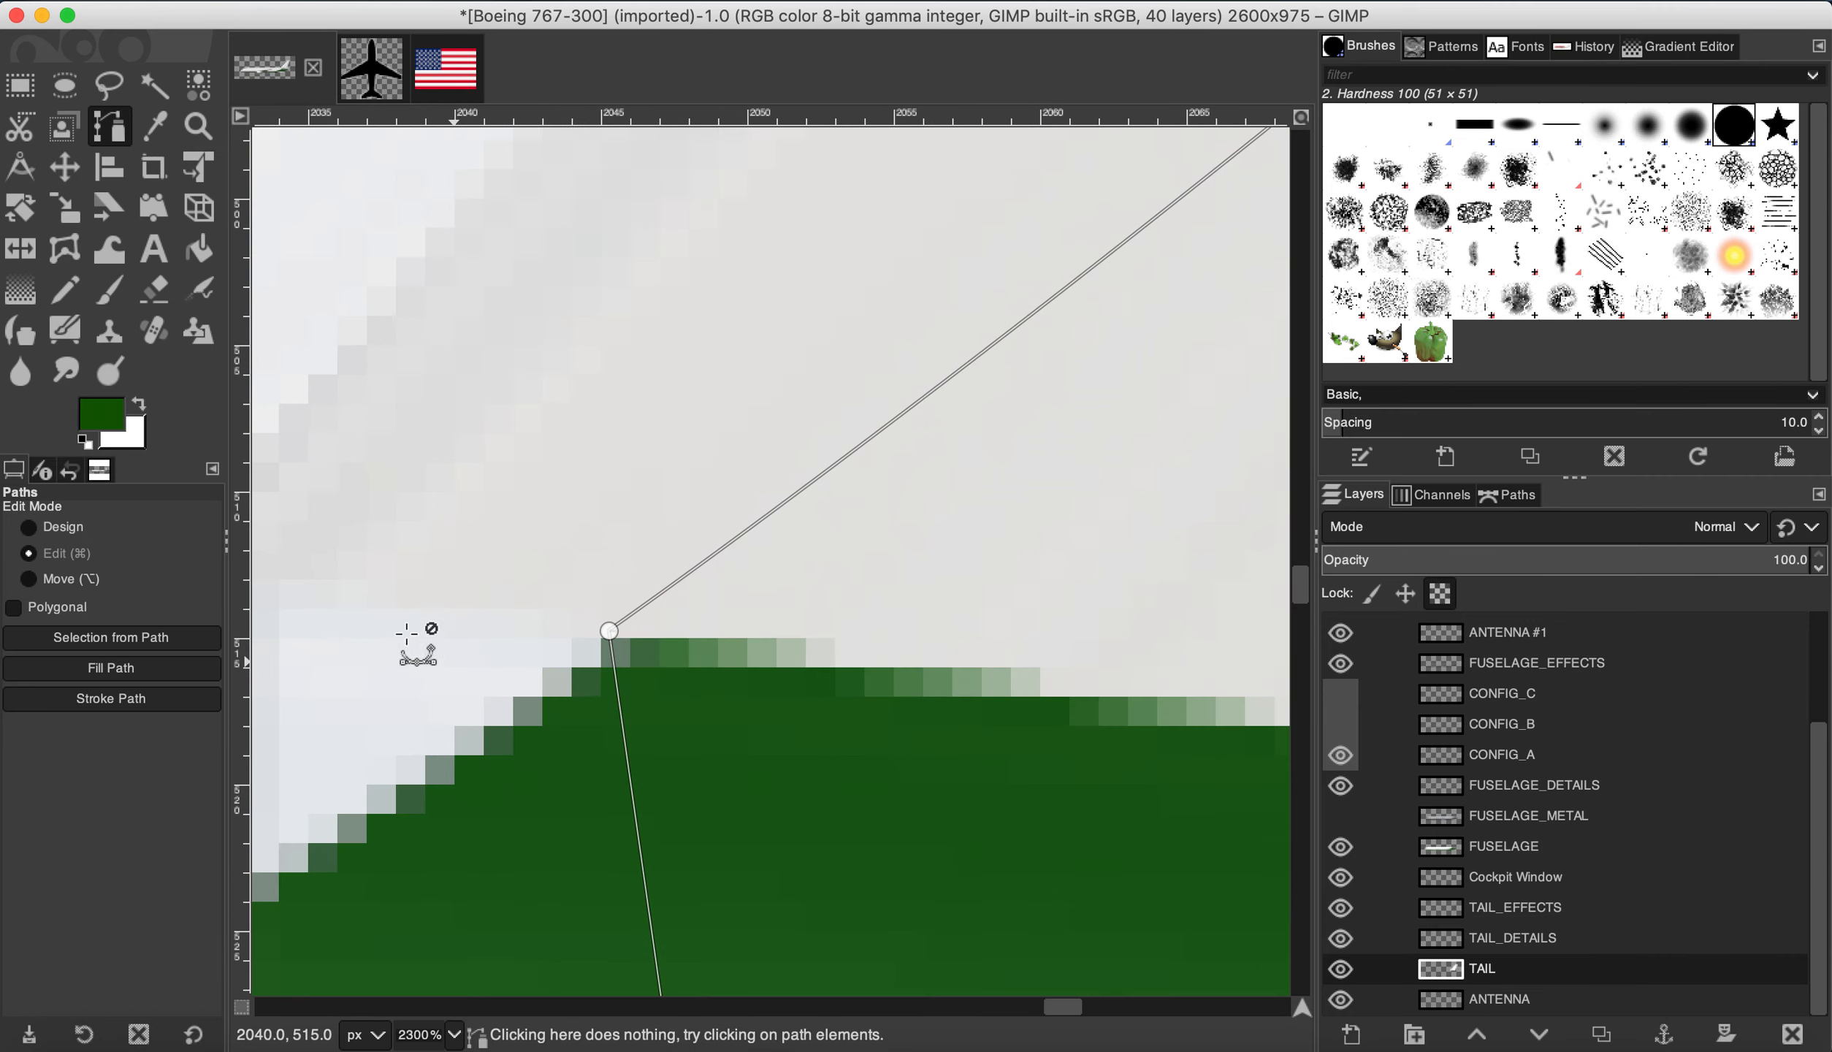
pyautogui.click(60, 530)
pyautogui.moveTo(609, 631); pyautogui.dragTo(616, 658)
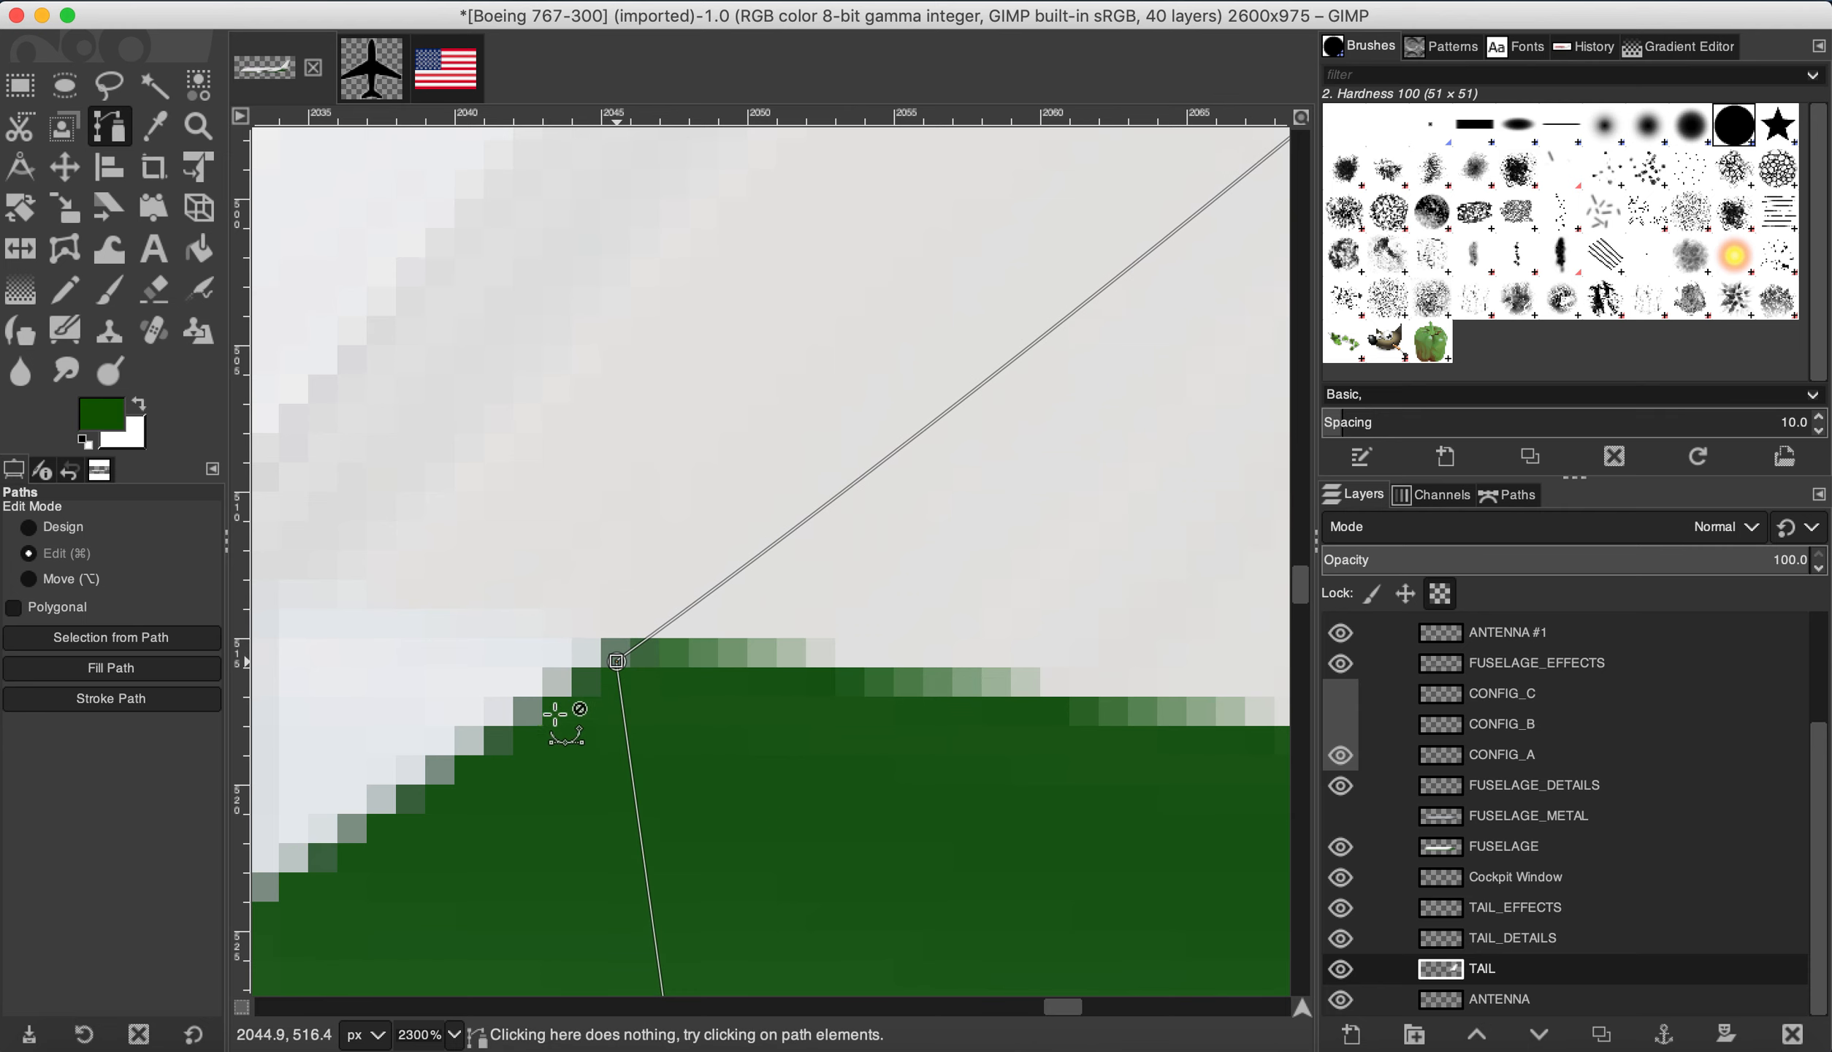
pyautogui.scroll(-9, 559, 721)
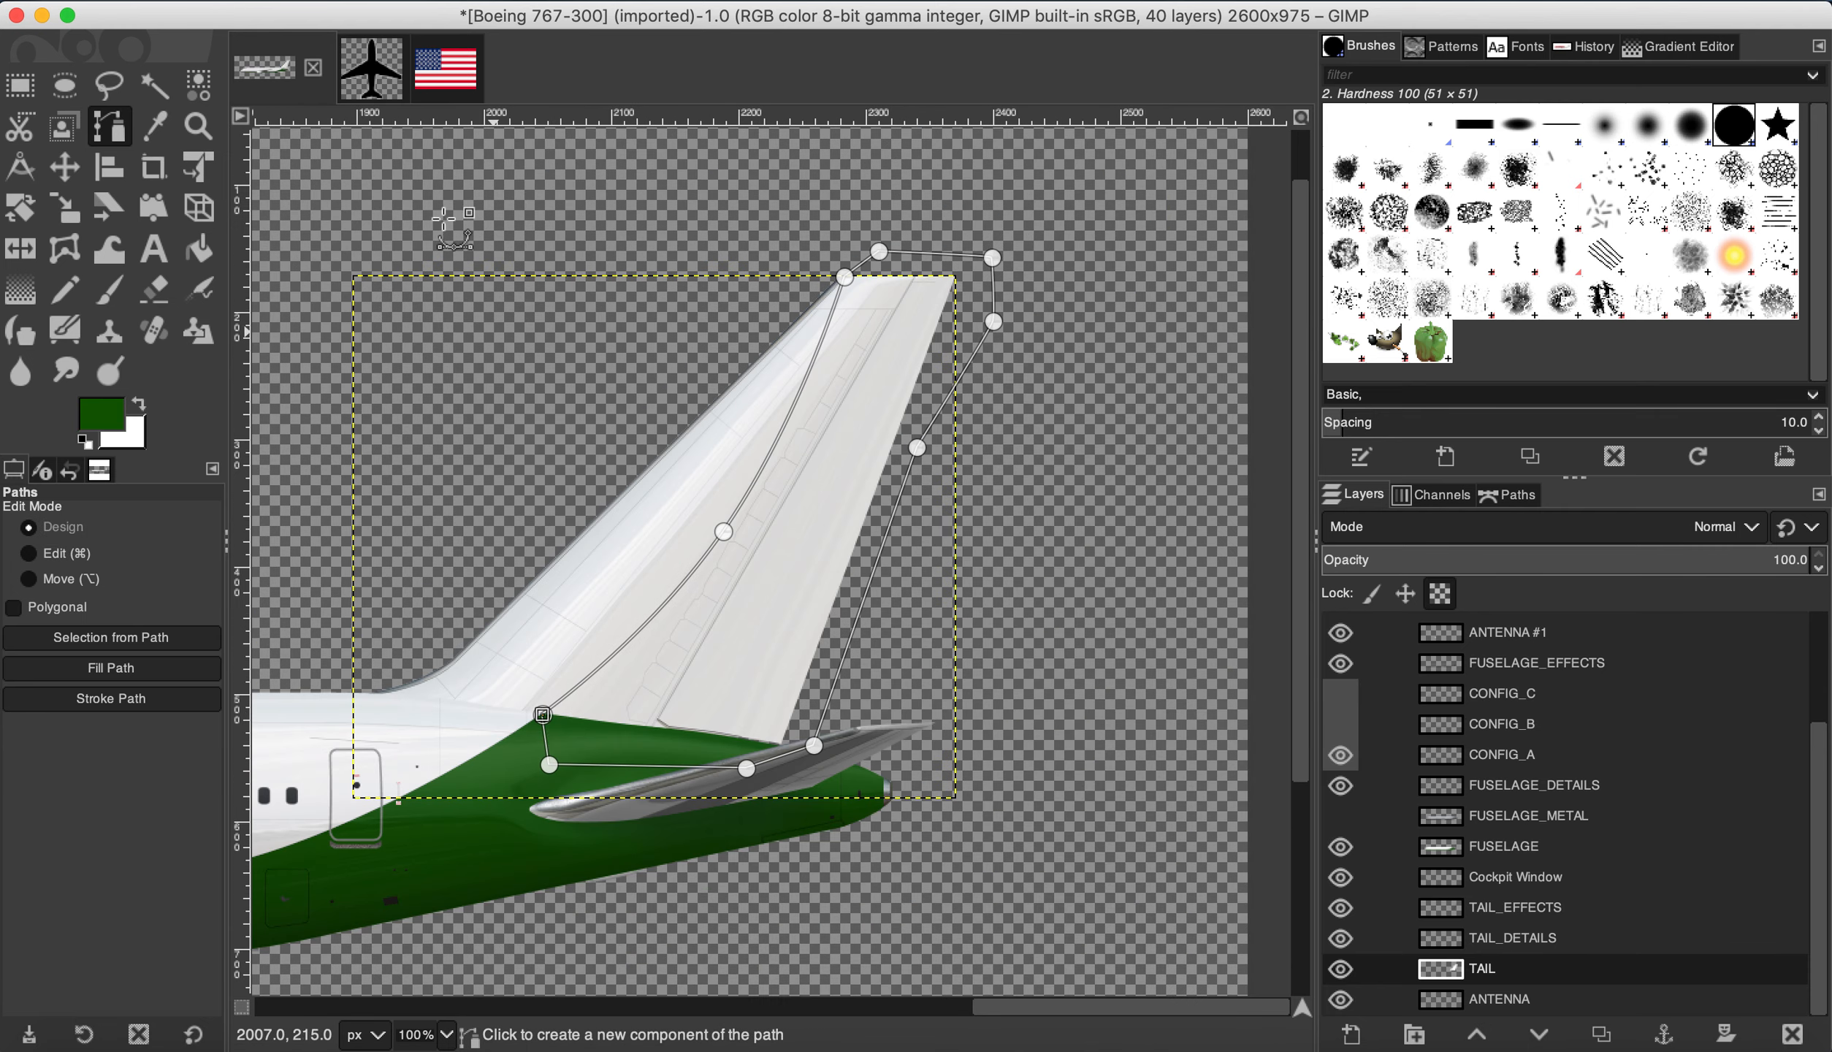
pyautogui.click(319, 1)
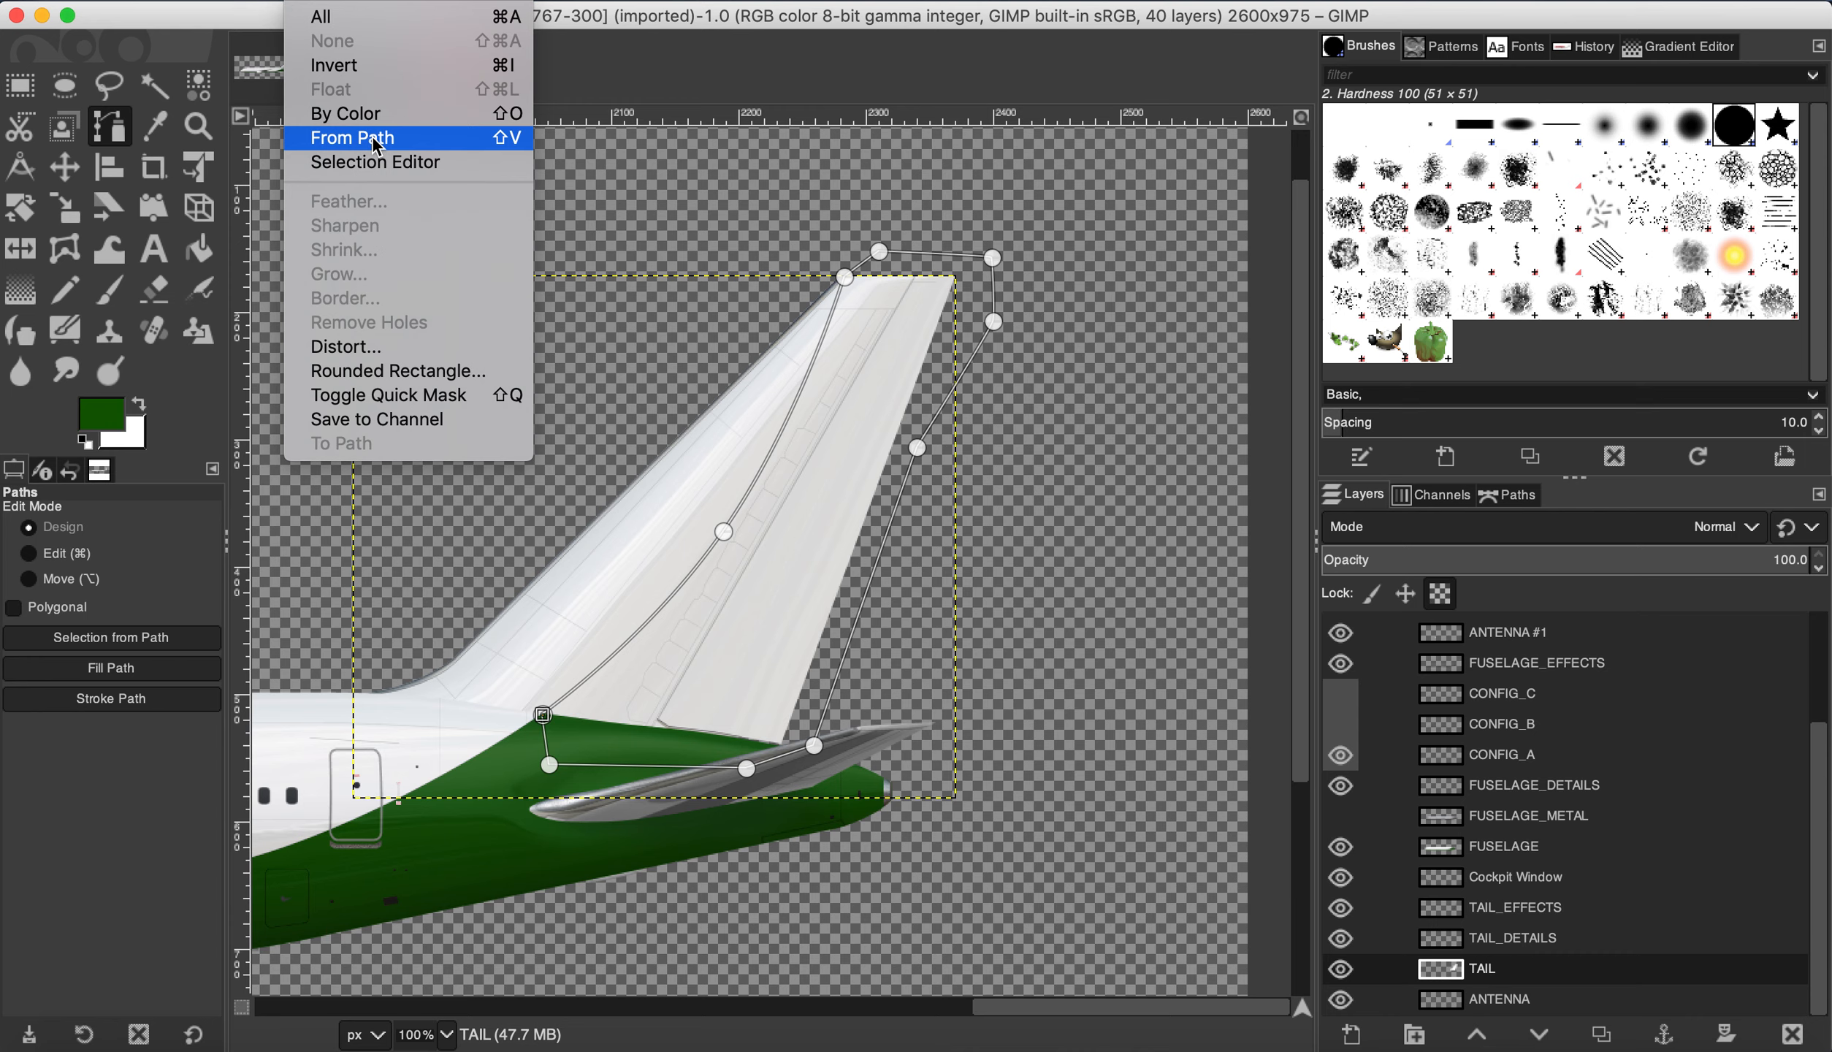
# Step: Turn the tail path into a selection and fill it with the green foreground colour
pyautogui.click(373, 144)
pyautogui.click(256, 1)
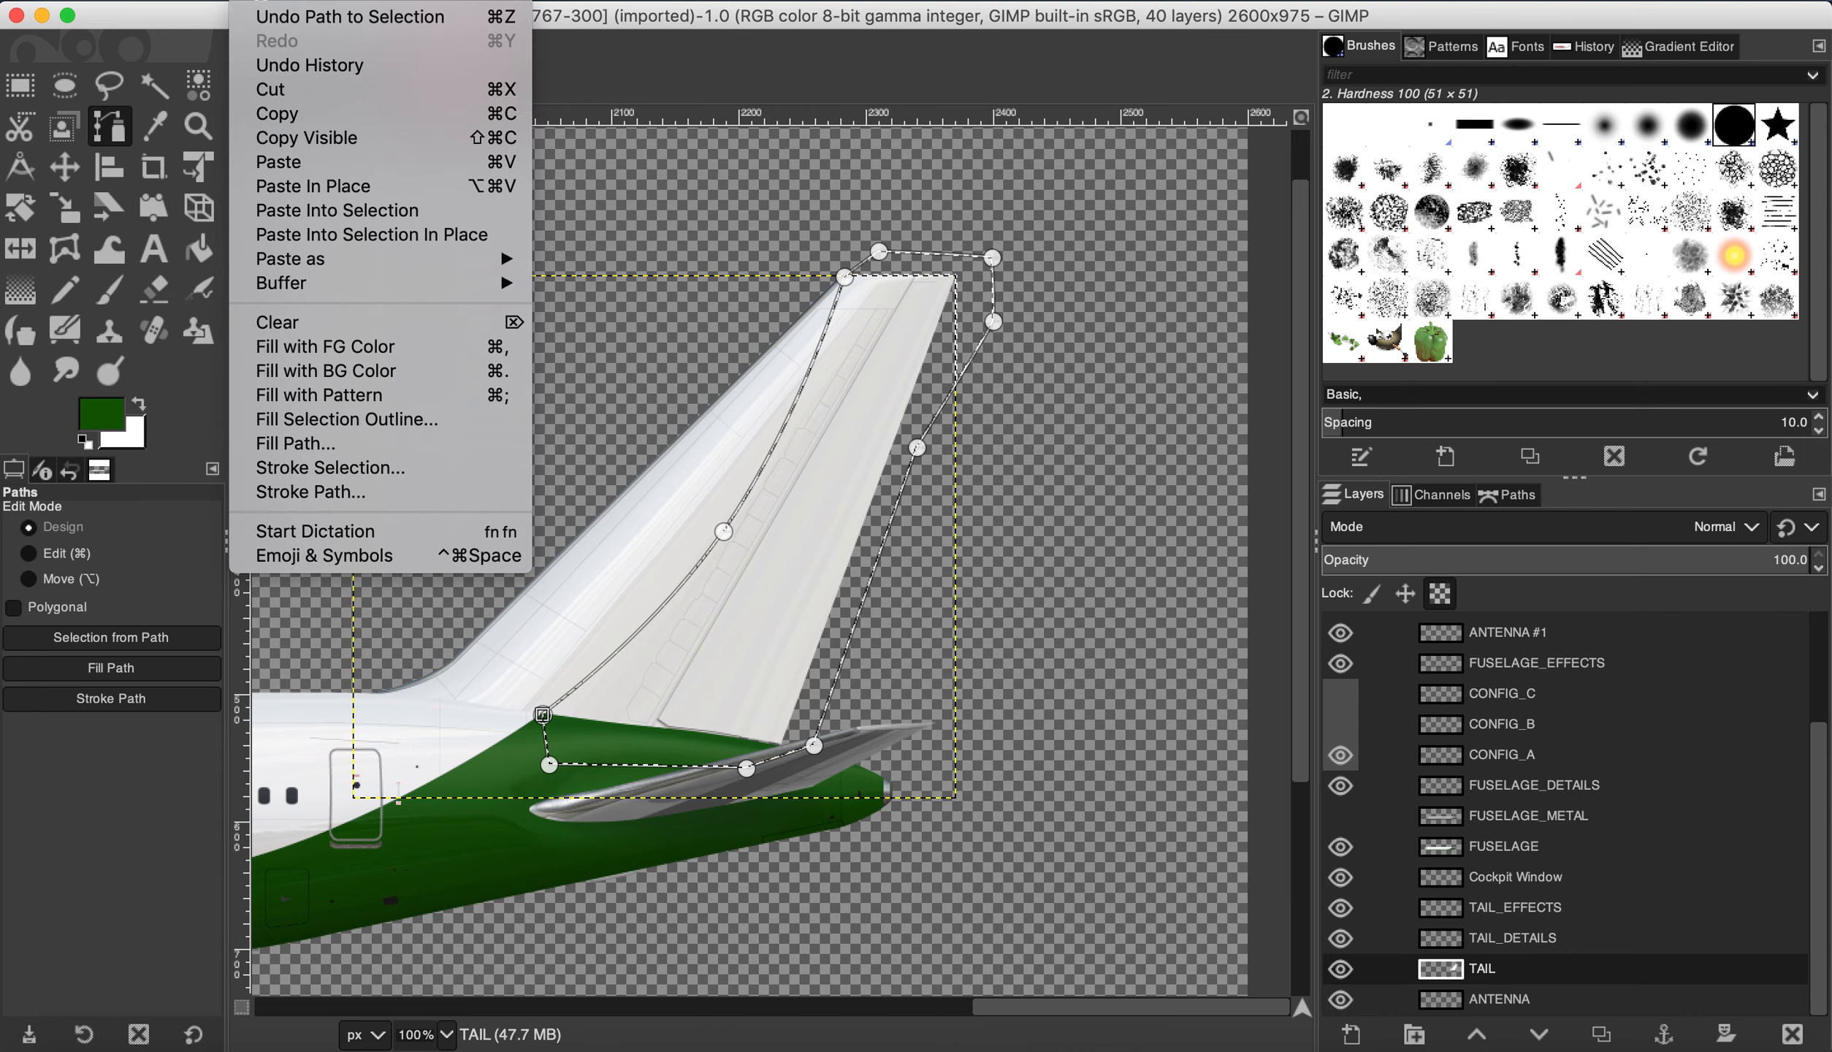
pyautogui.click(325, 349)
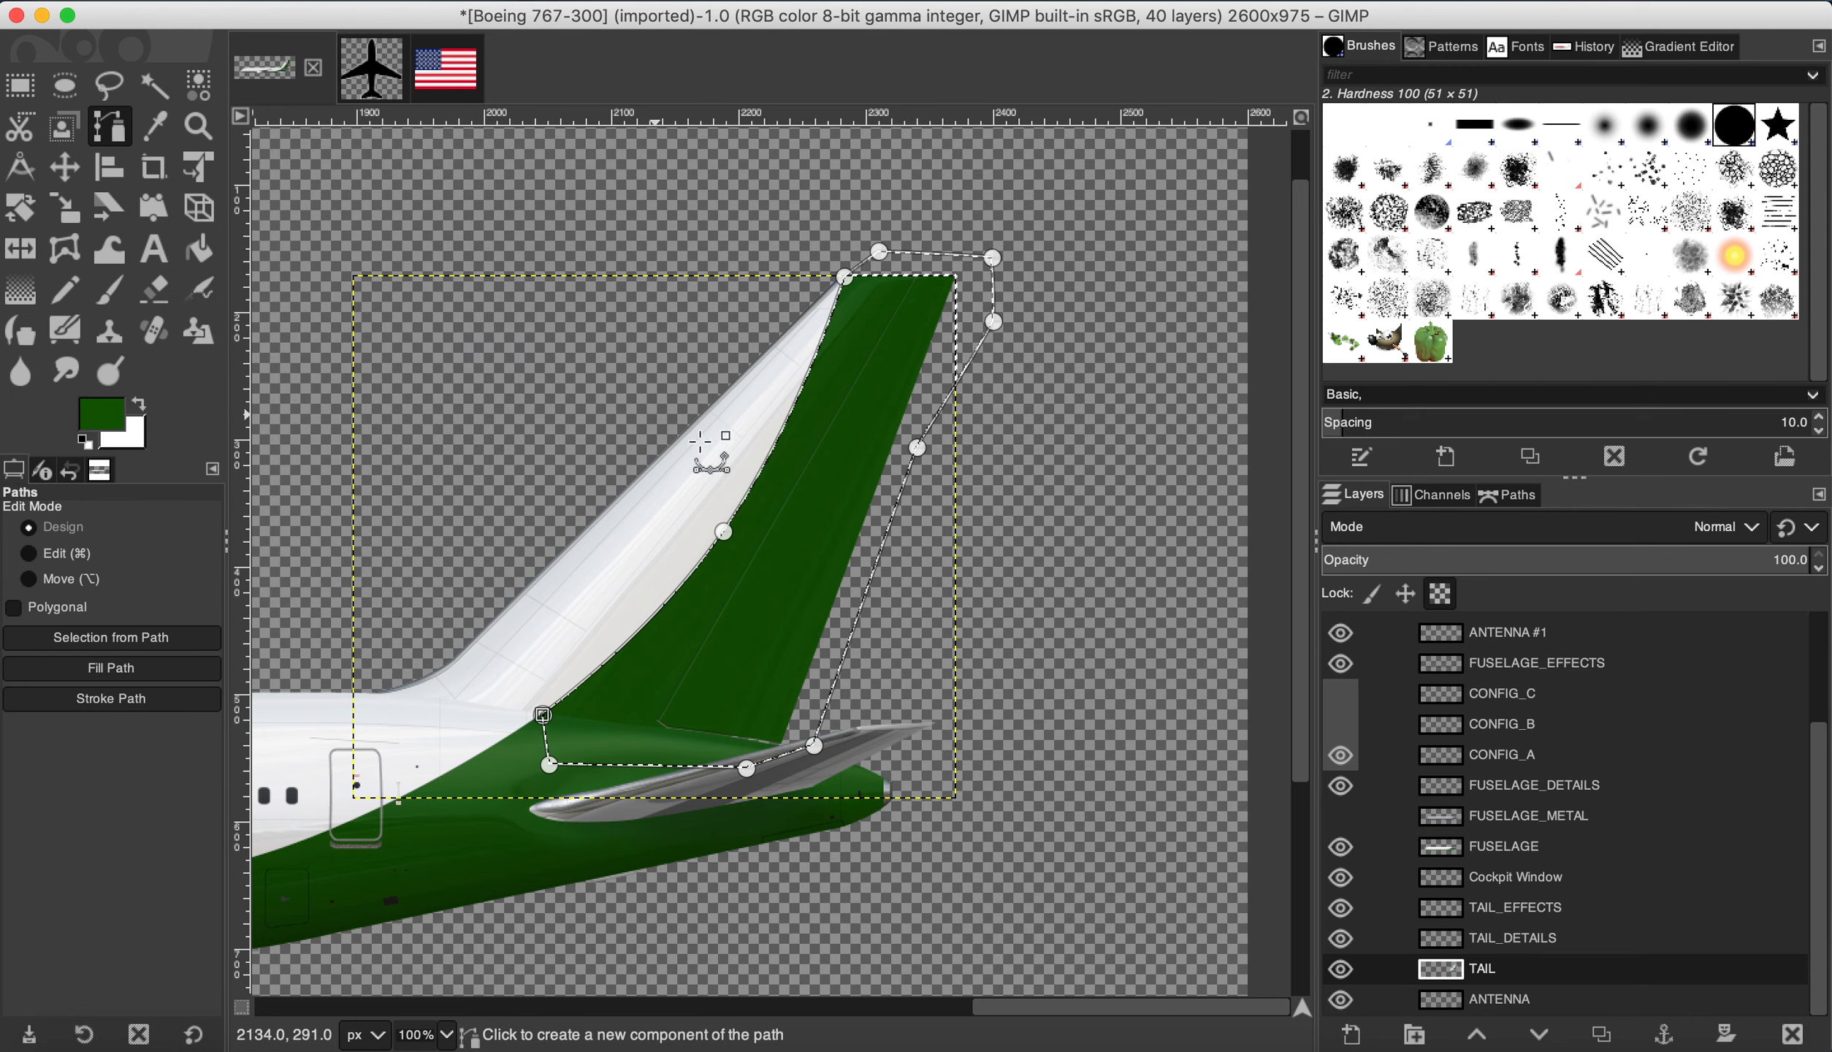
# Step: Clear the selection, switch to Ellipse Select, and bring up the foreground colour chooser
pyautogui.click(256, 0)
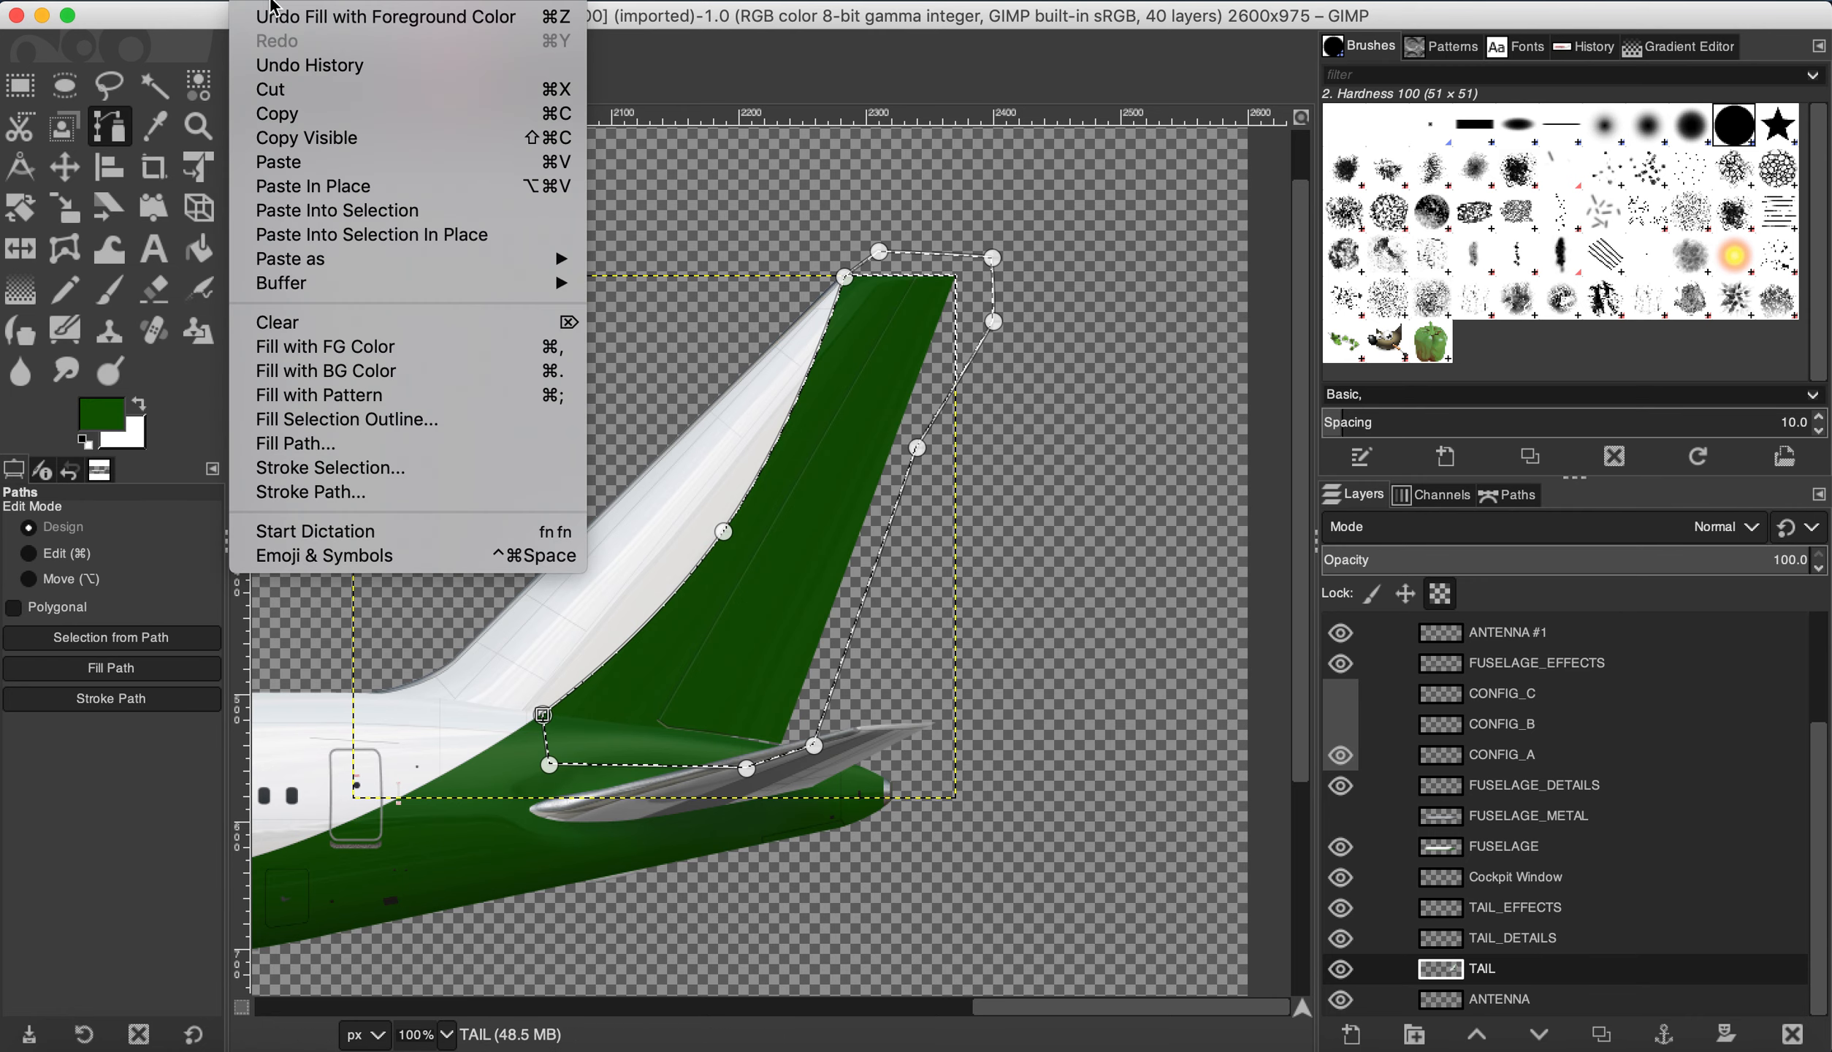
pyautogui.moveTo(322, 2)
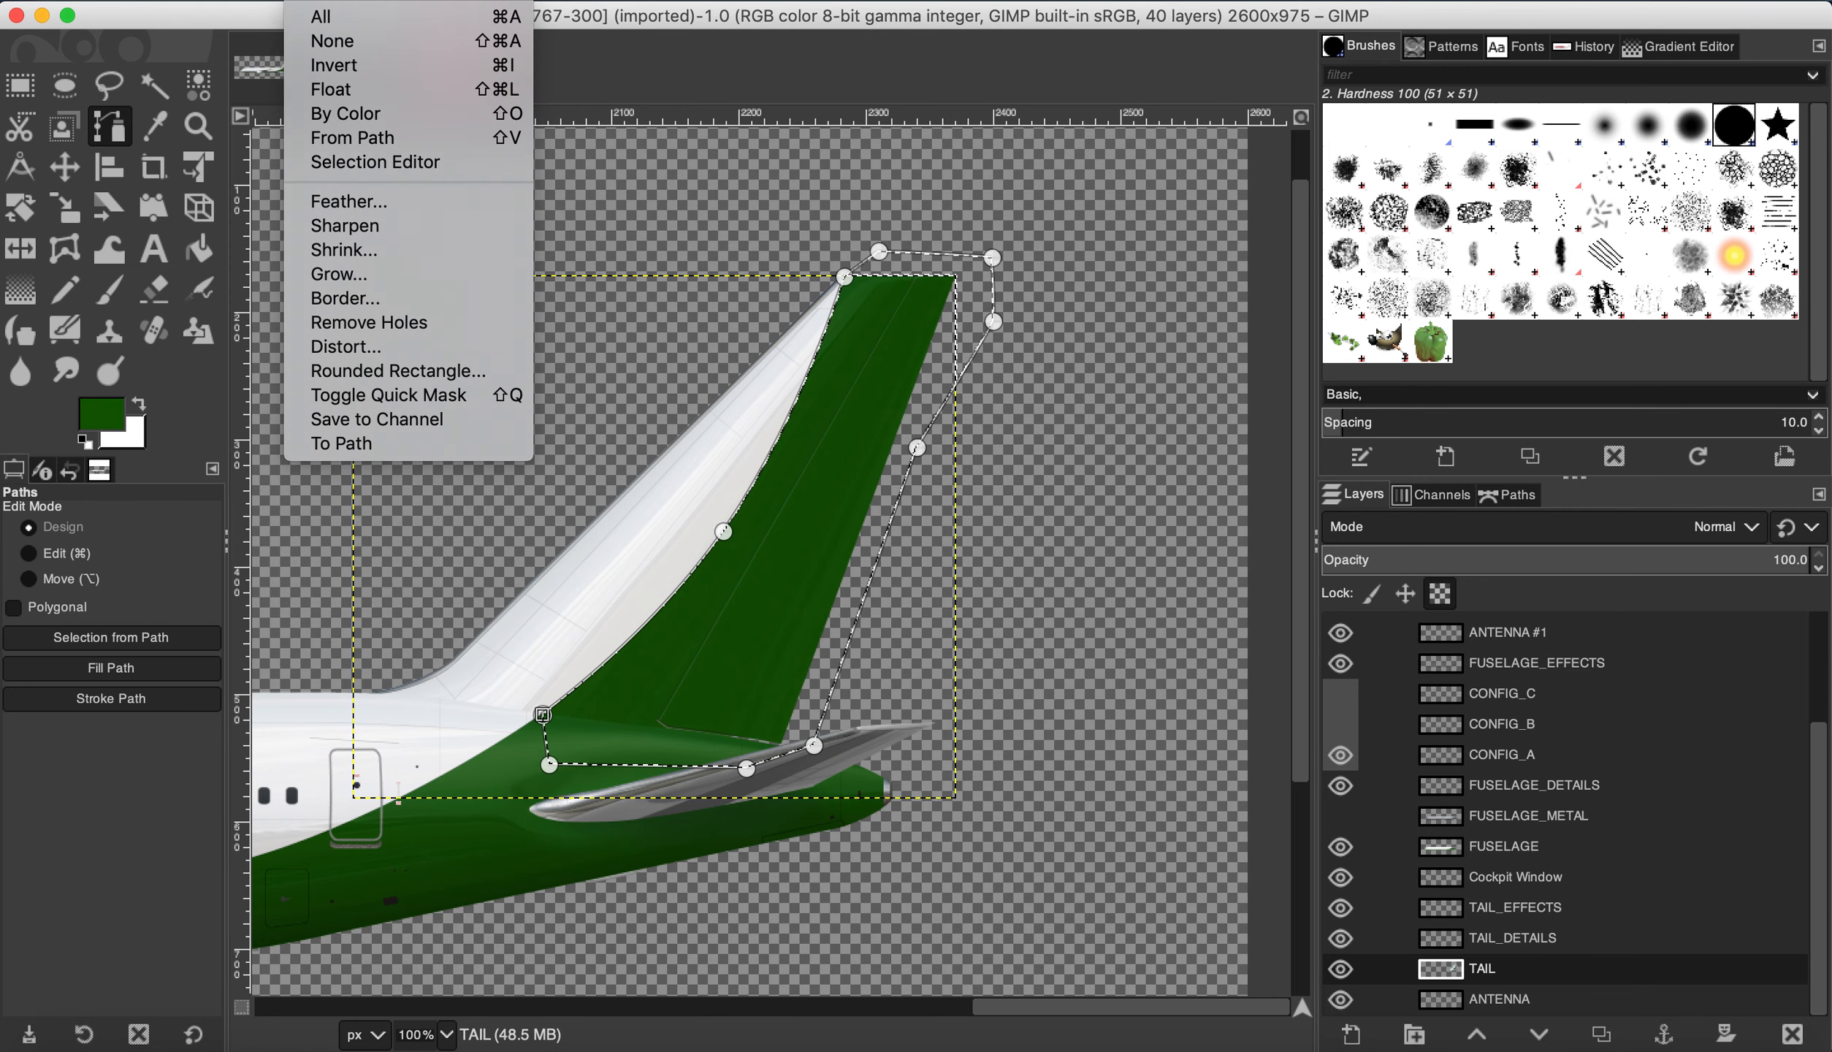
pyautogui.click(321, 41)
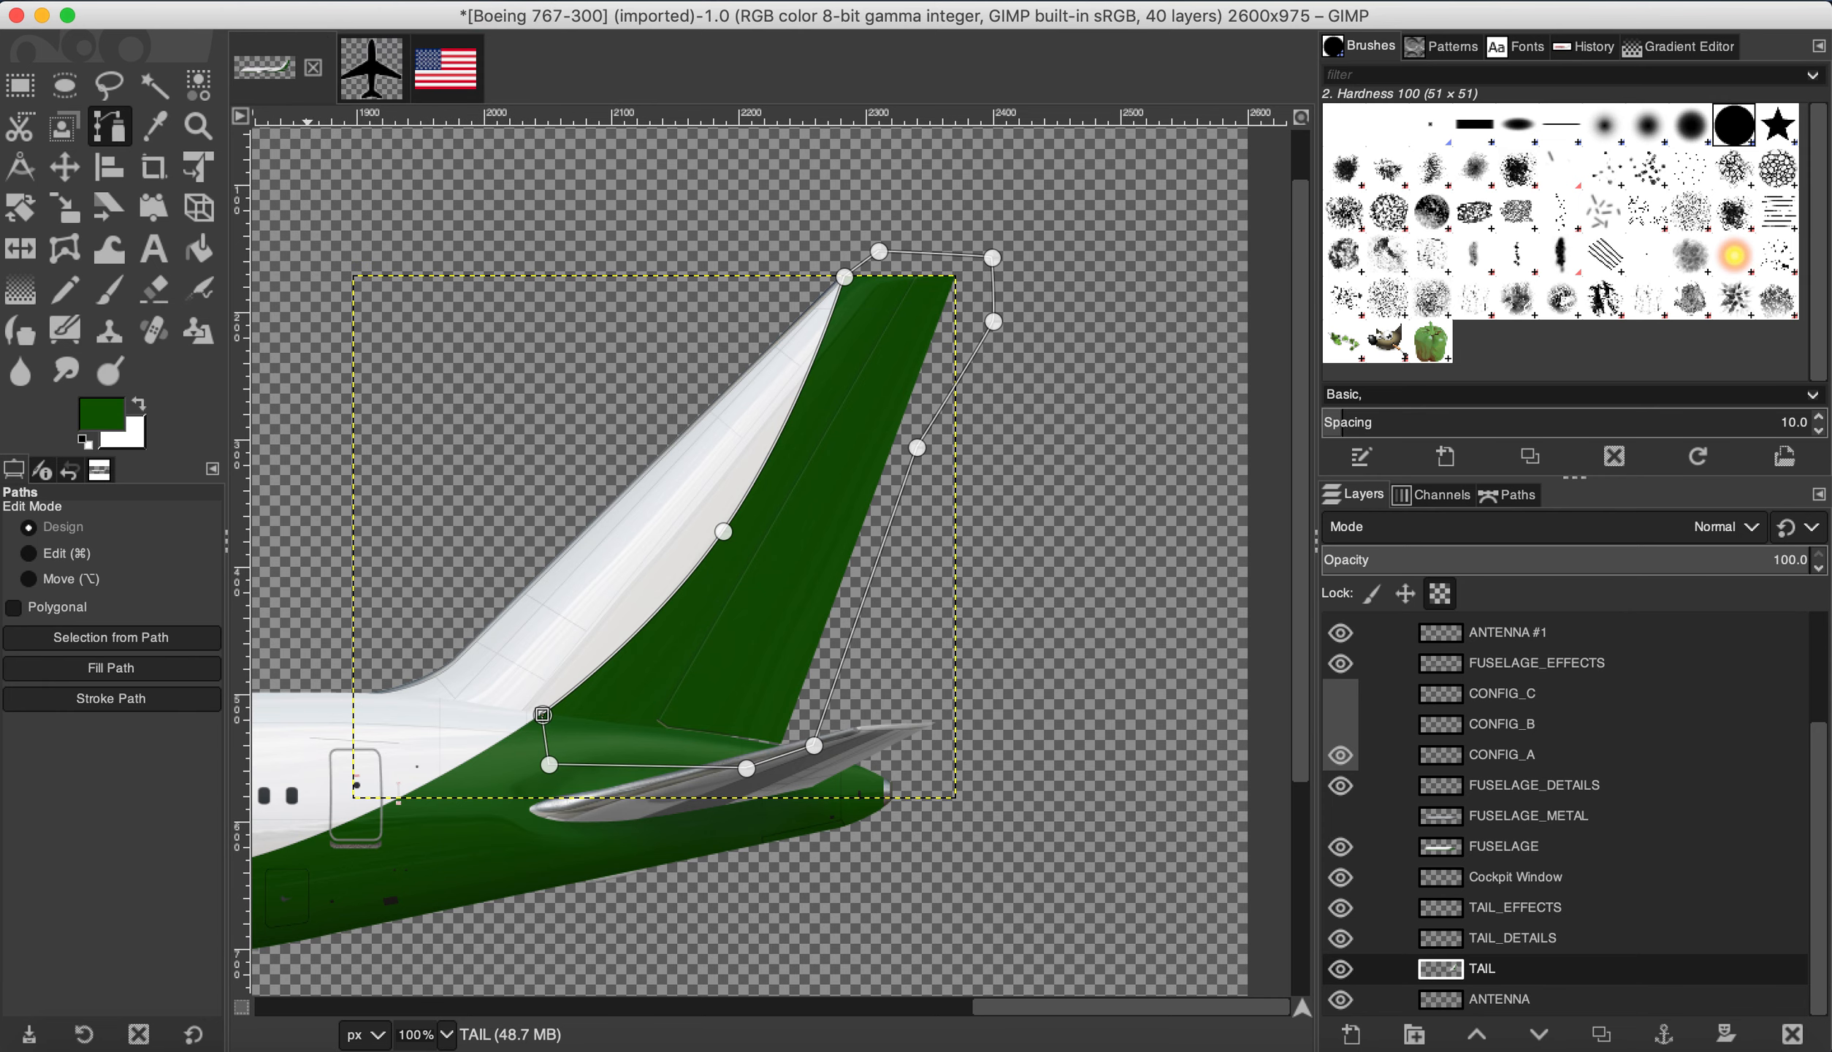
pyautogui.click(64, 85)
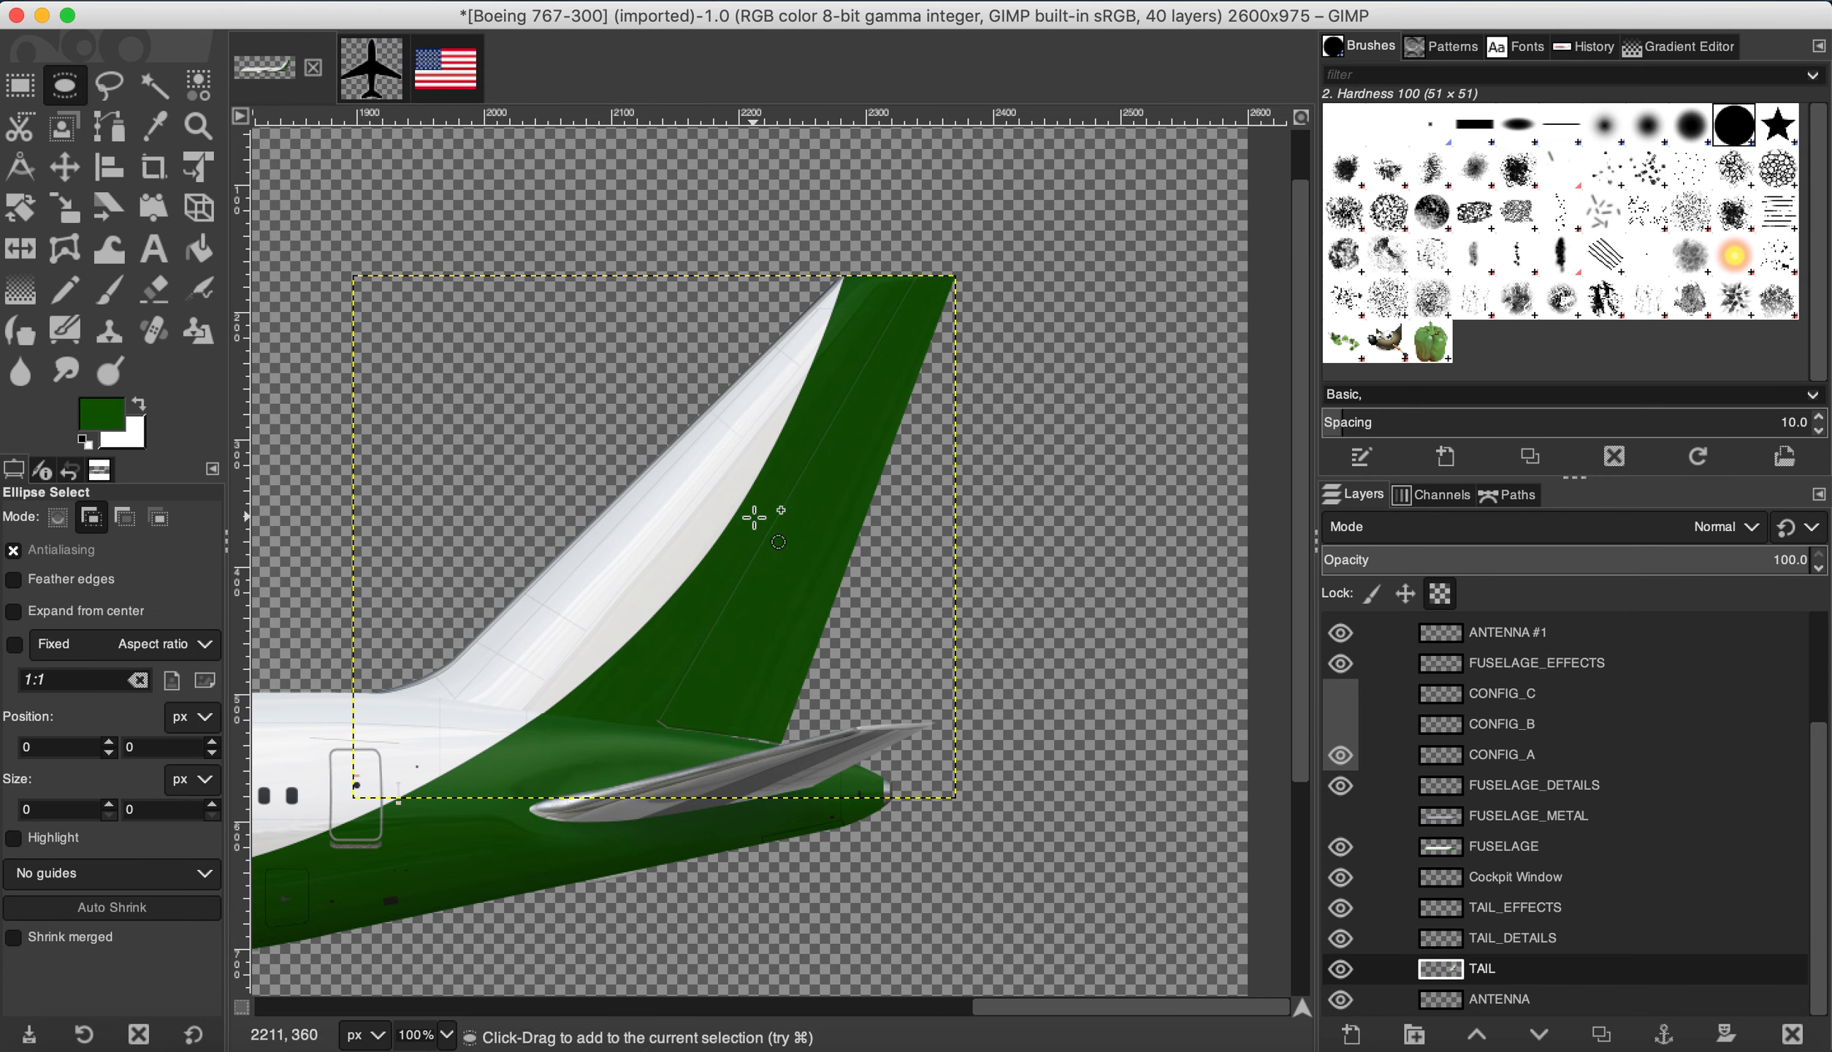
pyautogui.click(102, 418)
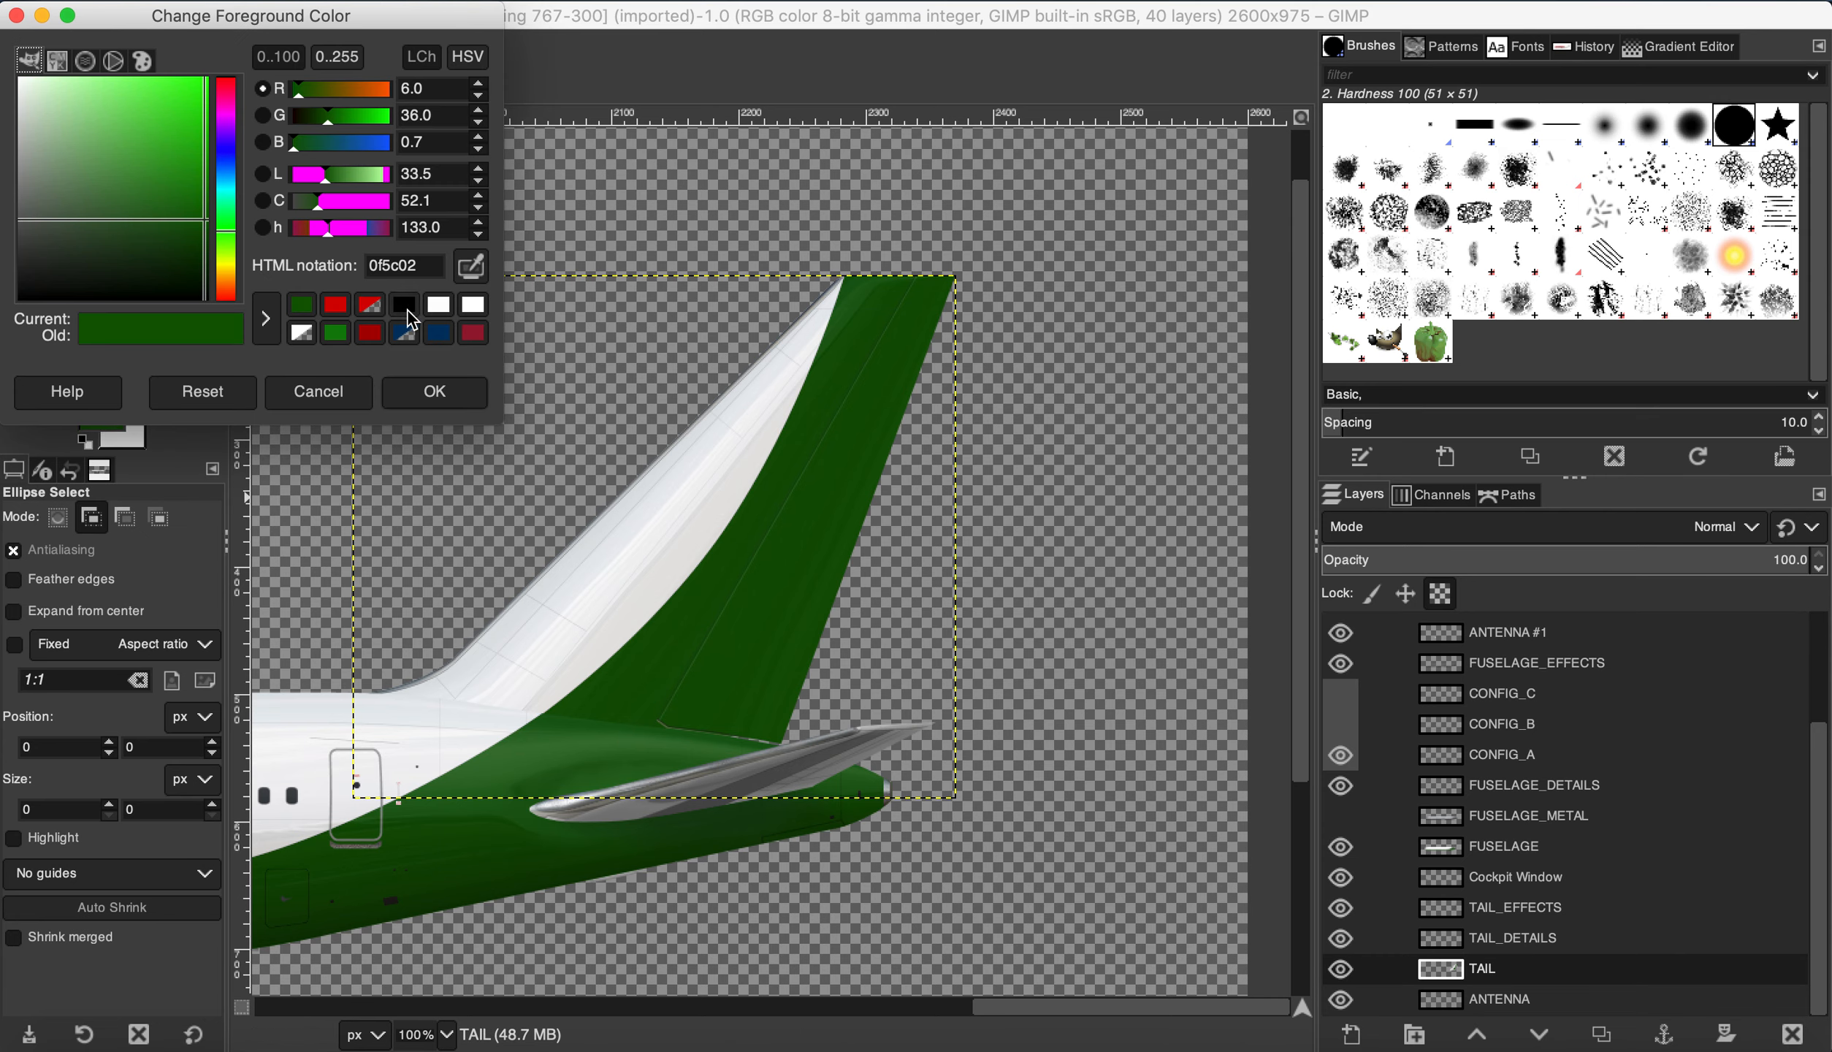
# Step: Set the foreground colour to red and draw a round selection on the tail fin
pyautogui.click(338, 307)
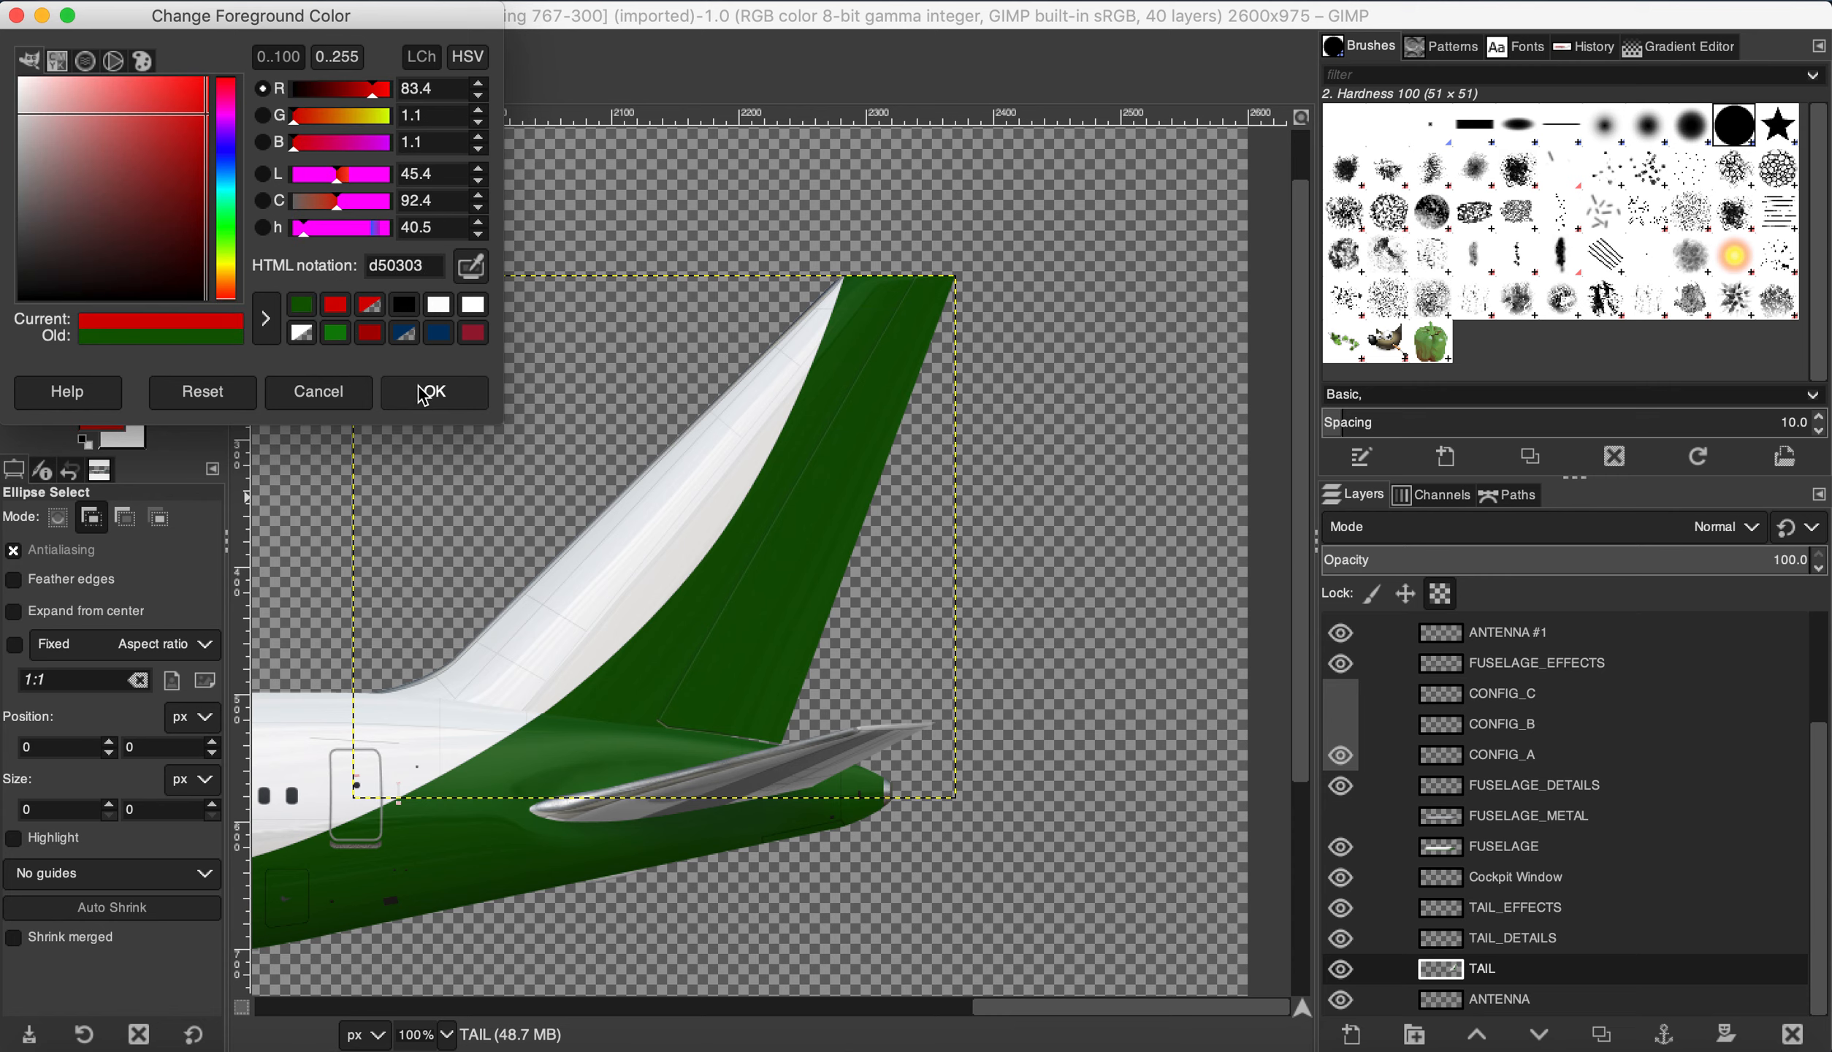
pyautogui.click(431, 391)
pyautogui.moveTo(700, 484); pyautogui.dragTo(828, 609)
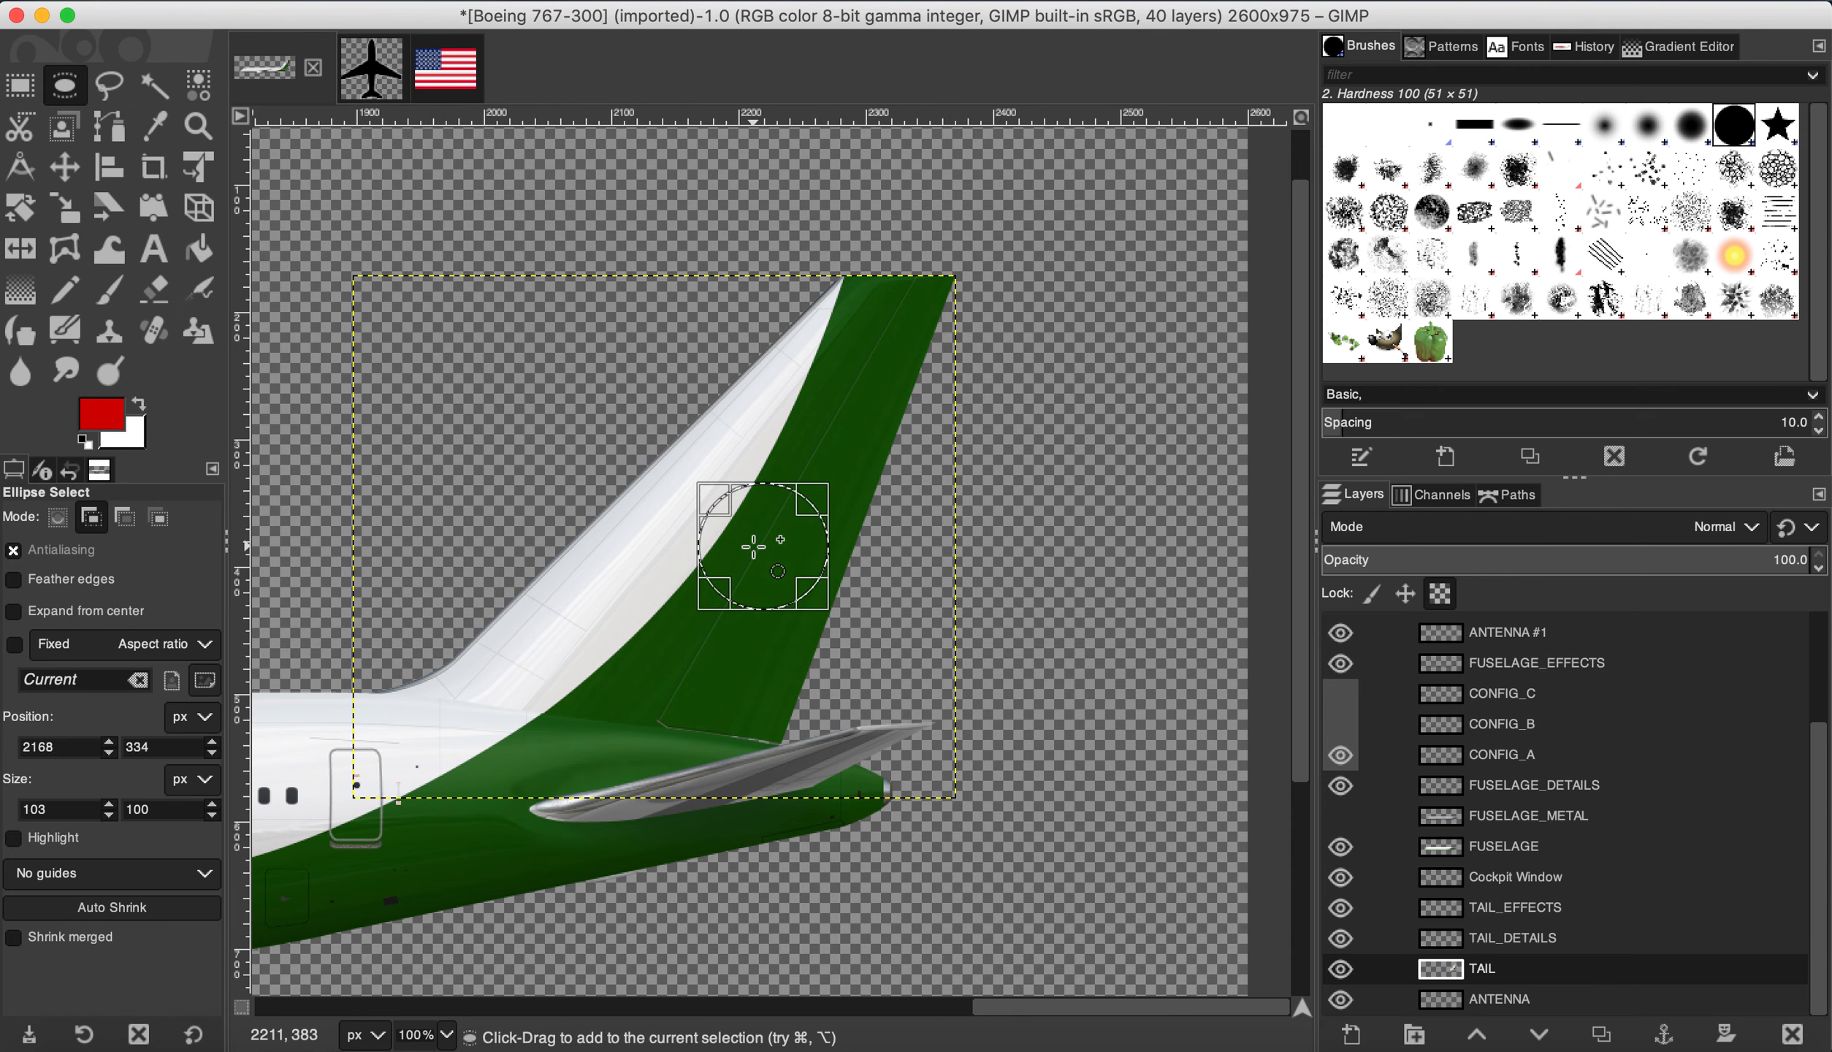
pyautogui.moveTo(754, 546); pyautogui.dragTo(714, 559)
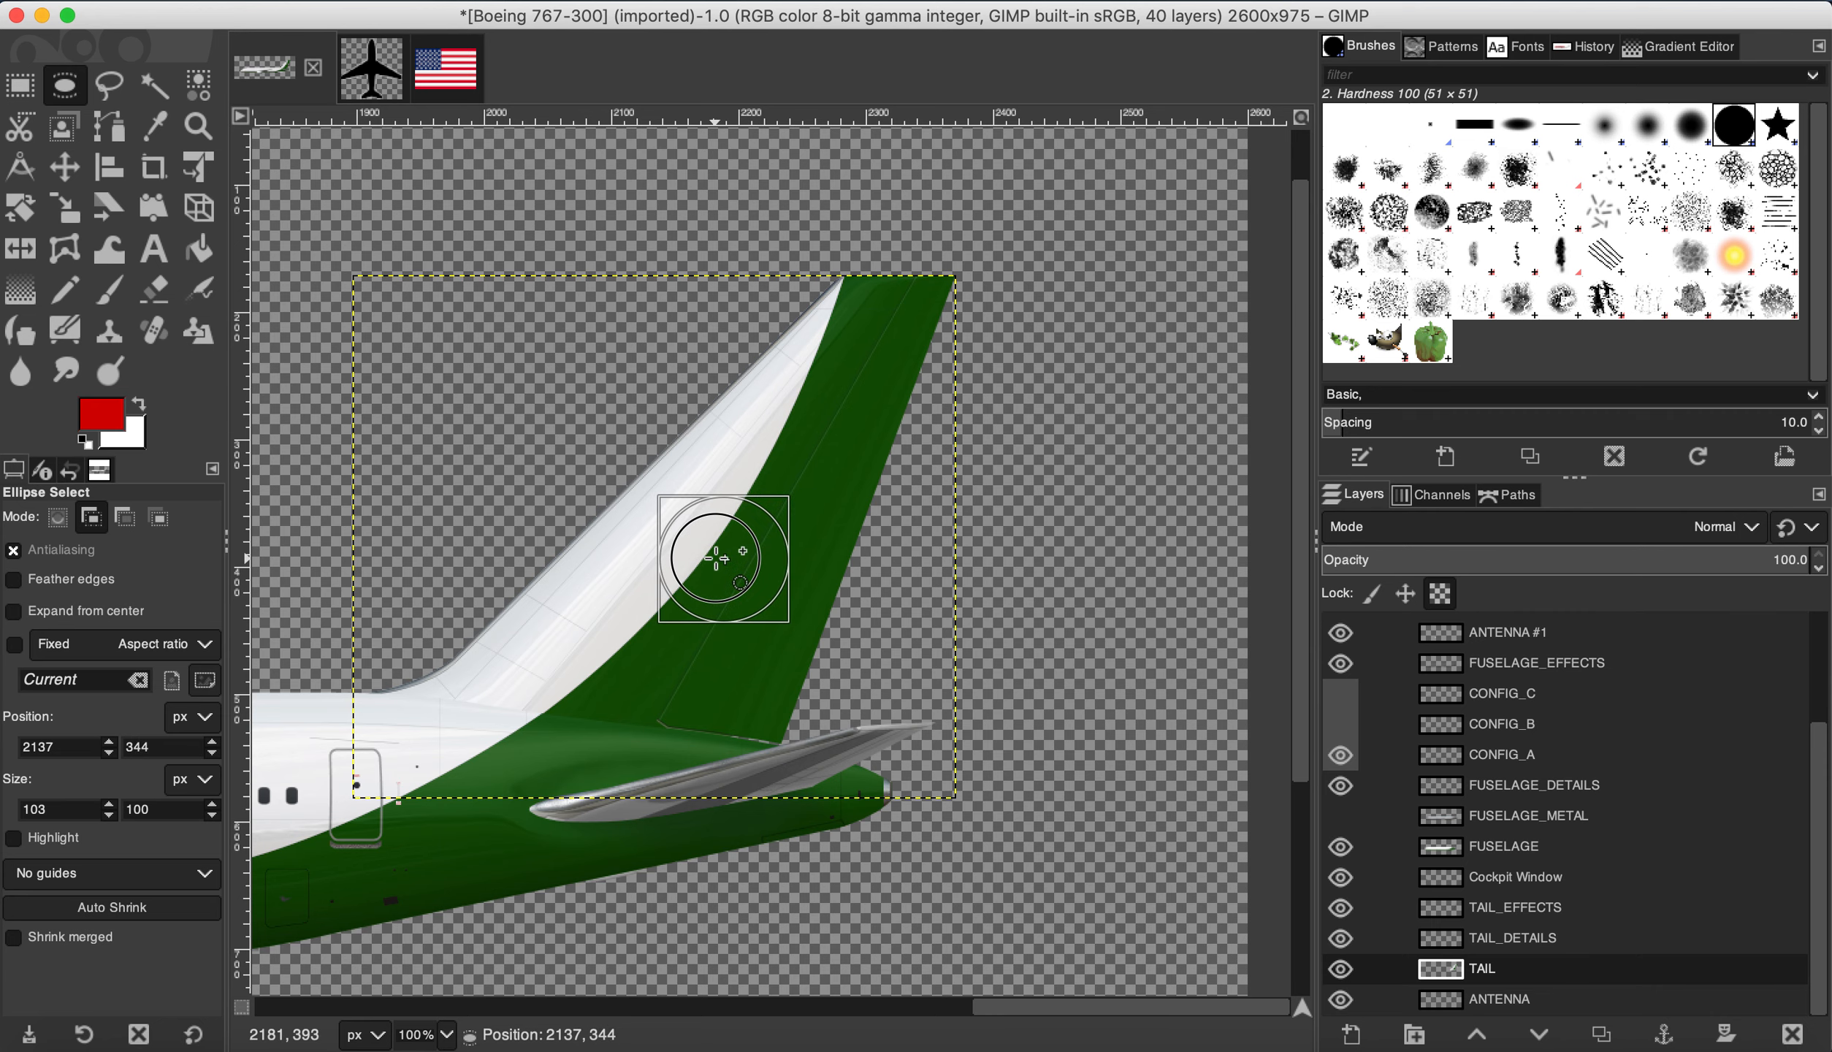
pyautogui.press('super')
pyautogui.scroll(2, 738, 575)
pyautogui.press('shift')
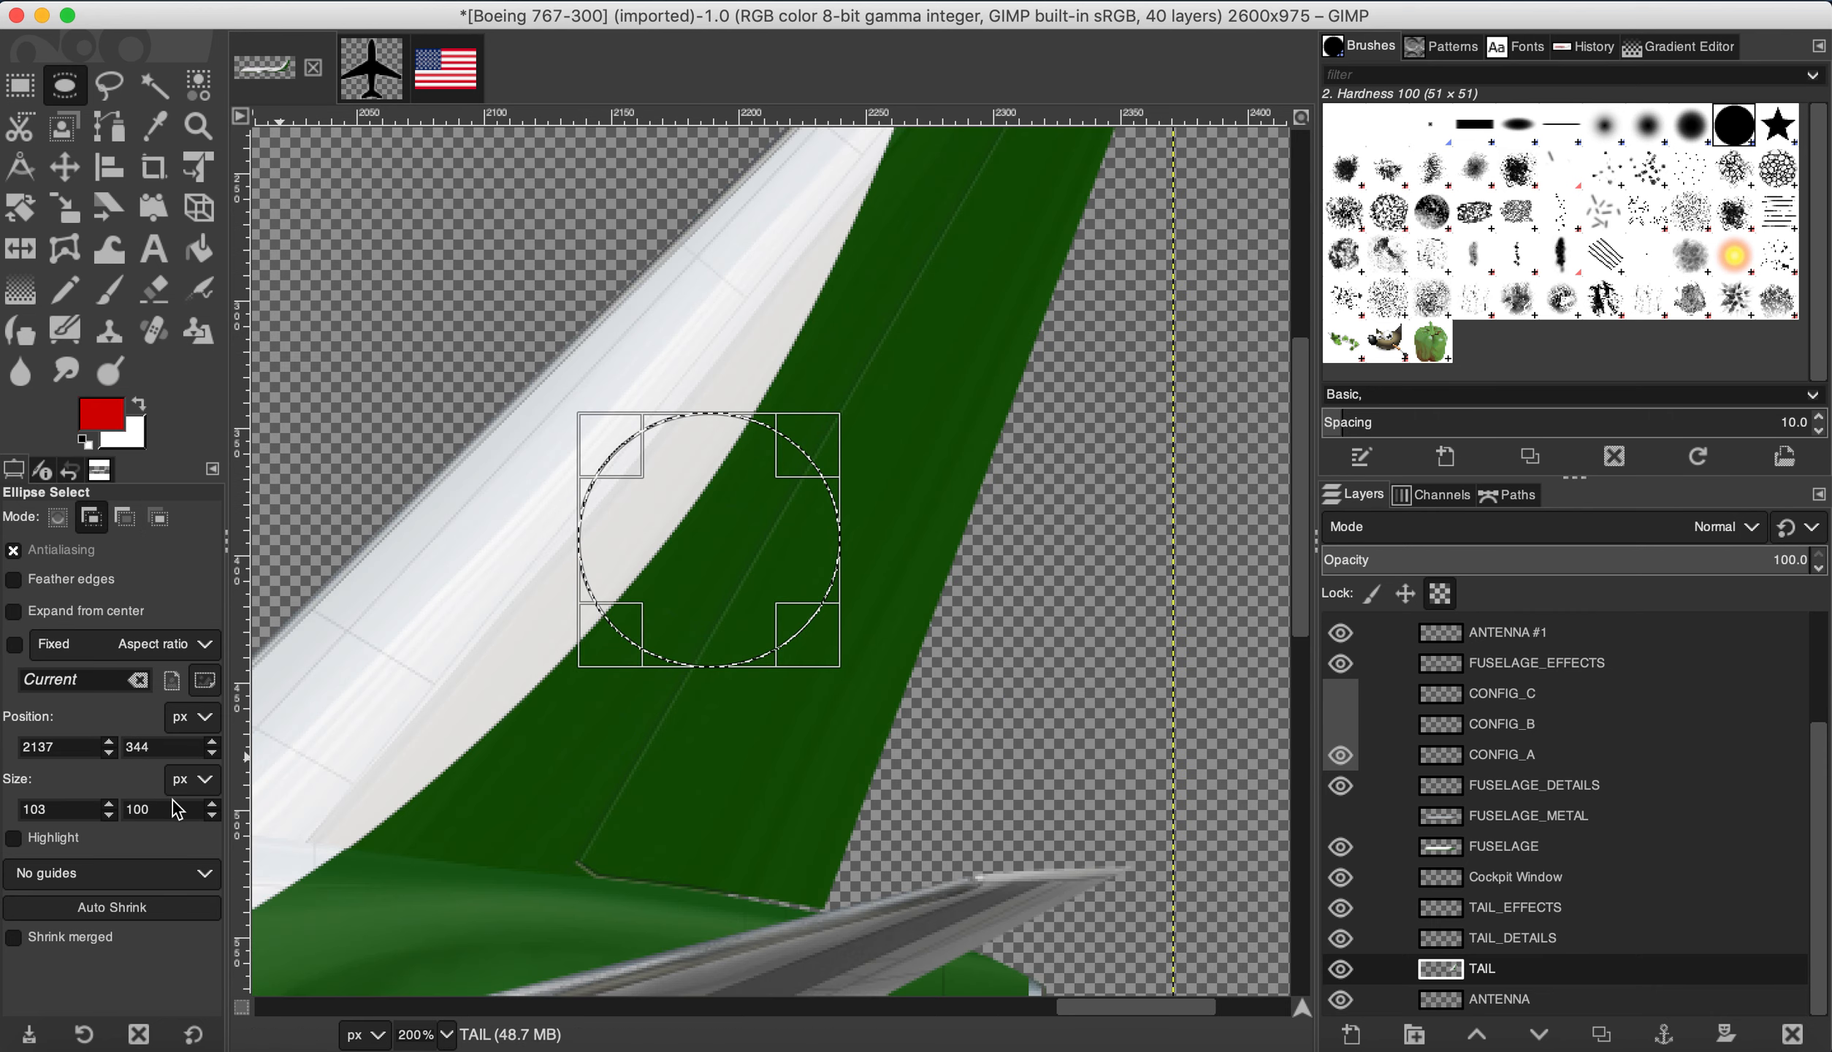
pyautogui.click(110, 816)
pyautogui.click(110, 816)
pyautogui.click(110, 816)
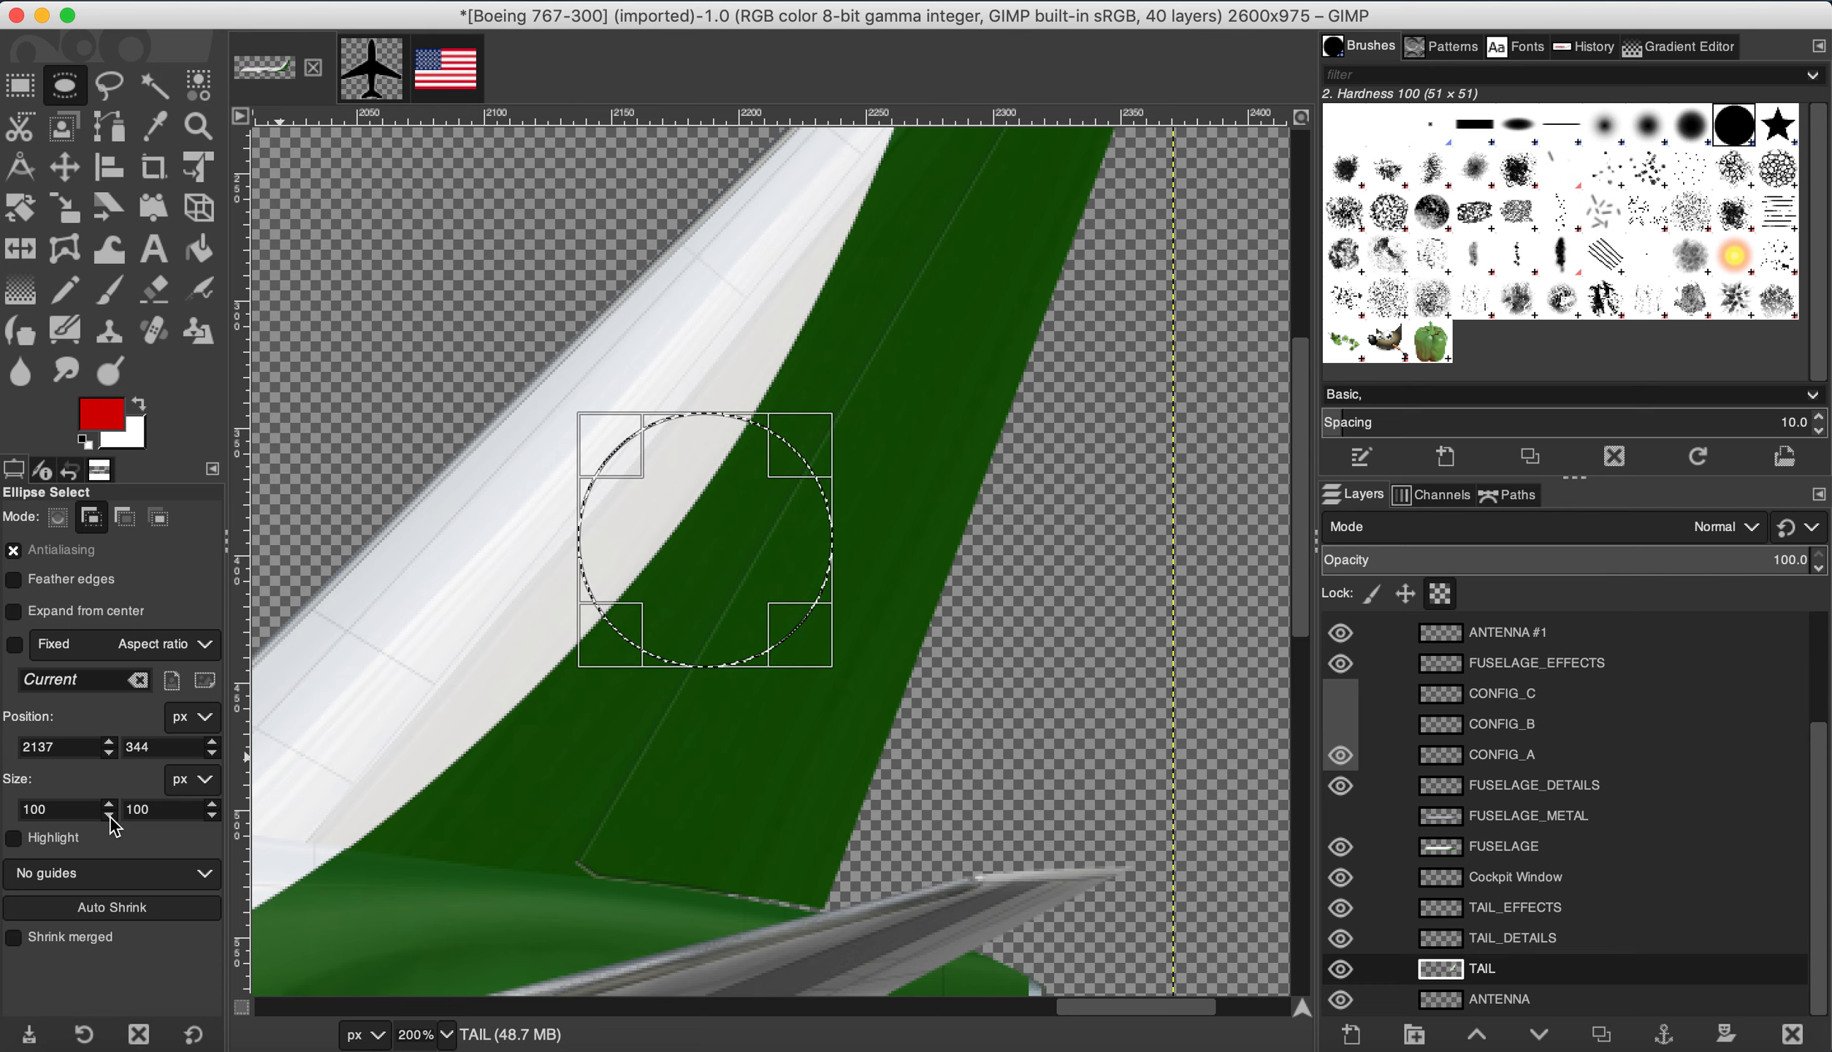
pyautogui.moveTo(718, 555); pyautogui.dragTo(717, 545)
# Step: Resize the circle selection to 150×150 px and position it on the fin
pyautogui.press('super')
pyautogui.scroll(-3, 717, 545)
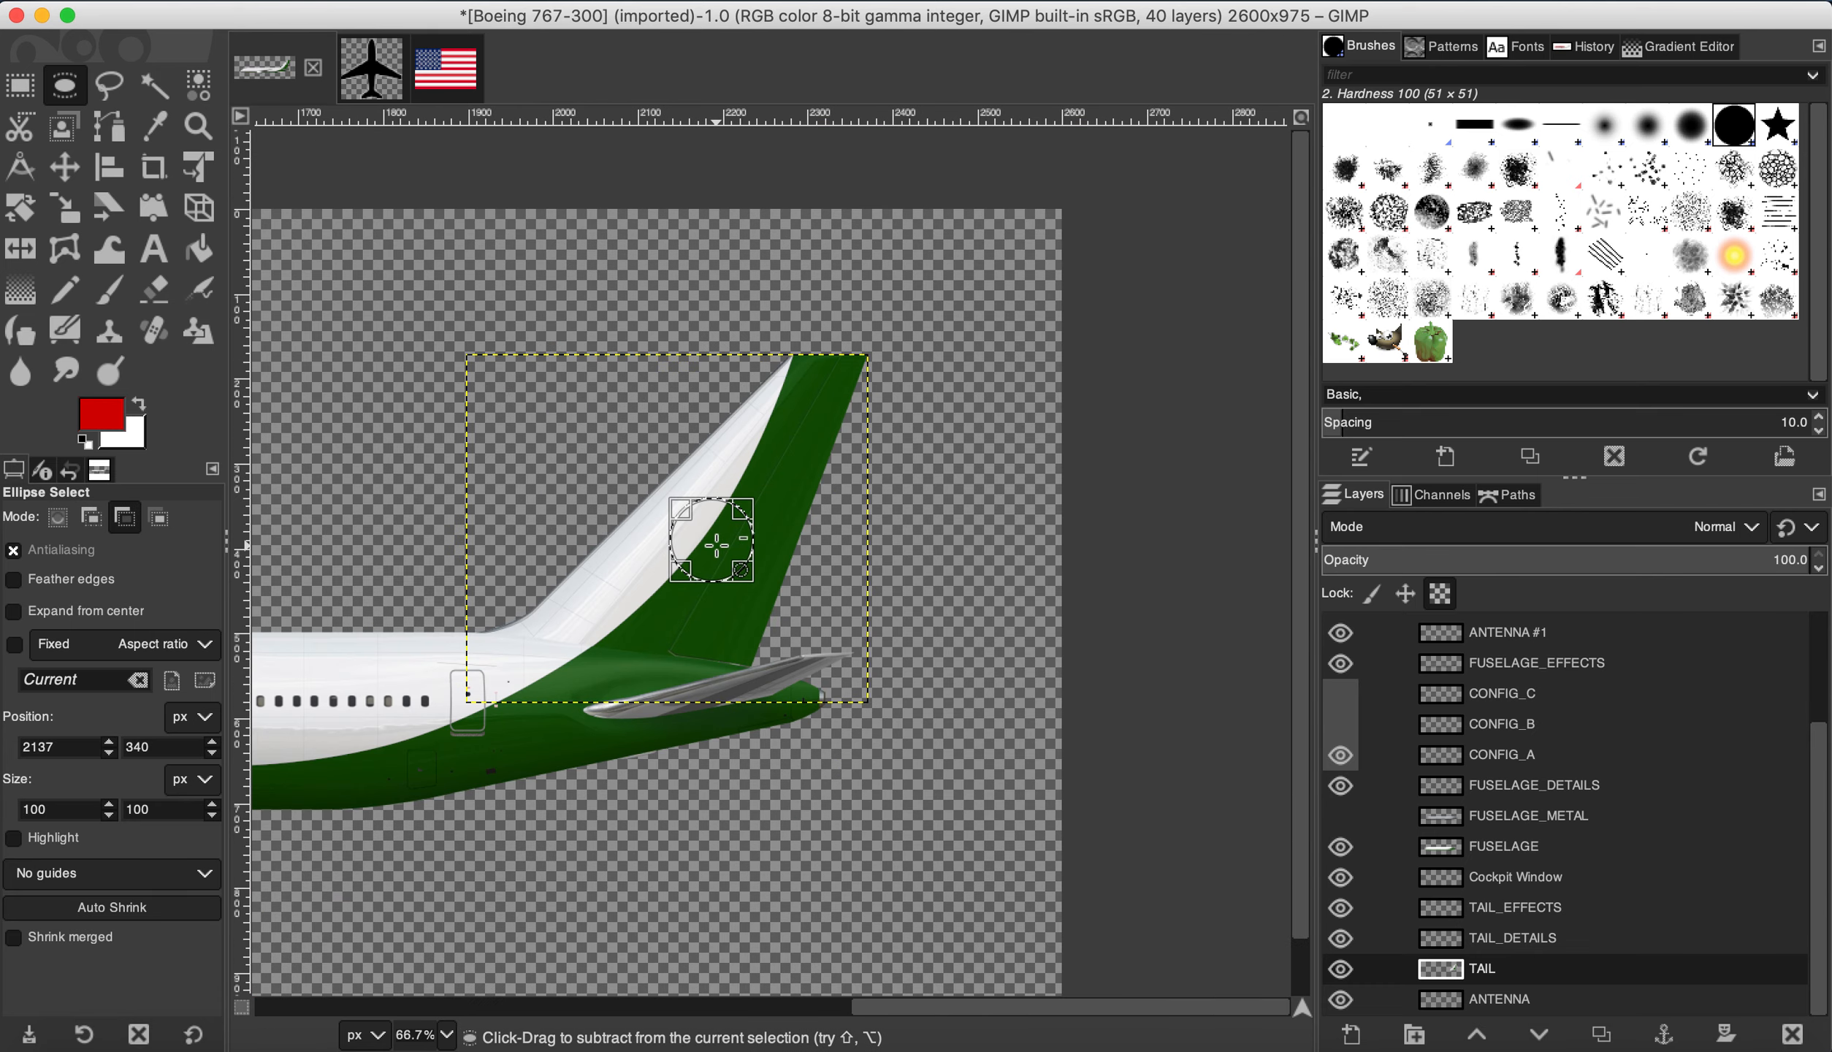
pyautogui.scroll(2, 717, 543)
pyautogui.click(35, 809)
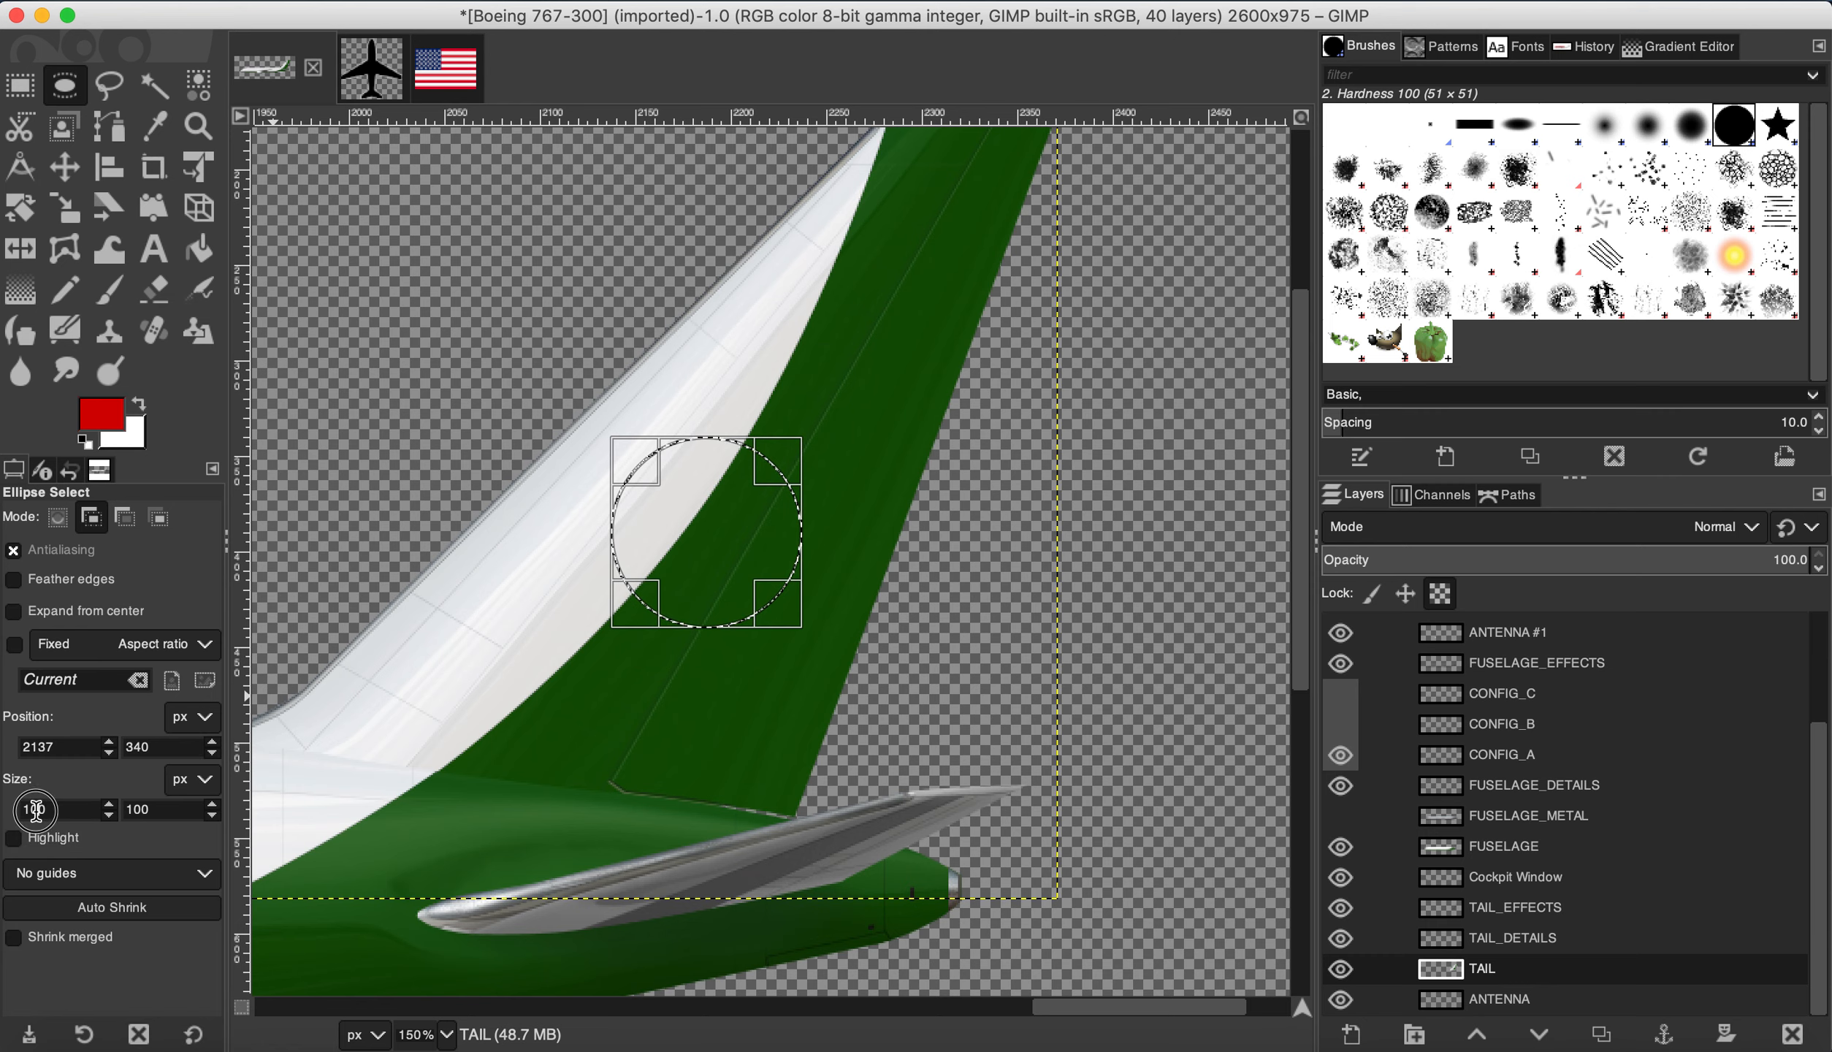
pyautogui.click(144, 809)
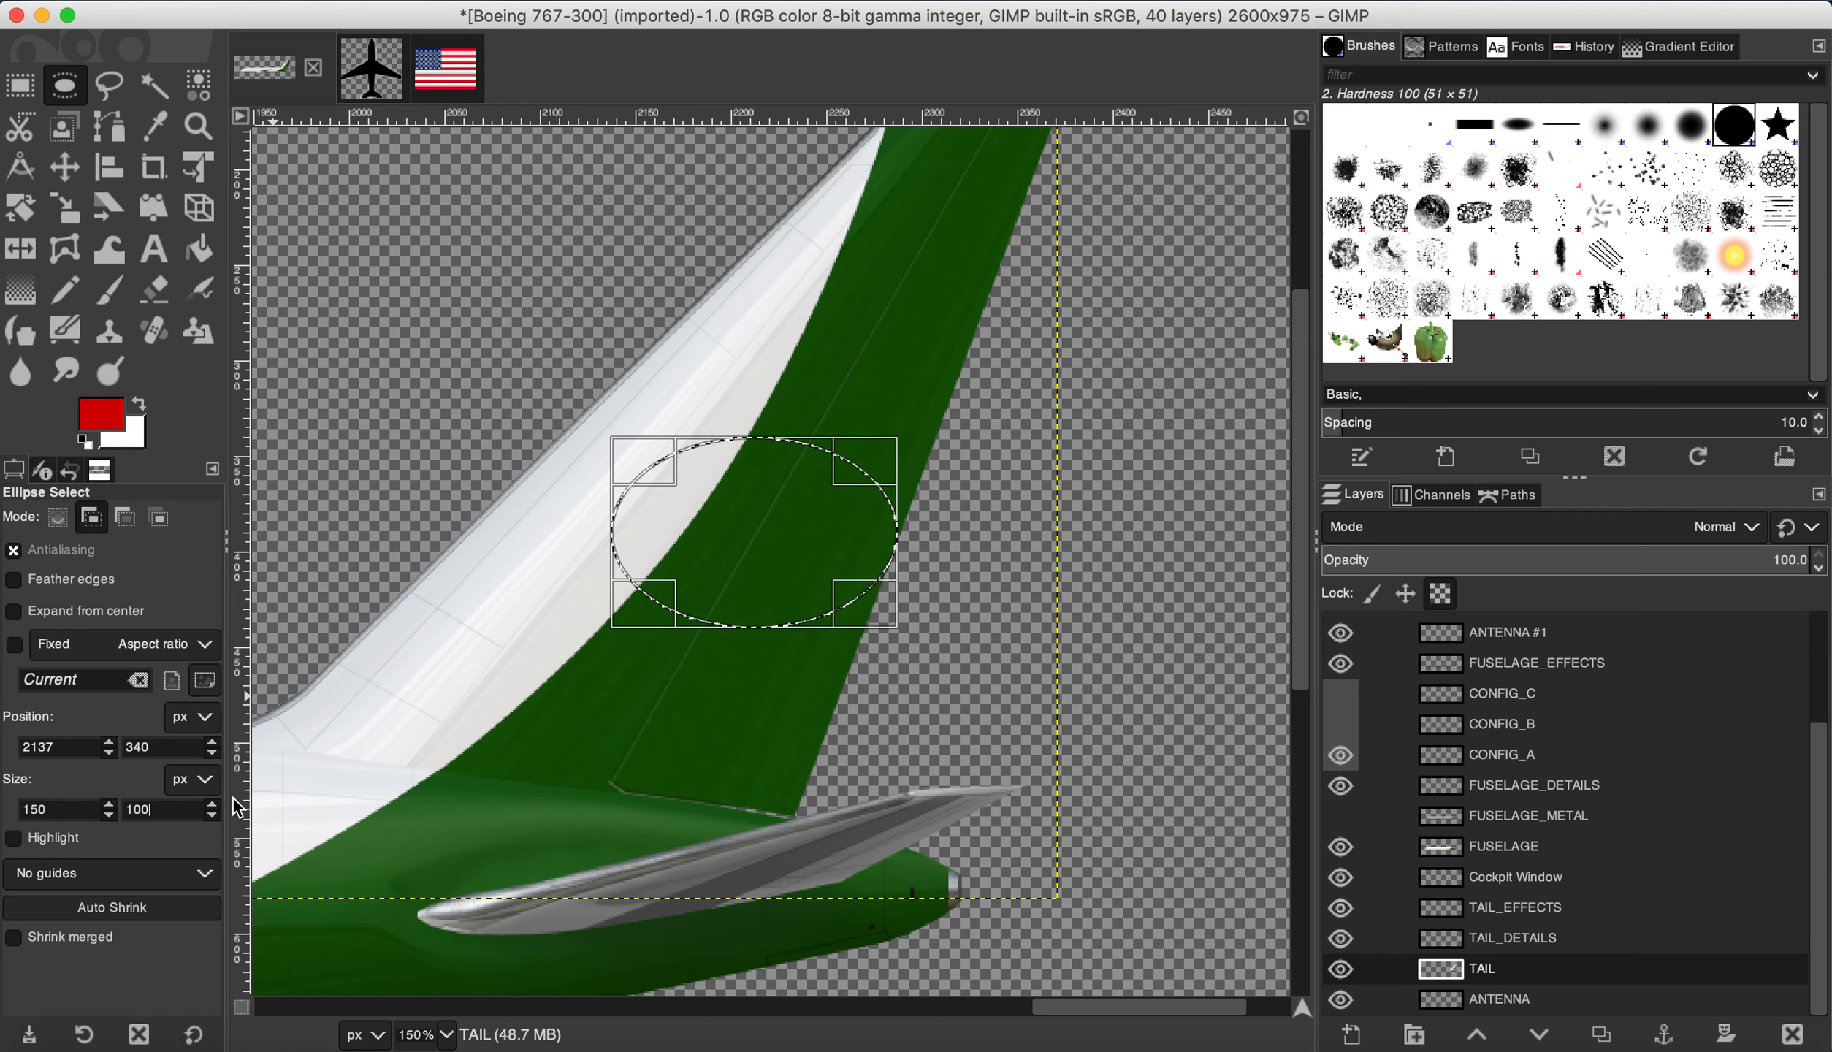
pyautogui.write('150')
pyautogui.press('Return')
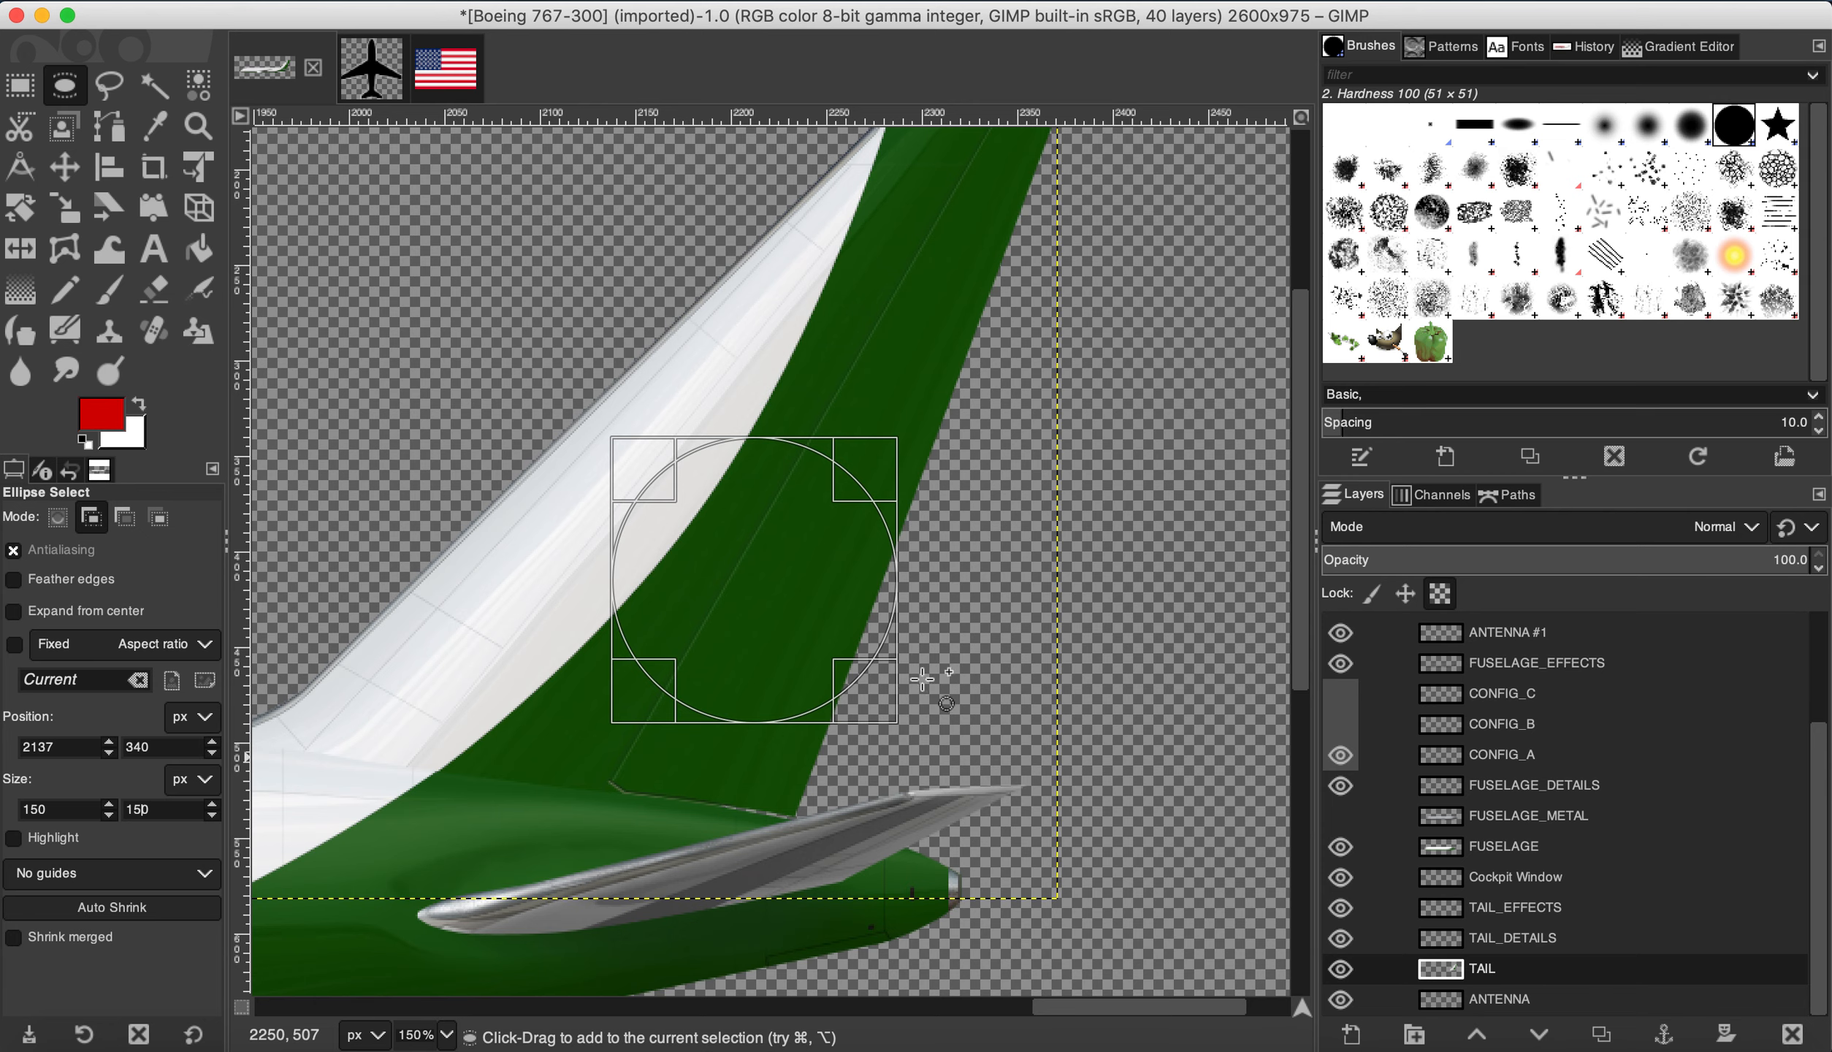
pyautogui.moveTo(760, 588); pyautogui.dragTo(706, 544)
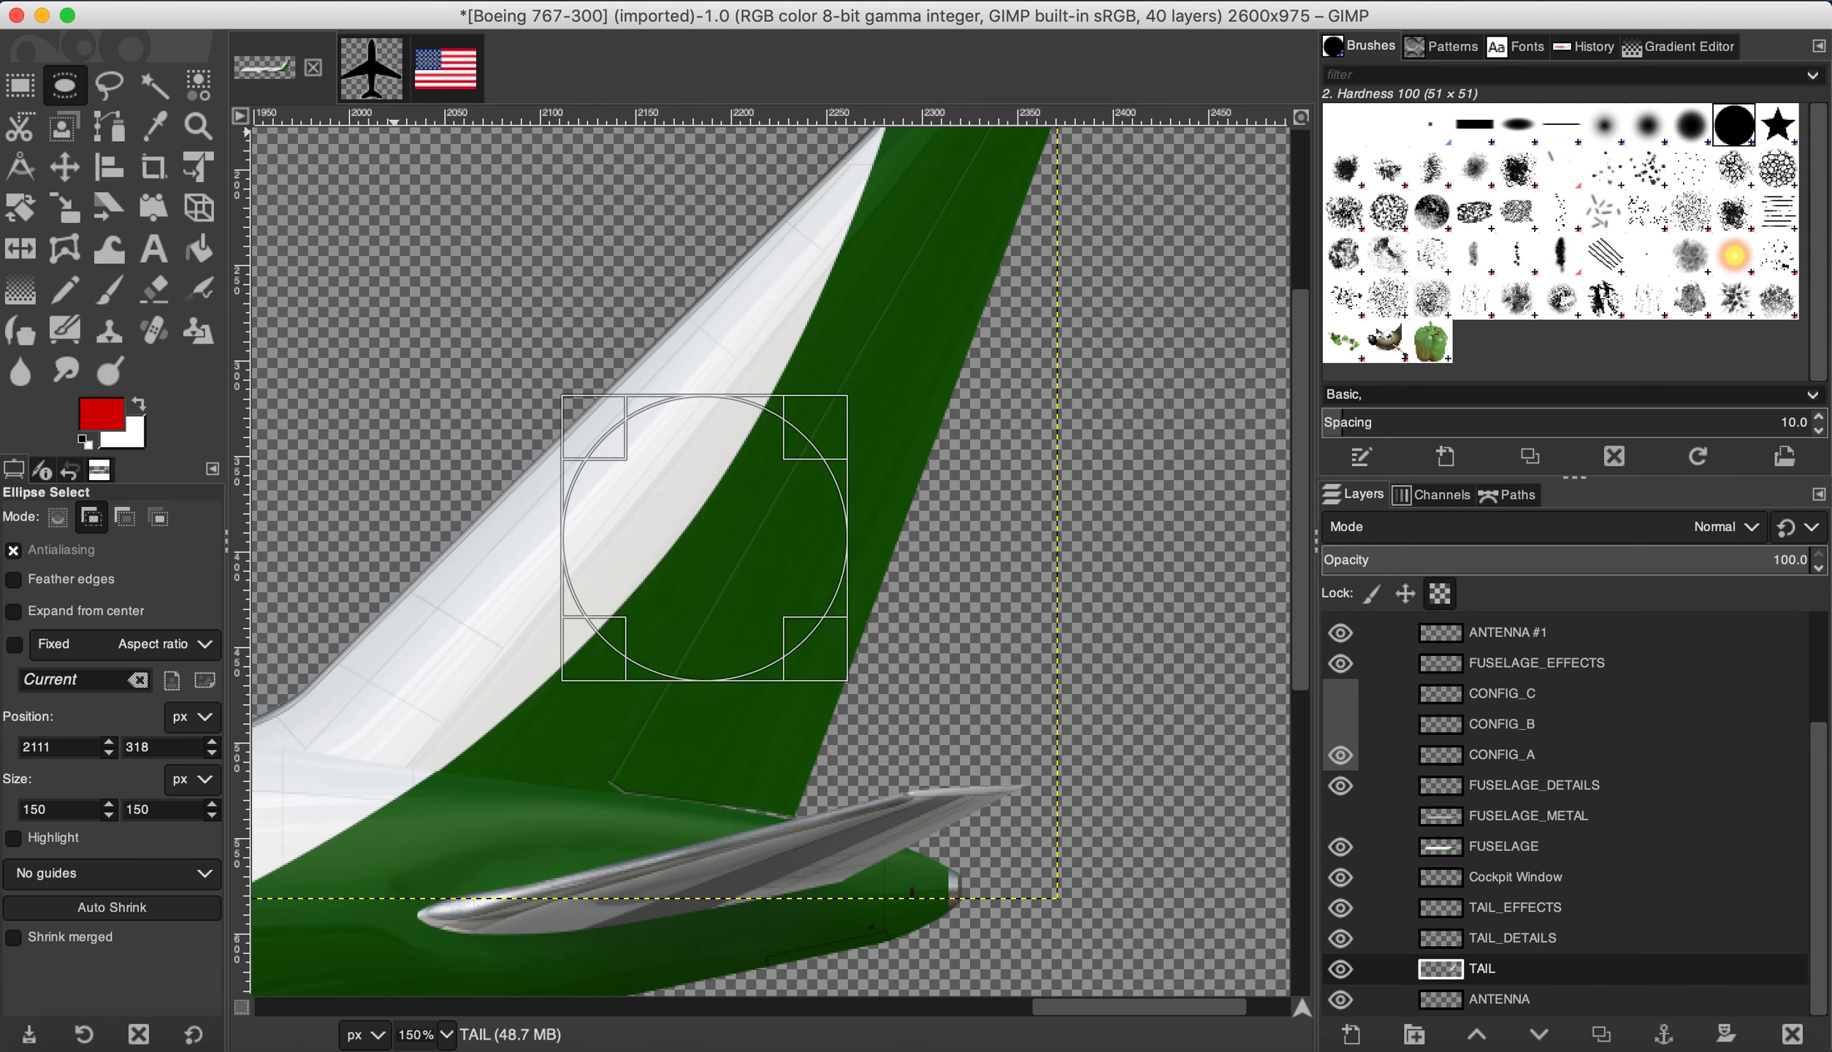
# Step: Fill the circle with red, clear the selection, and switch to the Airplane Logo image
pyautogui.click(308, 0)
pyautogui.moveTo(195, 0)
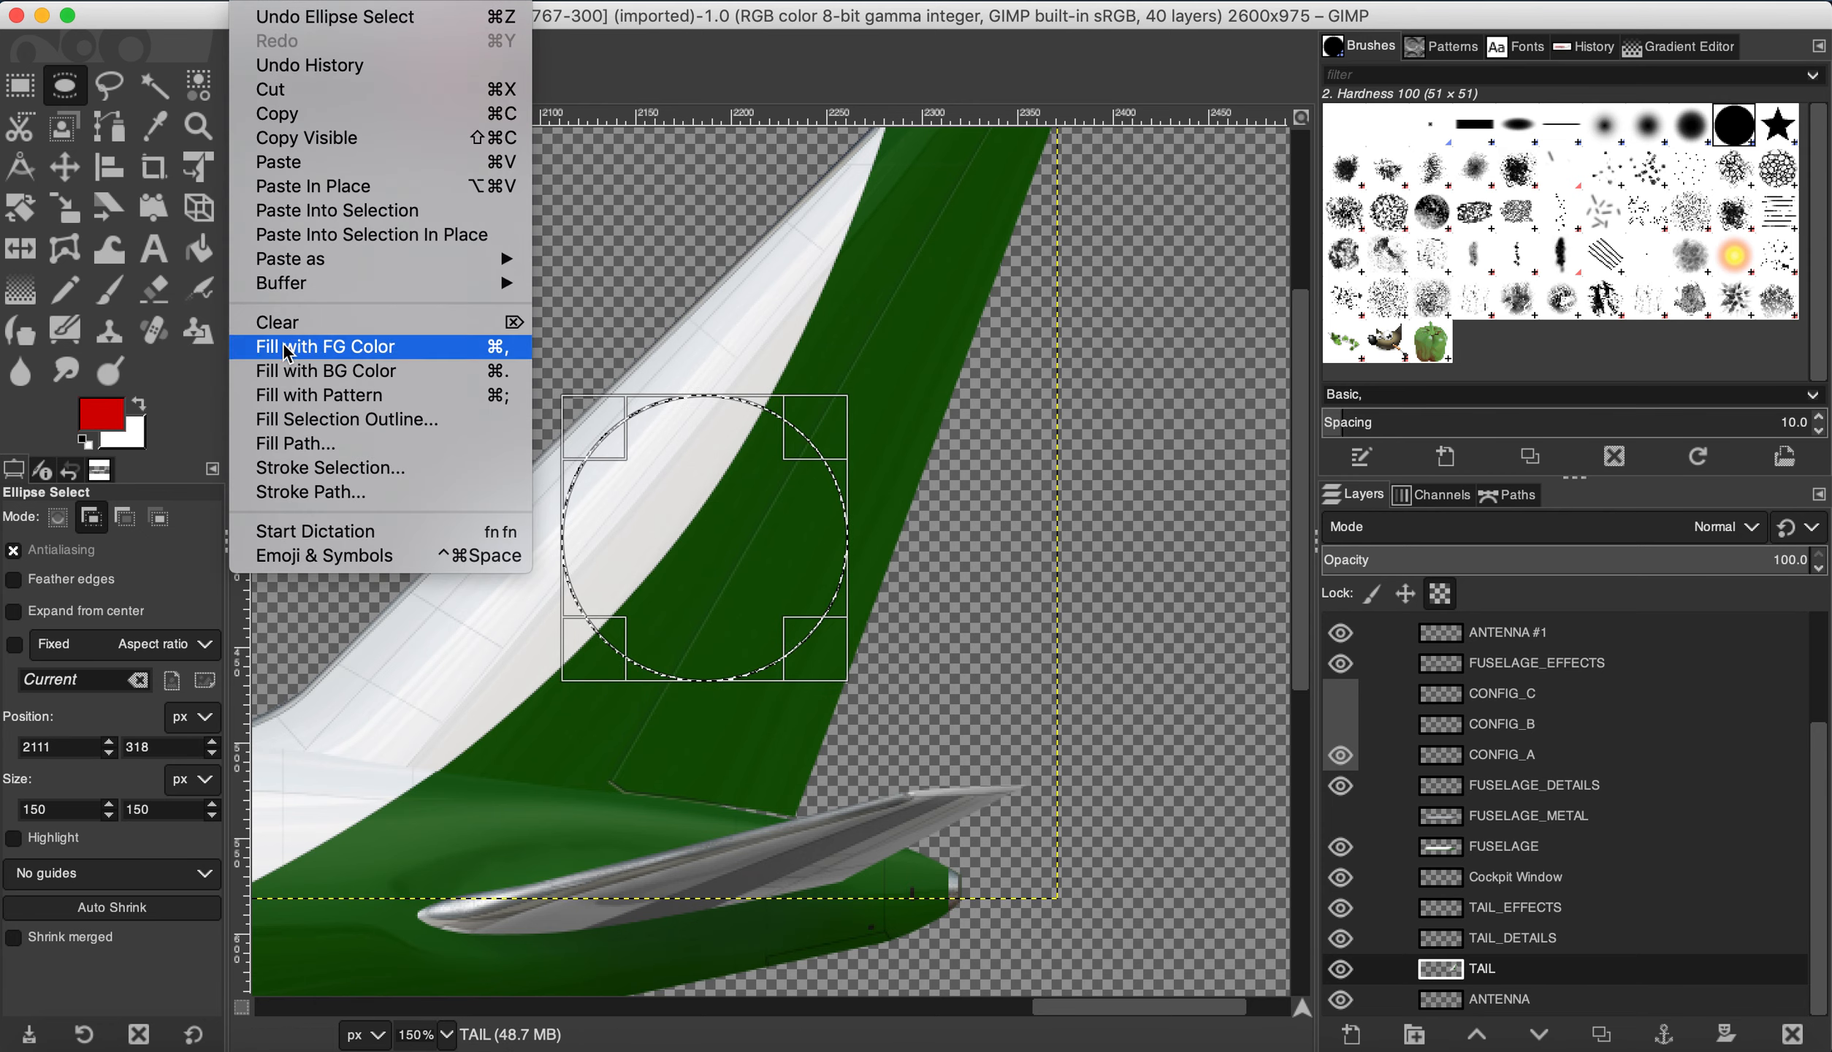
pyautogui.click(287, 355)
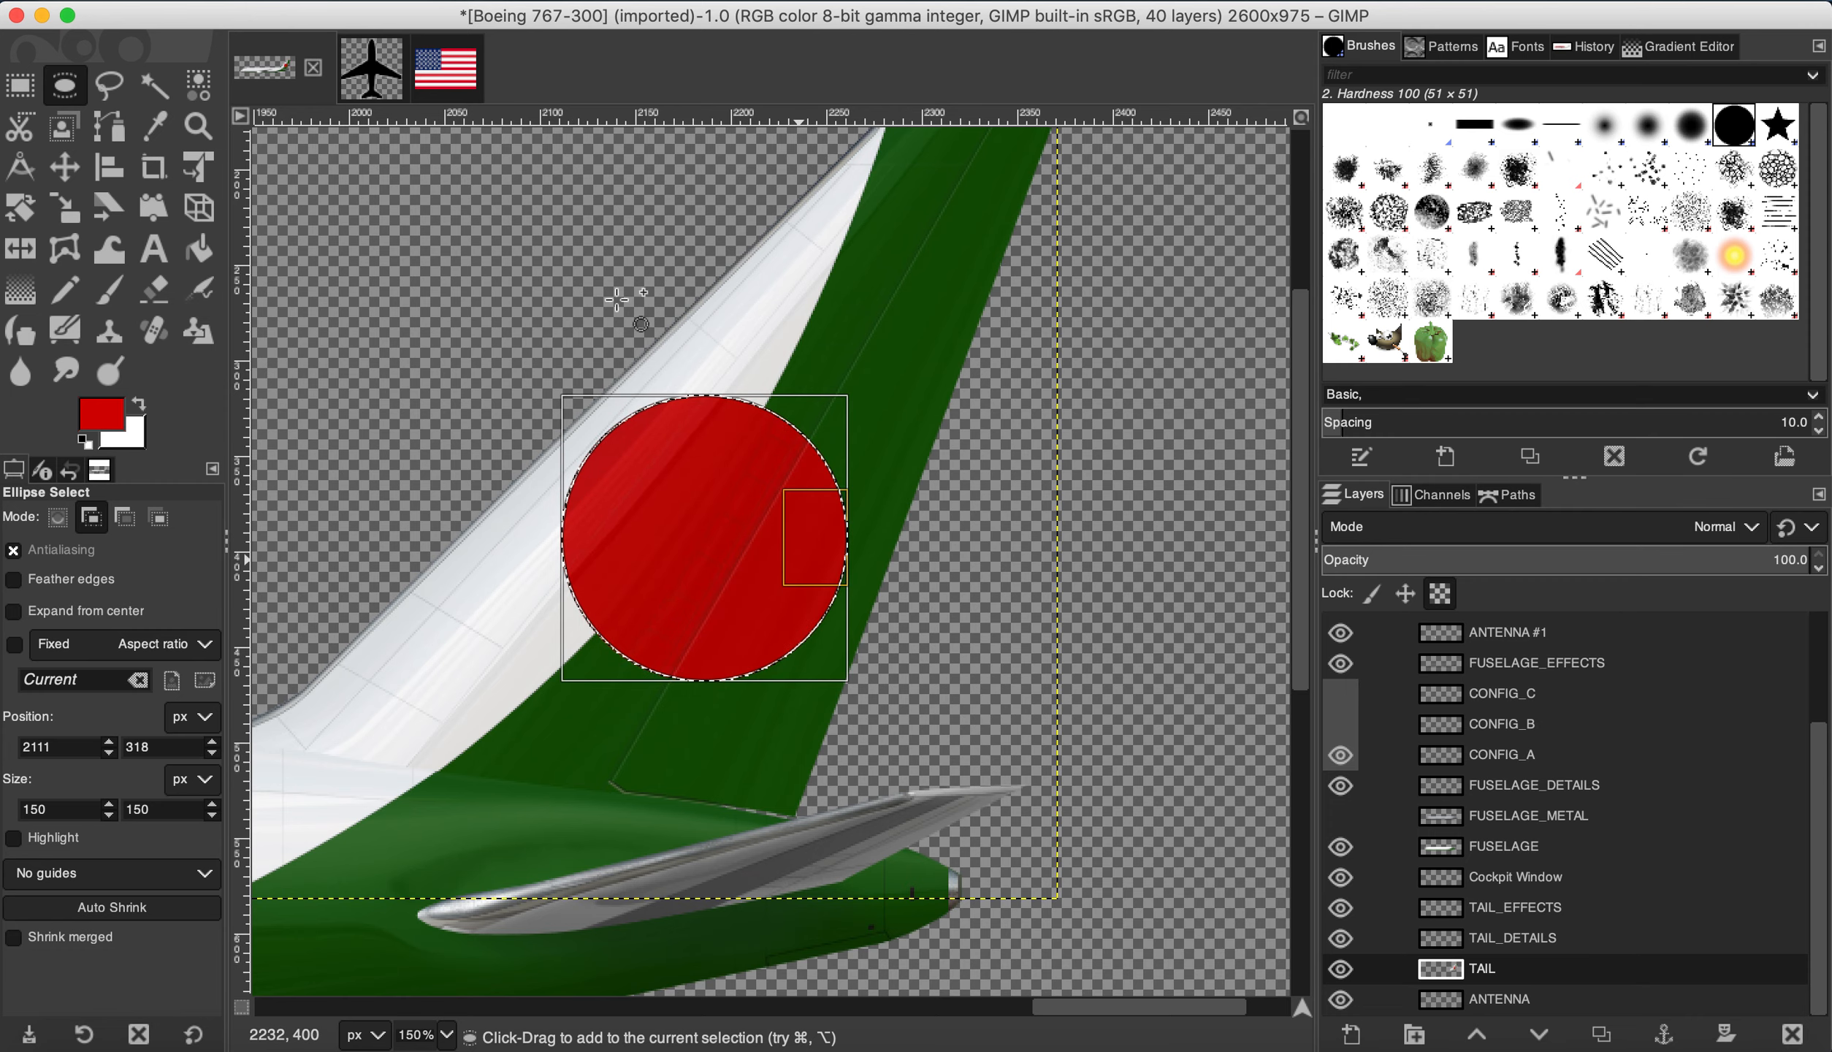
pyautogui.click(308, 0)
pyautogui.click(332, 41)
pyautogui.scroll(-6, 1029, 322)
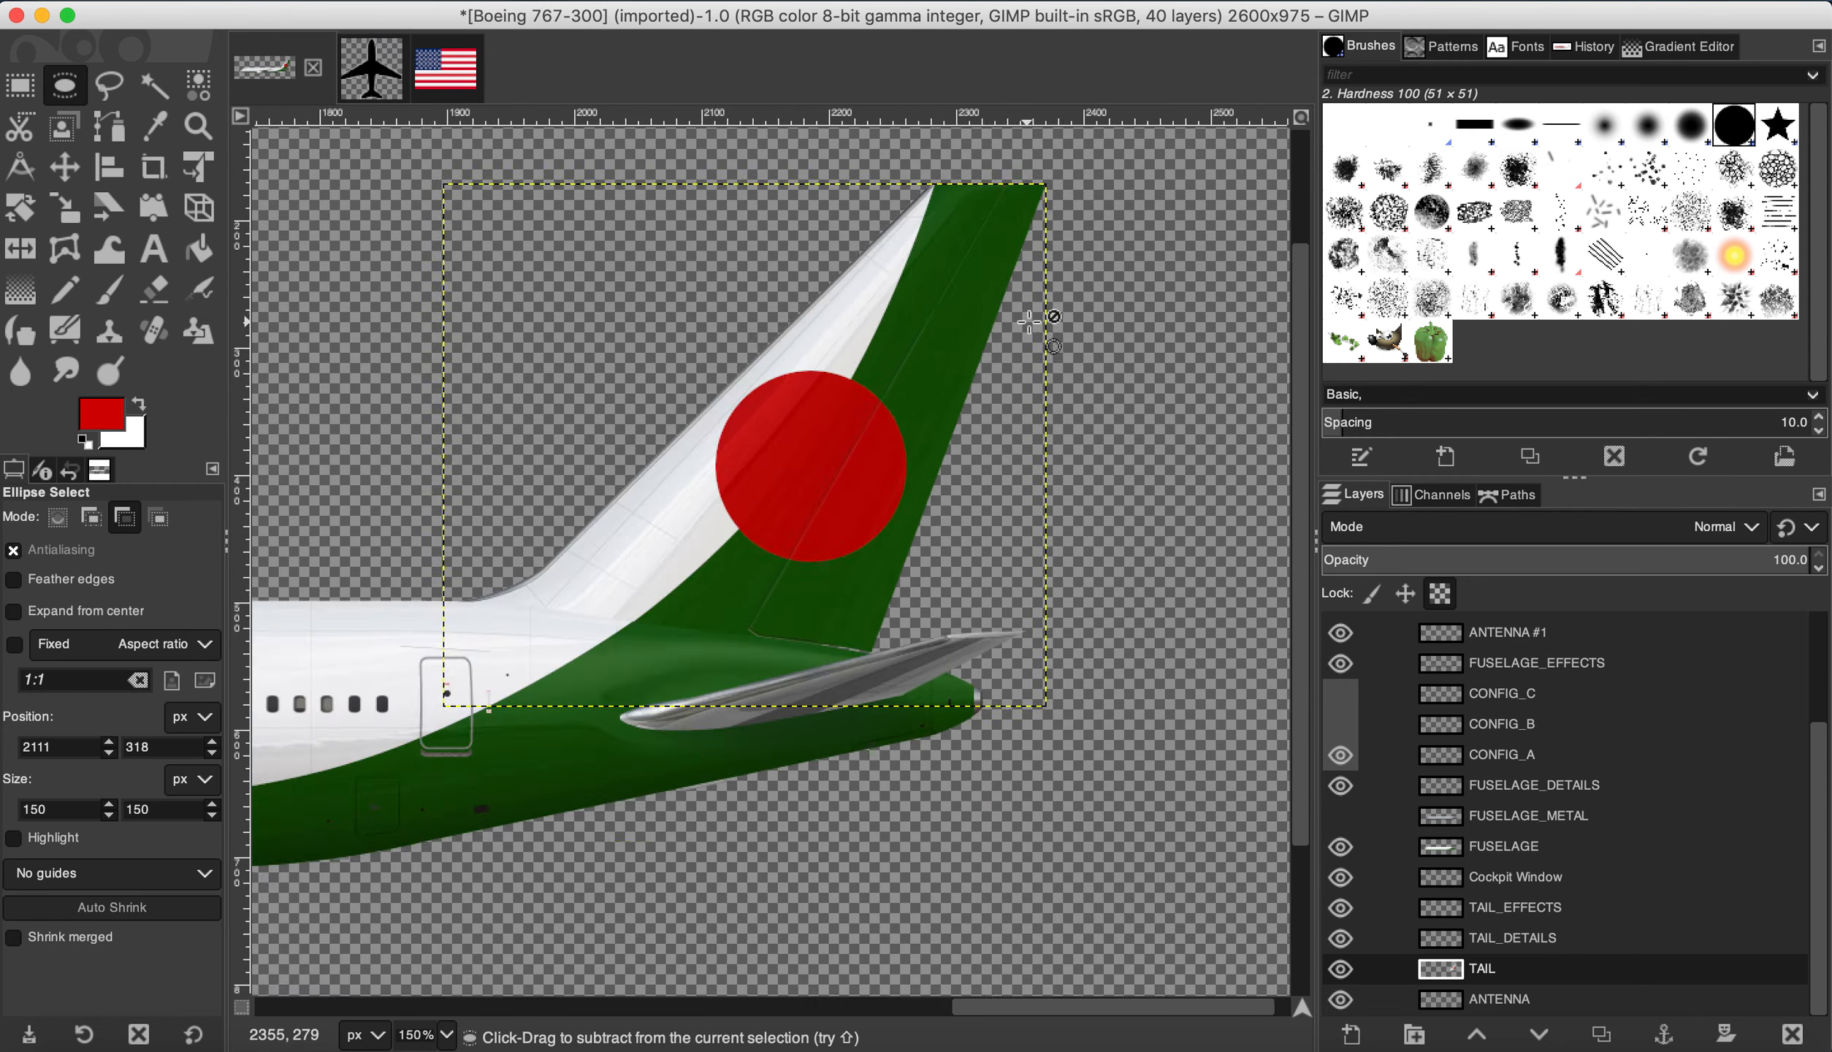
pyautogui.scroll(3, 1030, 321)
pyautogui.scroll(6, 997, 322)
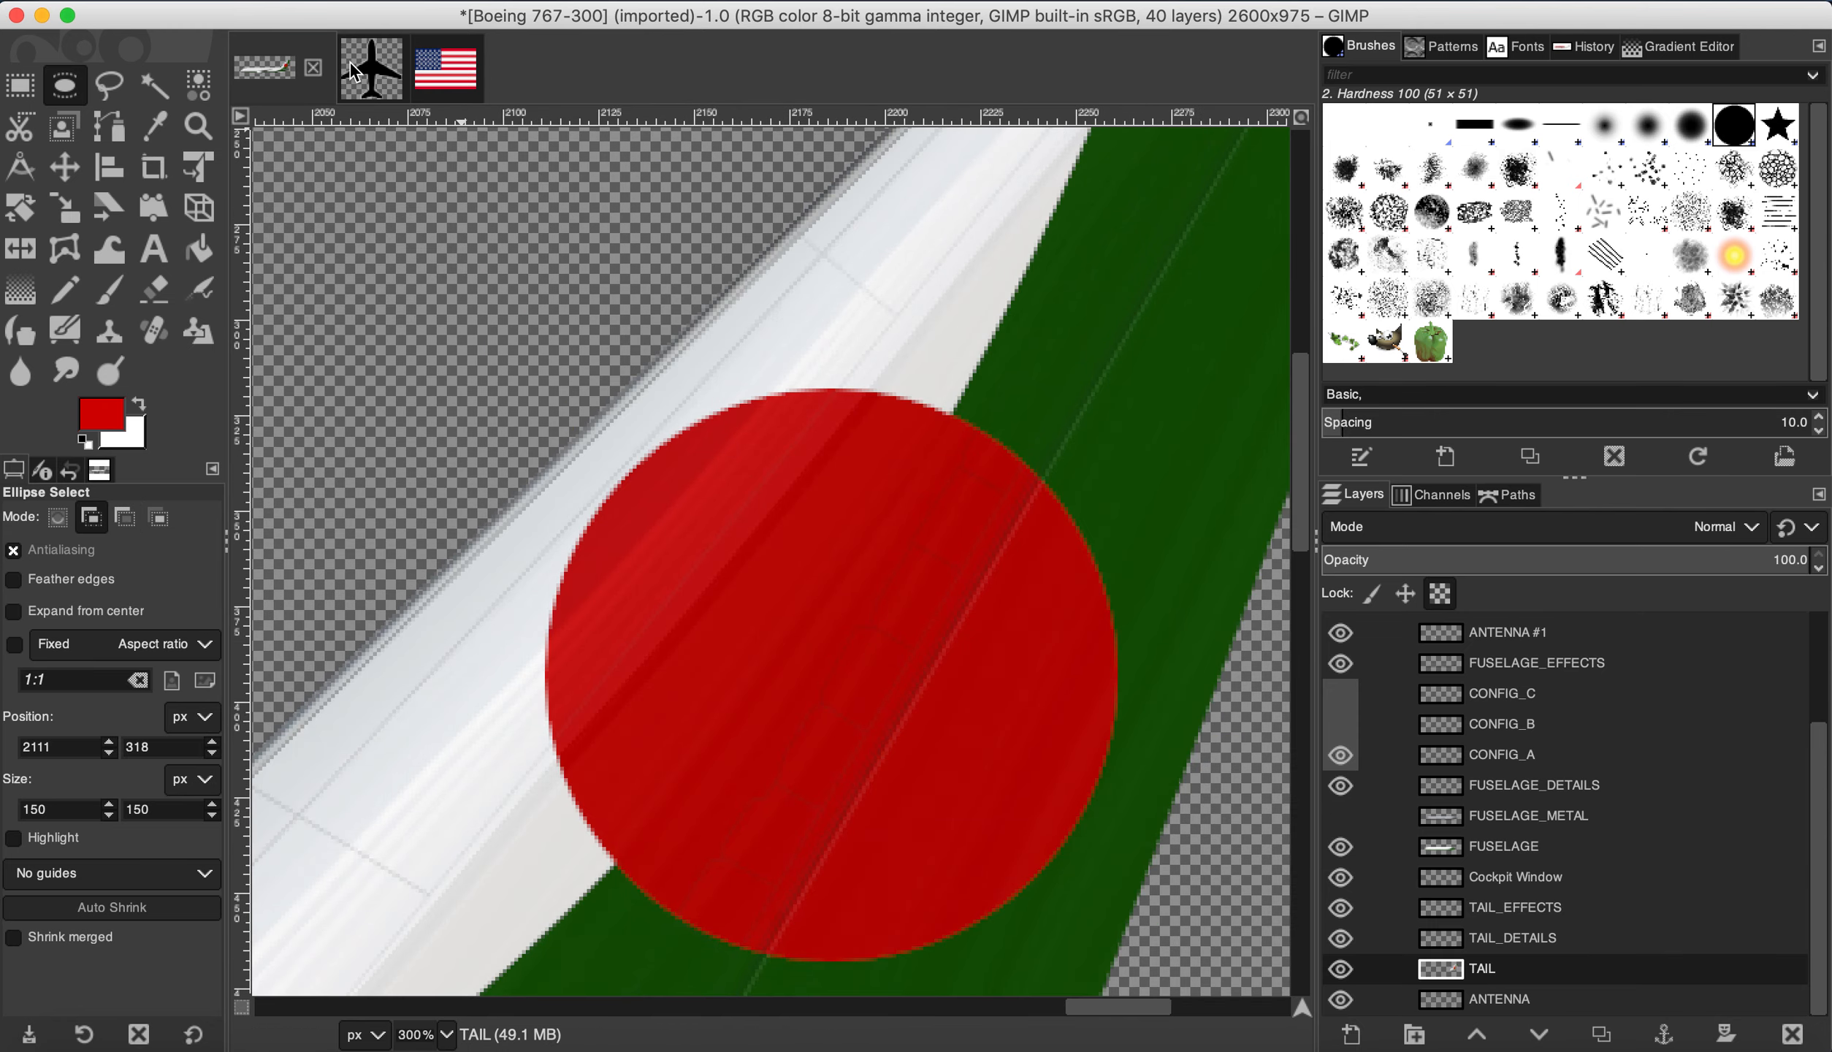
pyautogui.click(353, 71)
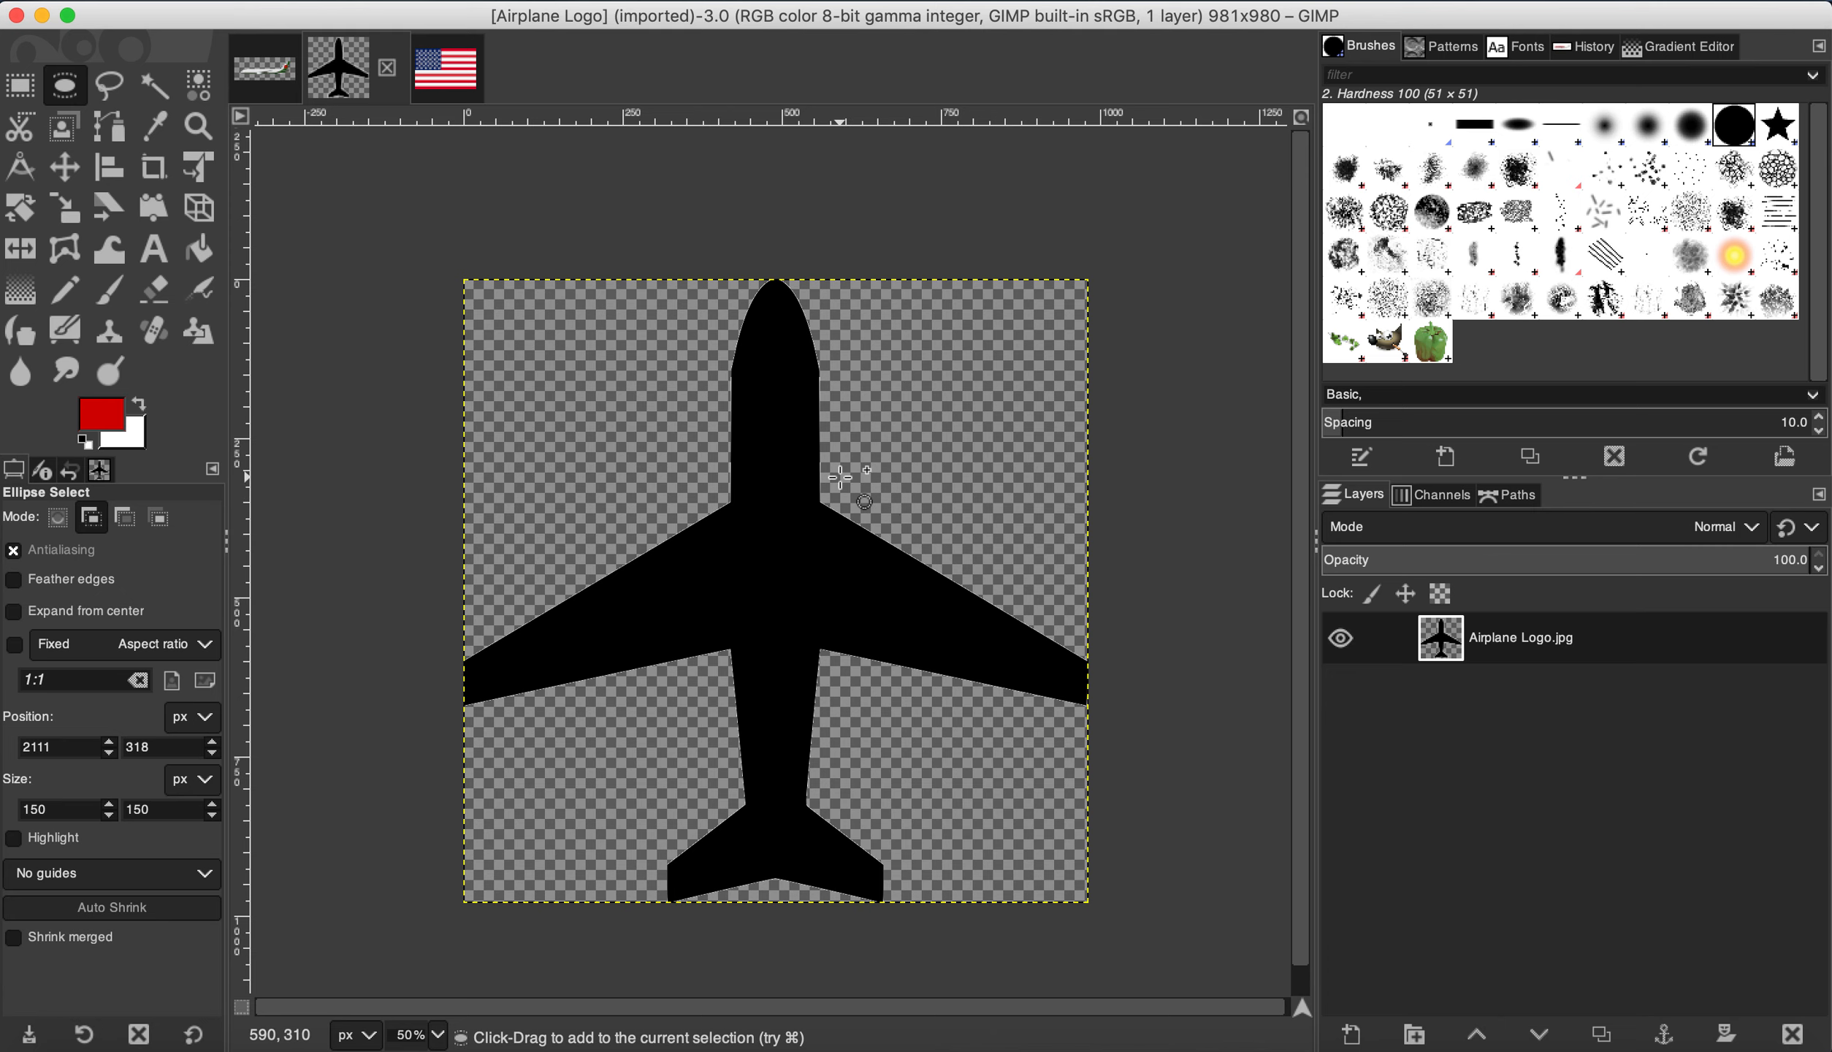
# Step: Rectangle-select the entire airplane logo and copy it
pyautogui.scroll(2, 817, 478)
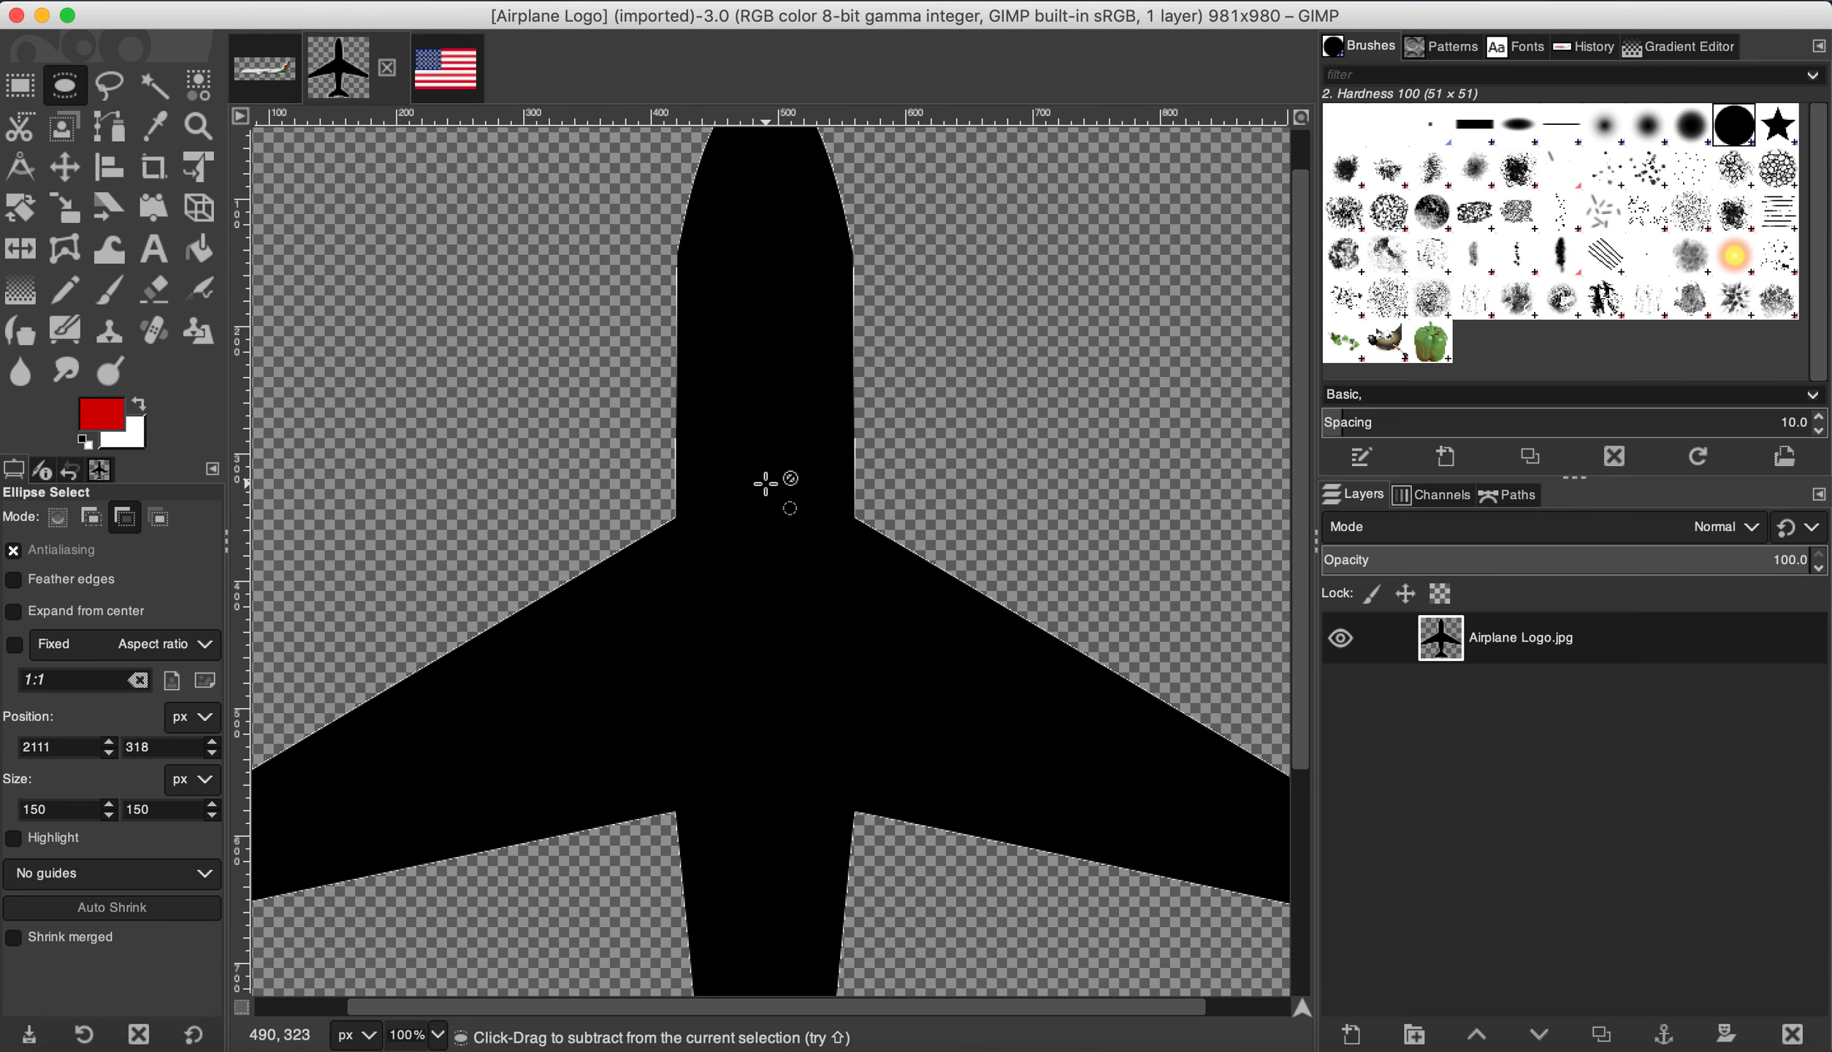
pyautogui.scroll(-3, 765, 483)
pyautogui.click(20, 86)
pyautogui.moveTo(539, 308); pyautogui.dragTo(1012, 772)
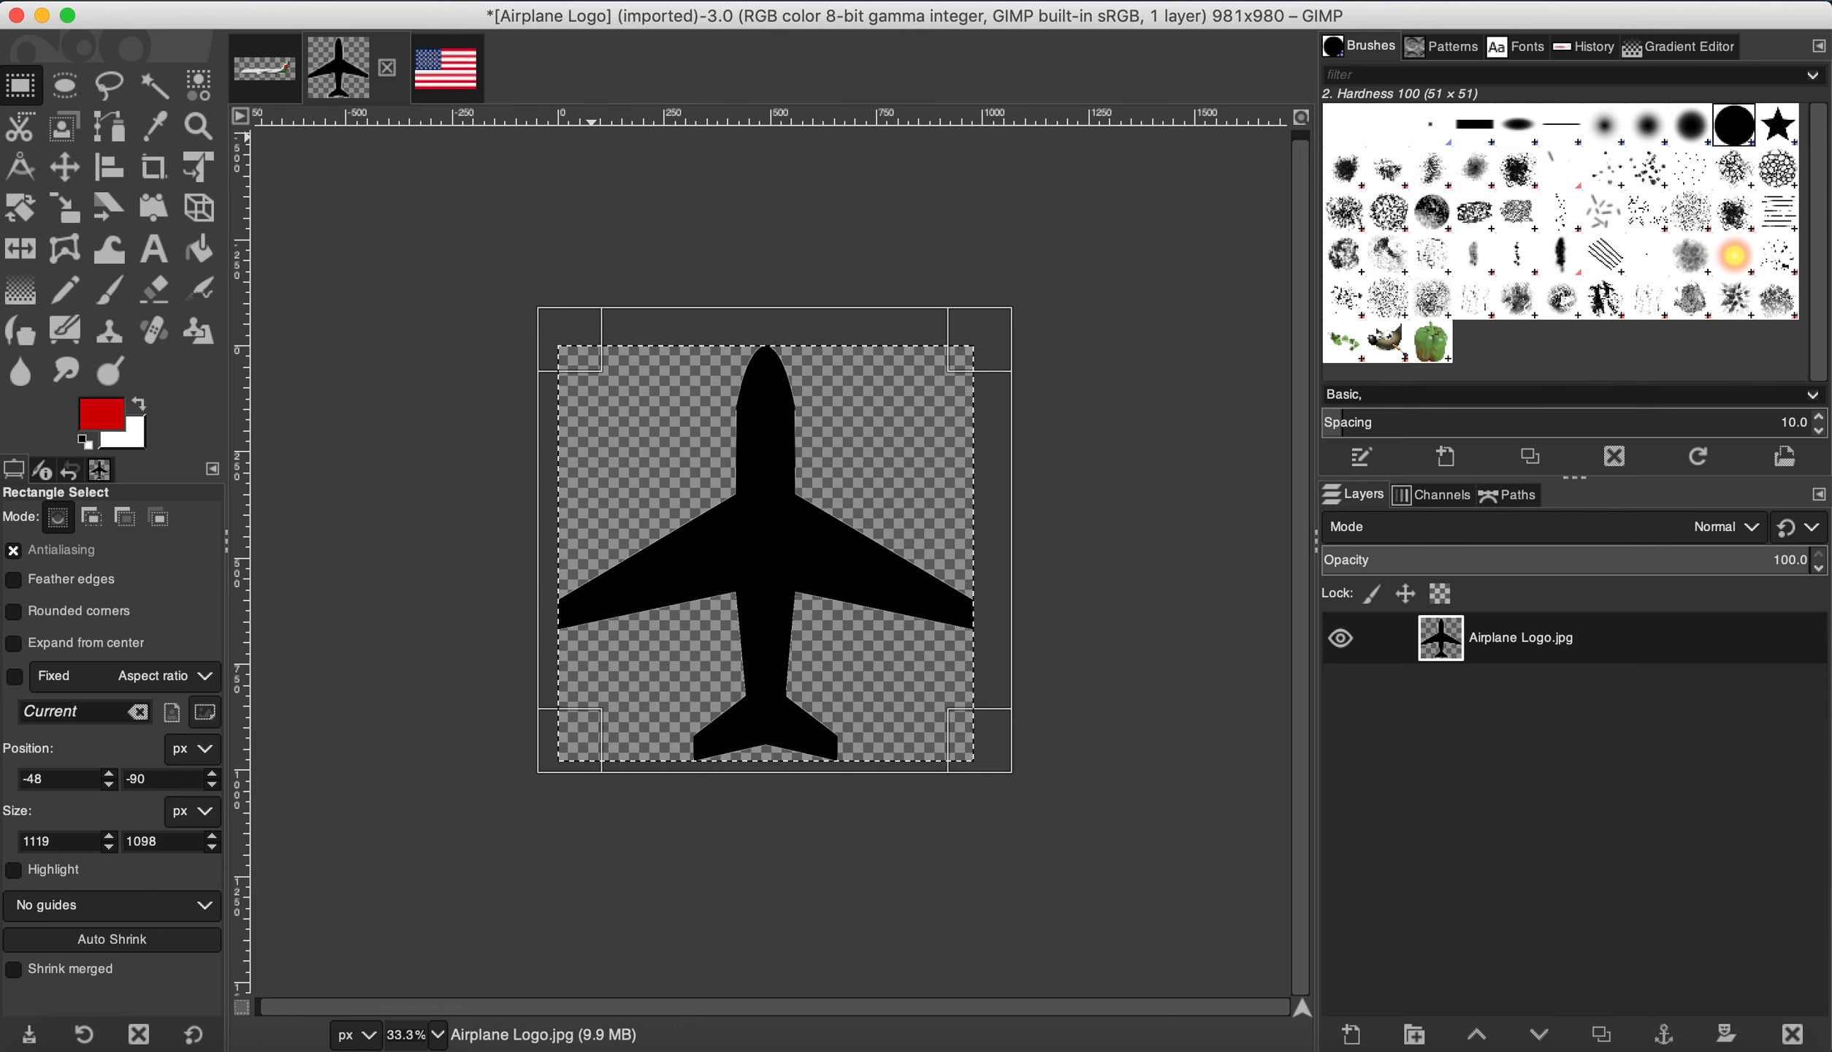
pyautogui.click(329, 4)
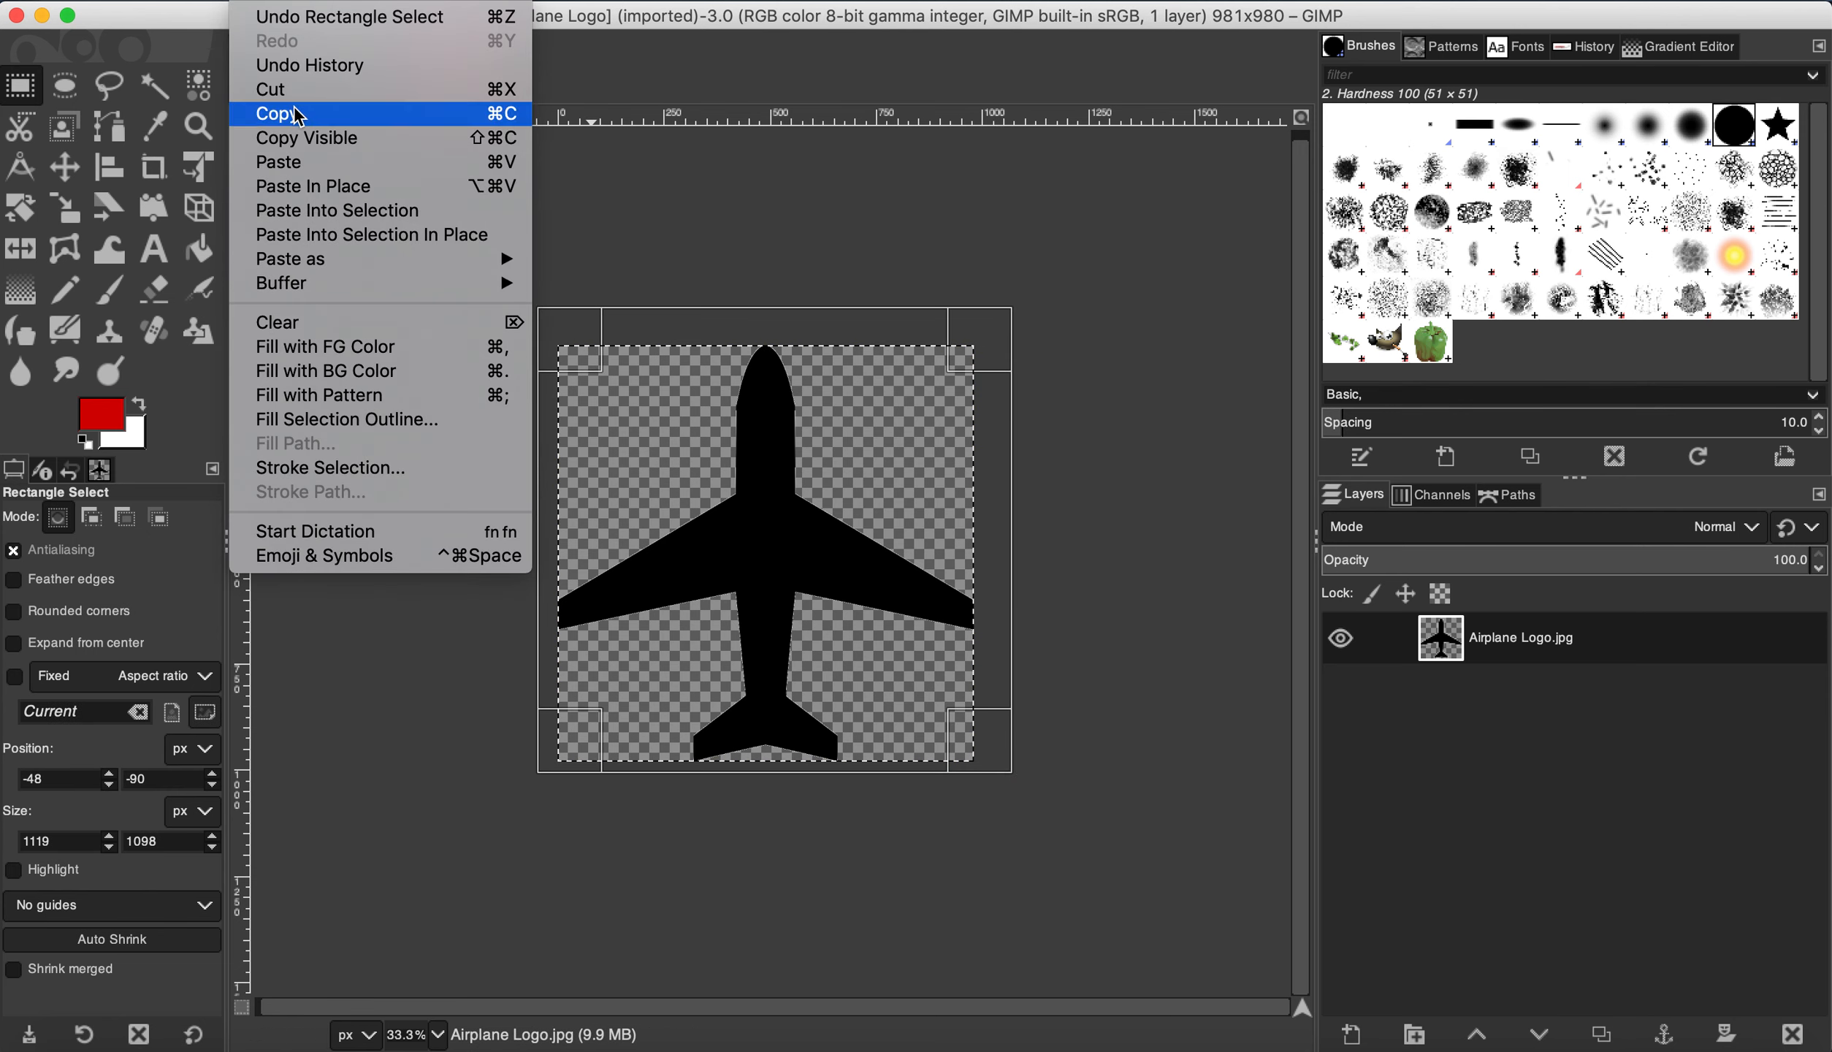
pyautogui.click(296, 114)
# Step: Switch back to the Boeing 767-300 image and paste the airplane silhouette
pyautogui.click(256, 46)
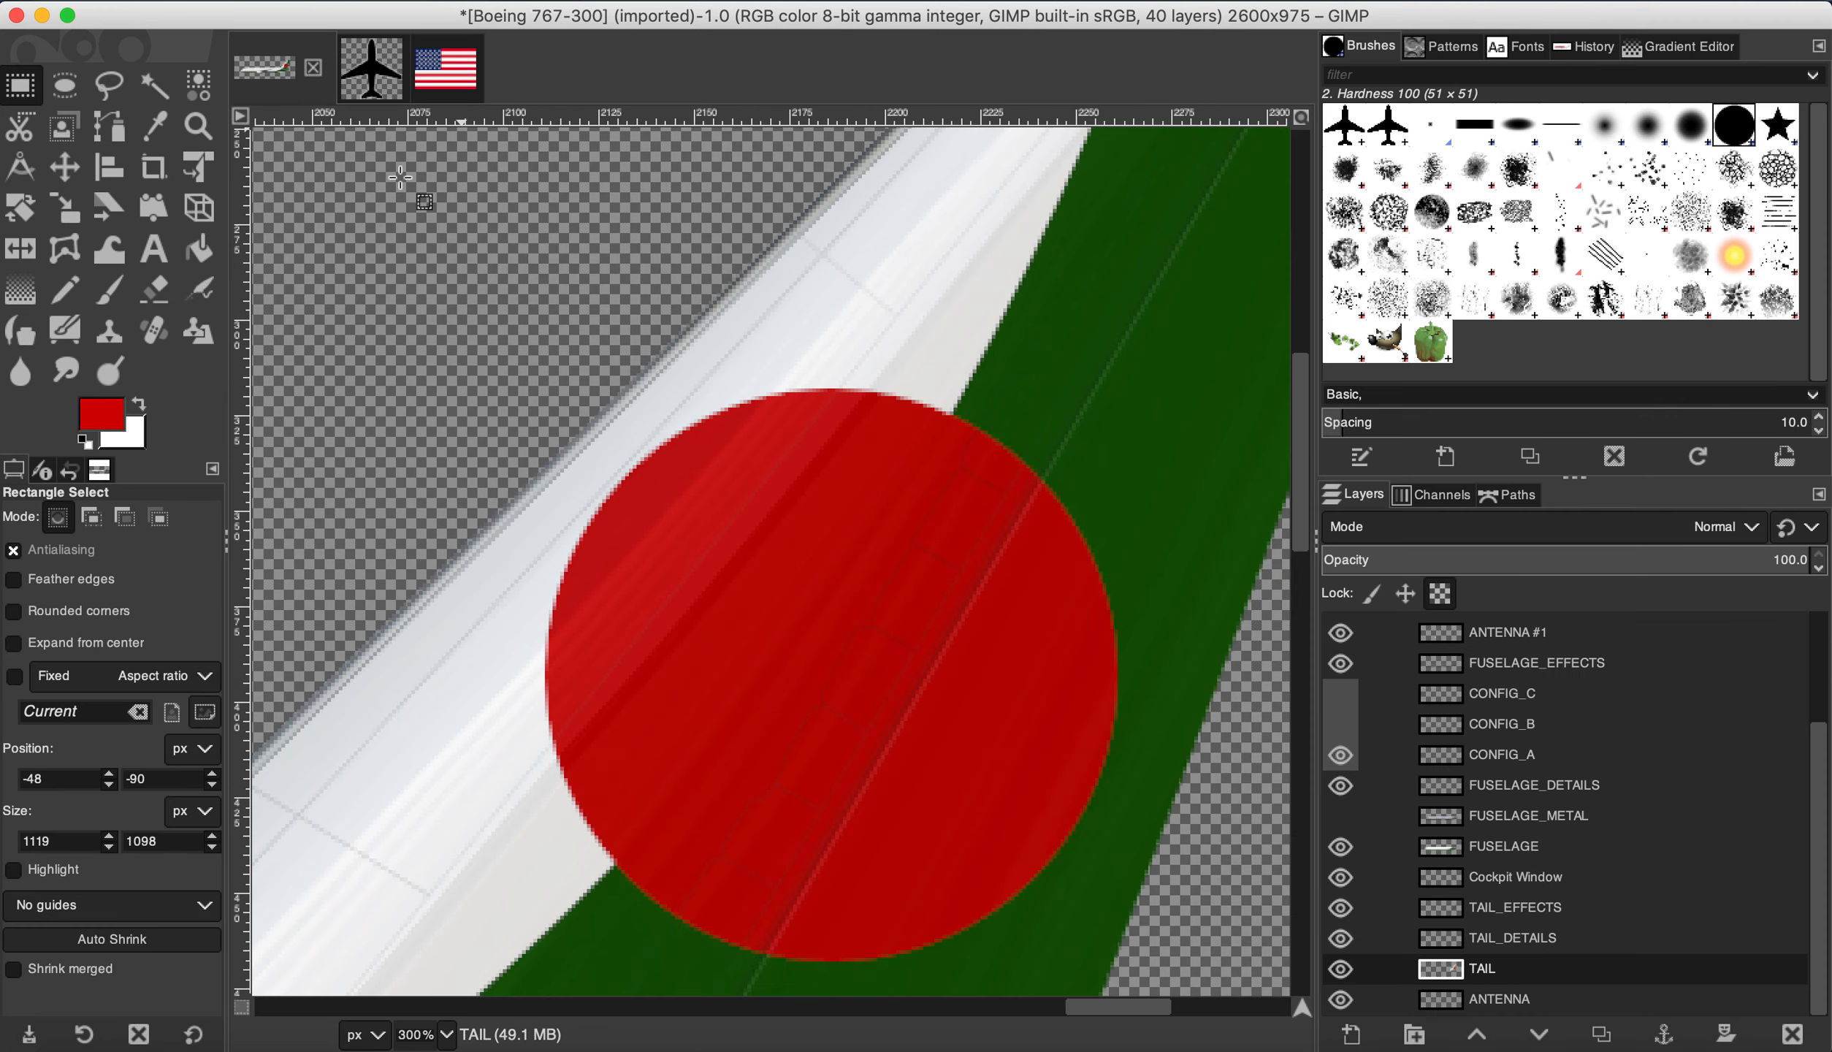
pyautogui.click(198, 3)
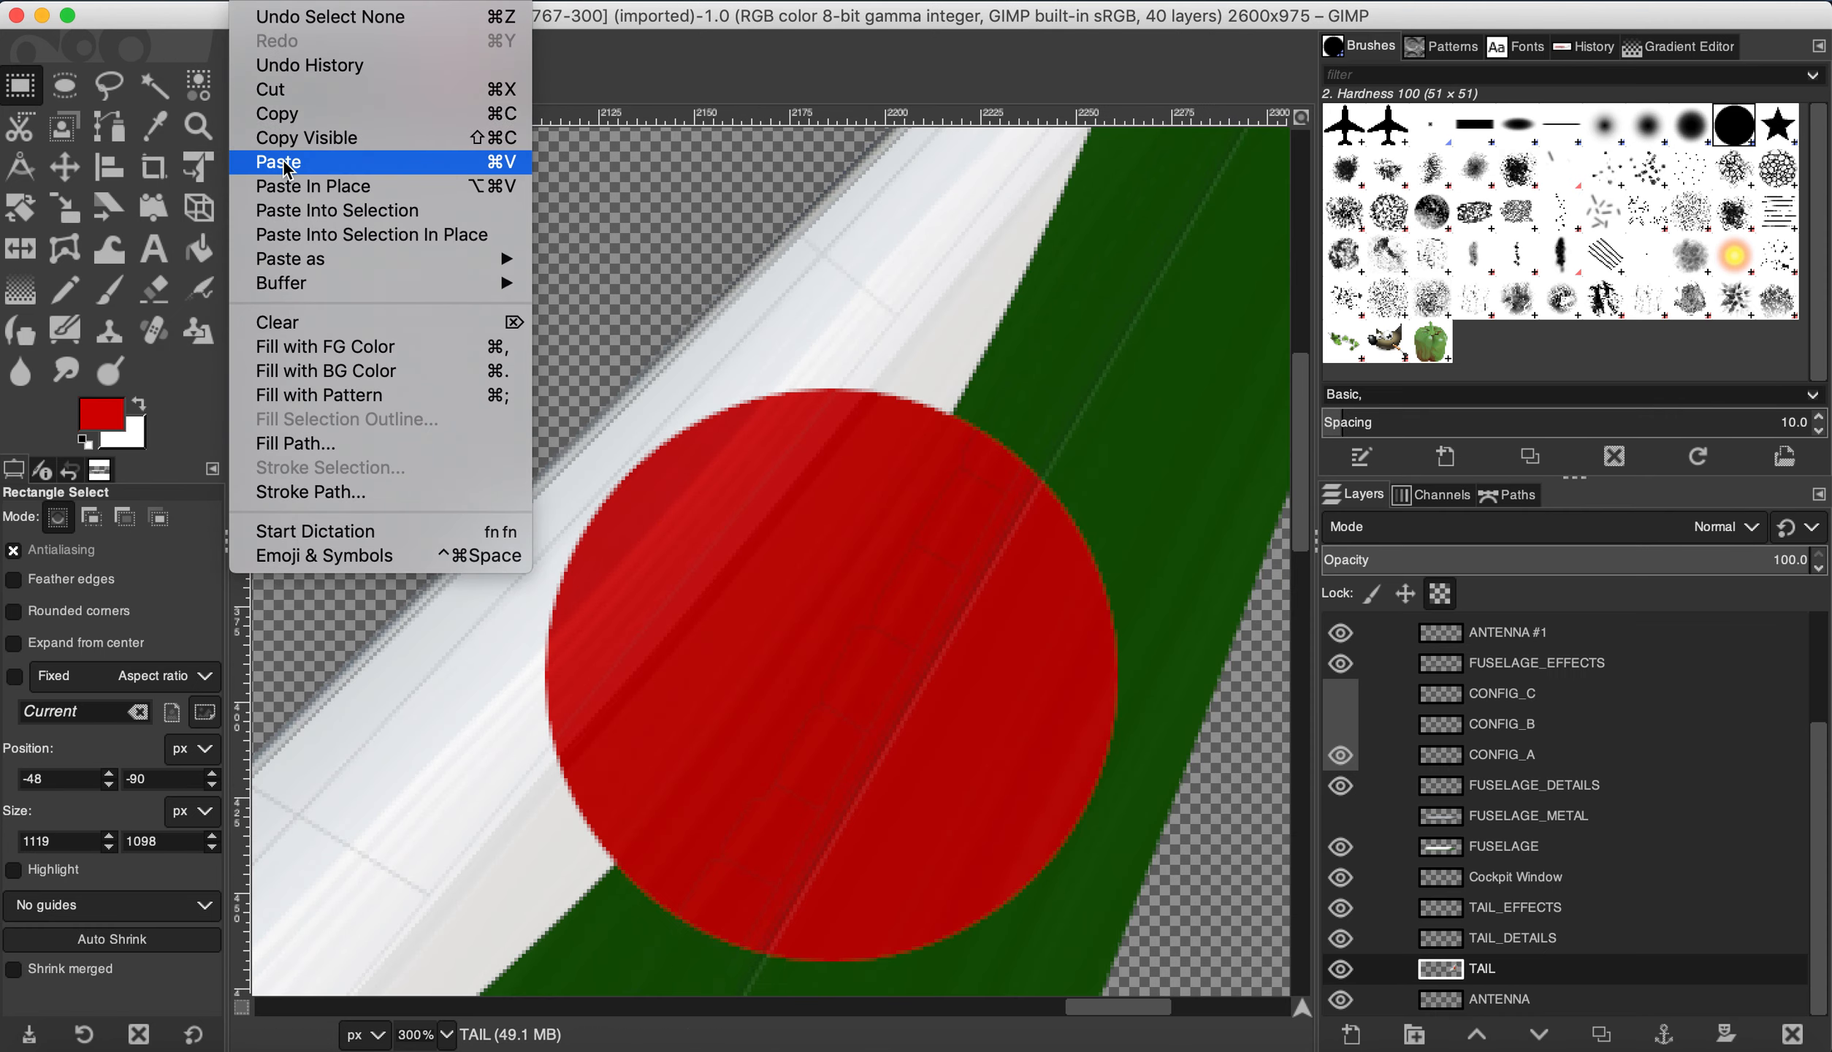
pyautogui.click(1549, 962)
pyautogui.click(194, 3)
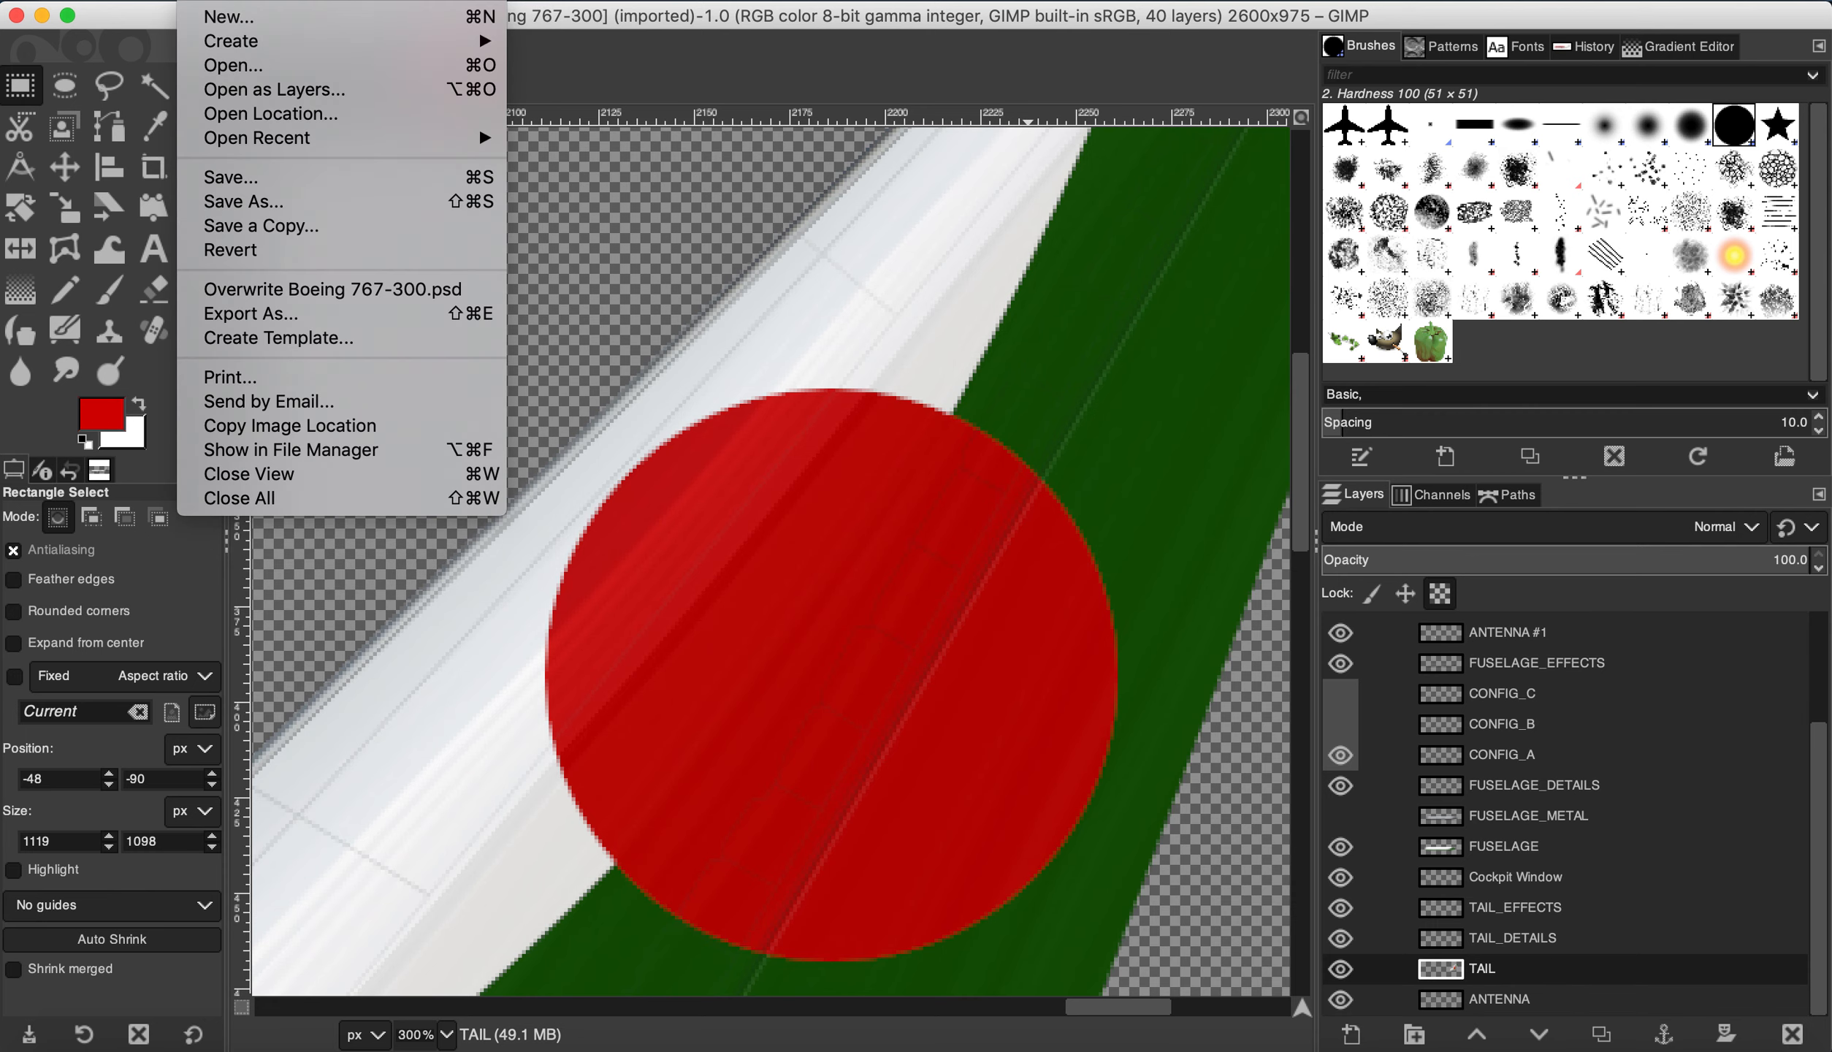
pyautogui.moveTo(254, 3)
pyautogui.click(293, 161)
# Step: Scale the pasted airplane down to 88×88 px and move it onto the red tail circle
pyautogui.scroll(-5, 774, 358)
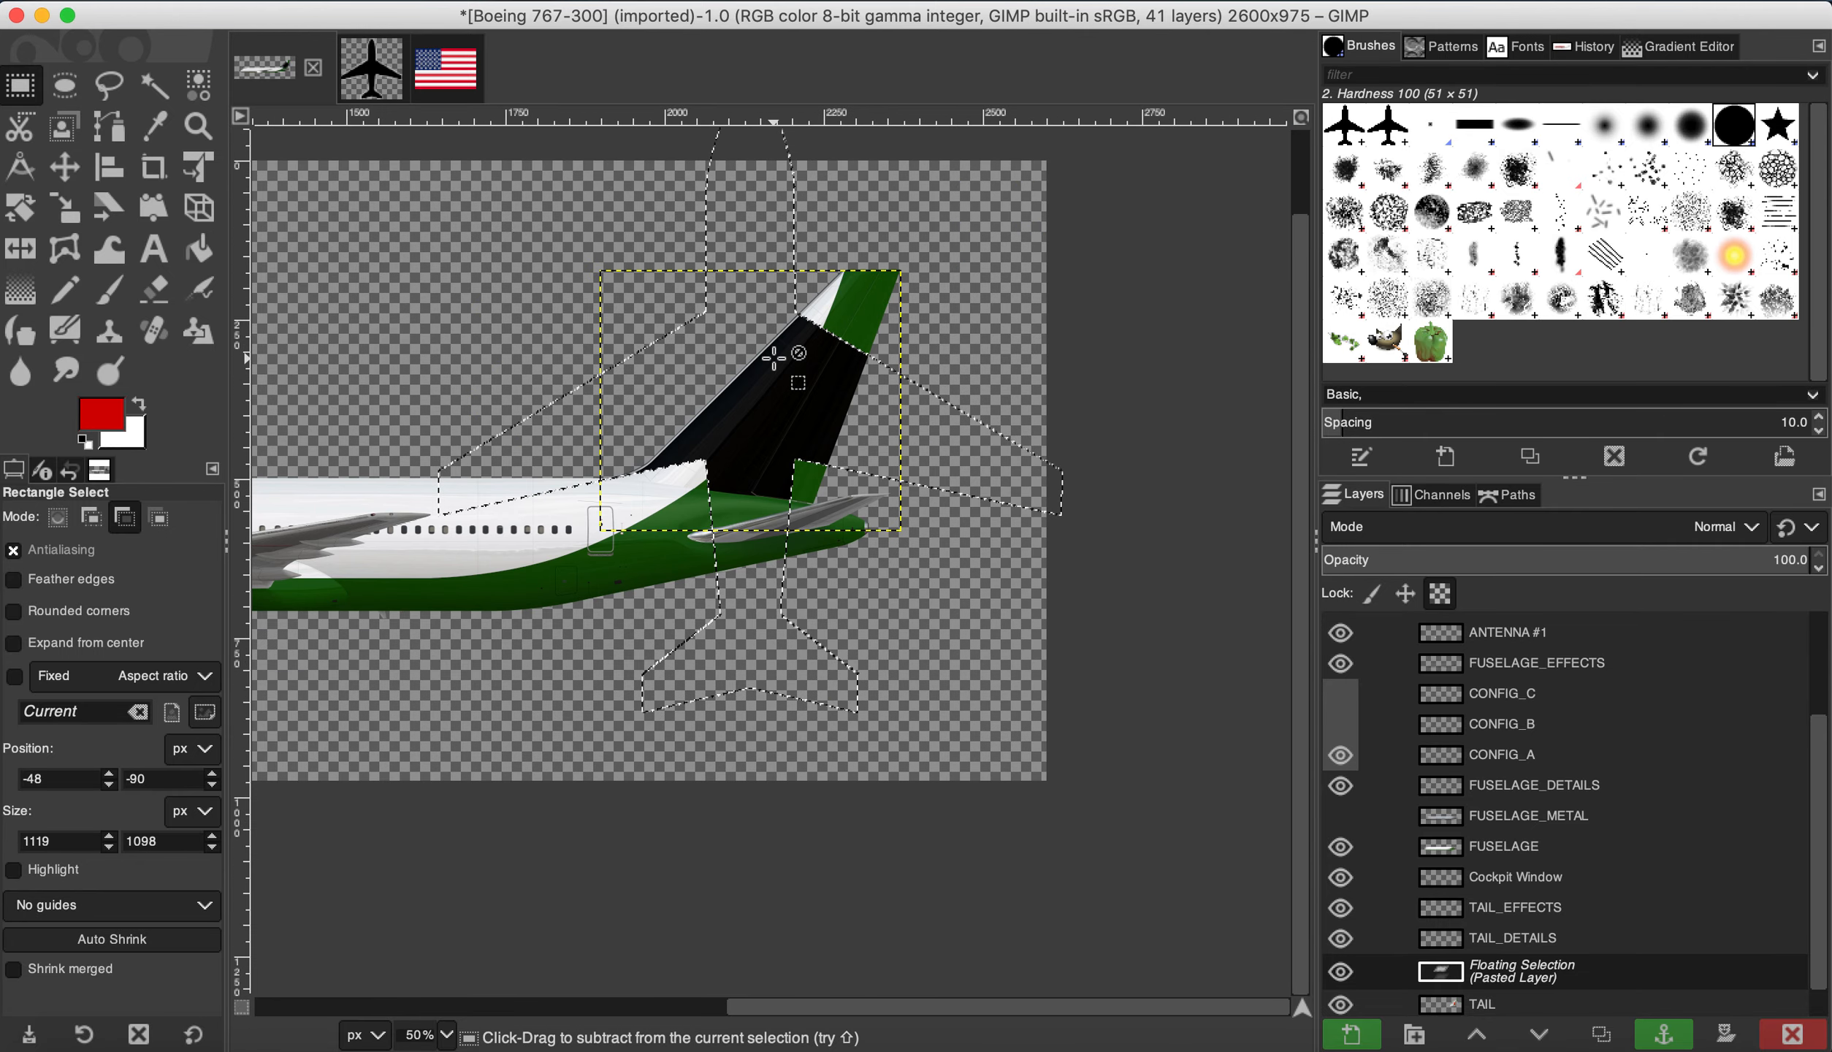
pyautogui.scroll(1, 774, 358)
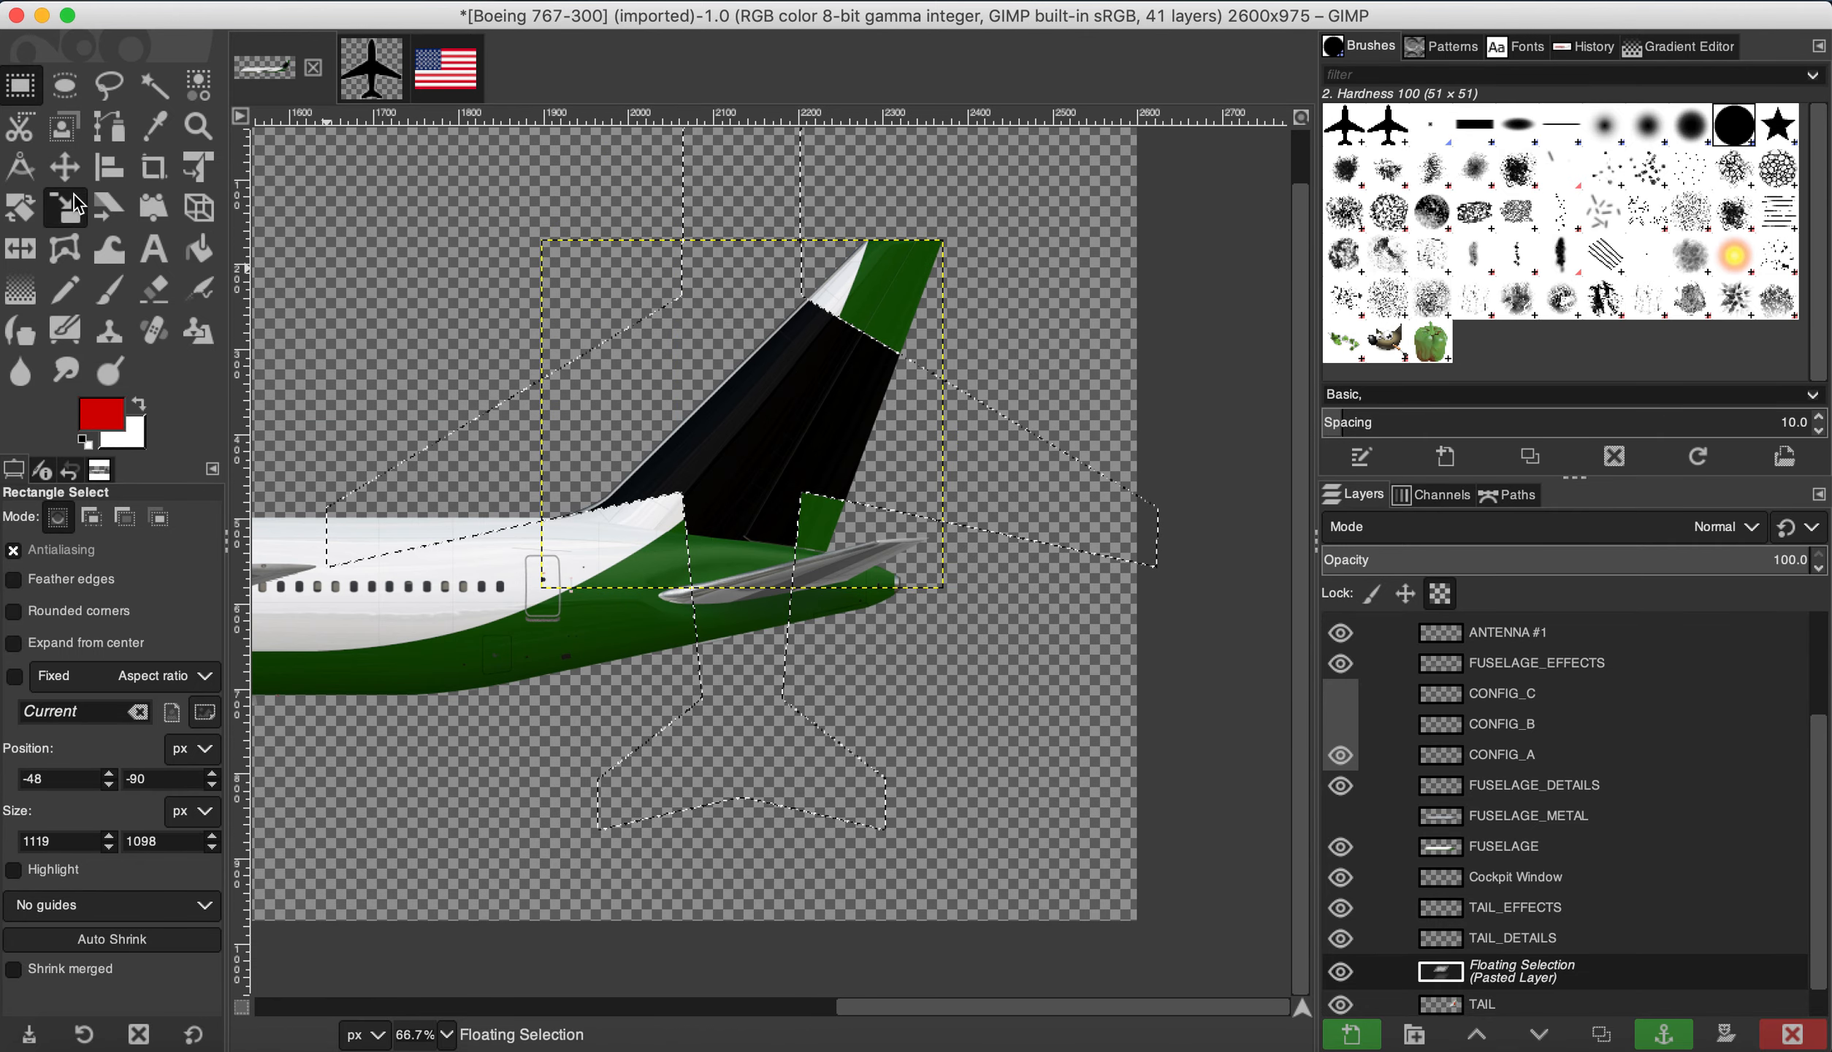
pyautogui.click(73, 206)
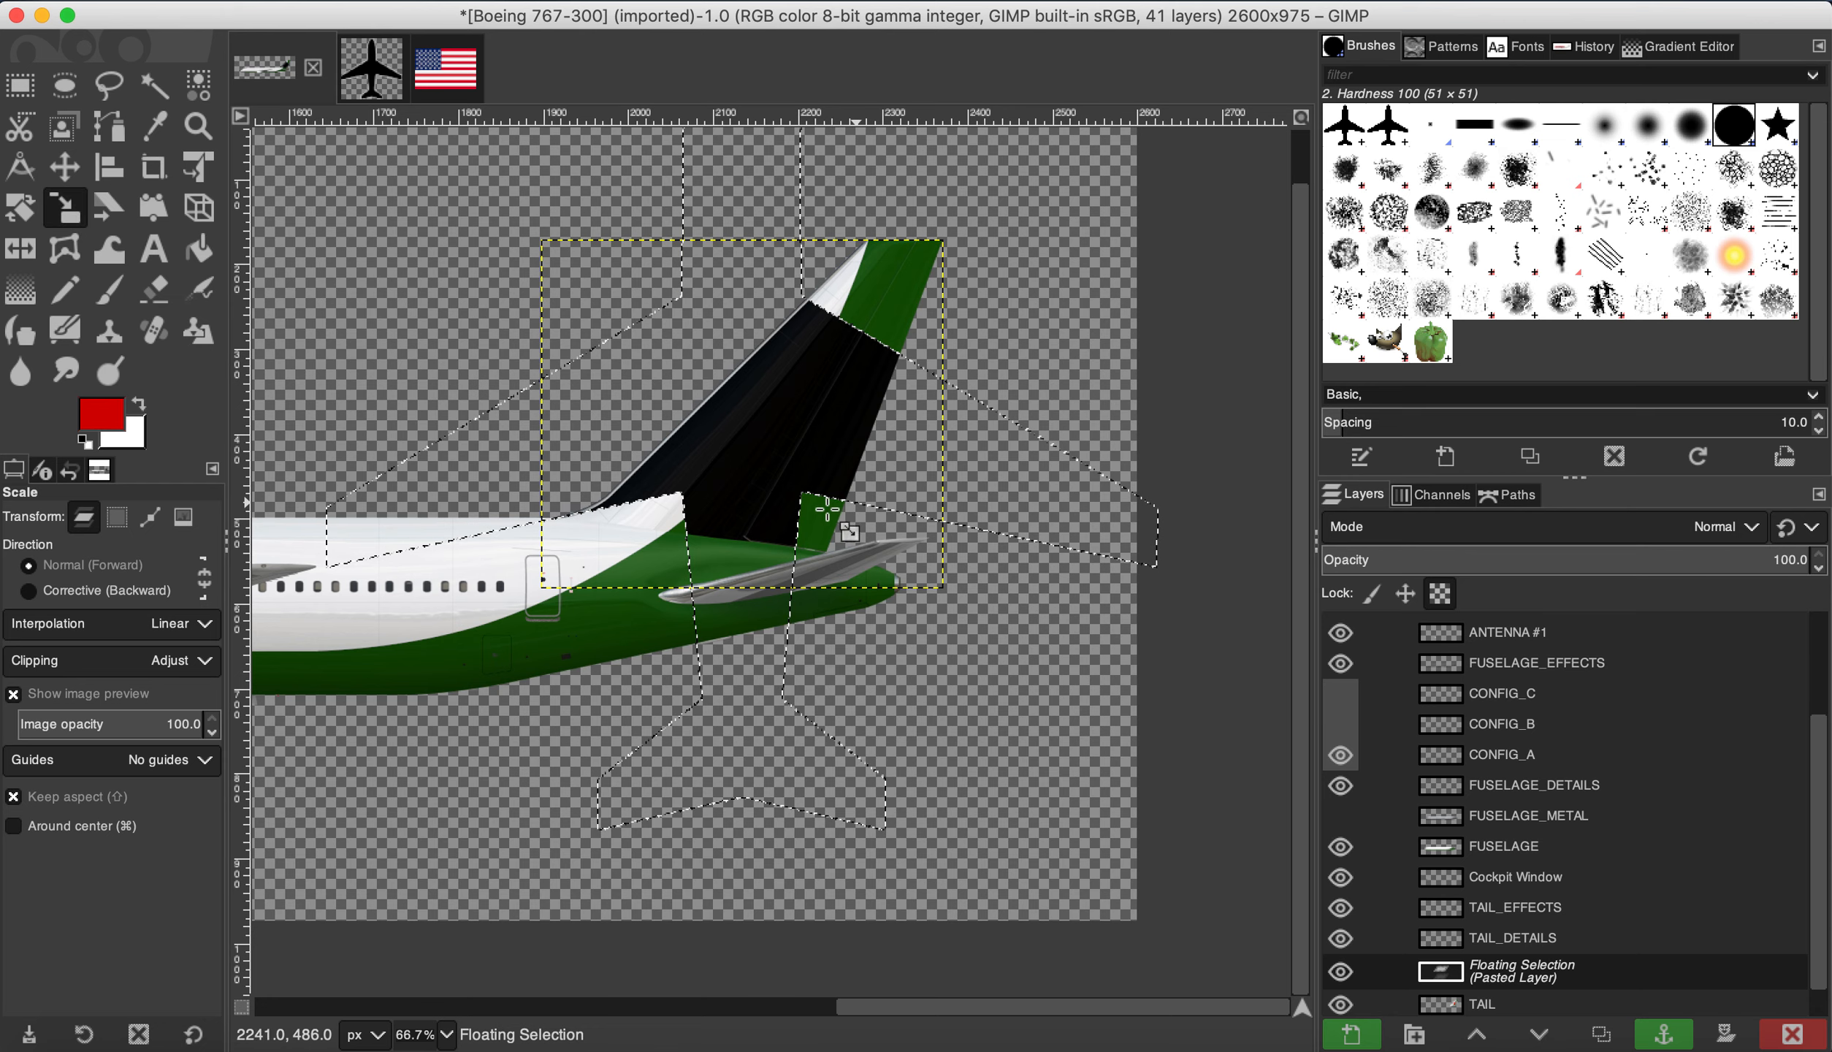
pyautogui.scroll(-2, 763, 394)
pyautogui.scroll(1, 762, 404)
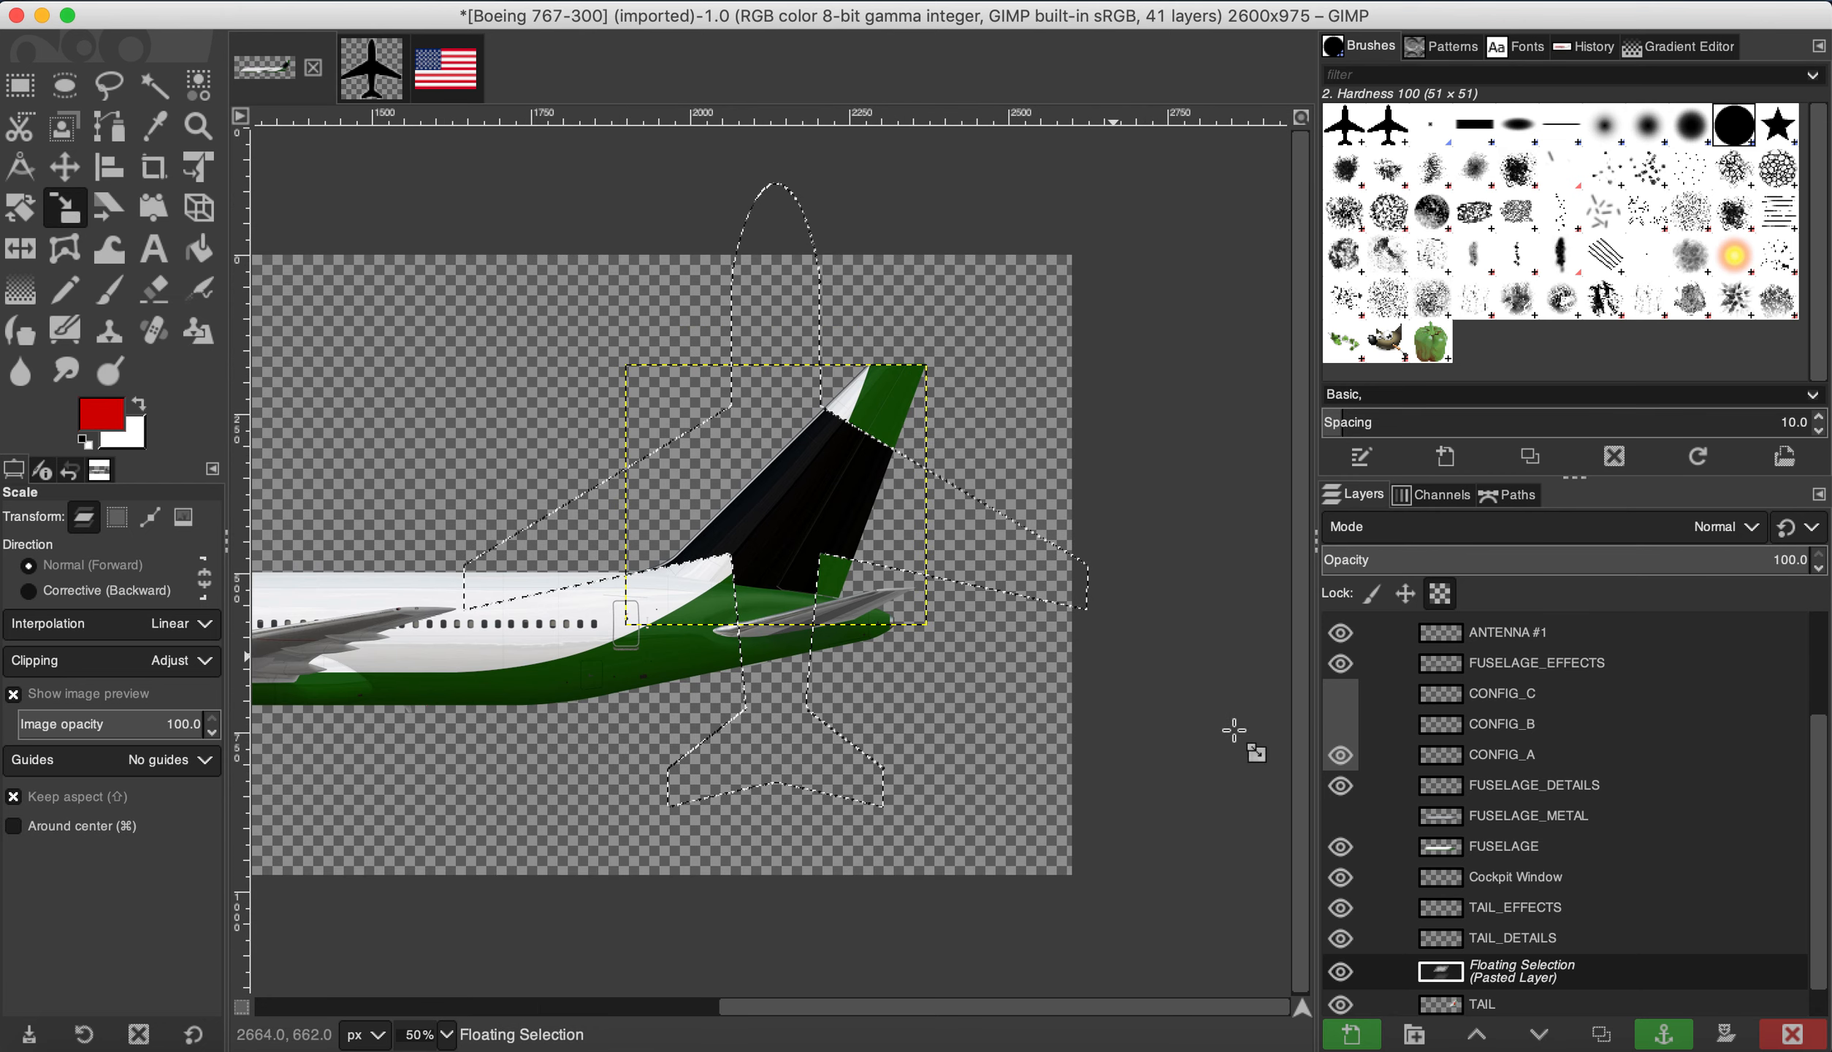
pyautogui.scroll(-1, 1611, 920)
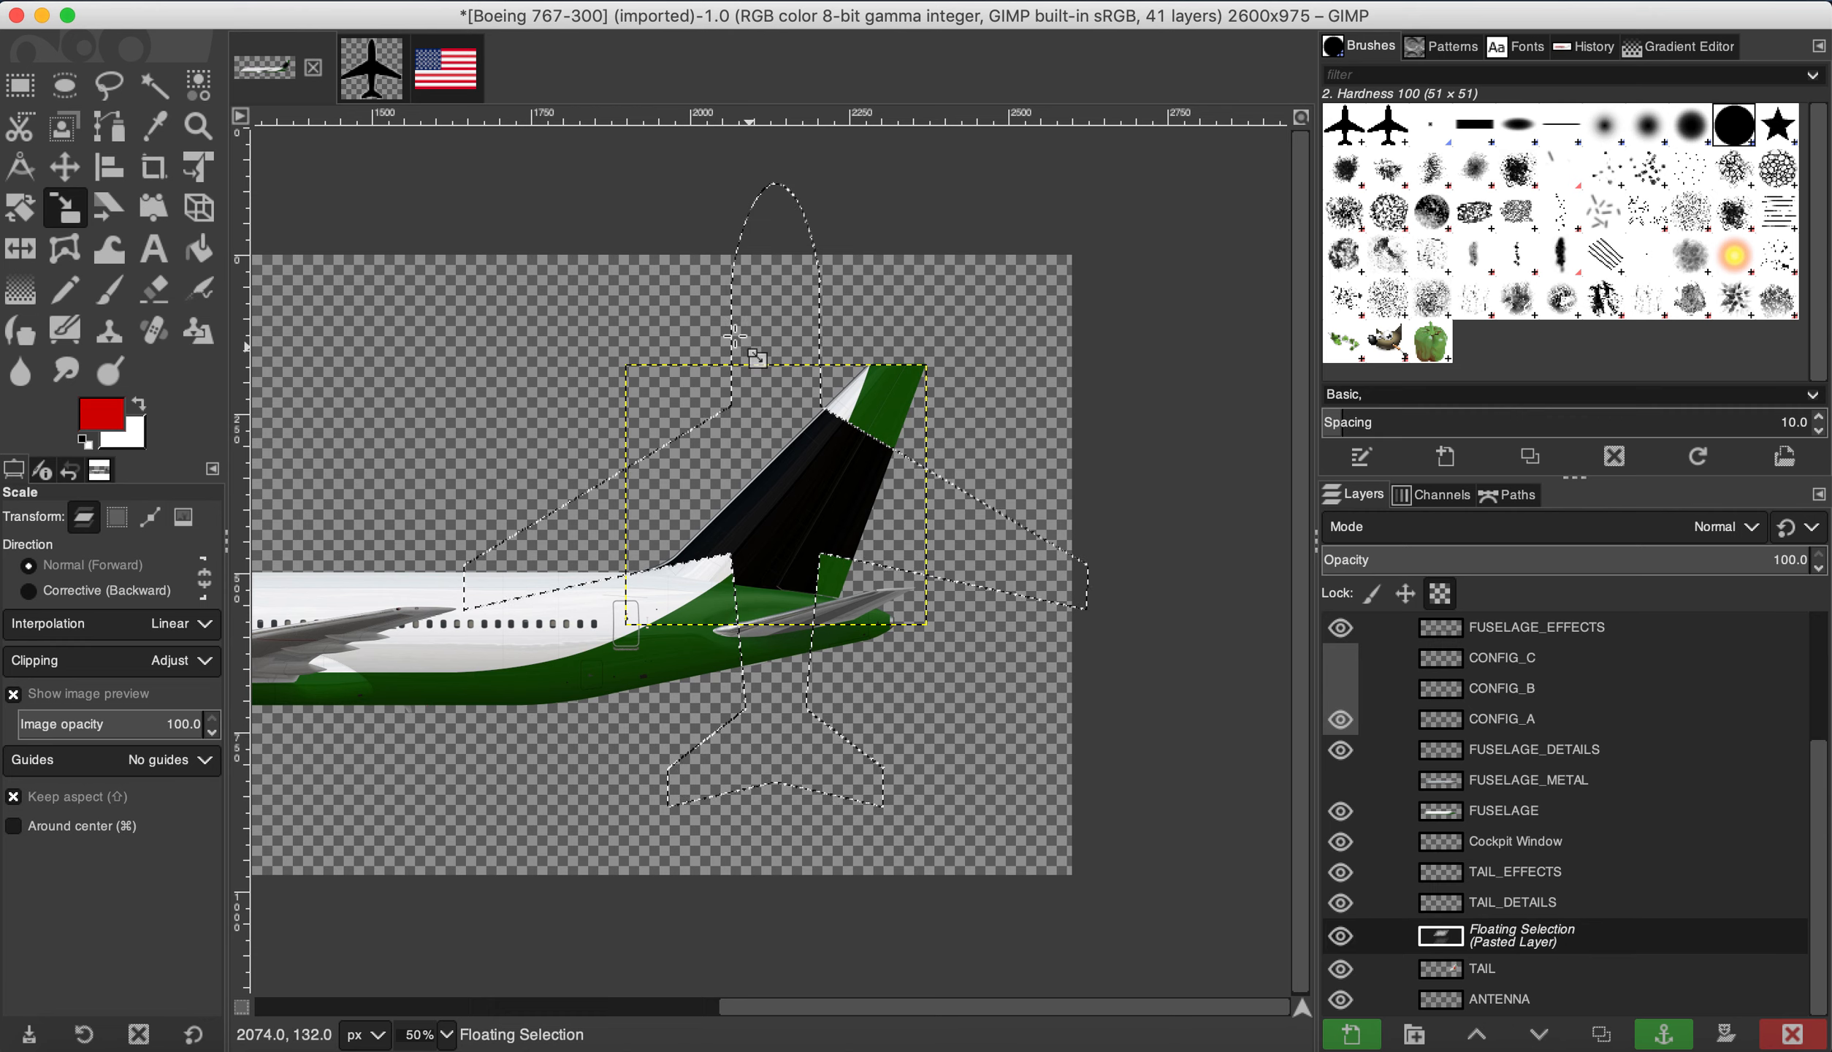
pyautogui.moveTo(732, 323); pyautogui.dragTo(1245, 944)
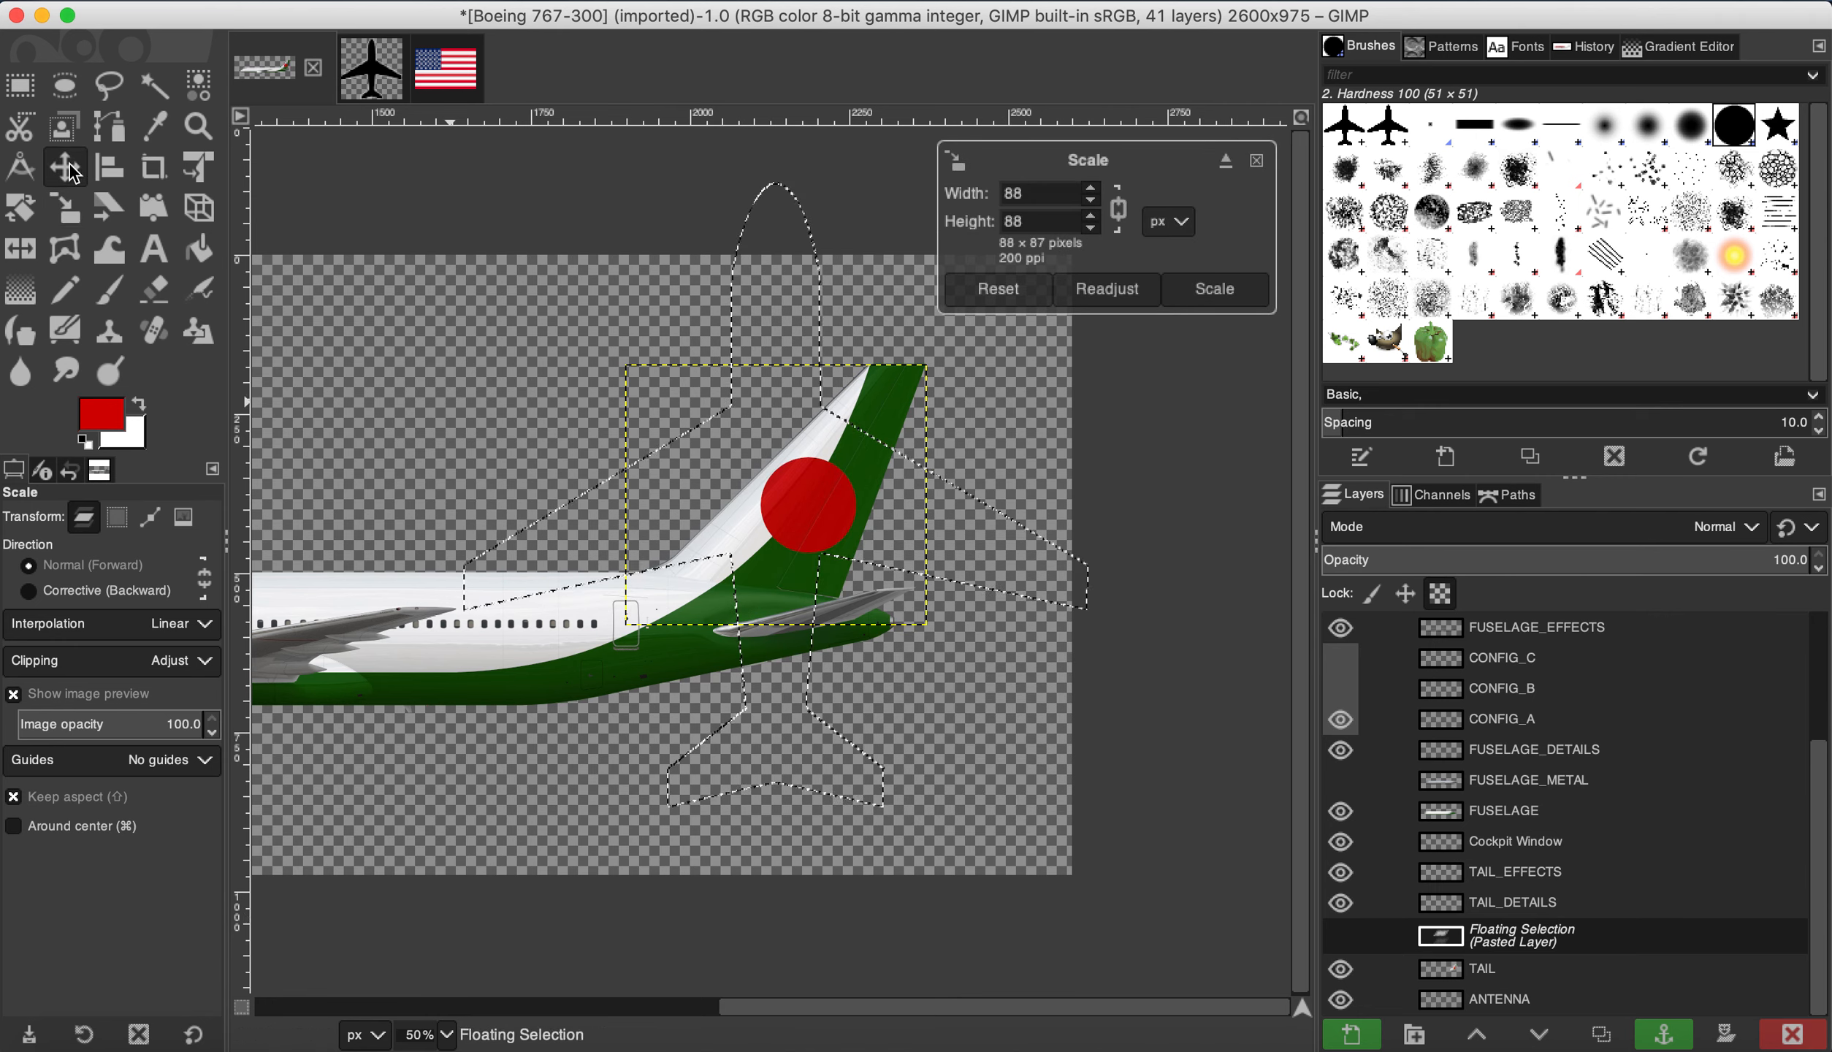
pyautogui.click(54, 170)
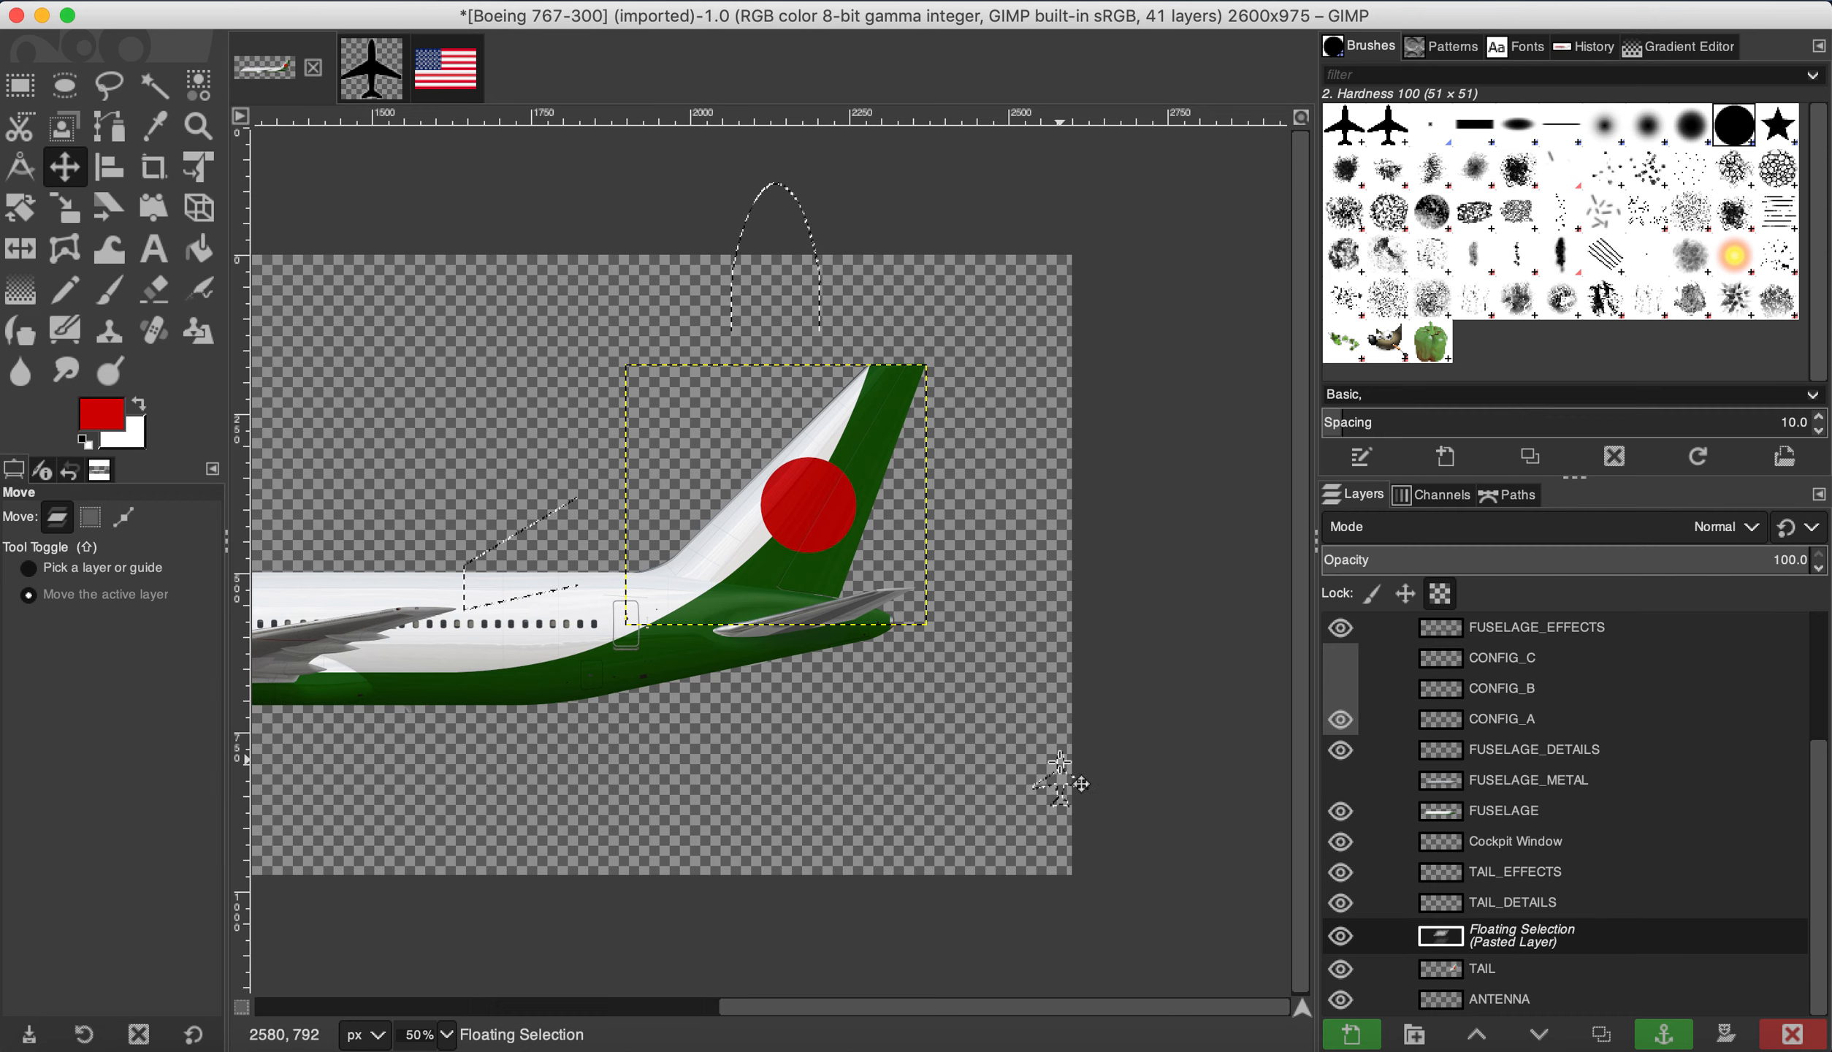
pyautogui.moveTo(1086, 802); pyautogui.dragTo(917, 675)
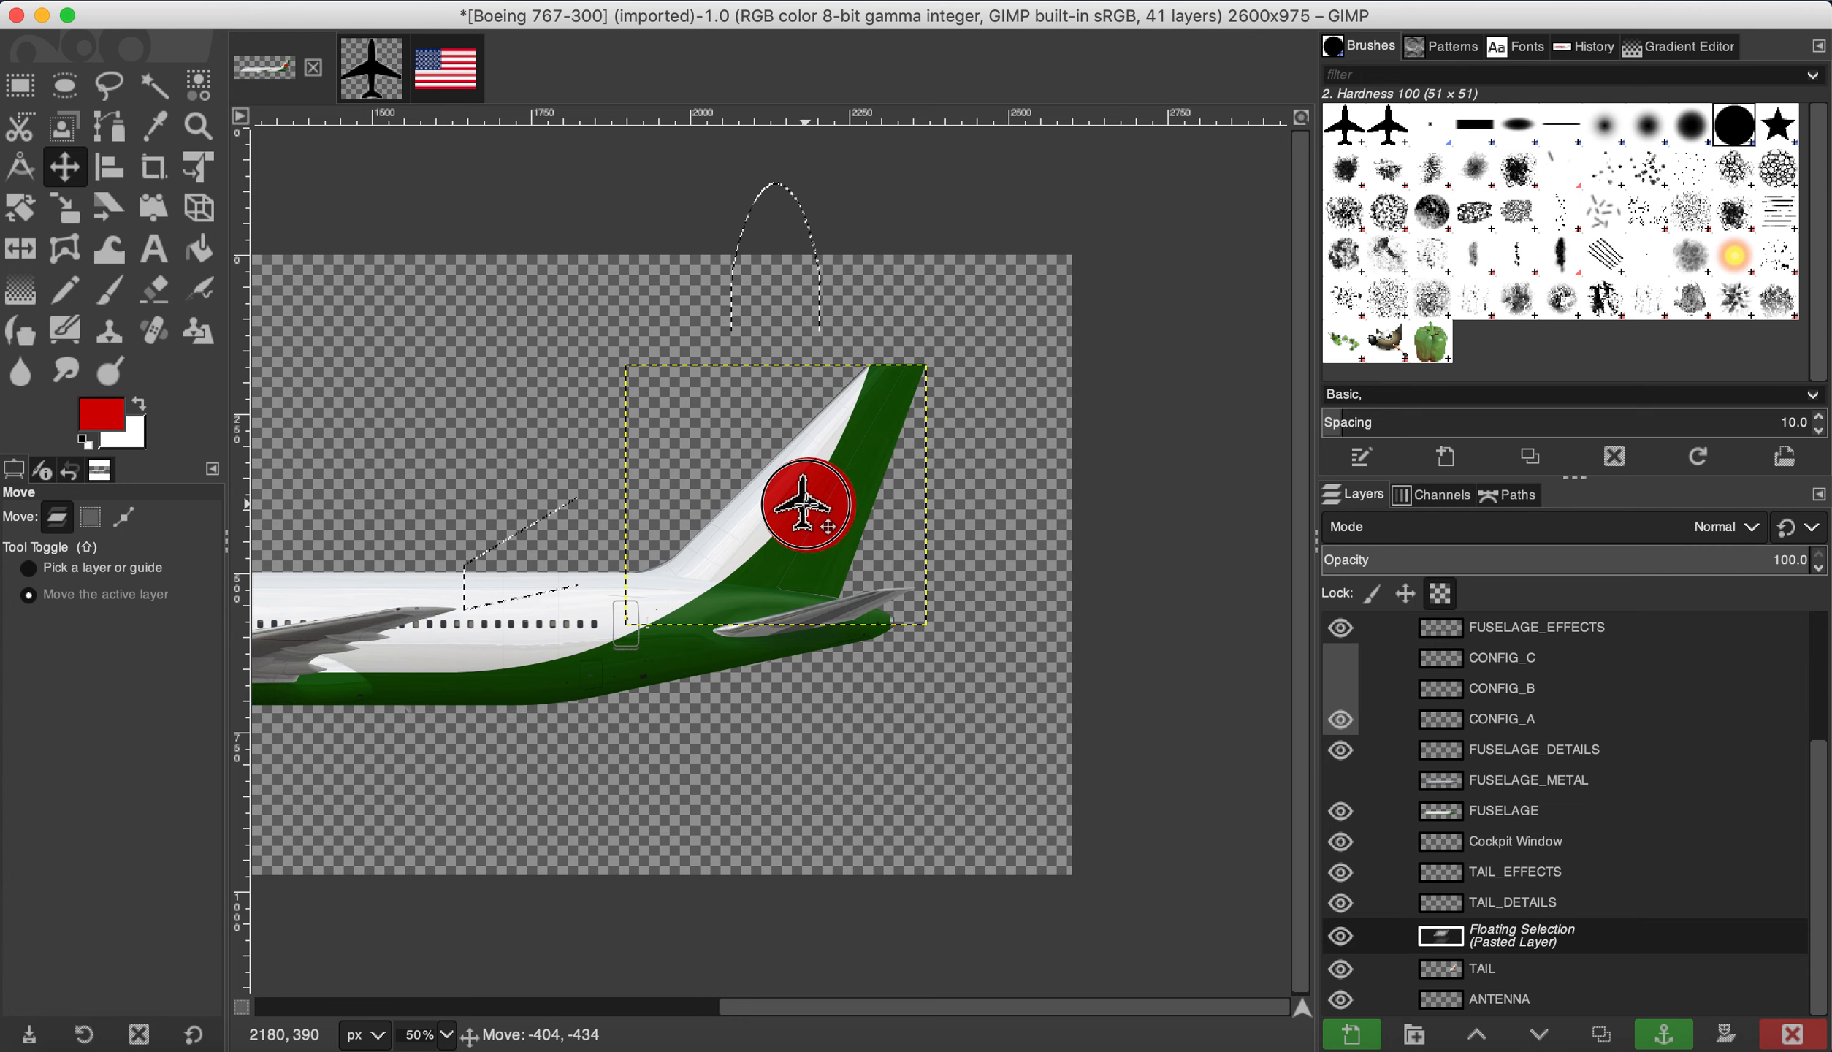
# Step: Enlarge the airplane icon to 126×126 px and nudge it up and left on the circle
pyautogui.scroll(6, 832, 529)
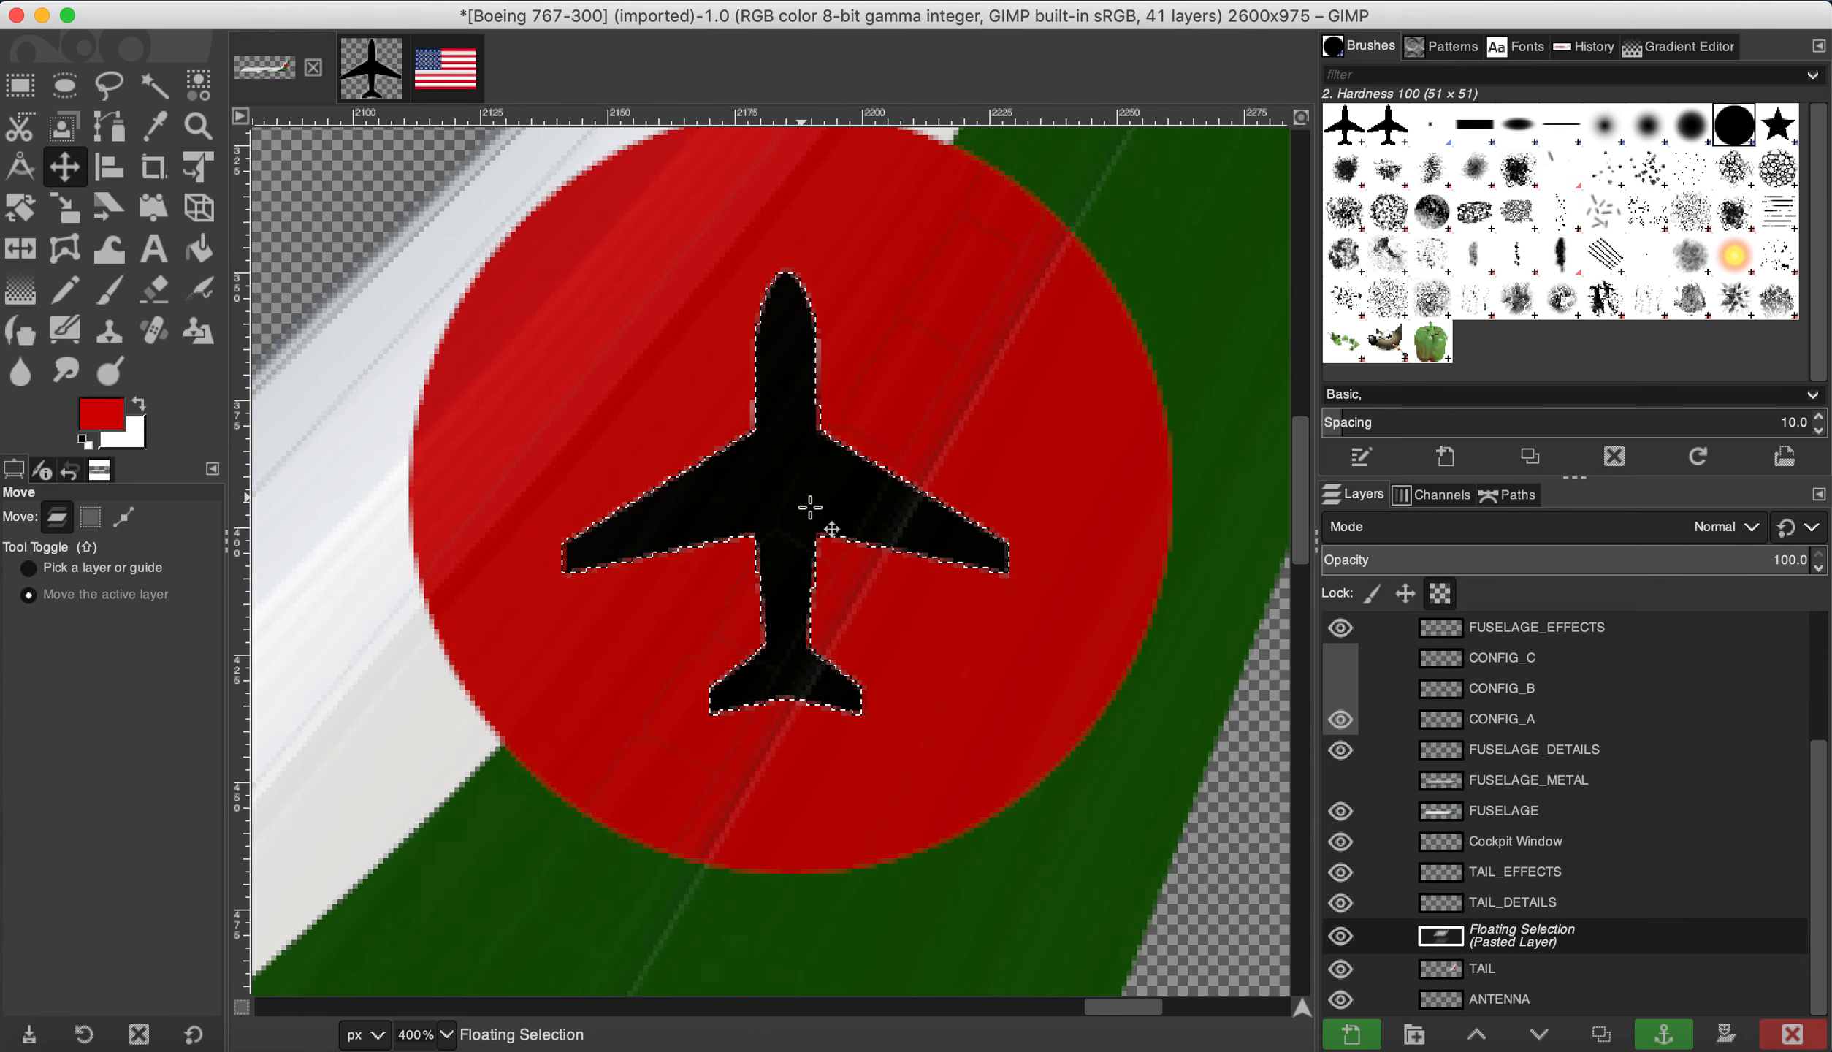
pyautogui.click(58, 210)
pyautogui.moveTo(793, 507); pyautogui.dragTo(703, 392)
pyautogui.moveTo(928, 618); pyautogui.dragTo(1118, 807)
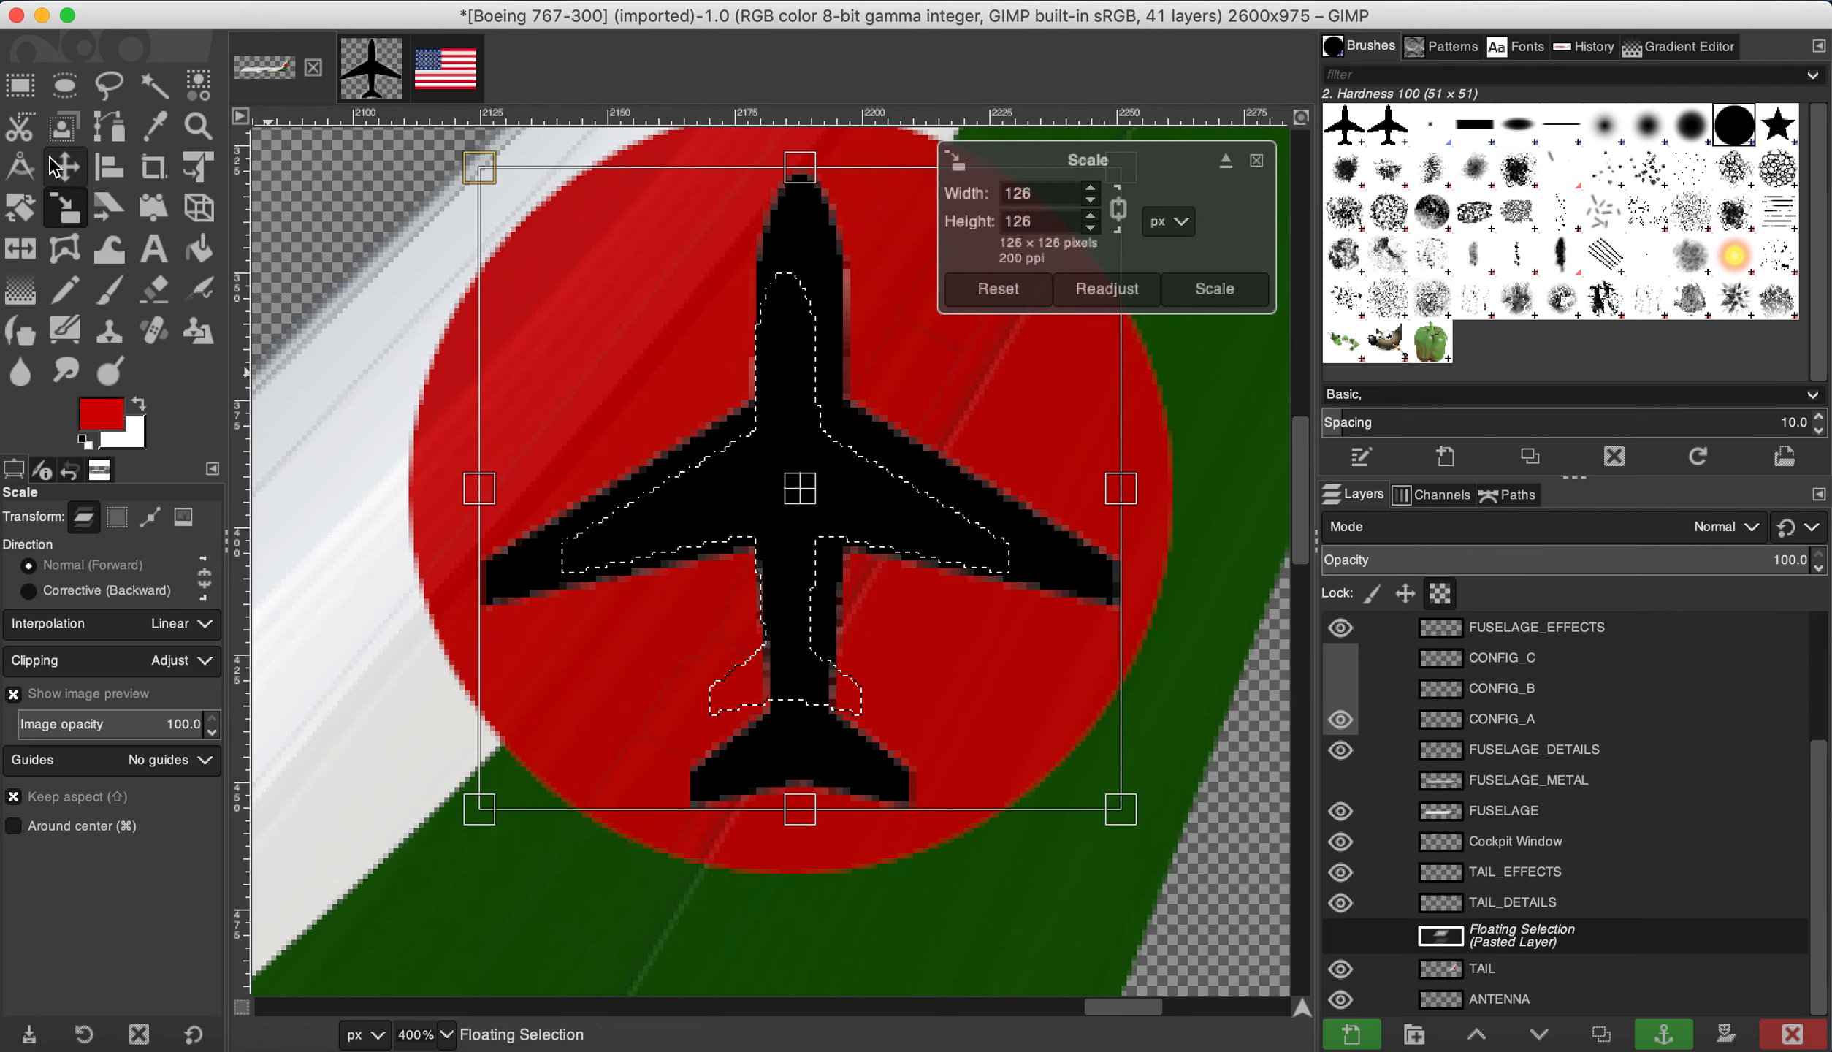
pyautogui.click(64, 167)
pyautogui.moveTo(815, 502); pyautogui.dragTo(805, 487)
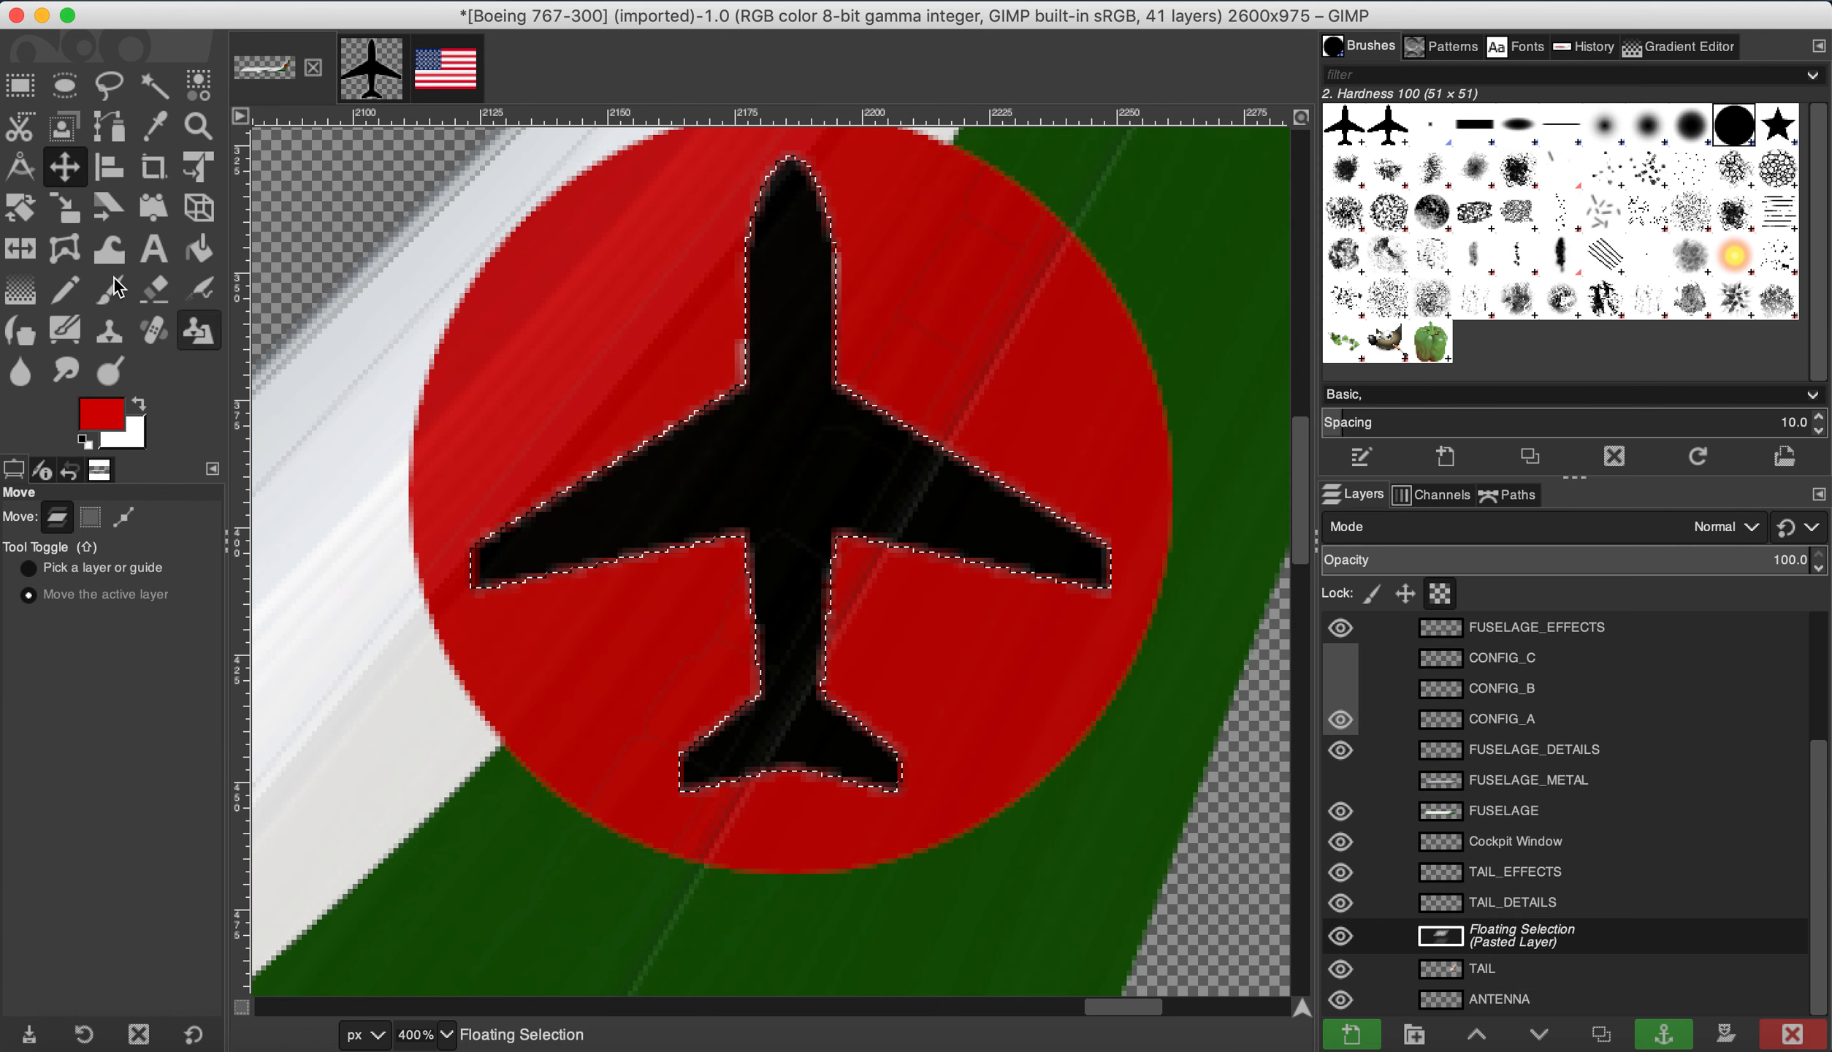
# Step: Rotate the airplane about 49 degrees, nose up-left, then a few degrees more
pyautogui.click(20, 208)
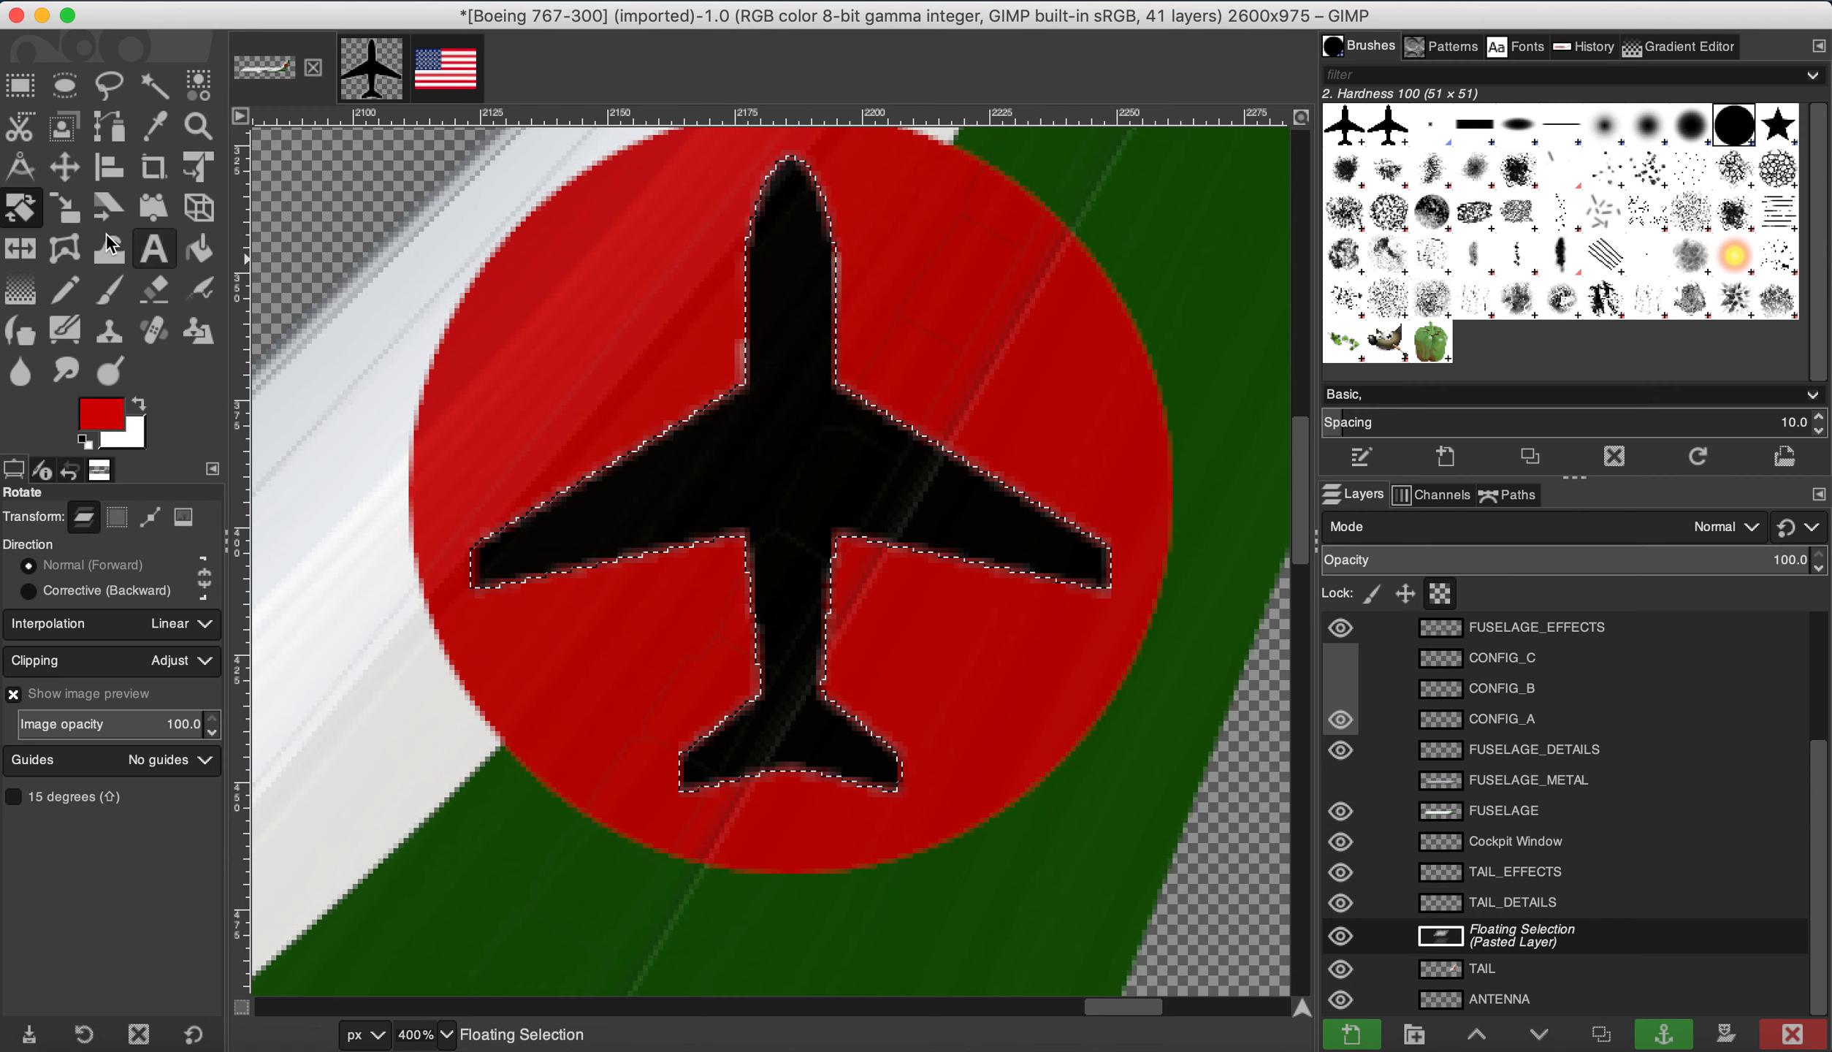
pyautogui.click(777, 297)
pyautogui.moveTo(777, 297); pyautogui.dragTo(619, 335)
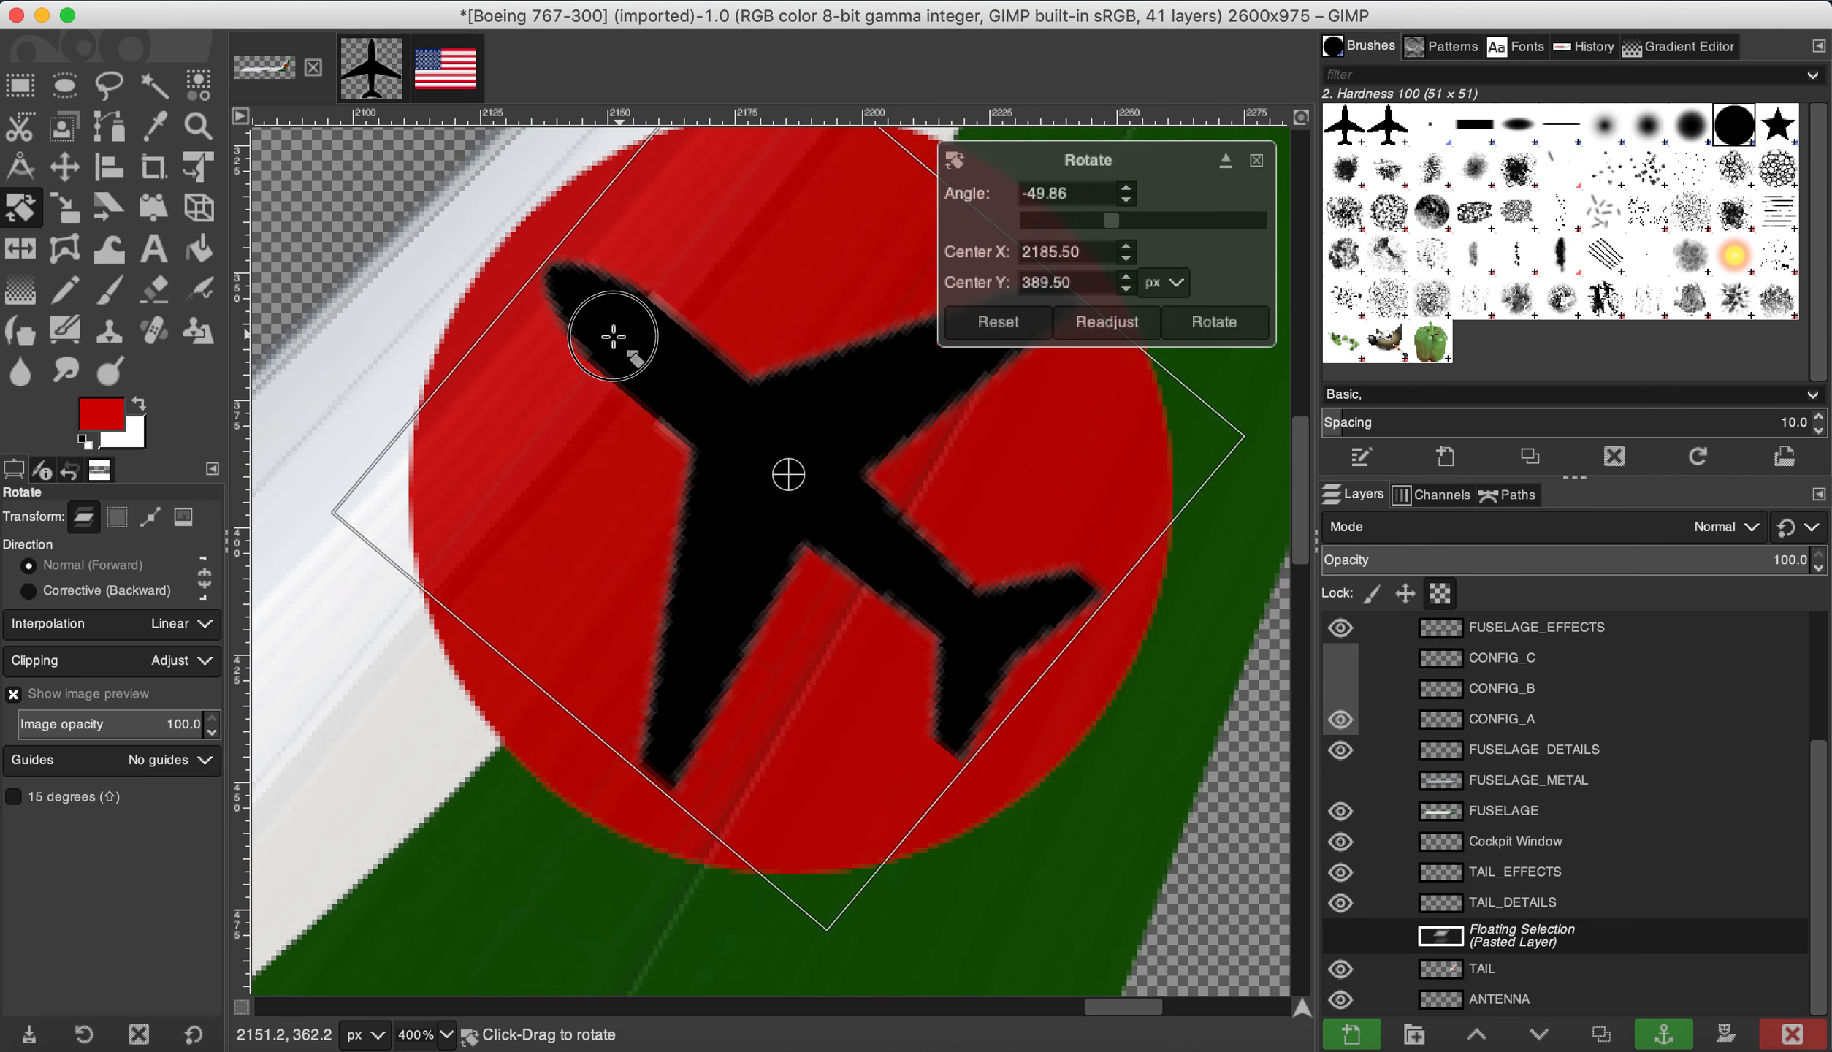
pyautogui.click(1209, 323)
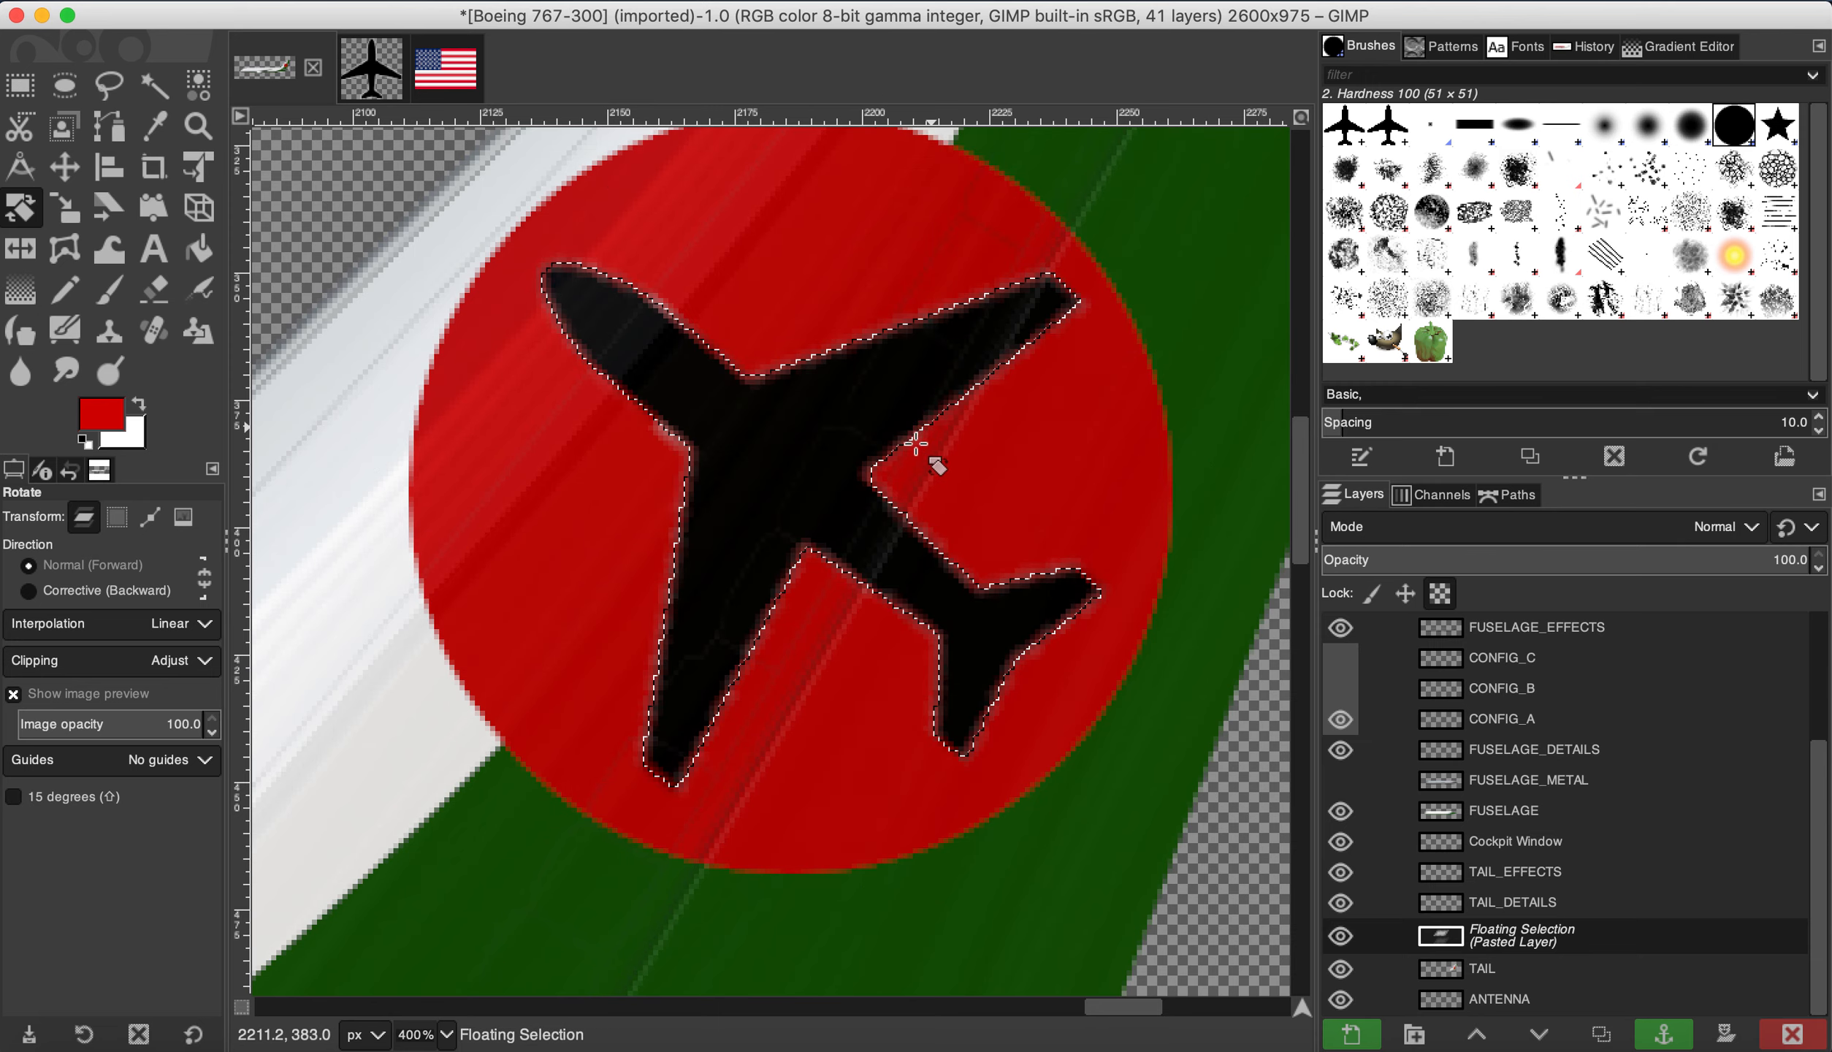
pyautogui.scroll(-3, 913, 443)
pyautogui.scroll(2, 912, 443)
pyautogui.moveTo(719, 380); pyautogui.dragTo(705, 390)
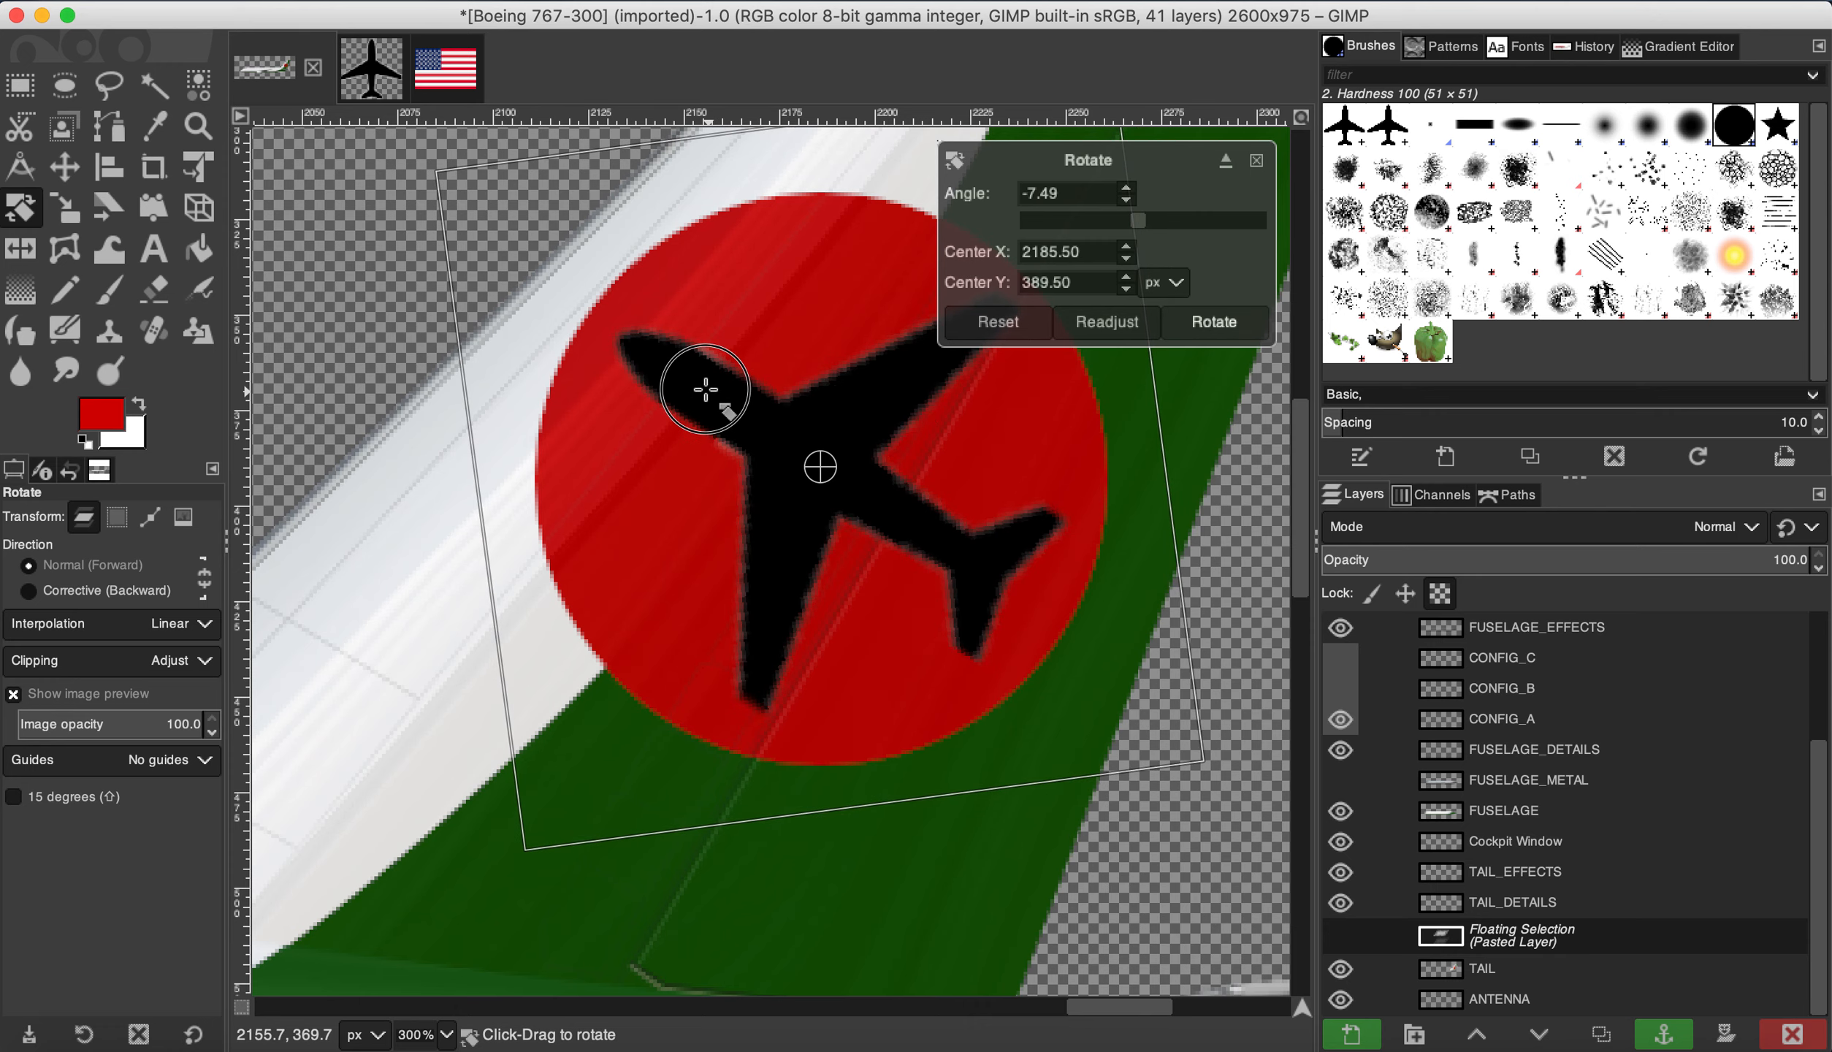
pyautogui.click(1210, 321)
# Step: Anchor the floating airplane into the TAIL layer
pyautogui.scroll(-3, 887, 417)
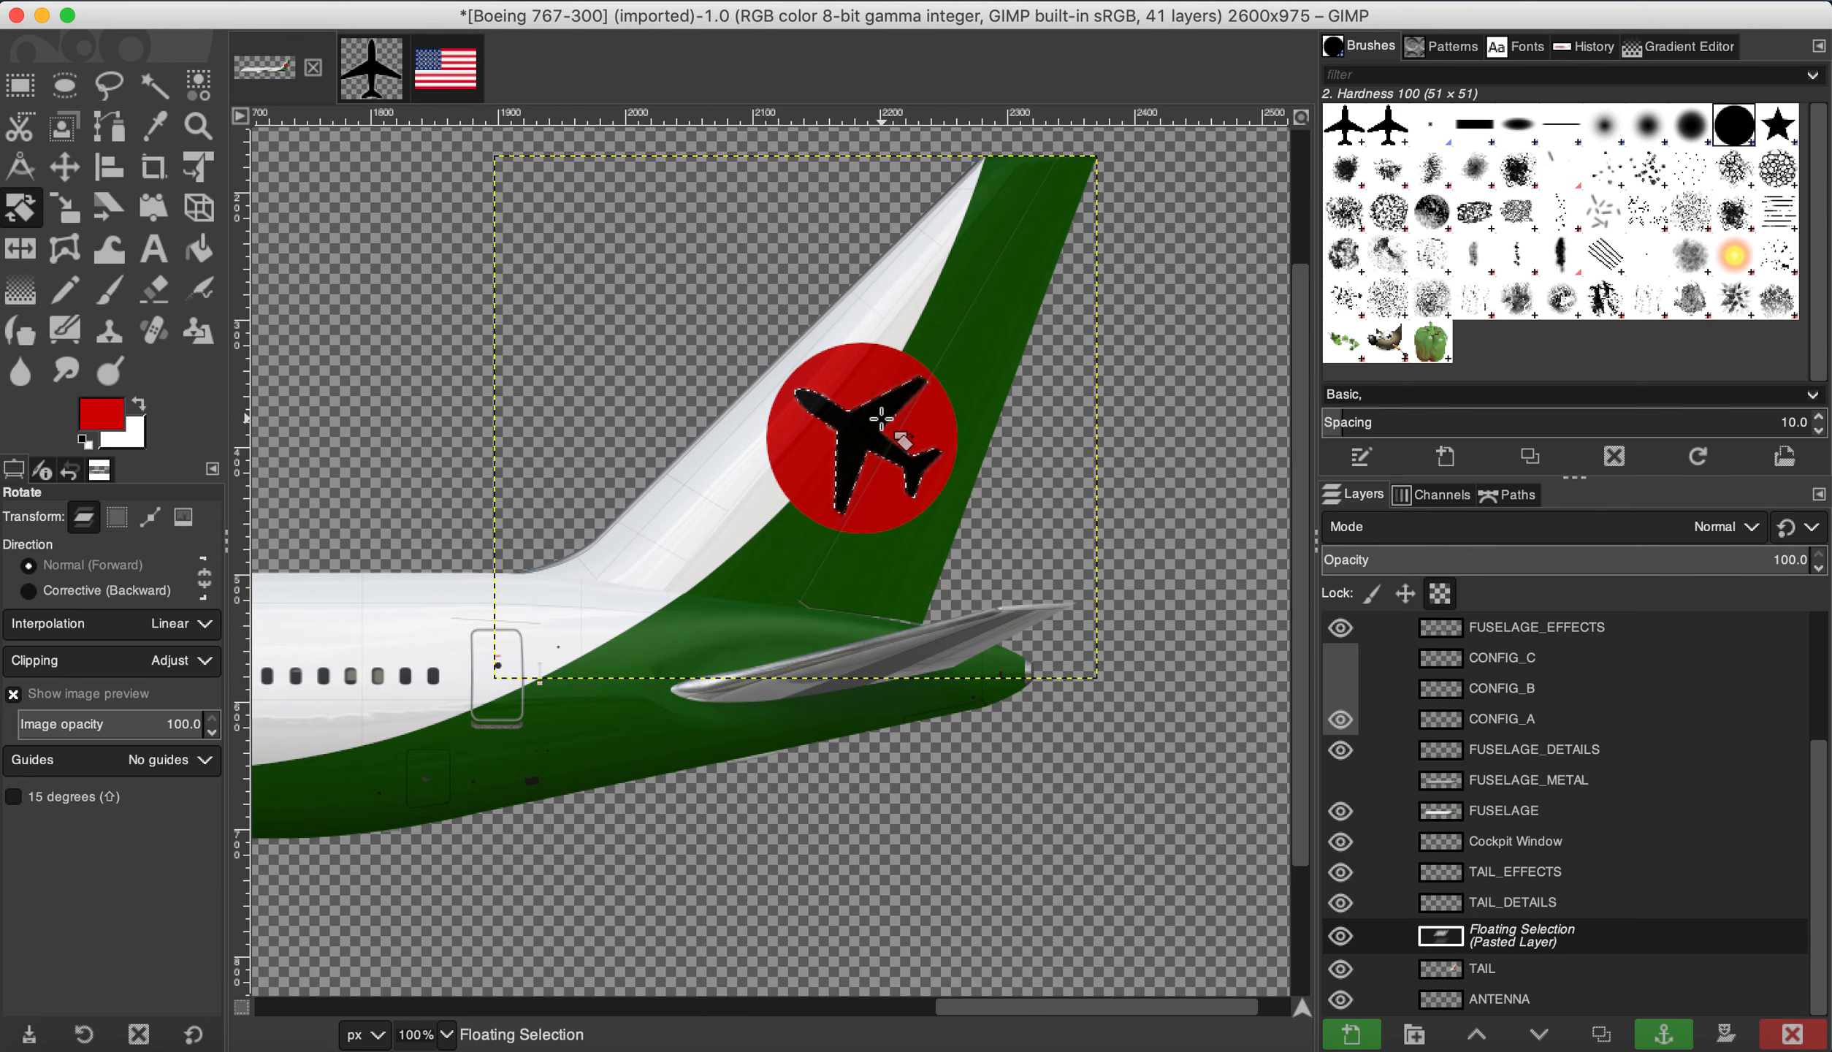
pyautogui.scroll(3, 930, 421)
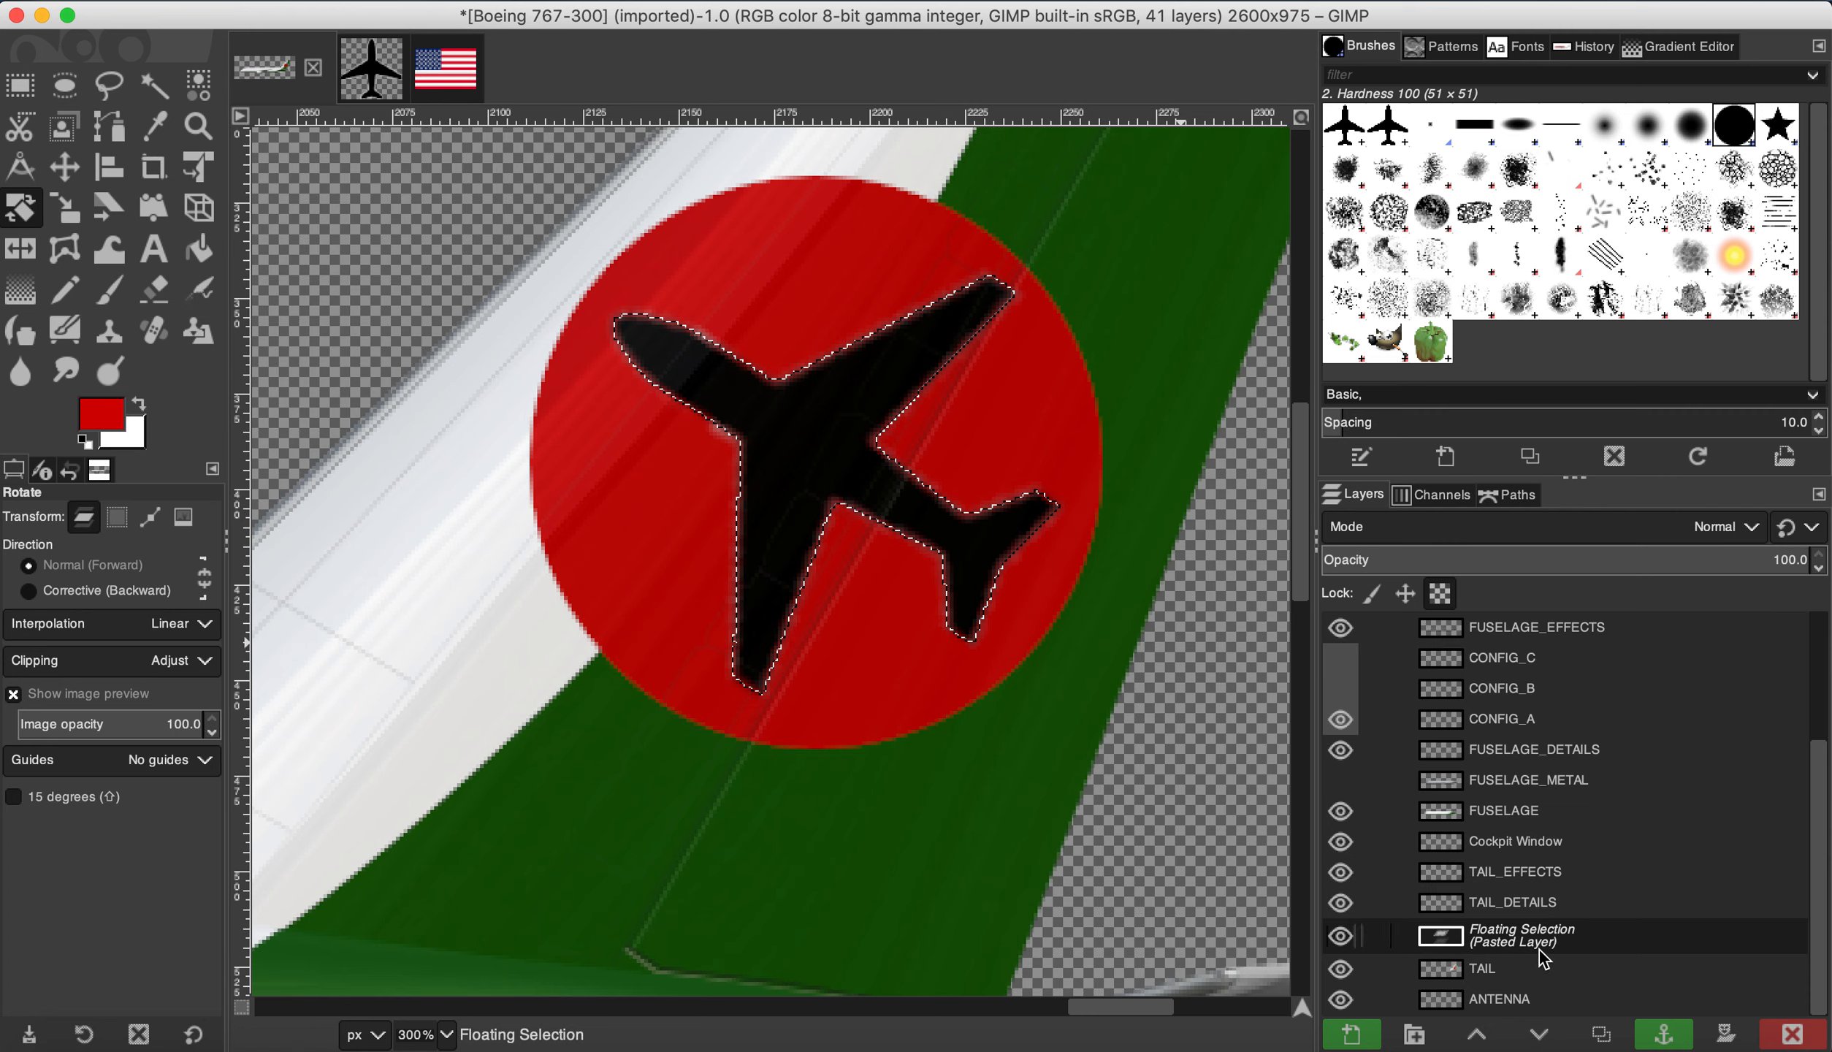
pyautogui.scroll(-3, 776, 765)
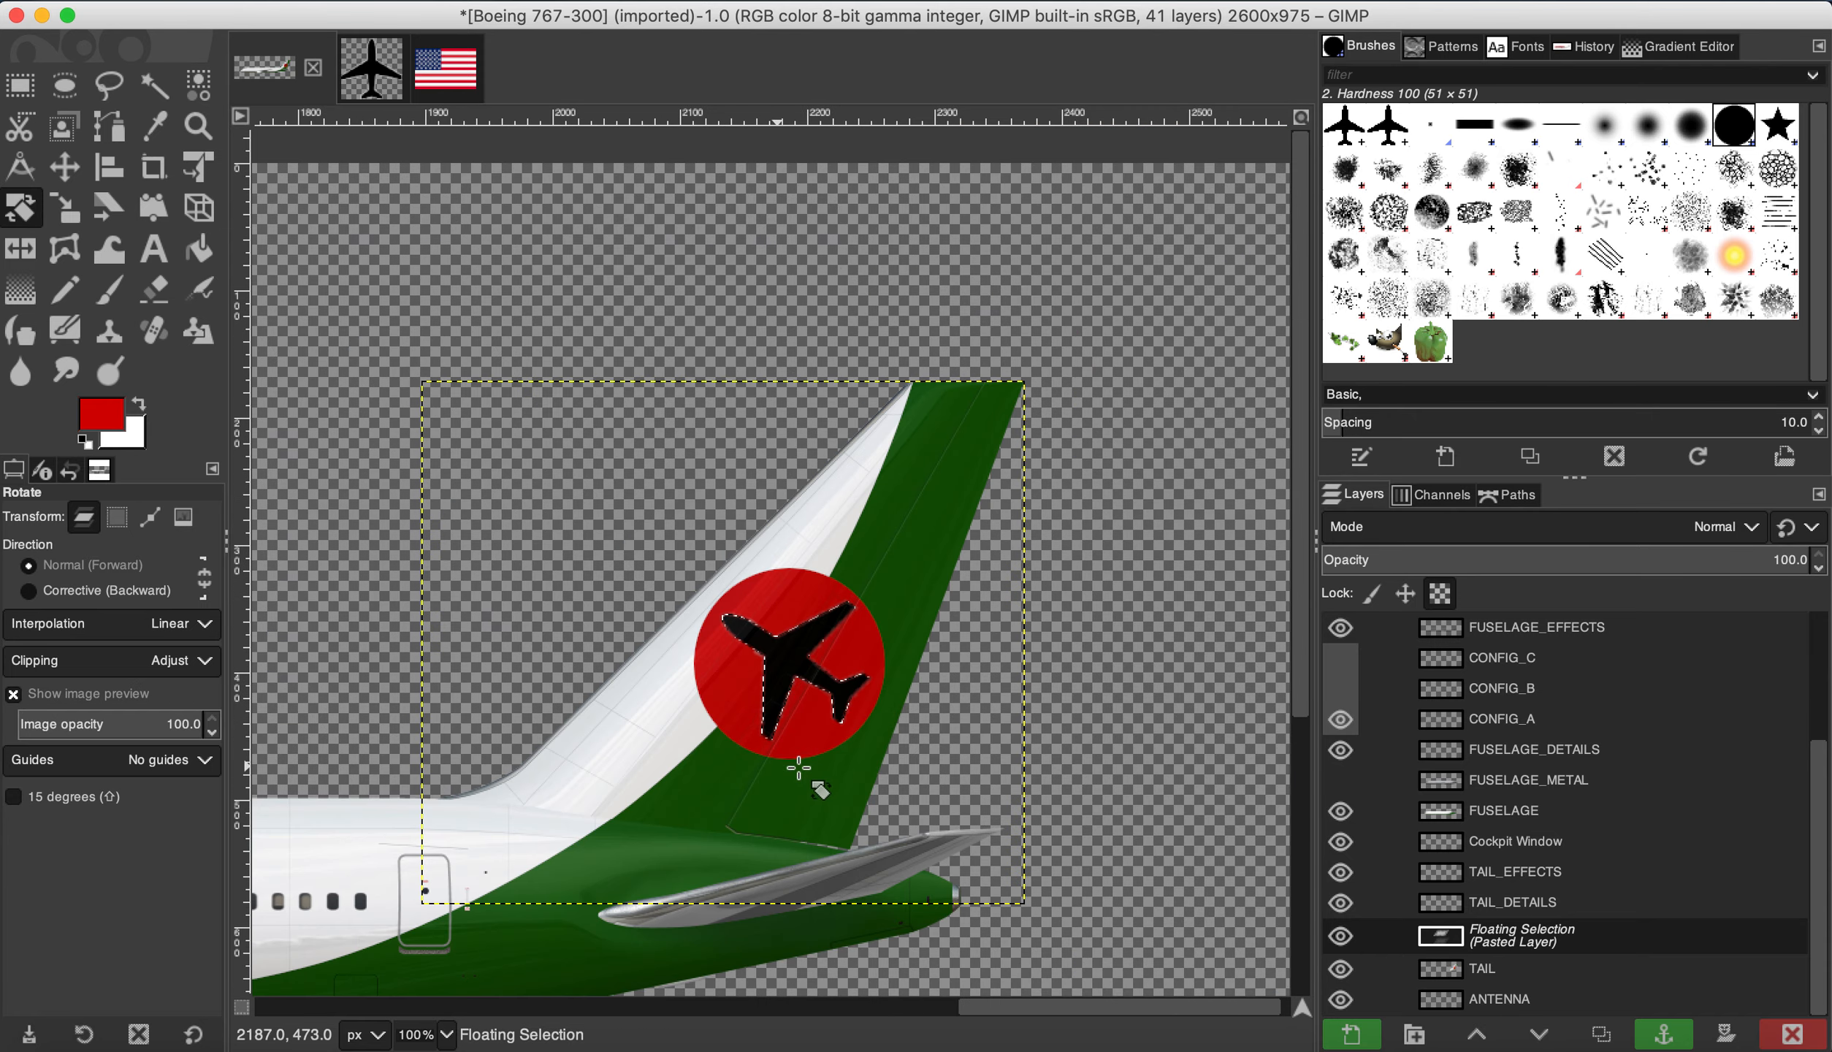
pyautogui.click(1658, 1043)
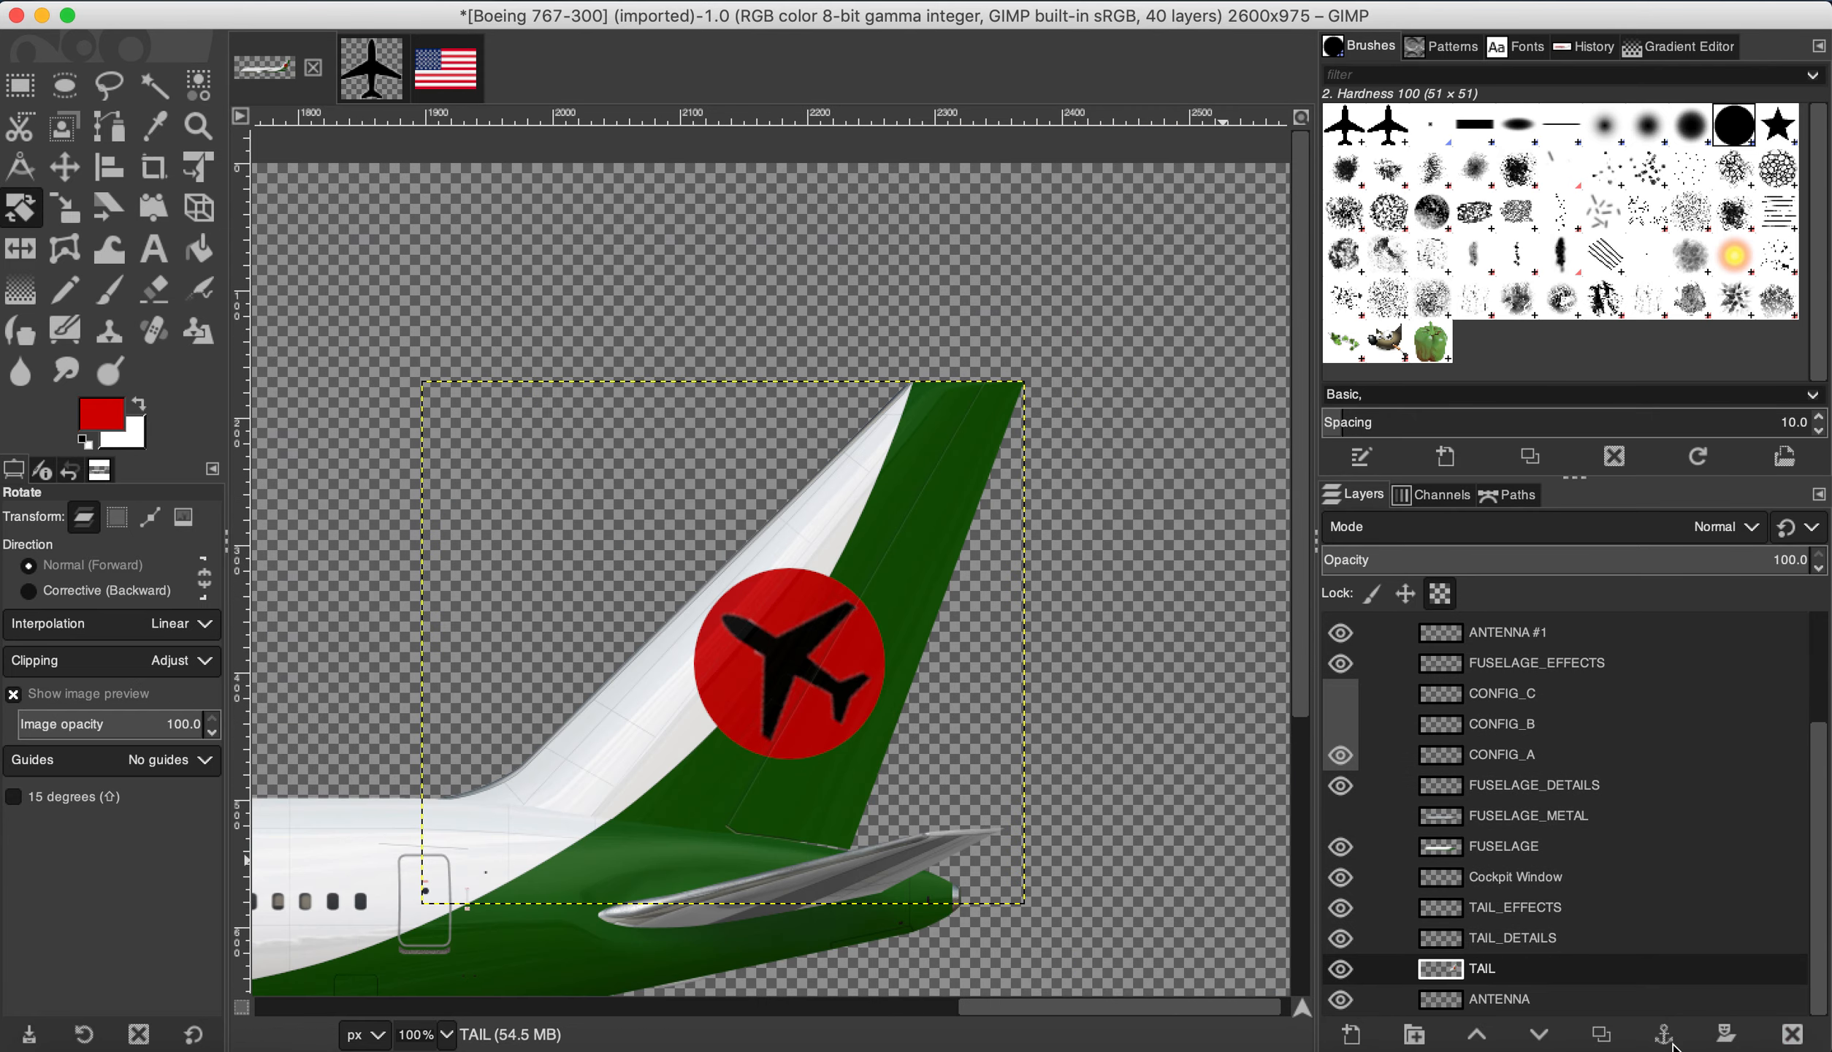
# Step: Zoom out to bring the aircraft's nose into view and select the FUSELAGE layer
pyautogui.scroll(1, 694, 734)
pyautogui.scroll(-7, 1092, 607)
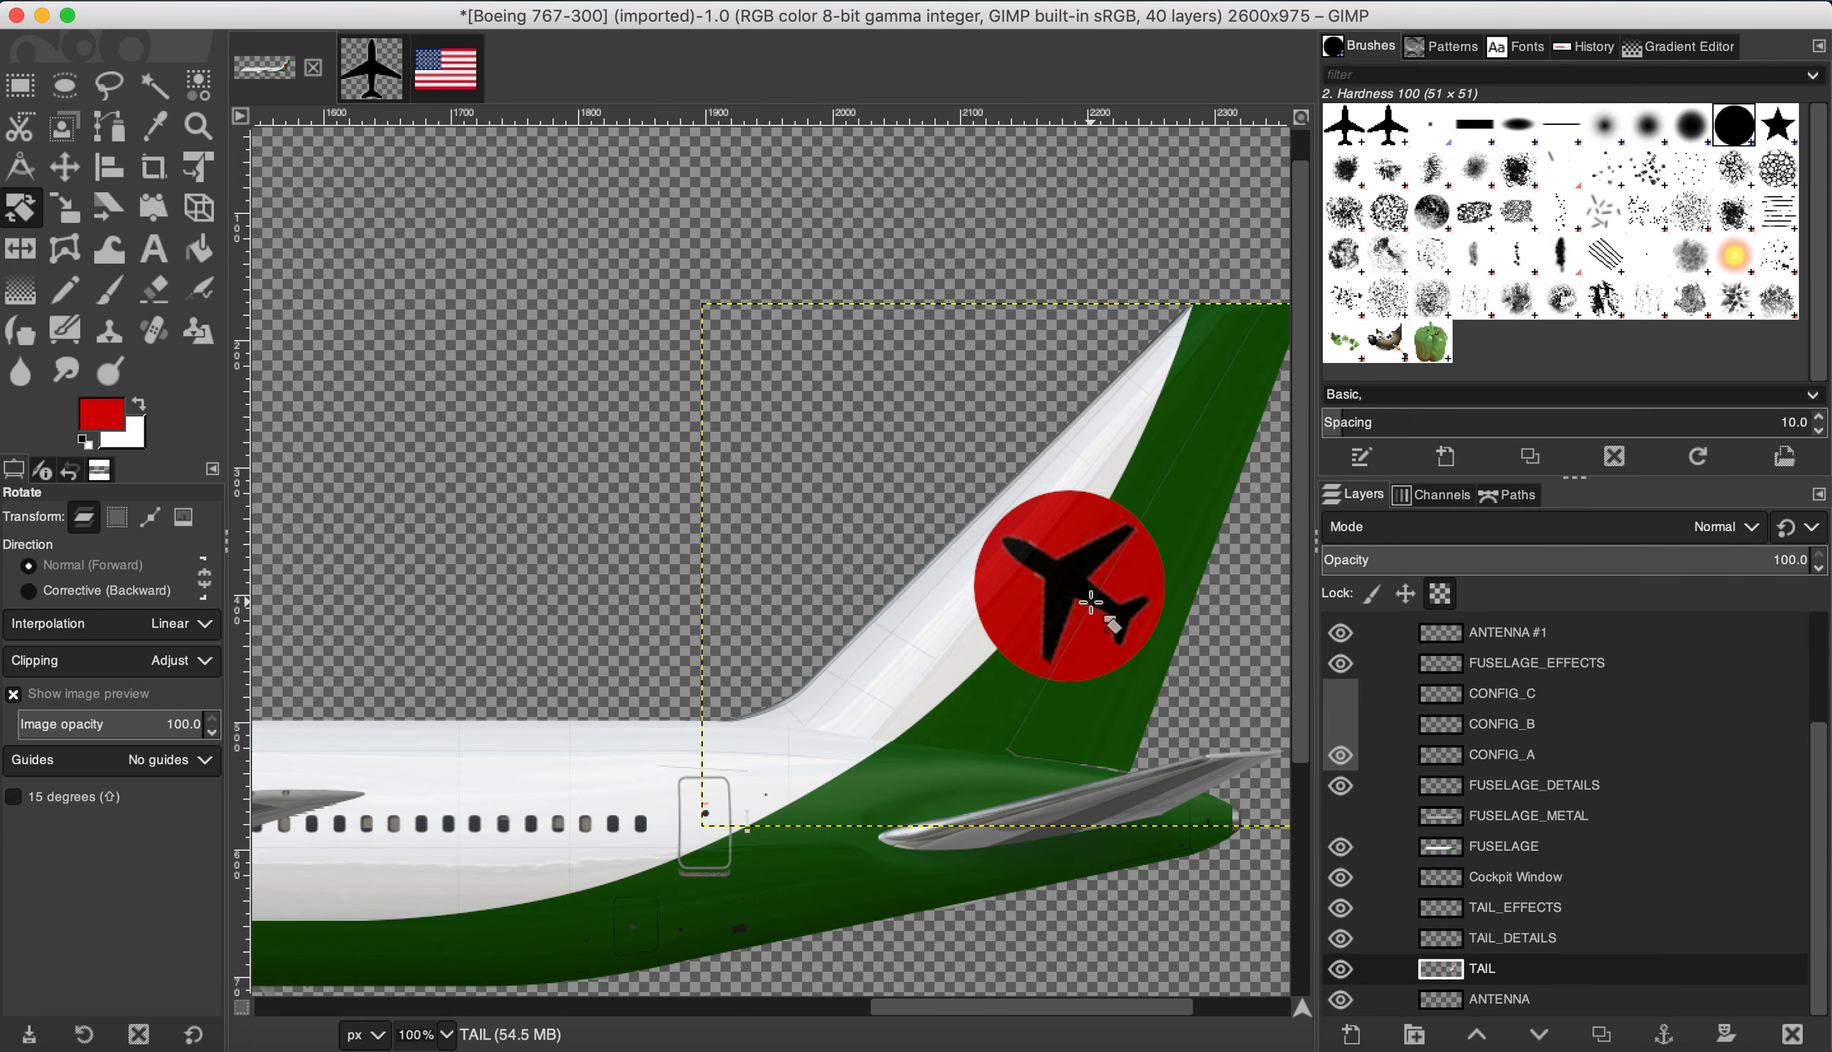
pyautogui.scroll(3, 657, 697)
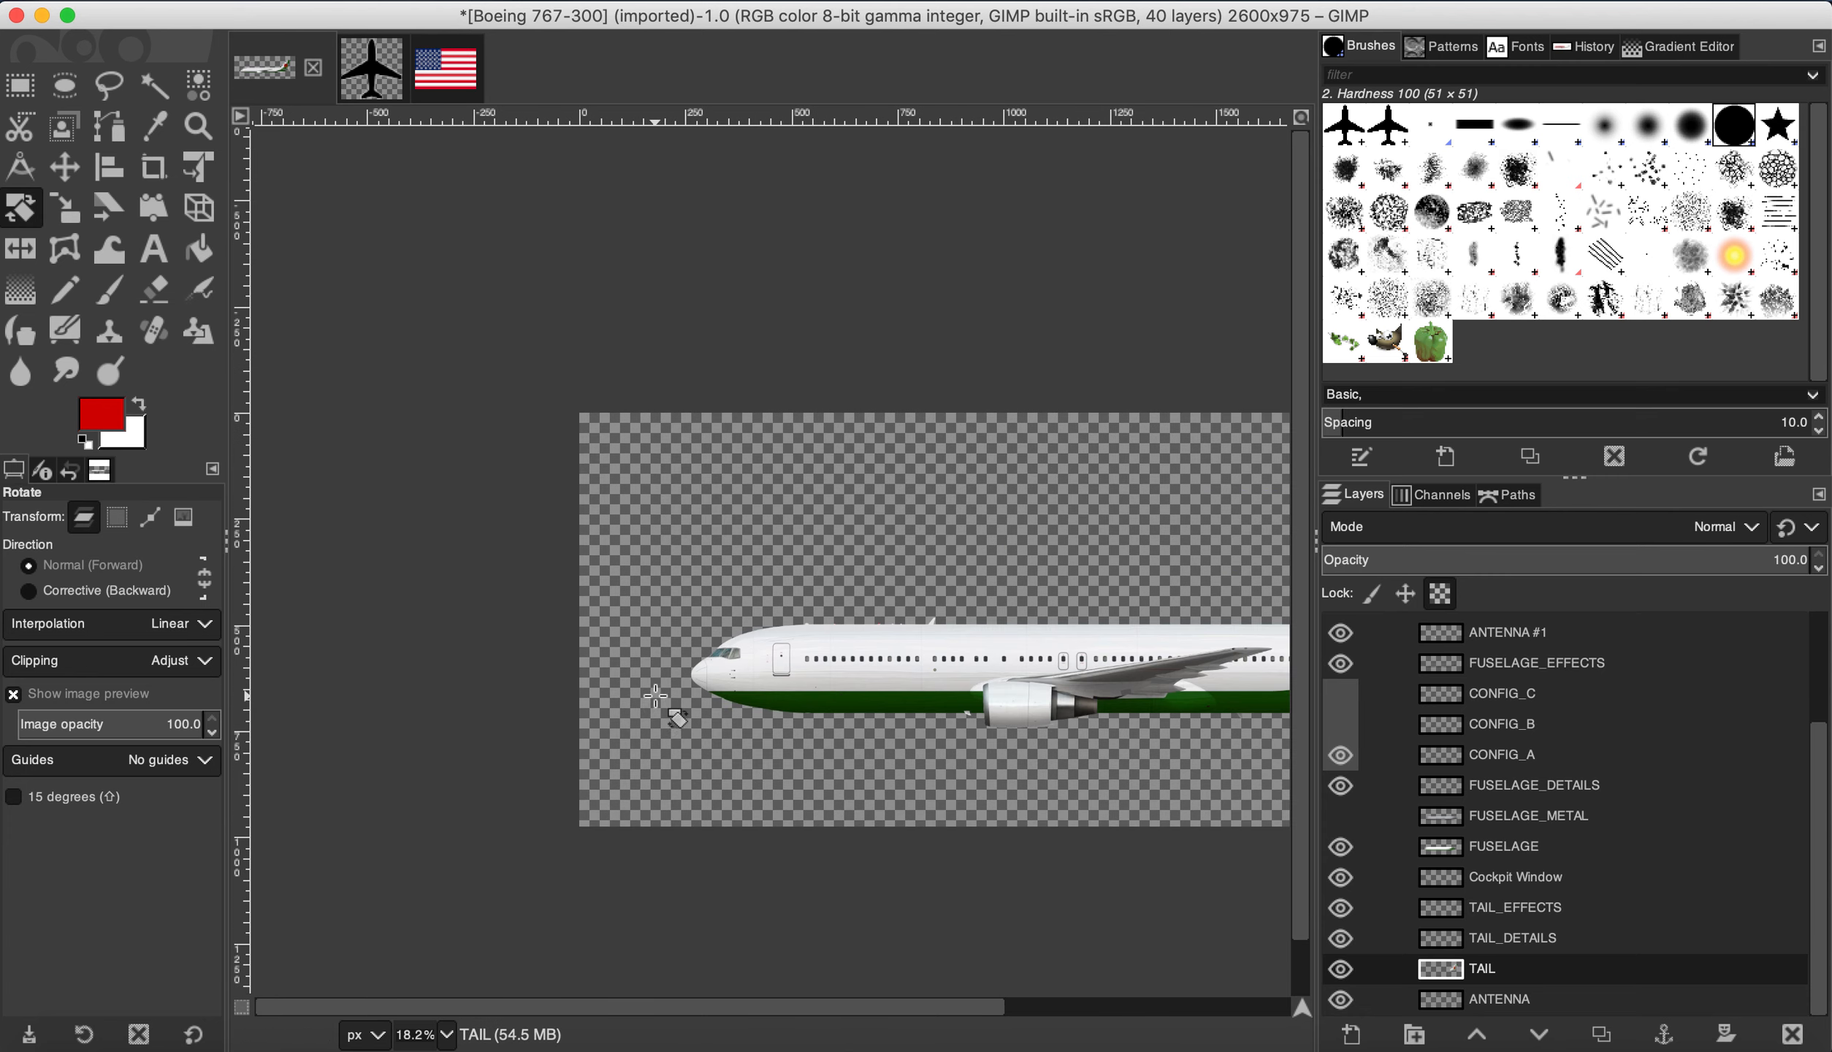
pyautogui.scroll(-3, 632, 682)
pyautogui.scroll(3, 577, 662)
pyautogui.scroll(2, 577, 662)
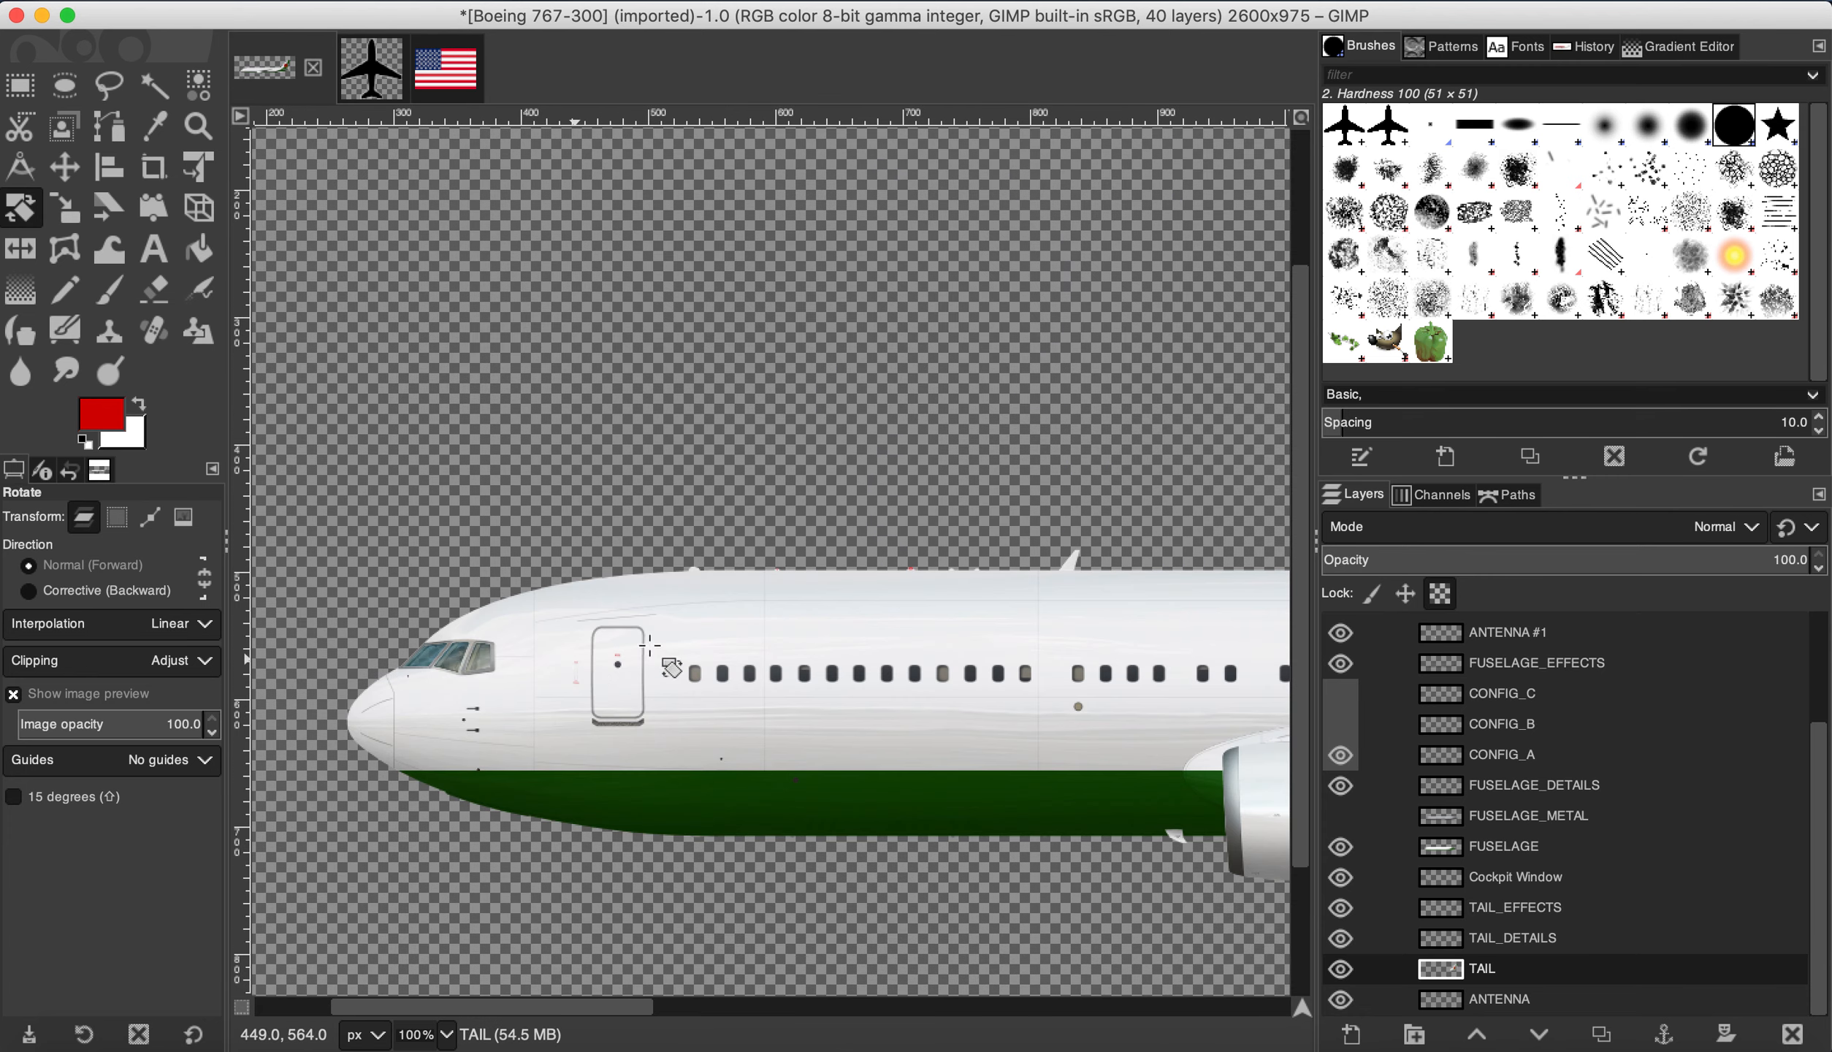
pyautogui.scroll(-1, 753, 657)
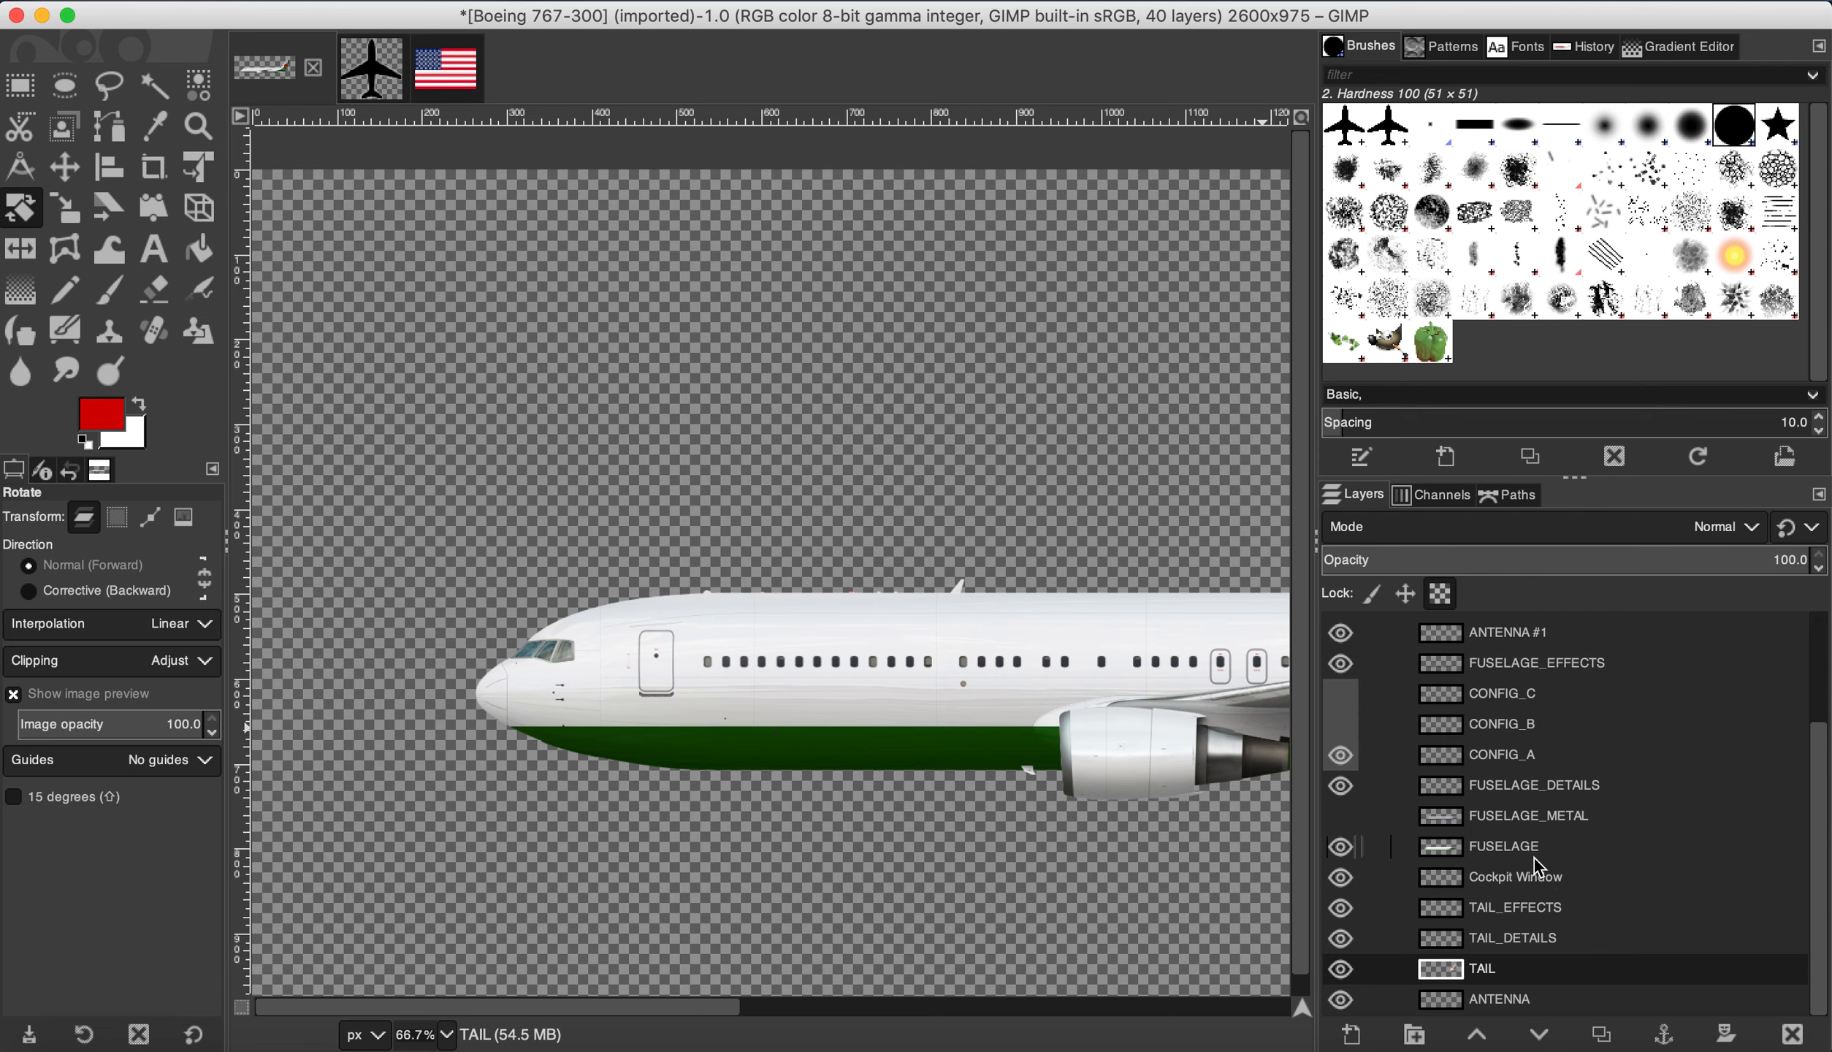
pyautogui.click(1498, 846)
pyautogui.scroll(-2, 1148, 737)
# Step: Add red 30 px sans-serif 'TEST AIR' text above the forward windows, then reselect the FUSELAGE layer
pyautogui.scroll(2, 1148, 737)
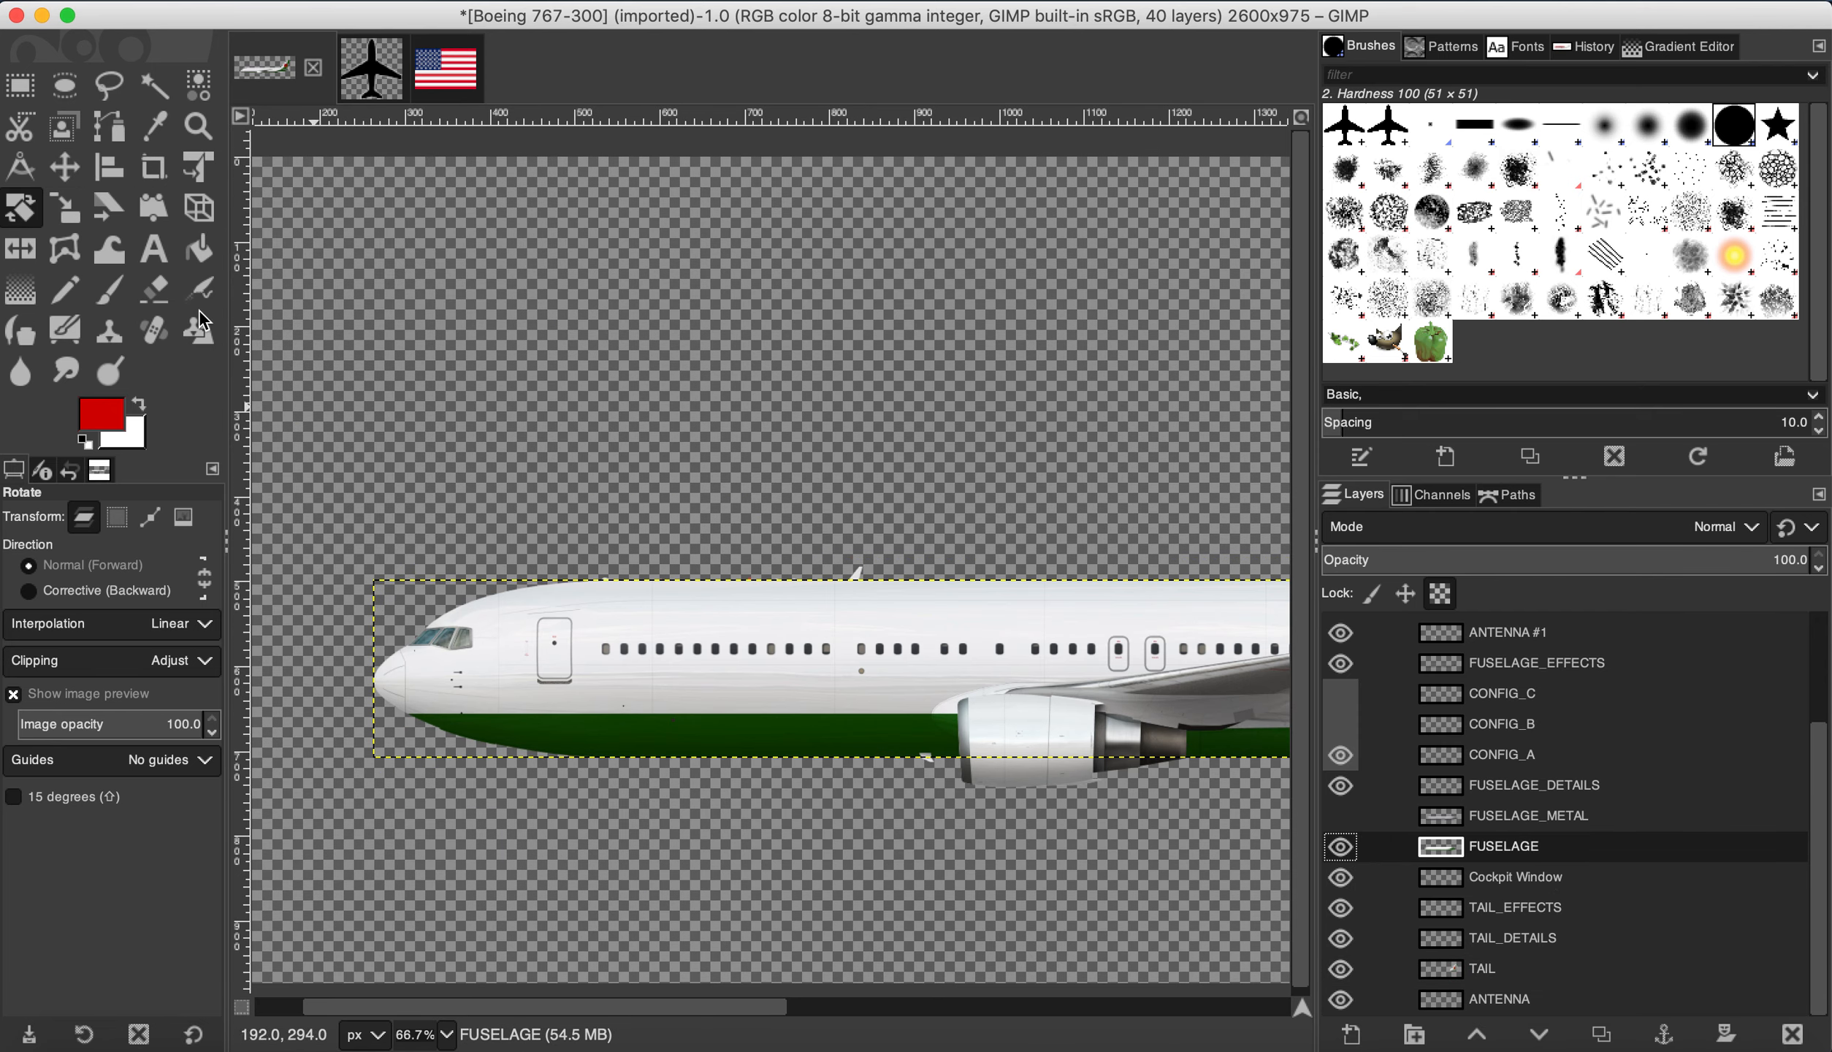
pyautogui.click(154, 249)
pyautogui.moveTo(626, 596); pyautogui.dragTo(939, 634)
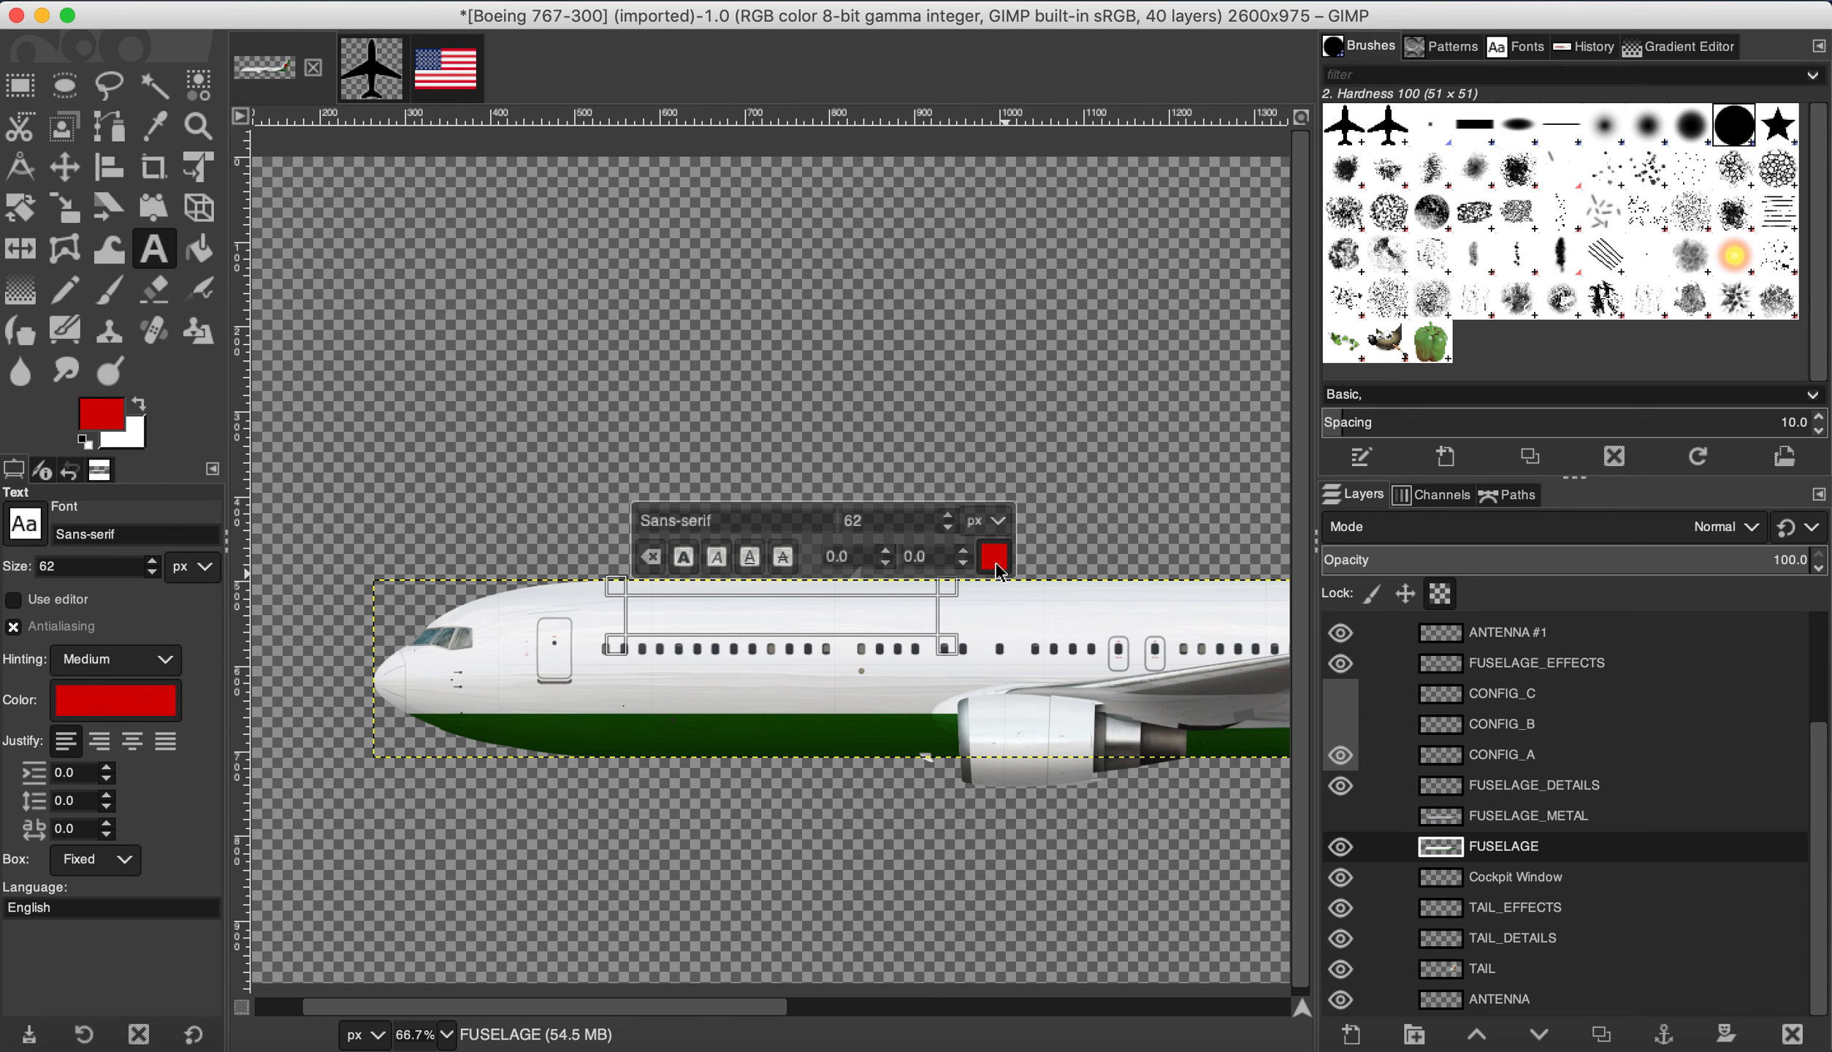
pyautogui.moveTo(887, 522); pyautogui.dragTo(767, 520)
pyautogui.click(690, 623)
pyautogui.write('T')
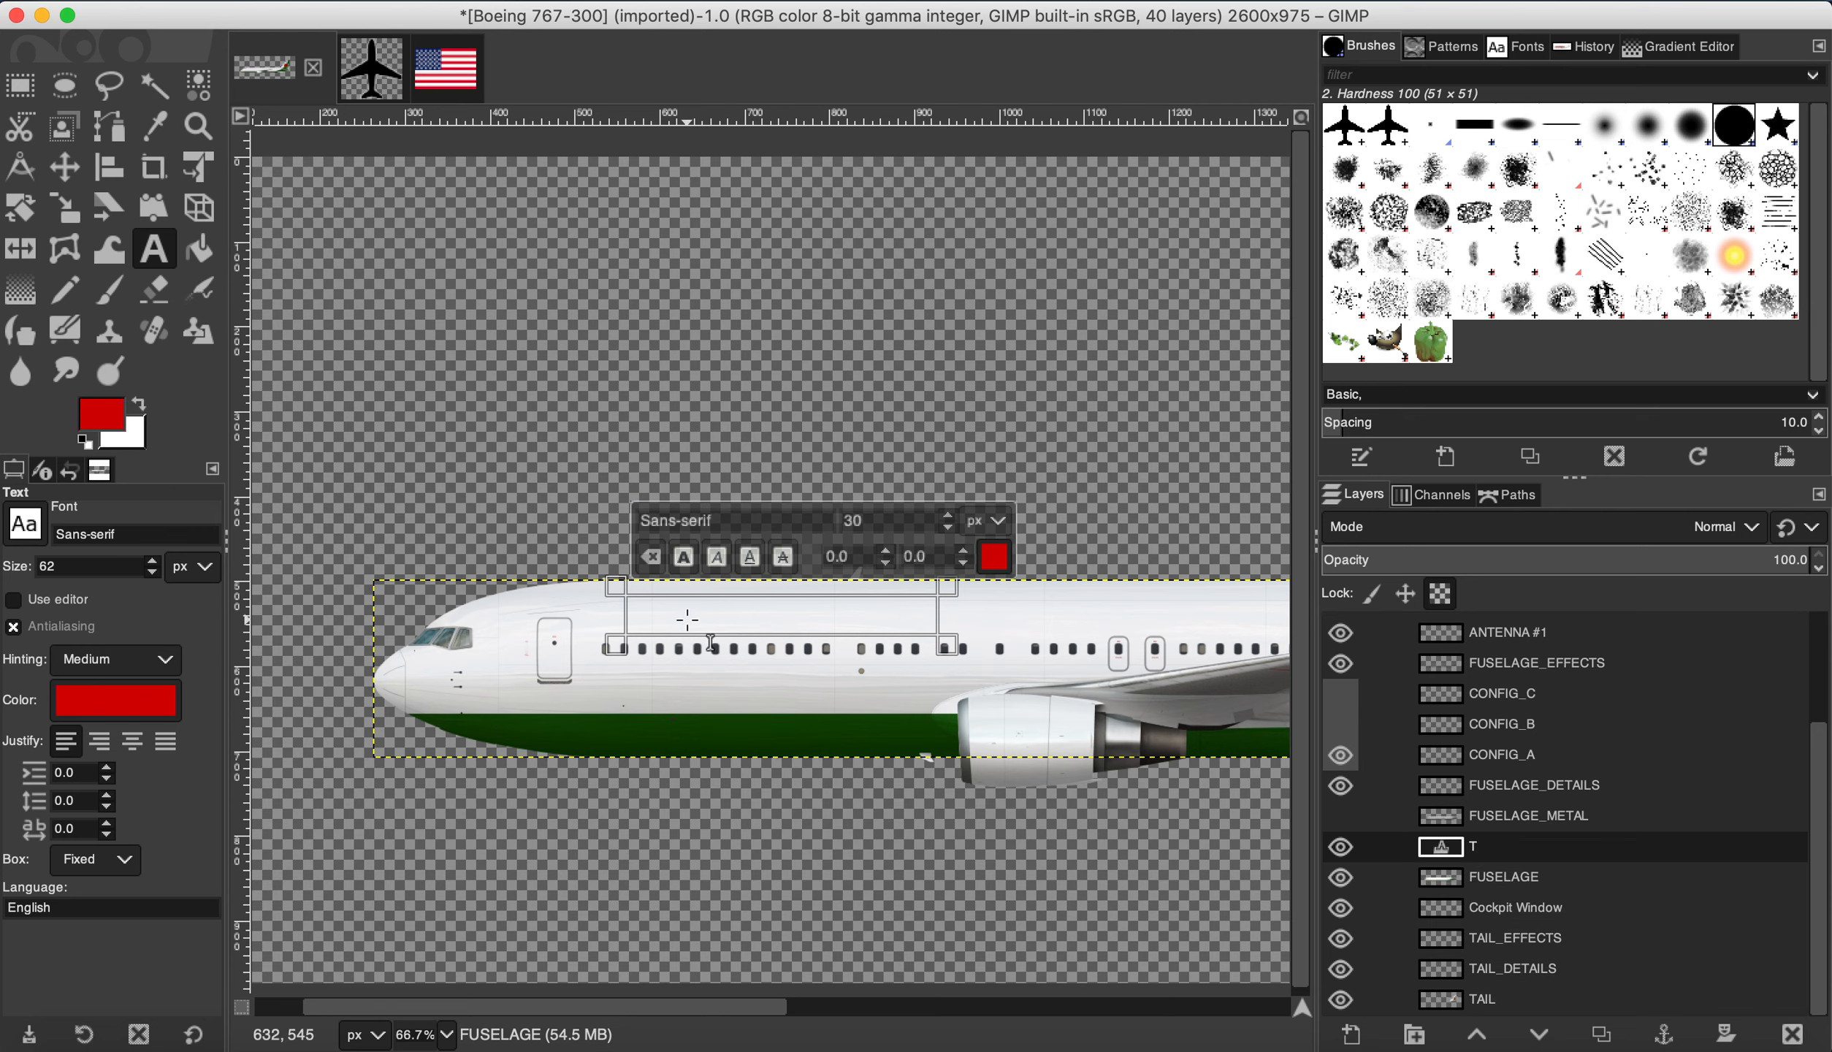
pyautogui.write('EST AIR')
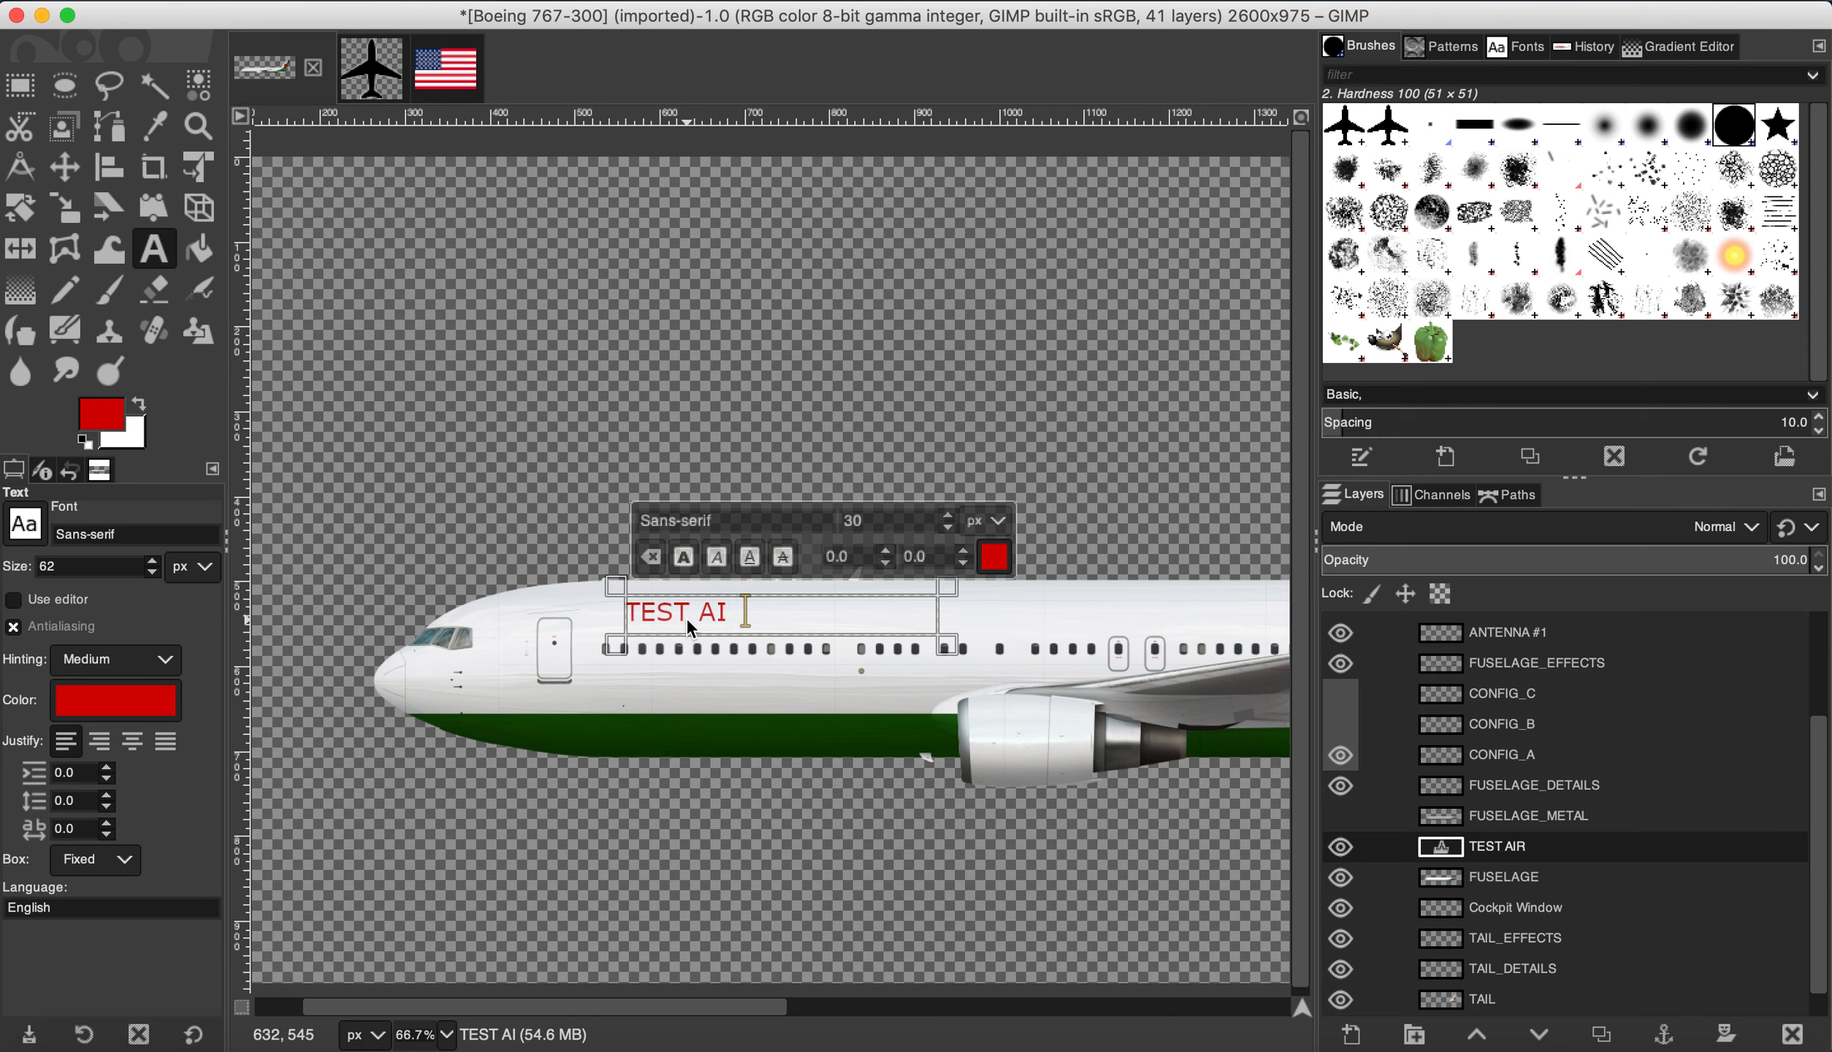
pyautogui.tripleClick(694, 614)
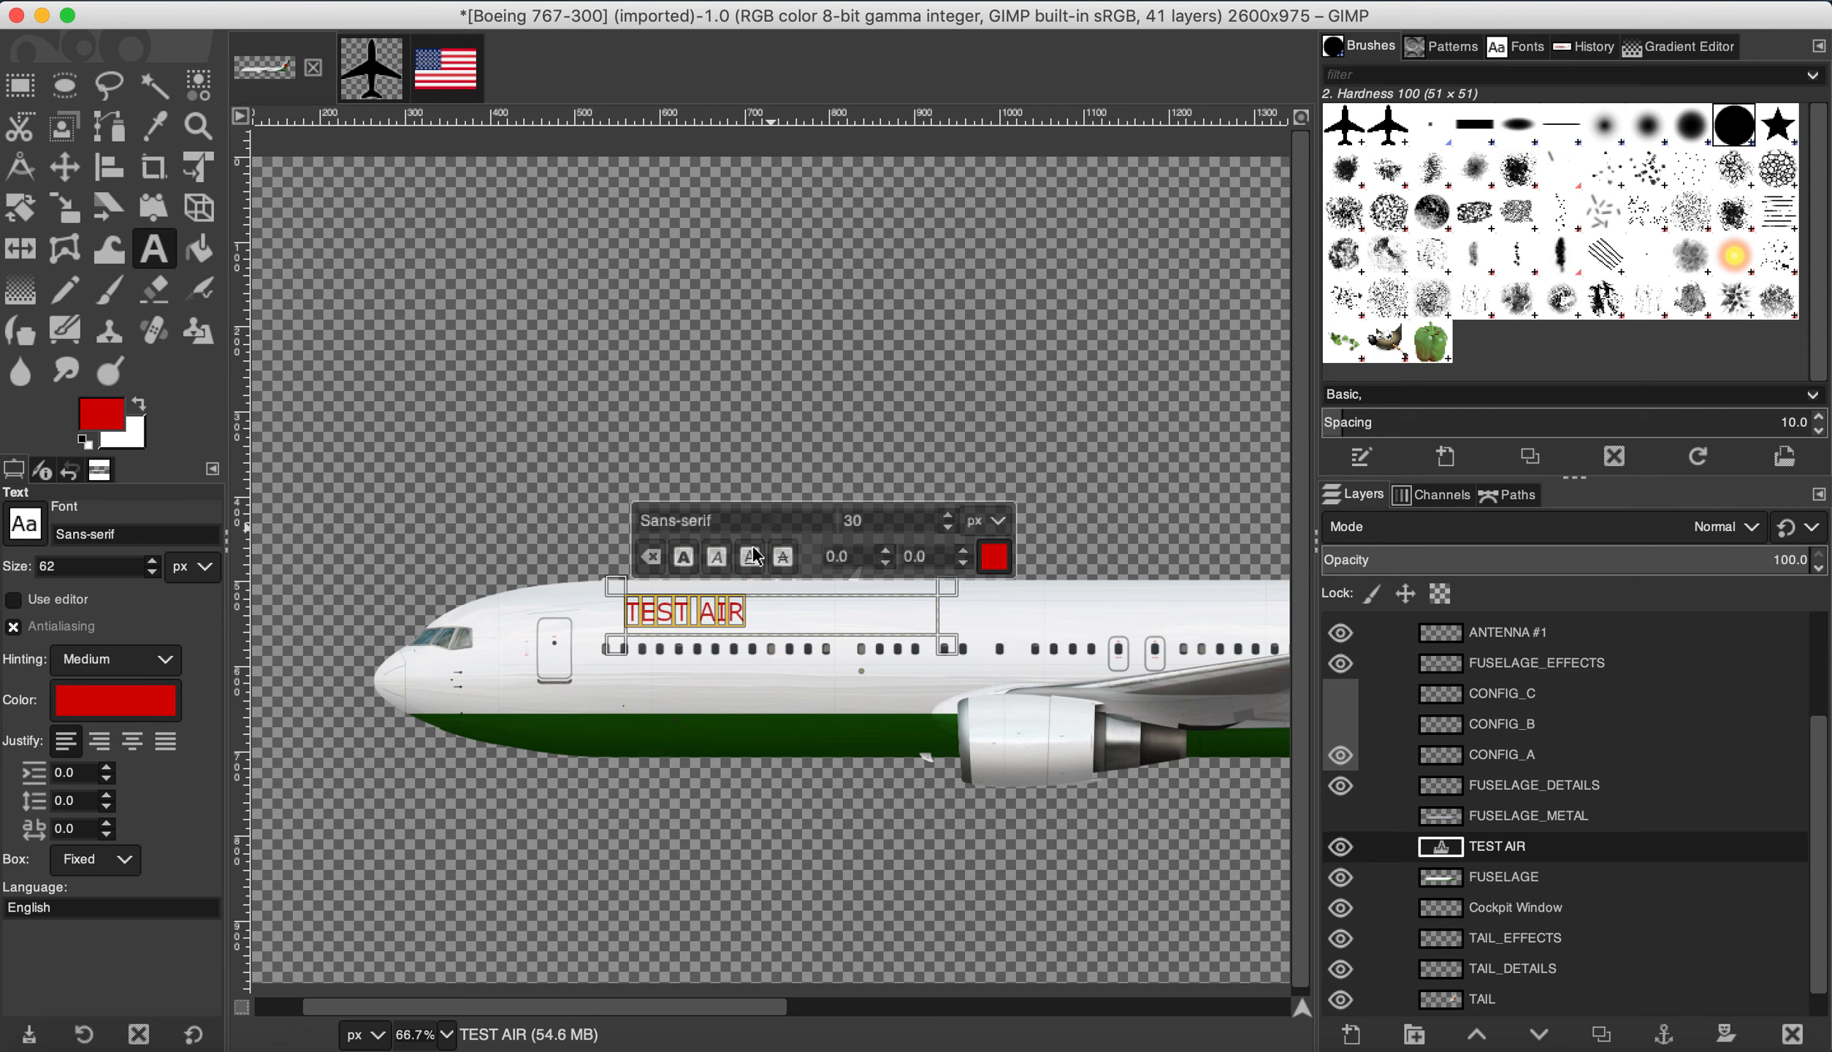
pyautogui.scroll(1, 690, 621)
pyautogui.scroll(1, 691, 622)
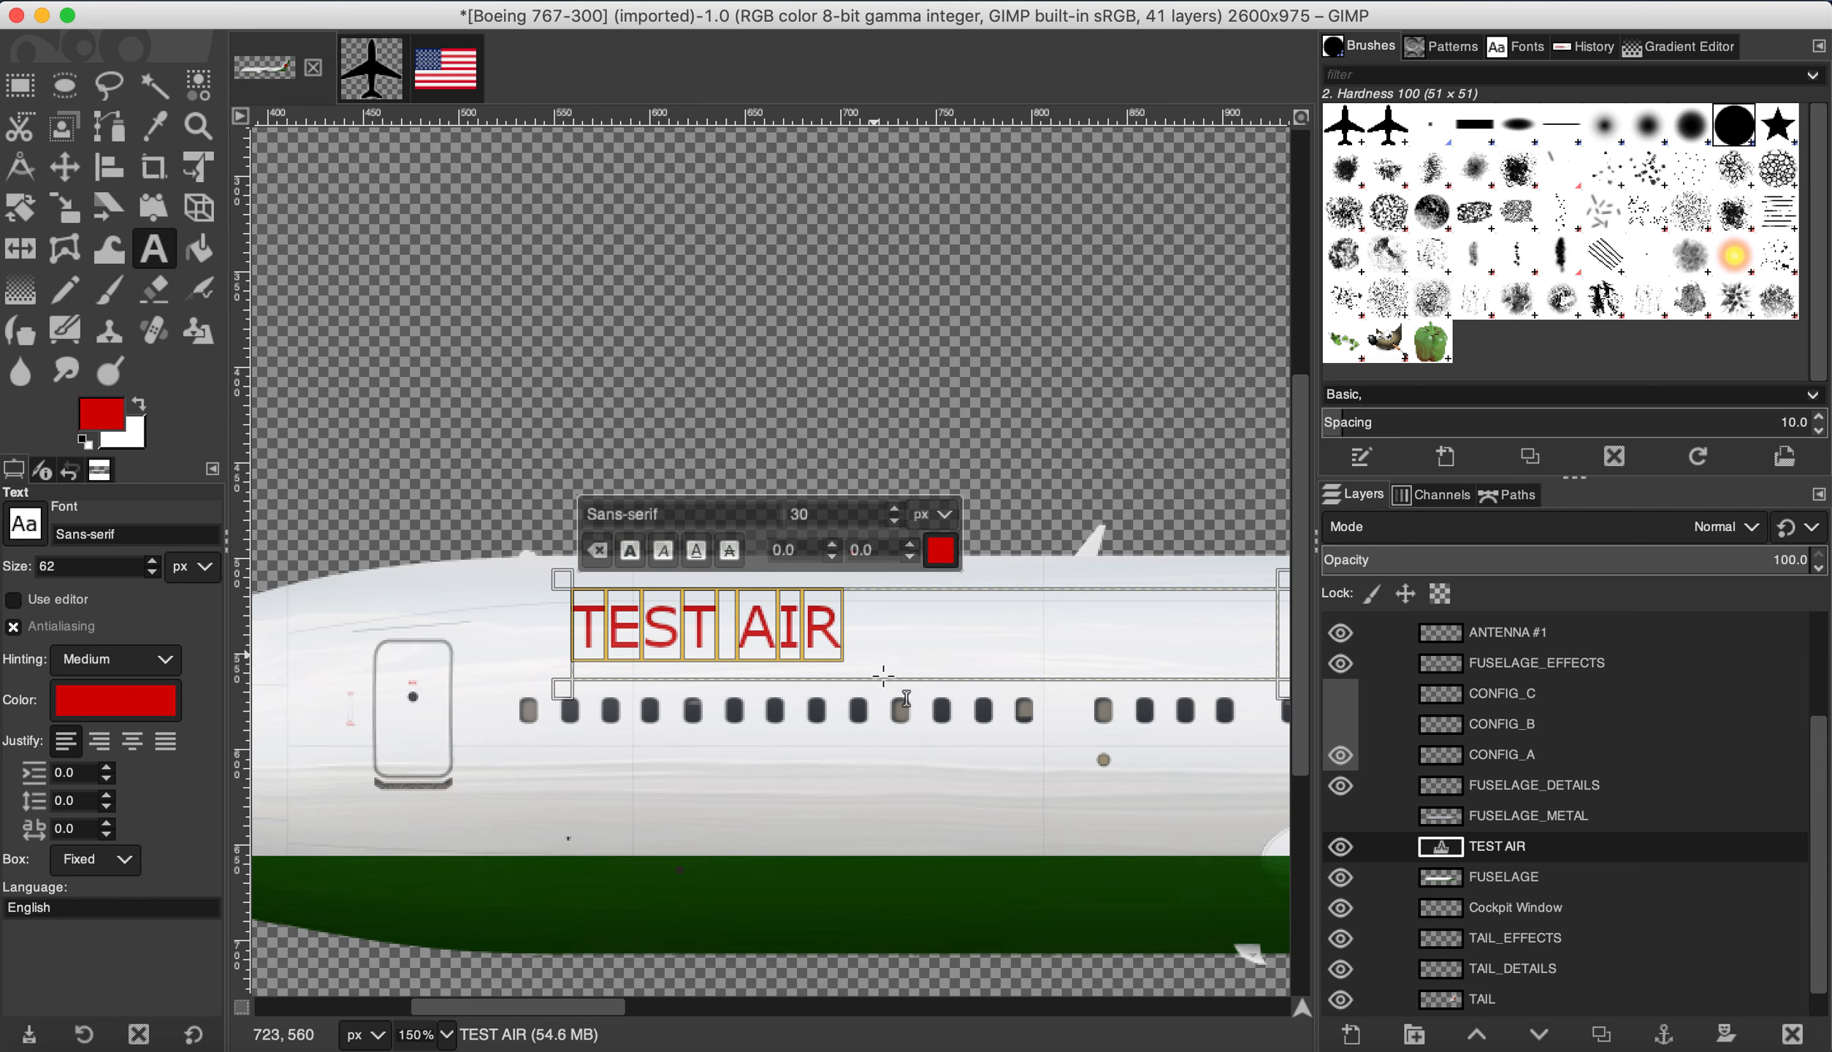
pyautogui.scroll(-2, 793, 720)
pyautogui.scroll(1, 794, 723)
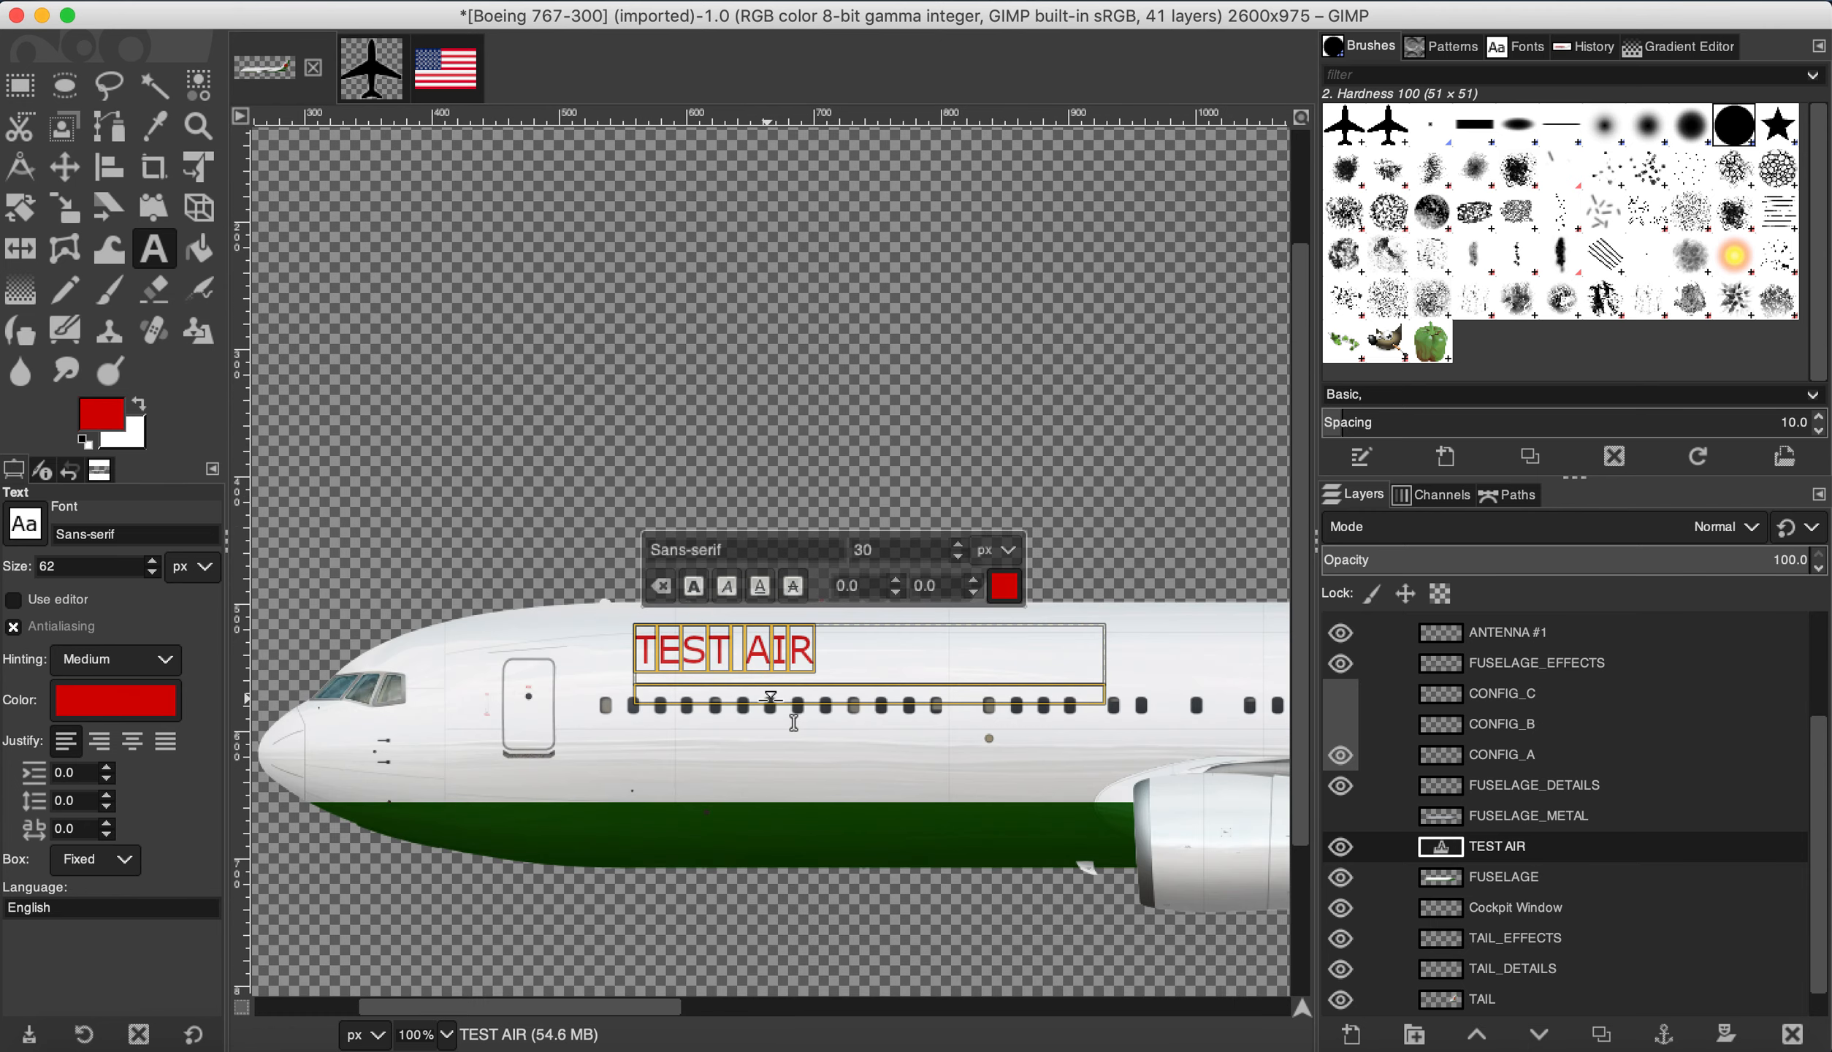
pyautogui.click(1530, 877)
pyautogui.scroll(-3, 930, 777)
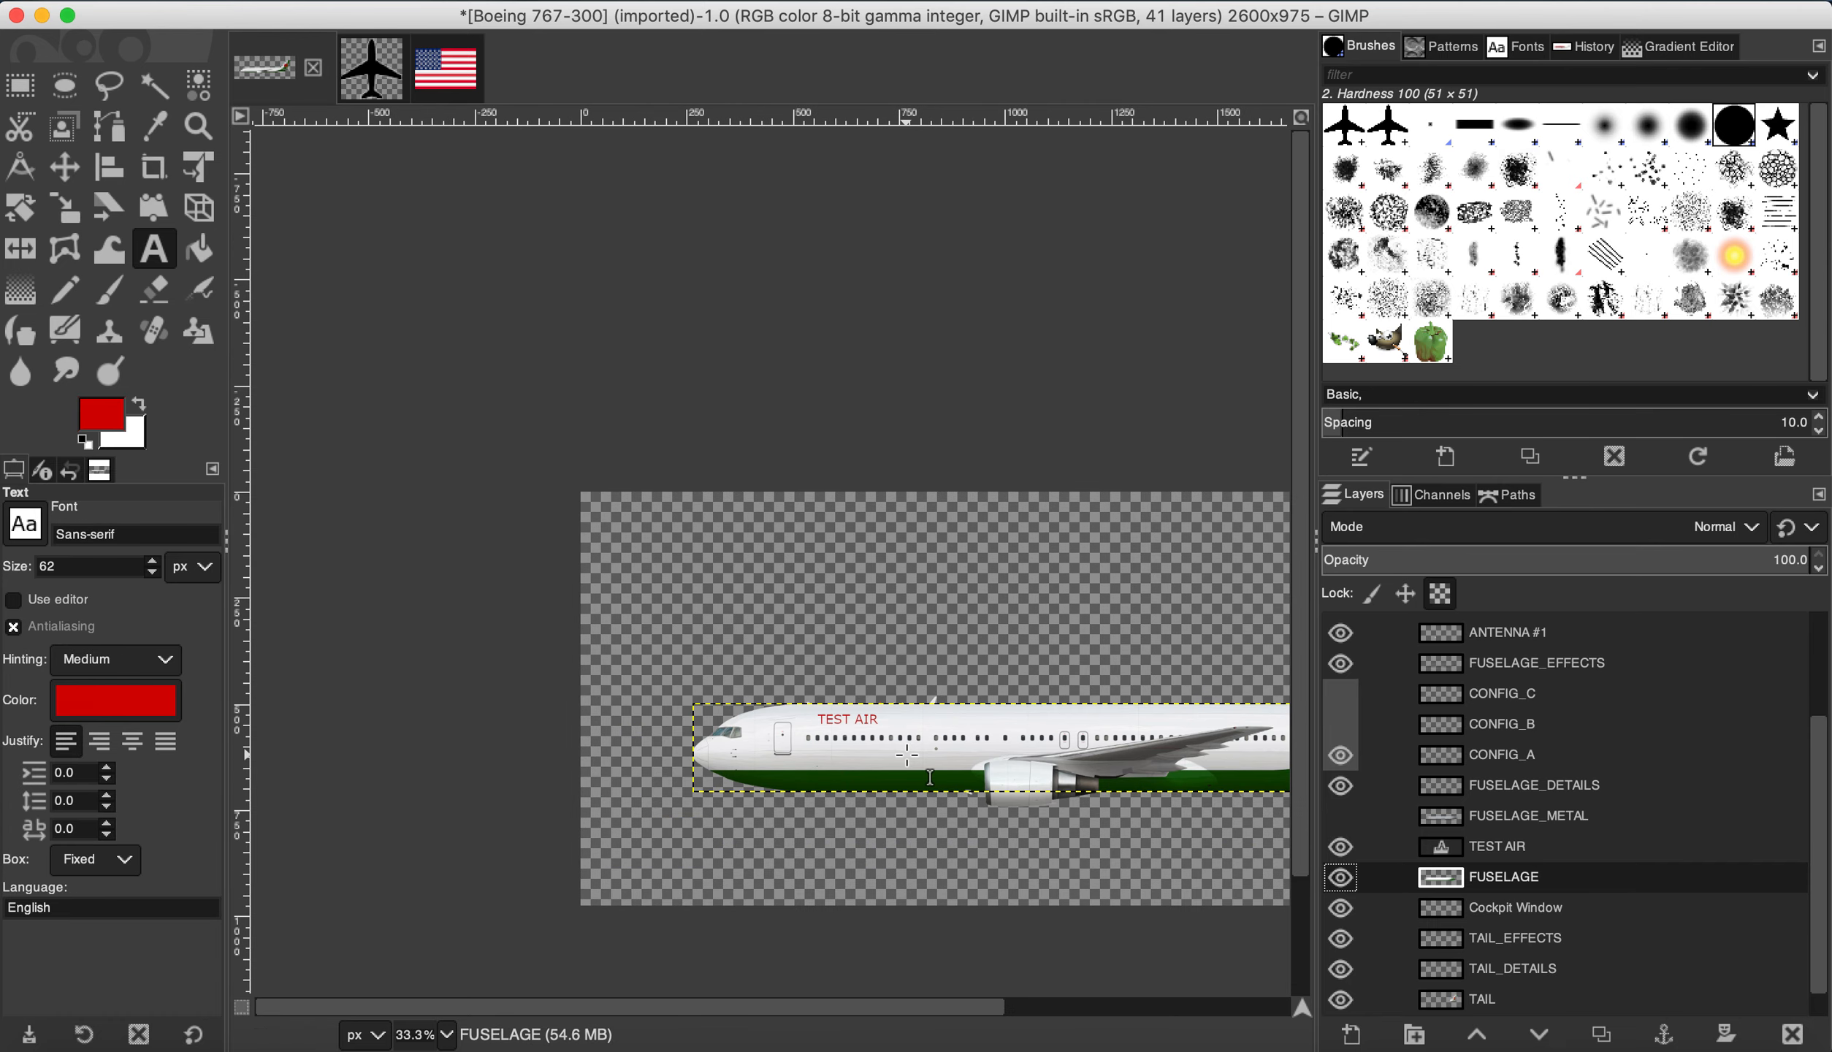
# Step: Switch the visible engine to the RR variant, hiding the GE, PW4000 and PW JT9D layers
pyautogui.scroll(-2, 804, 756)
pyautogui.scroll(2, 997, 753)
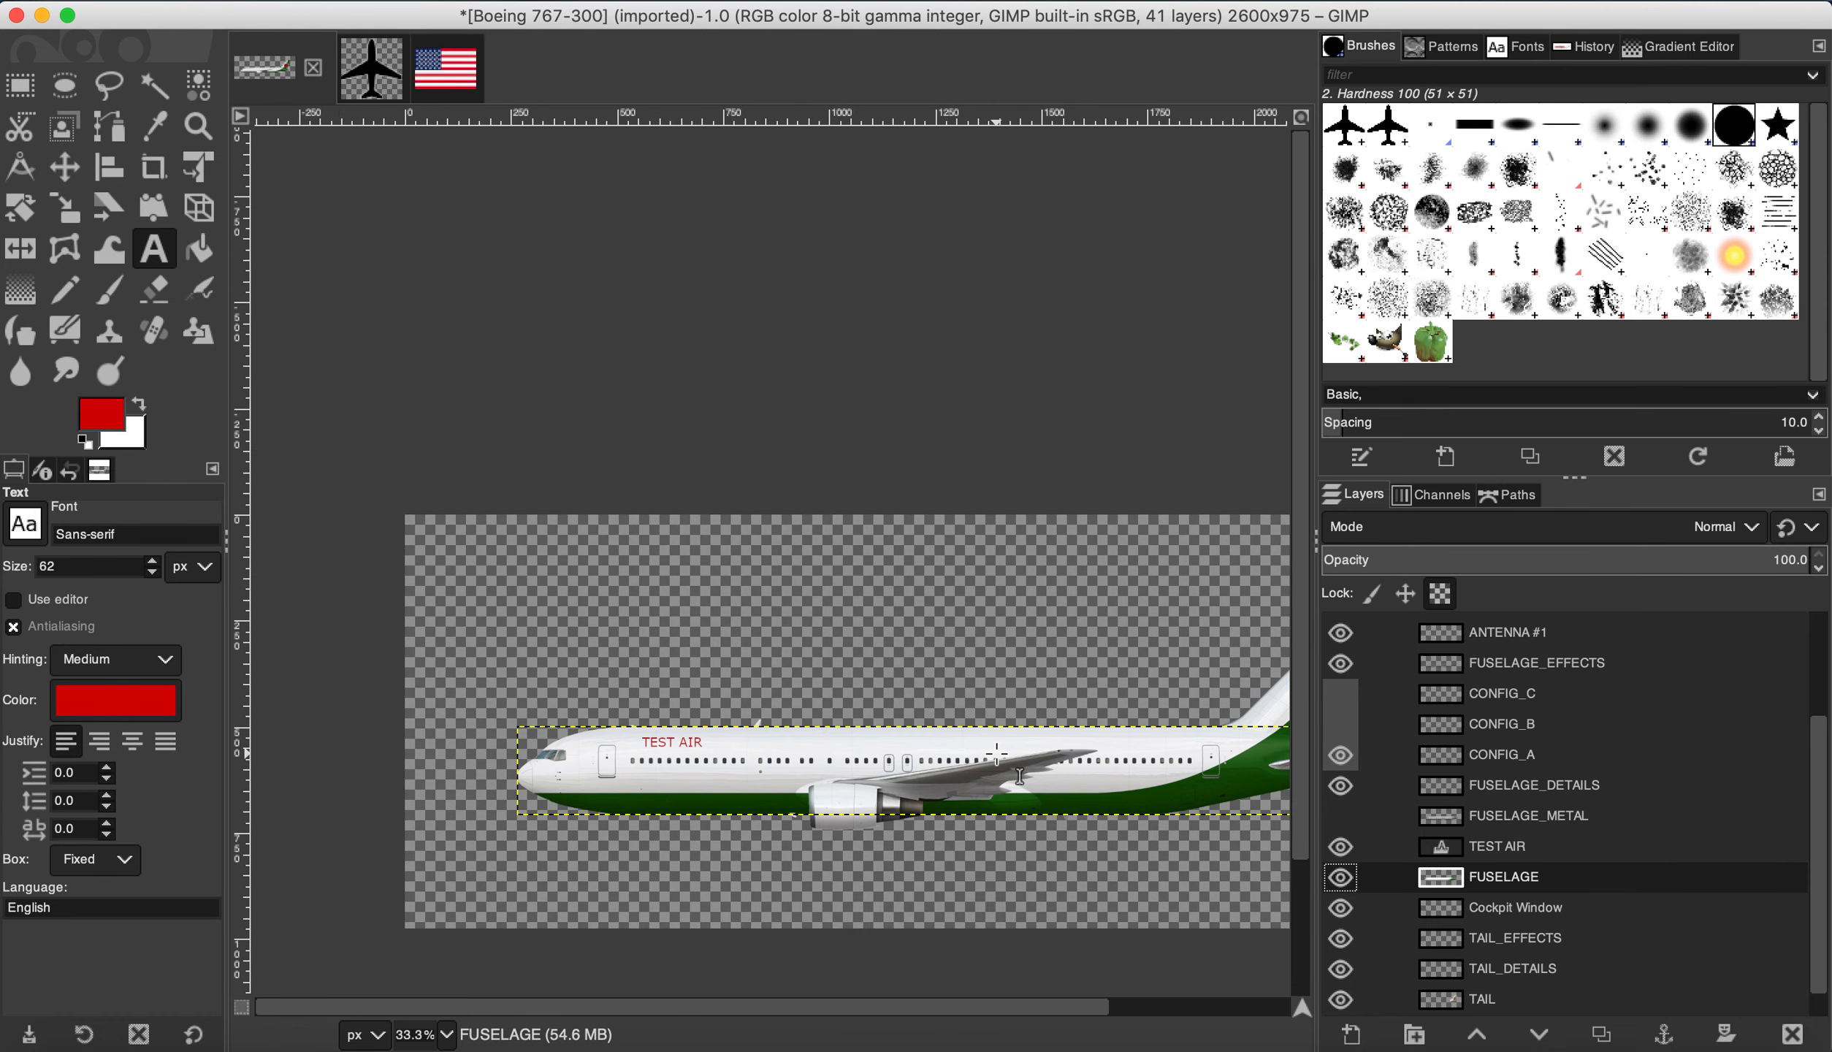
pyautogui.scroll(1, 544, 778)
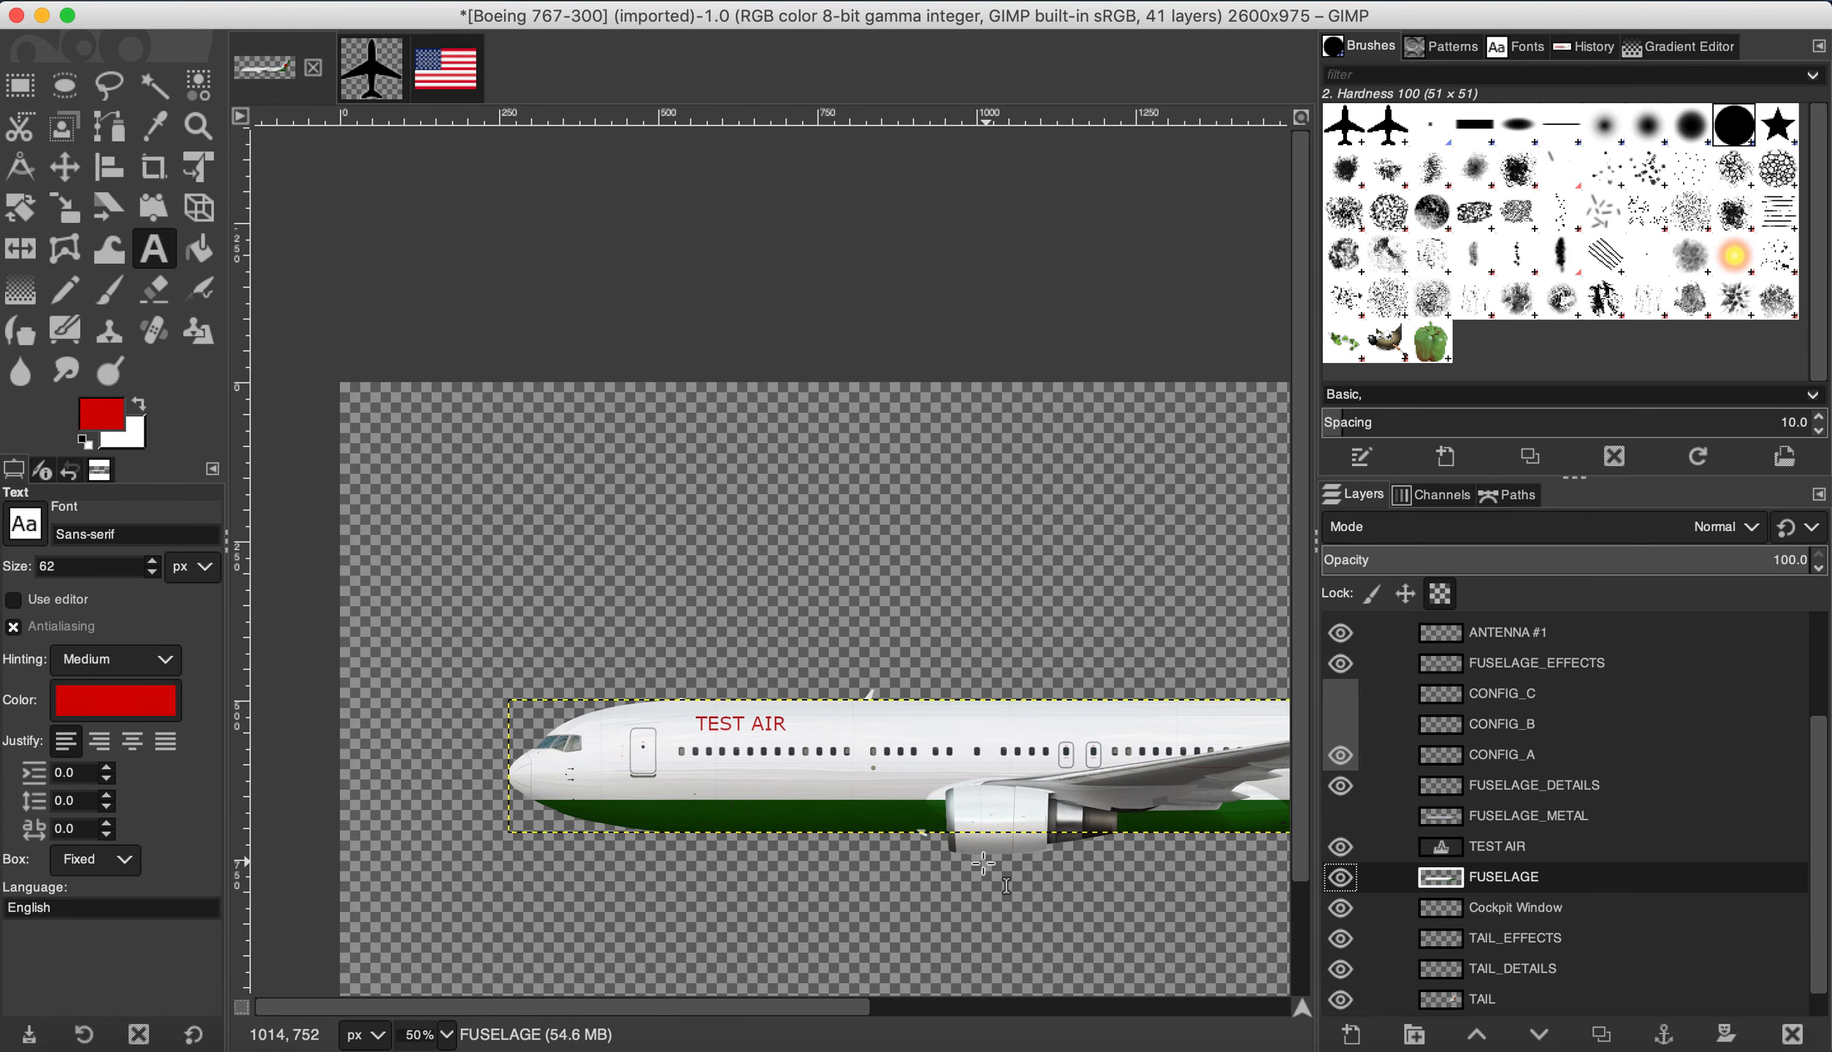
pyautogui.scroll(2, 983, 864)
pyautogui.scroll(5, 1467, 789)
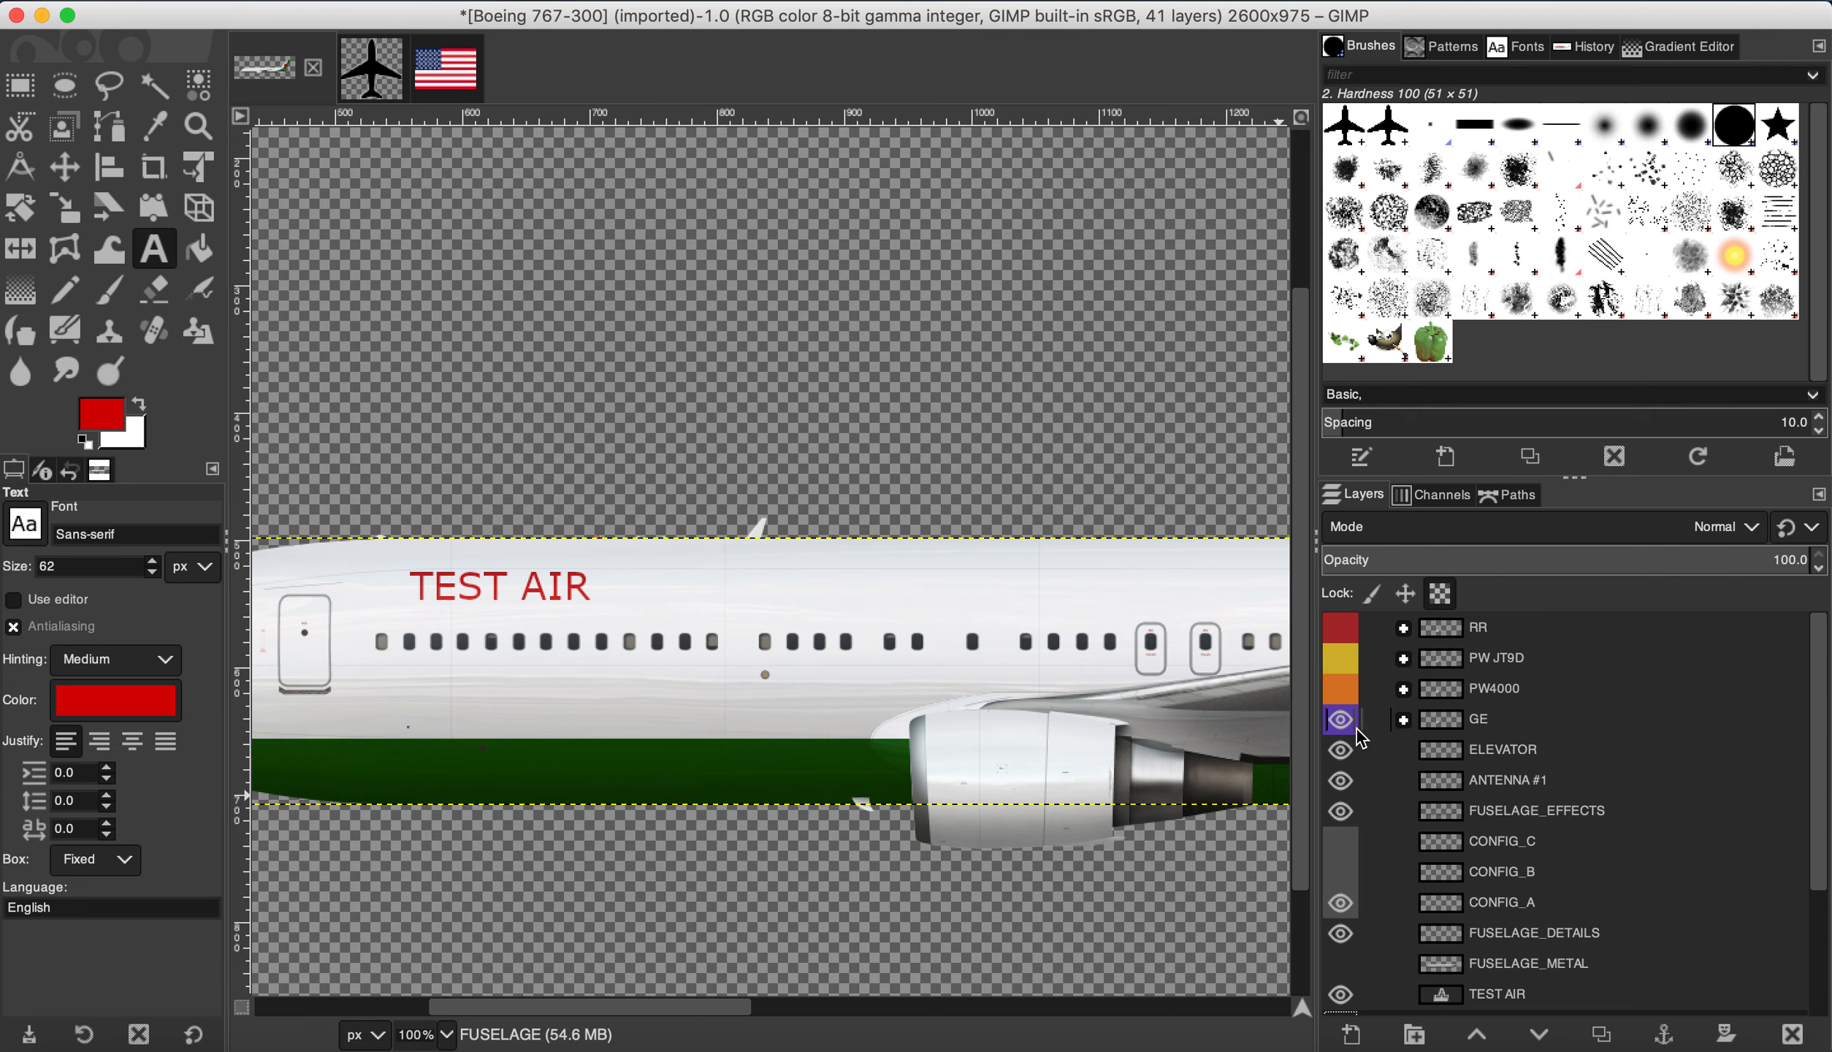
pyautogui.scroll(-2, 1044, 752)
pyautogui.scroll(1, 1103, 803)
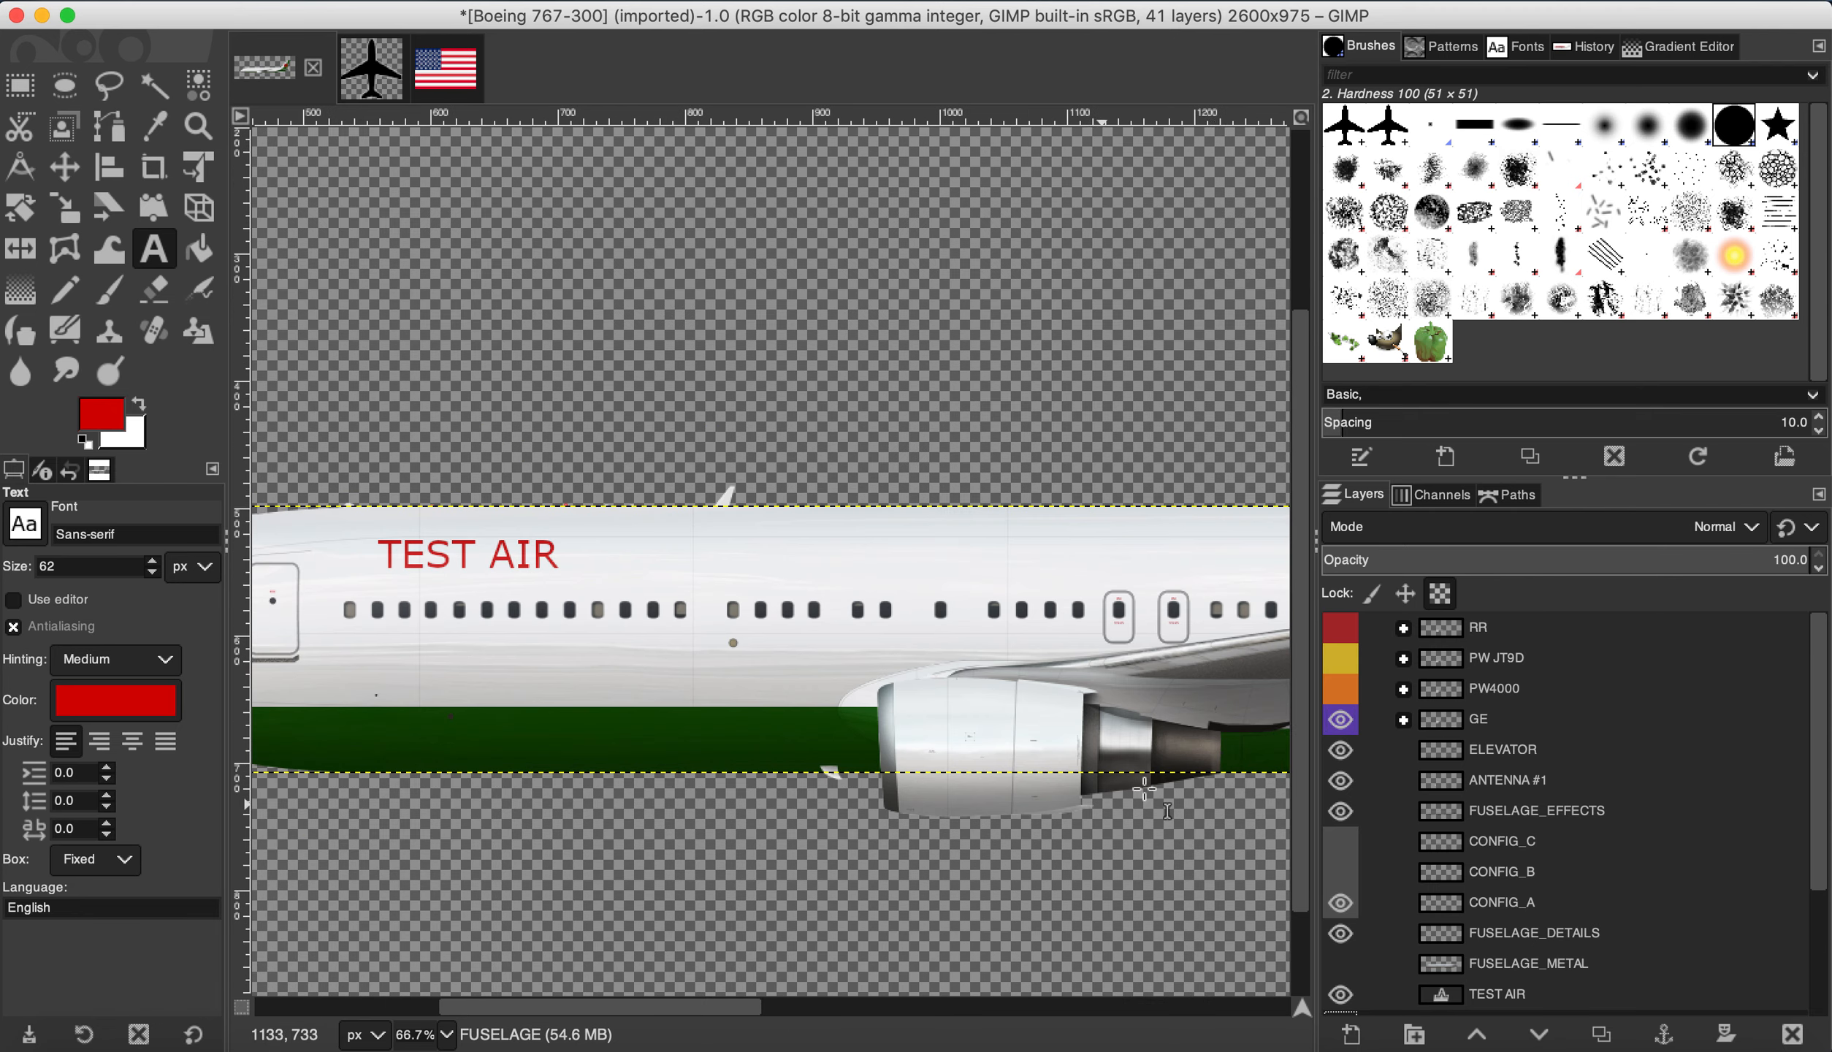
pyautogui.click(1335, 690)
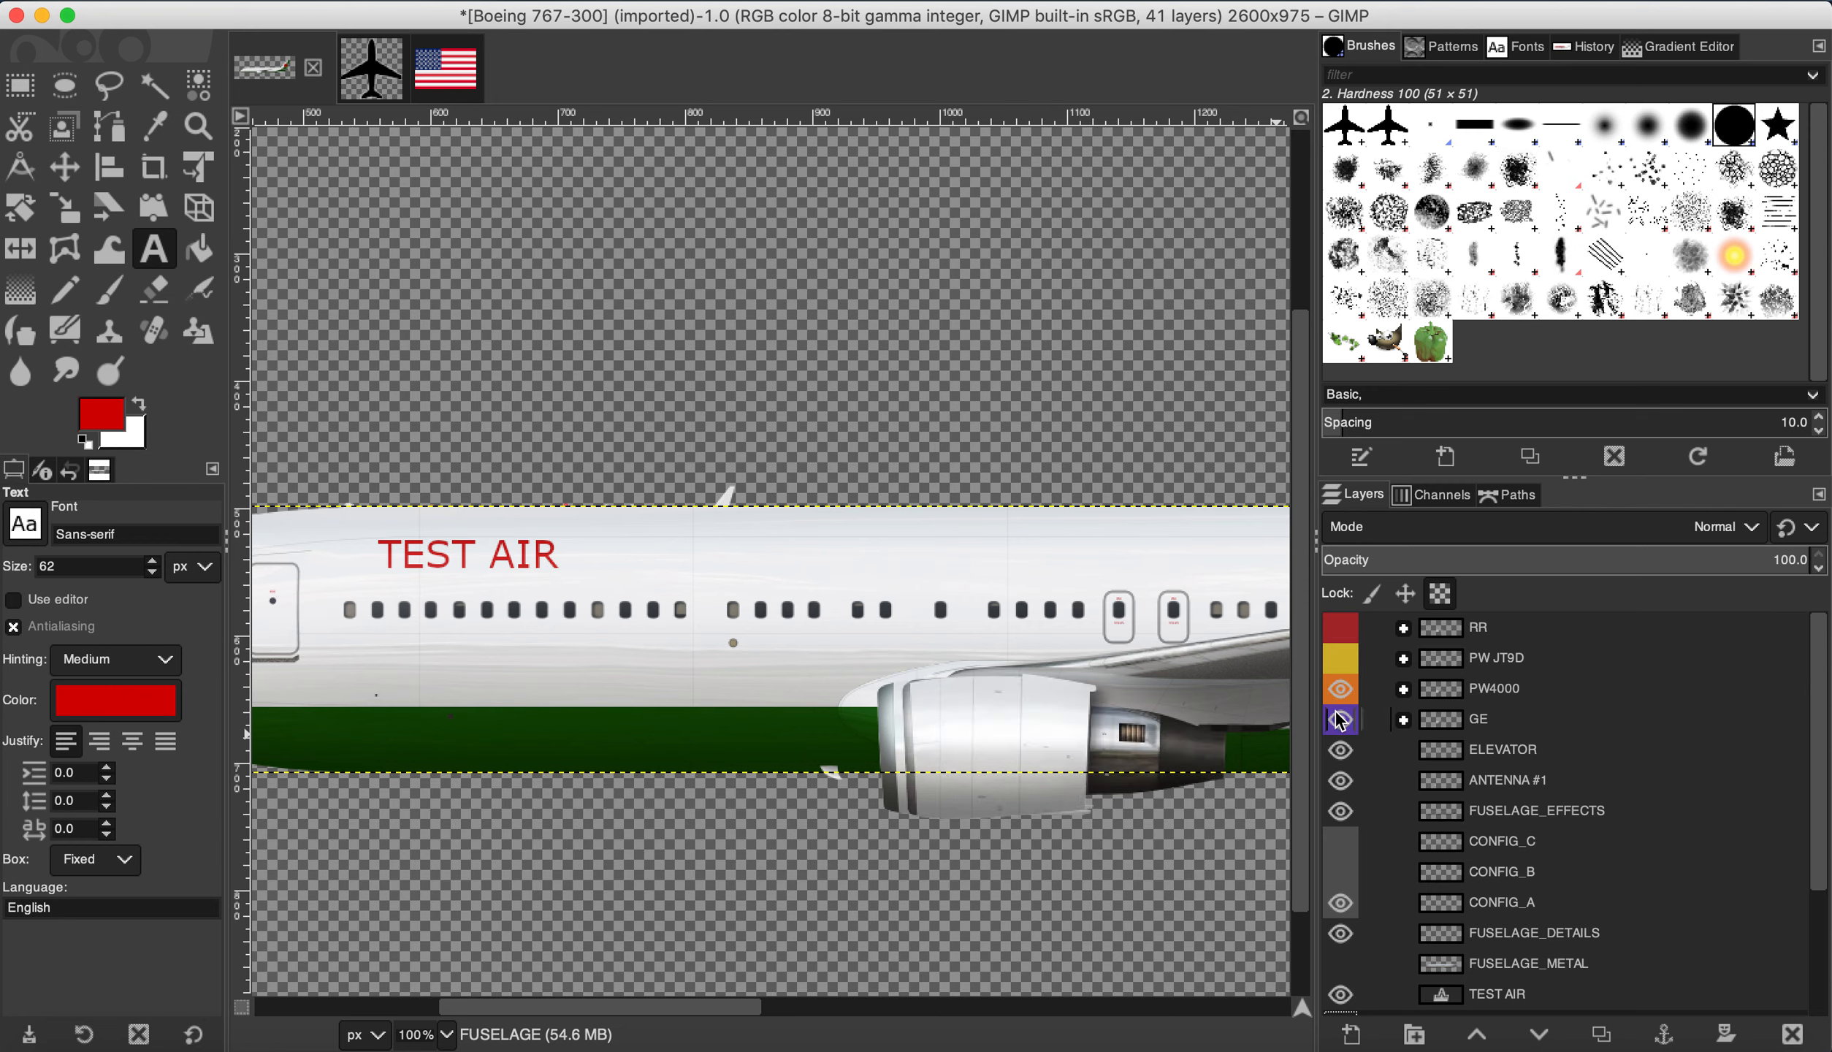
pyautogui.click(1340, 721)
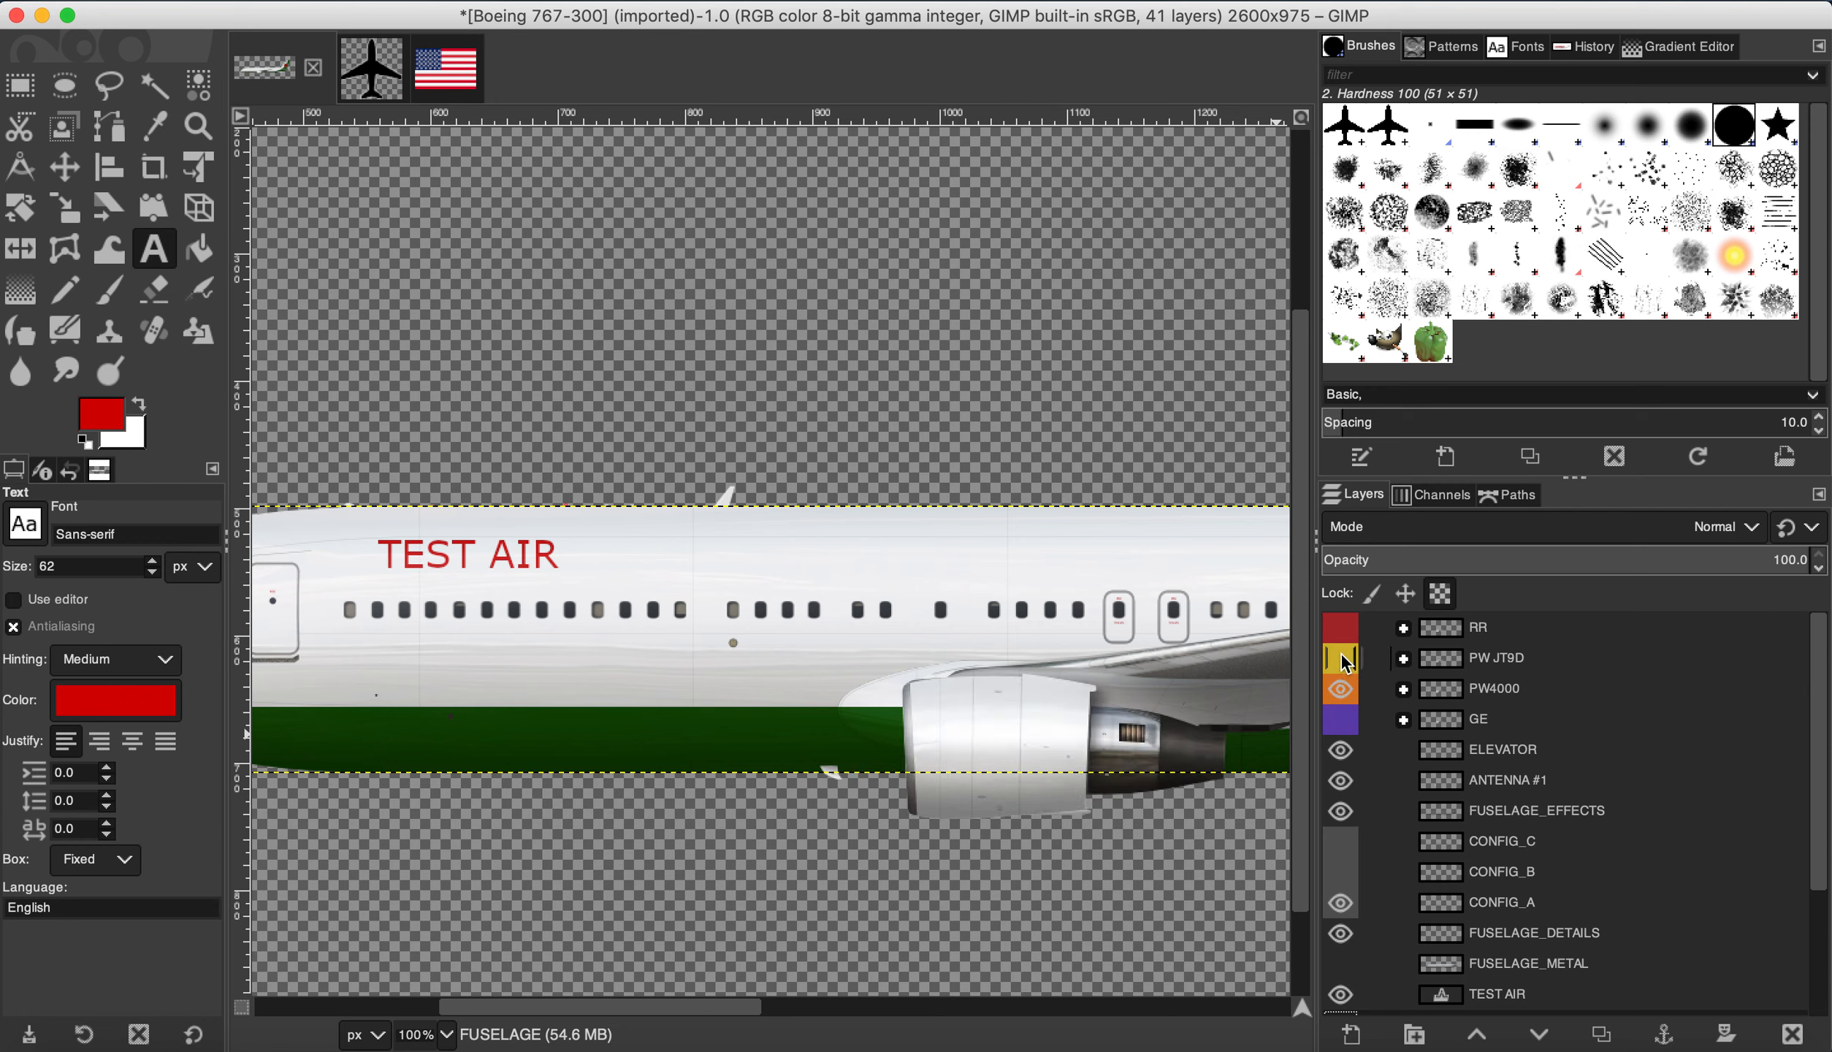
pyautogui.click(1343, 658)
pyautogui.click(1340, 692)
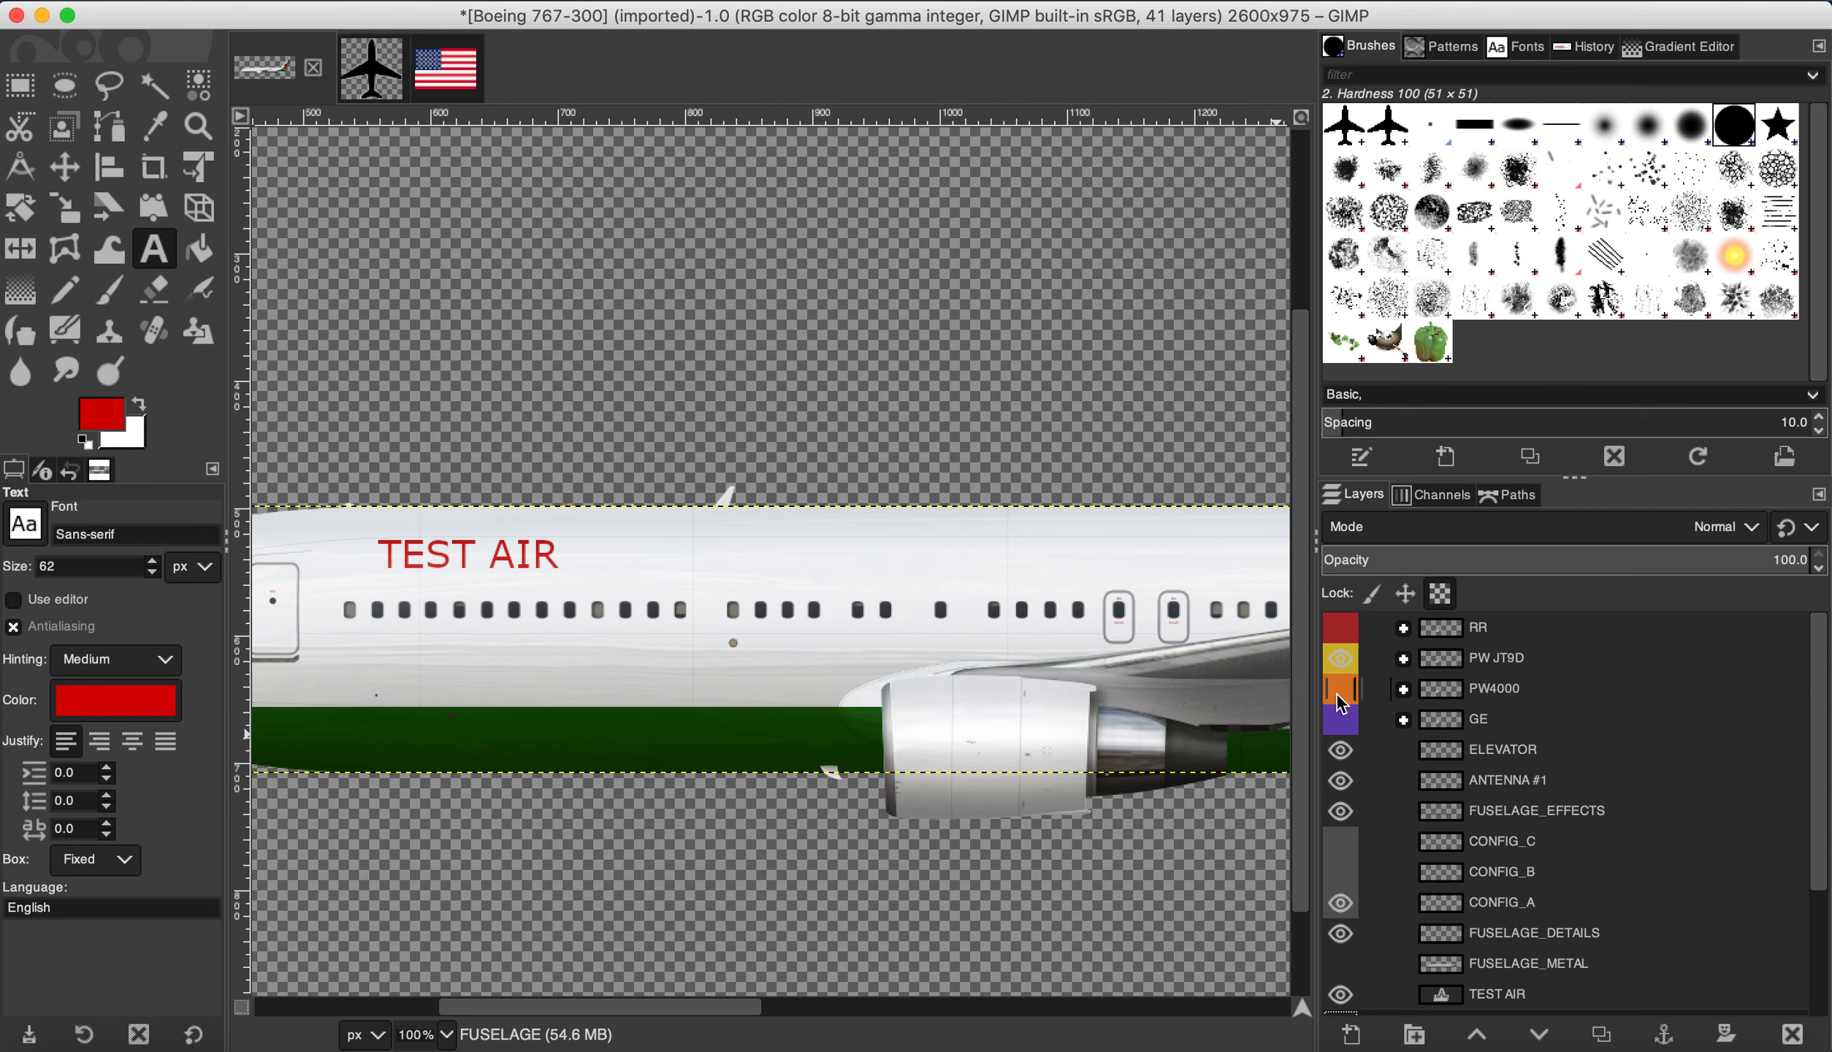
pyautogui.click(1341, 630)
pyautogui.click(1344, 660)
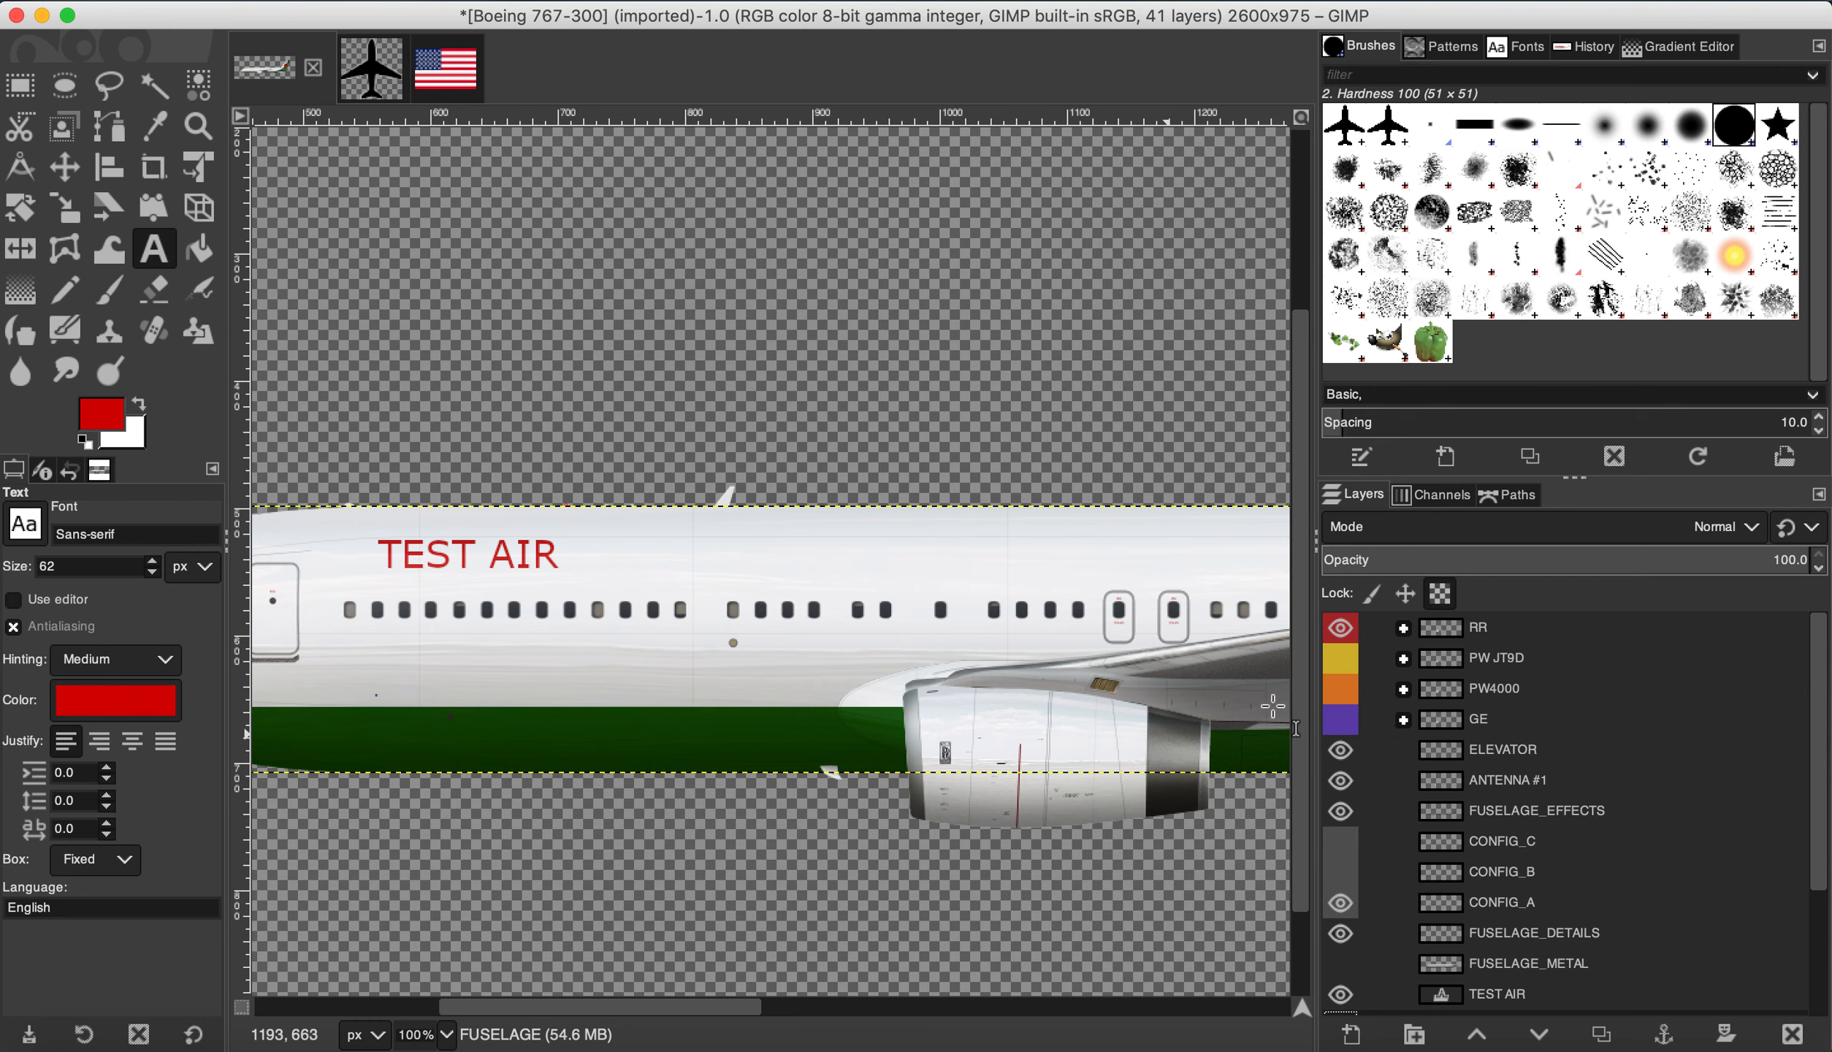
# Step: Select the ENGINE_RR layer in the RR group and lock its alpha channel
pyautogui.click(1403, 627)
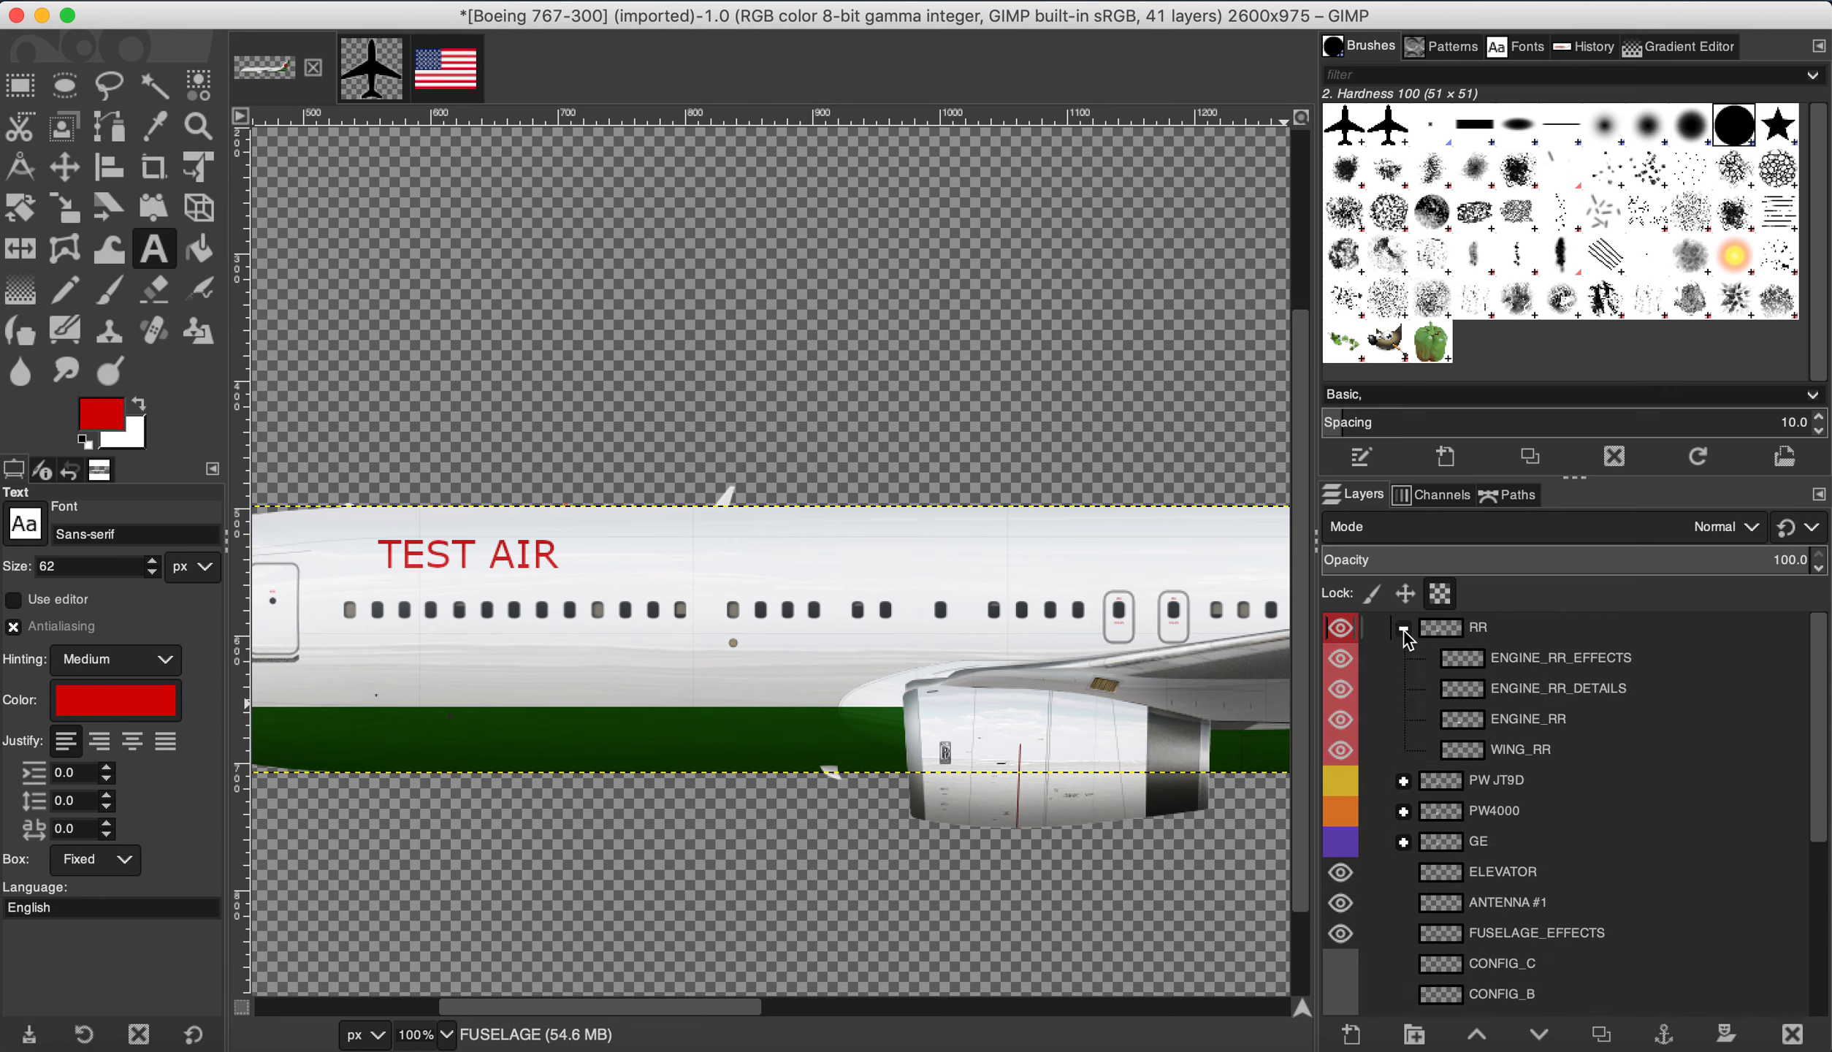
pyautogui.click(1548, 719)
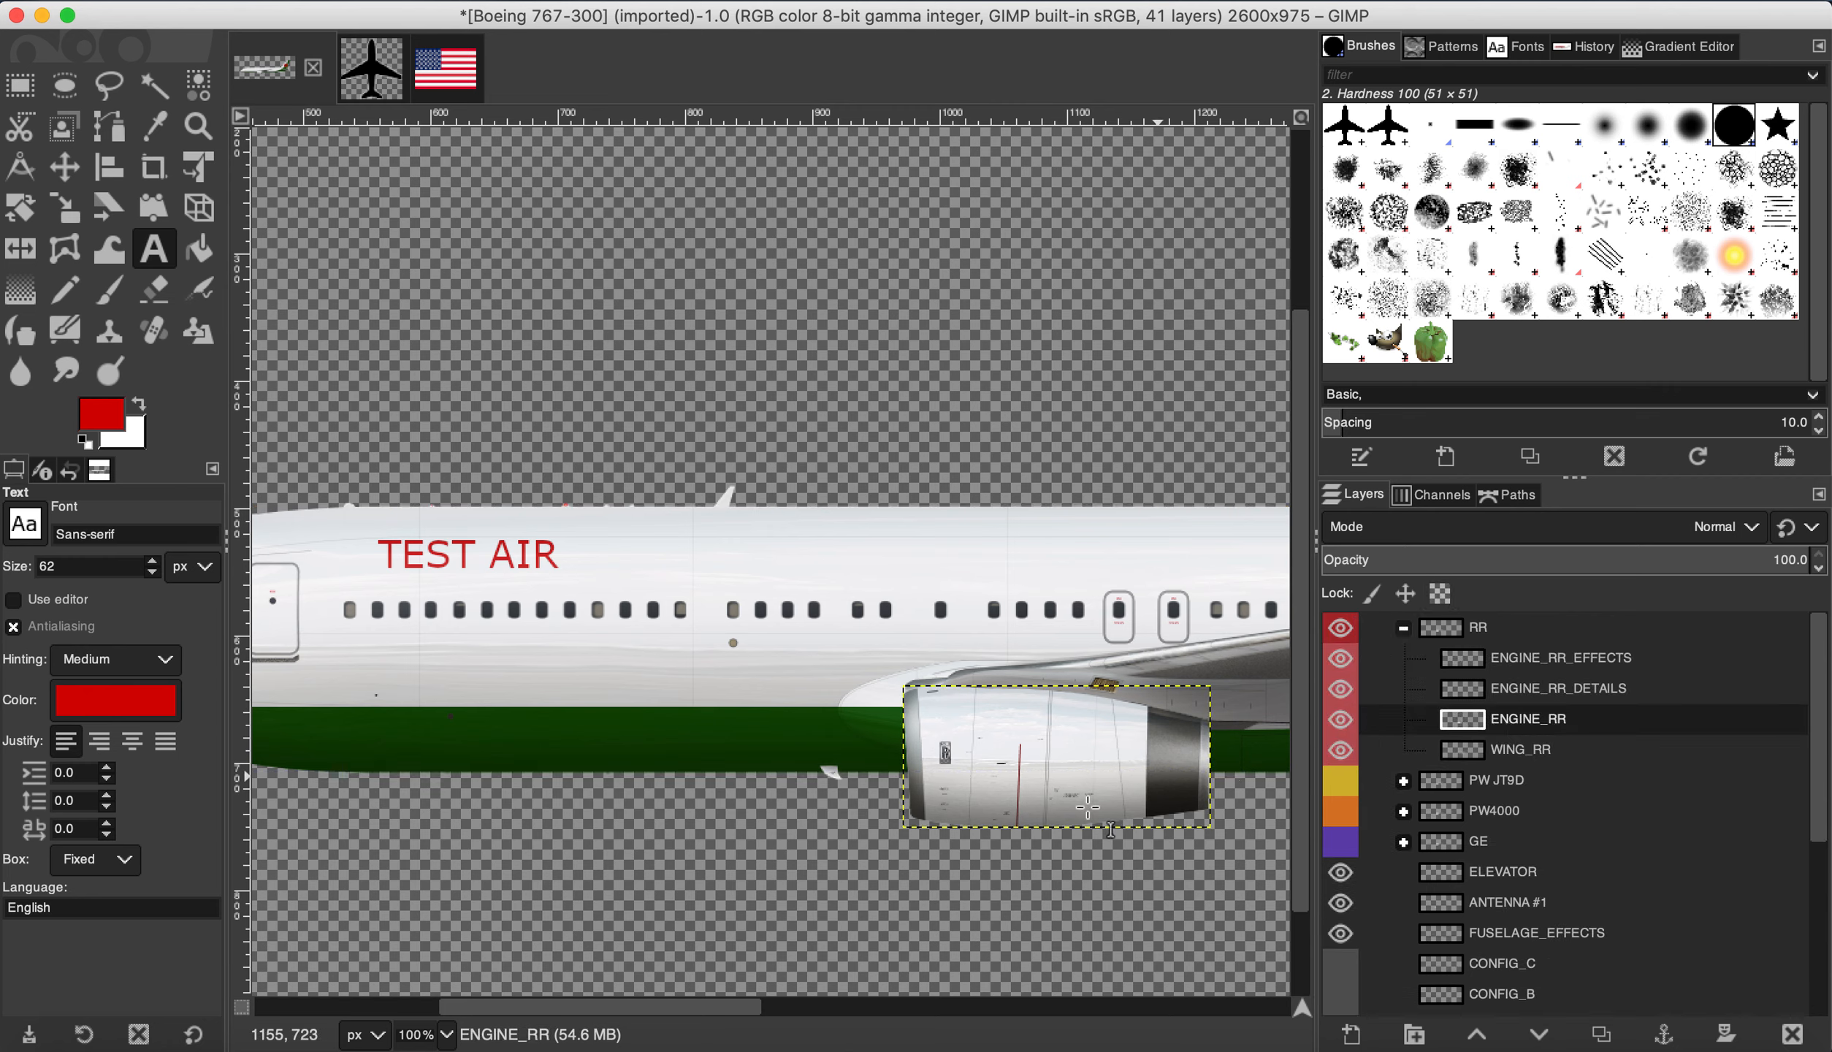
pyautogui.click(1446, 595)
# Step: Fill a rectangle around the right engine with the red foreground colour, then deselect and collapse RR
pyautogui.click(13, 93)
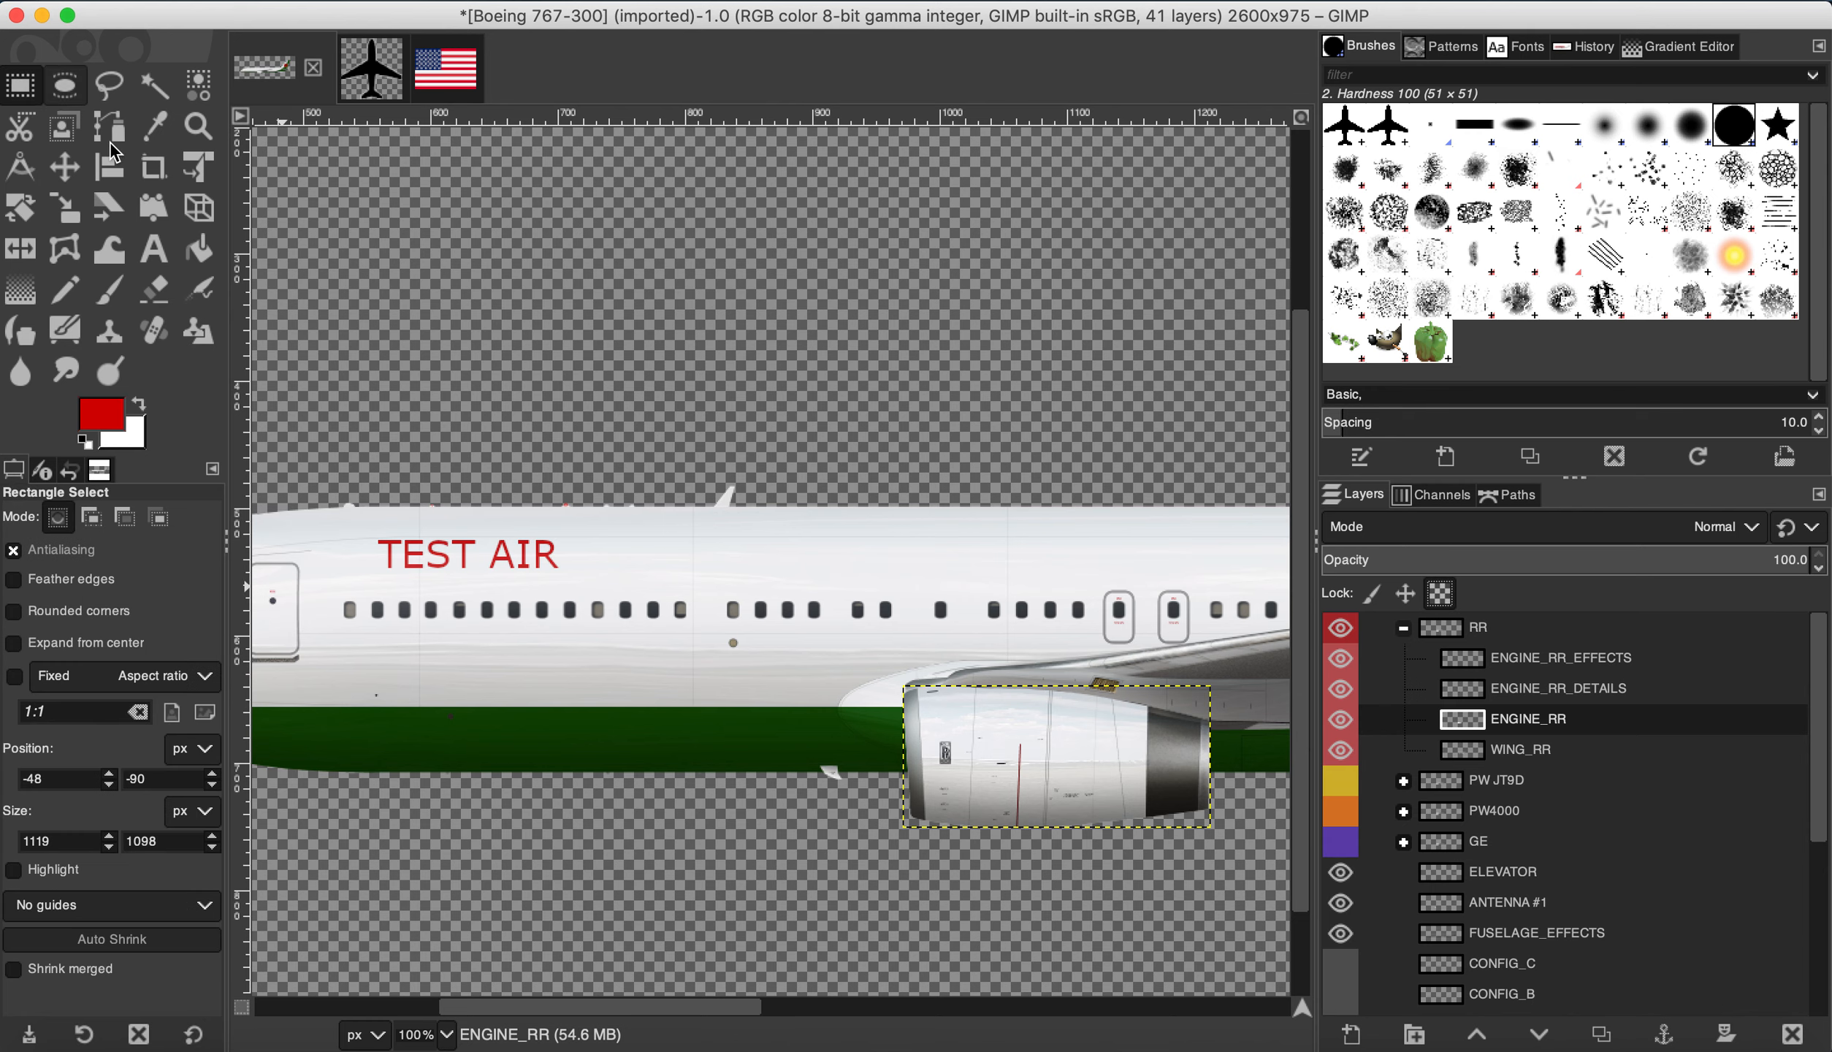
pyautogui.moveTo(853, 640); pyautogui.dragTo(1247, 872)
pyautogui.click(252, 0)
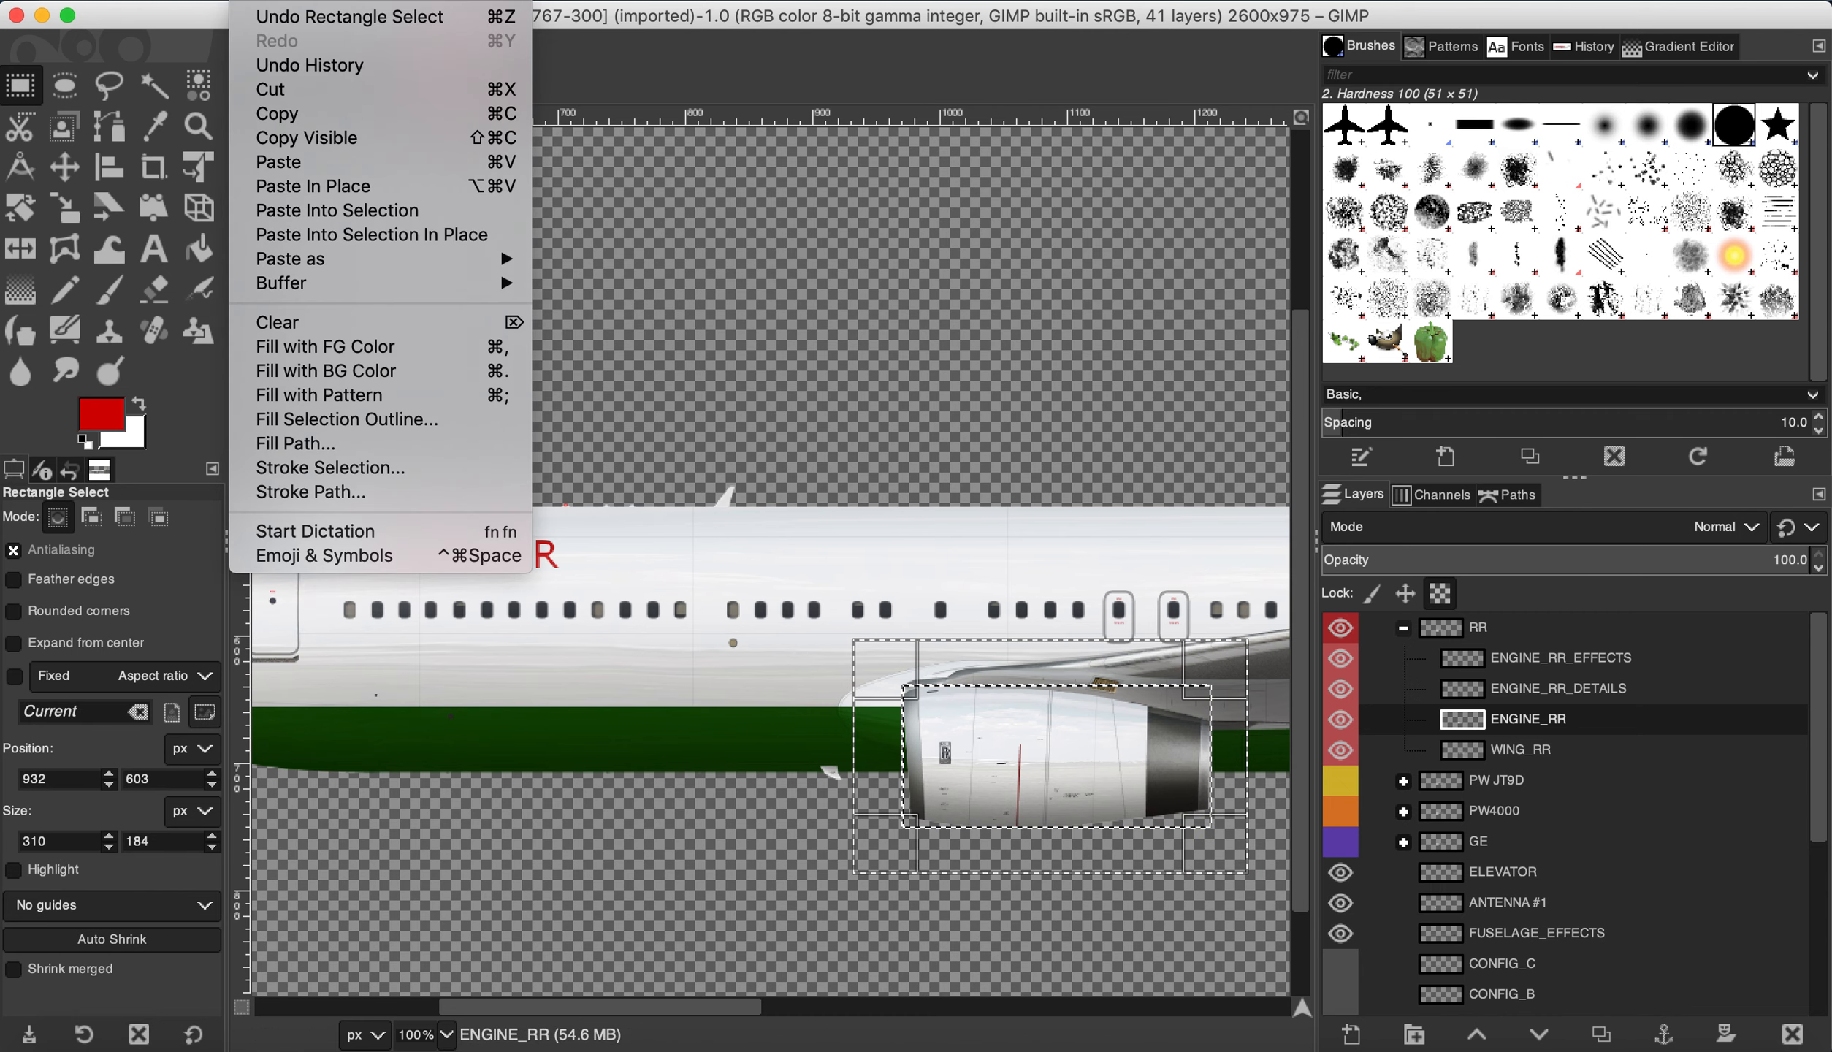
pyautogui.click(461, 346)
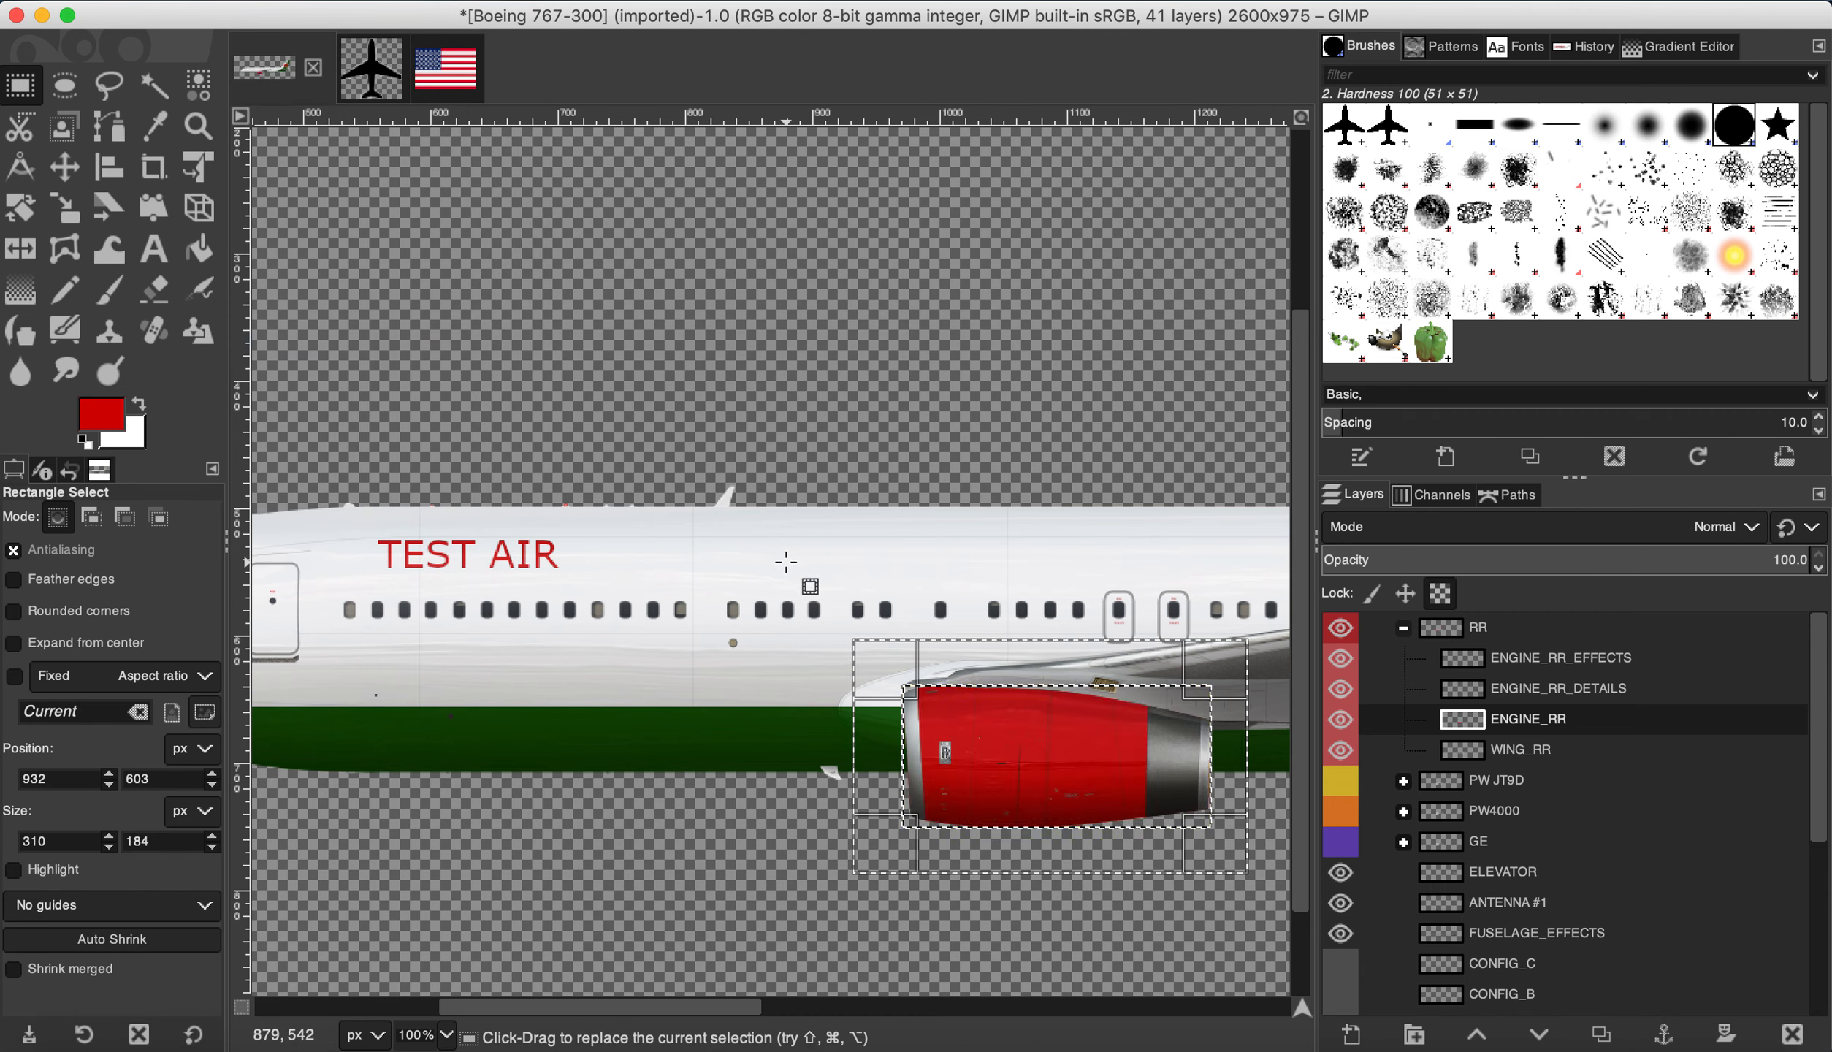
pyautogui.click(301, 0)
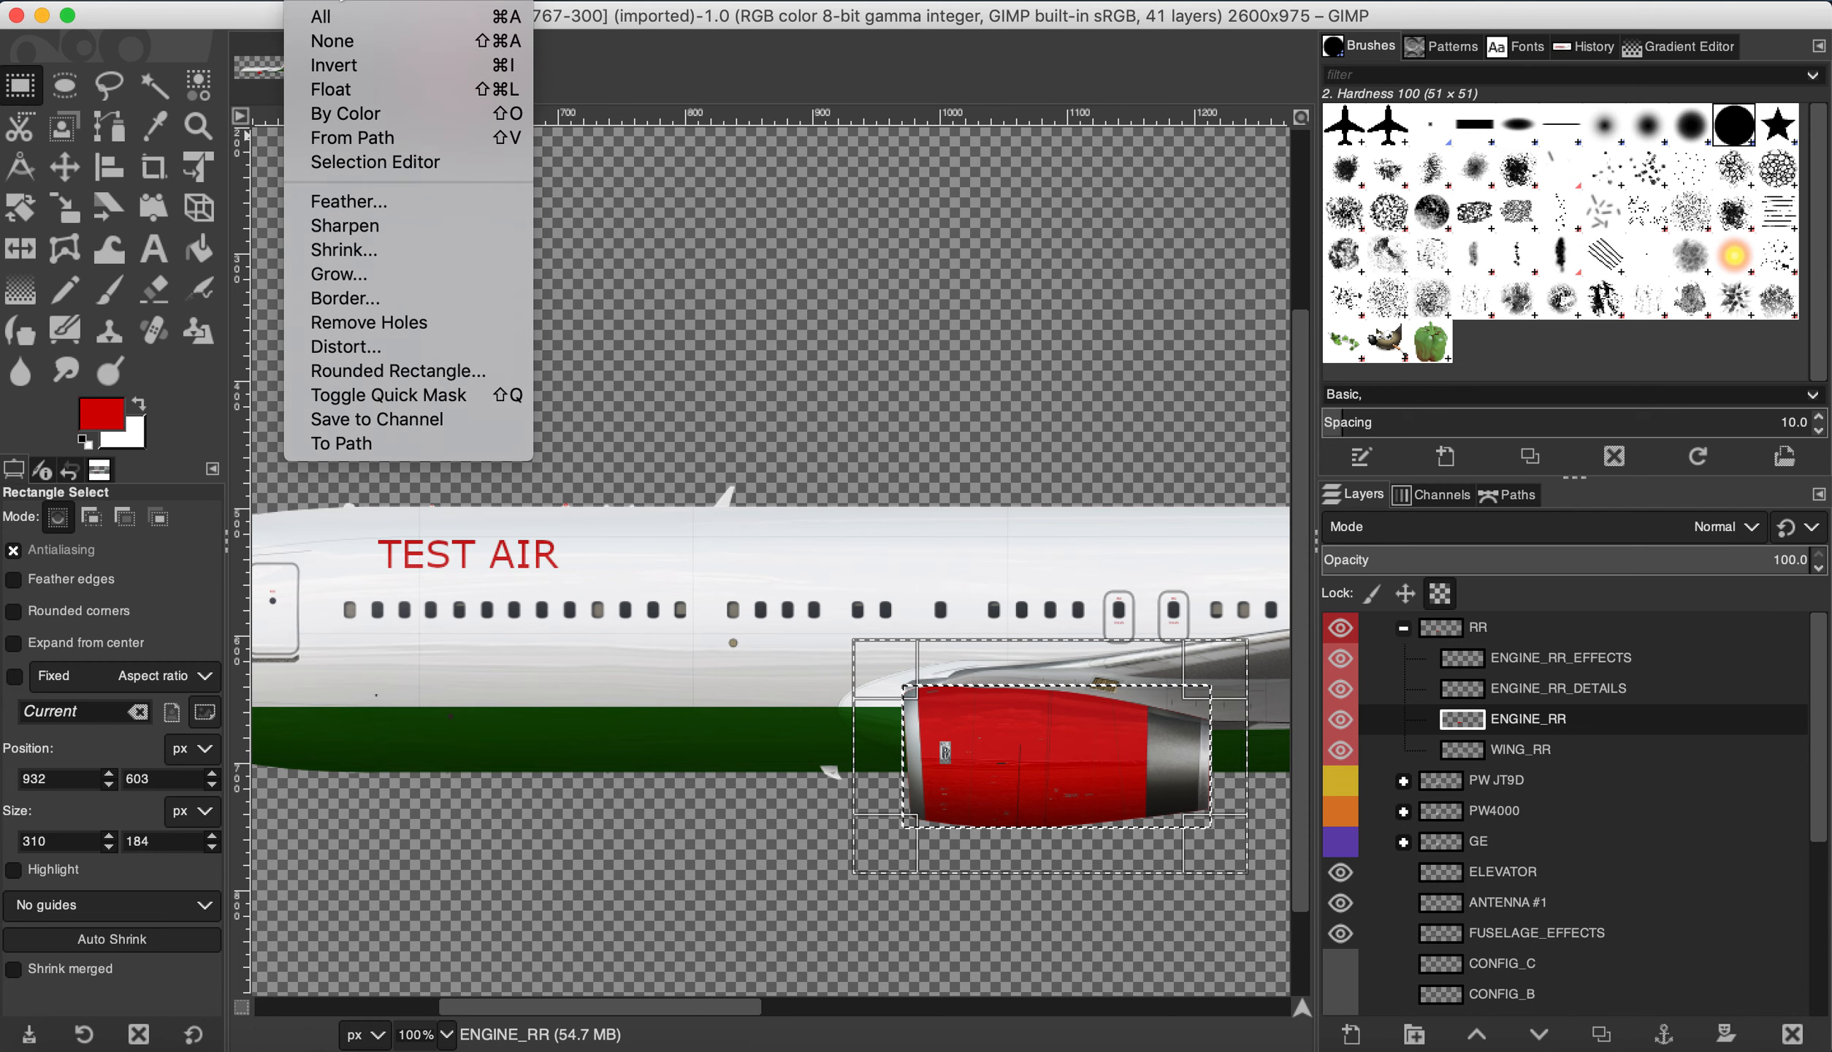
pyautogui.click(358, 43)
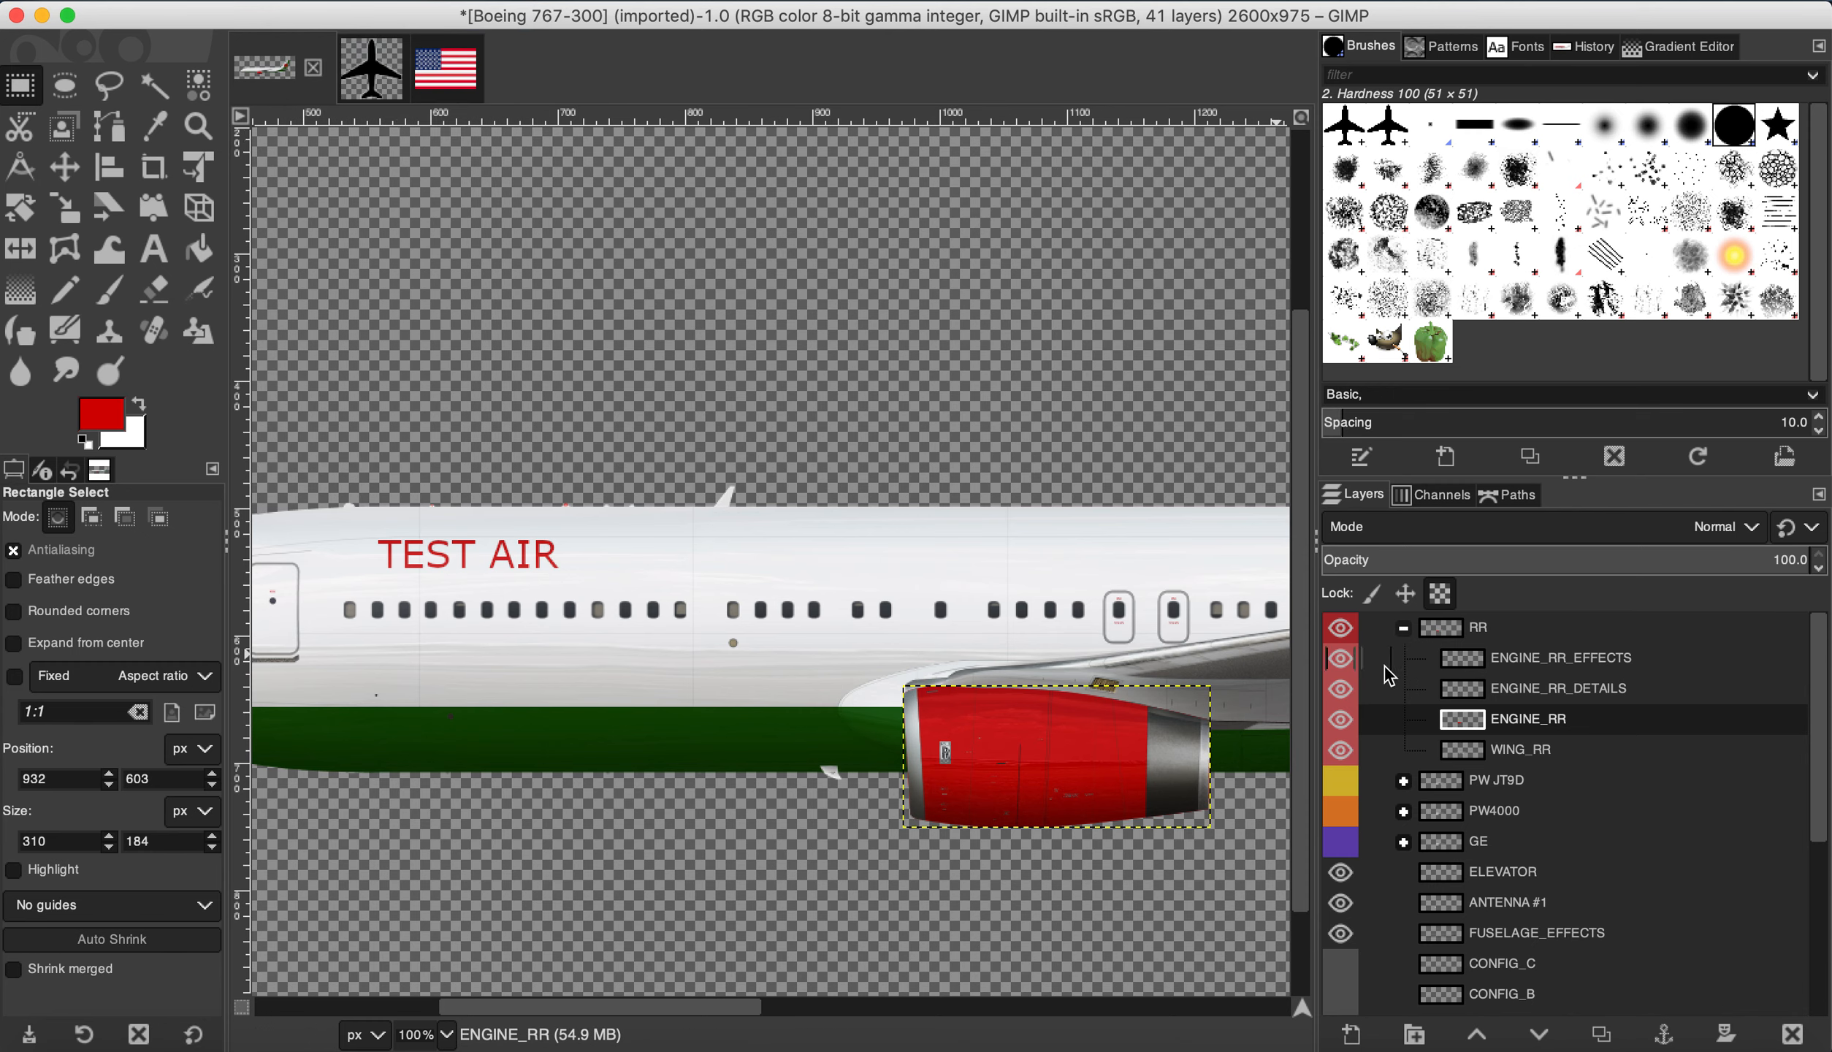
pyautogui.click(1403, 627)
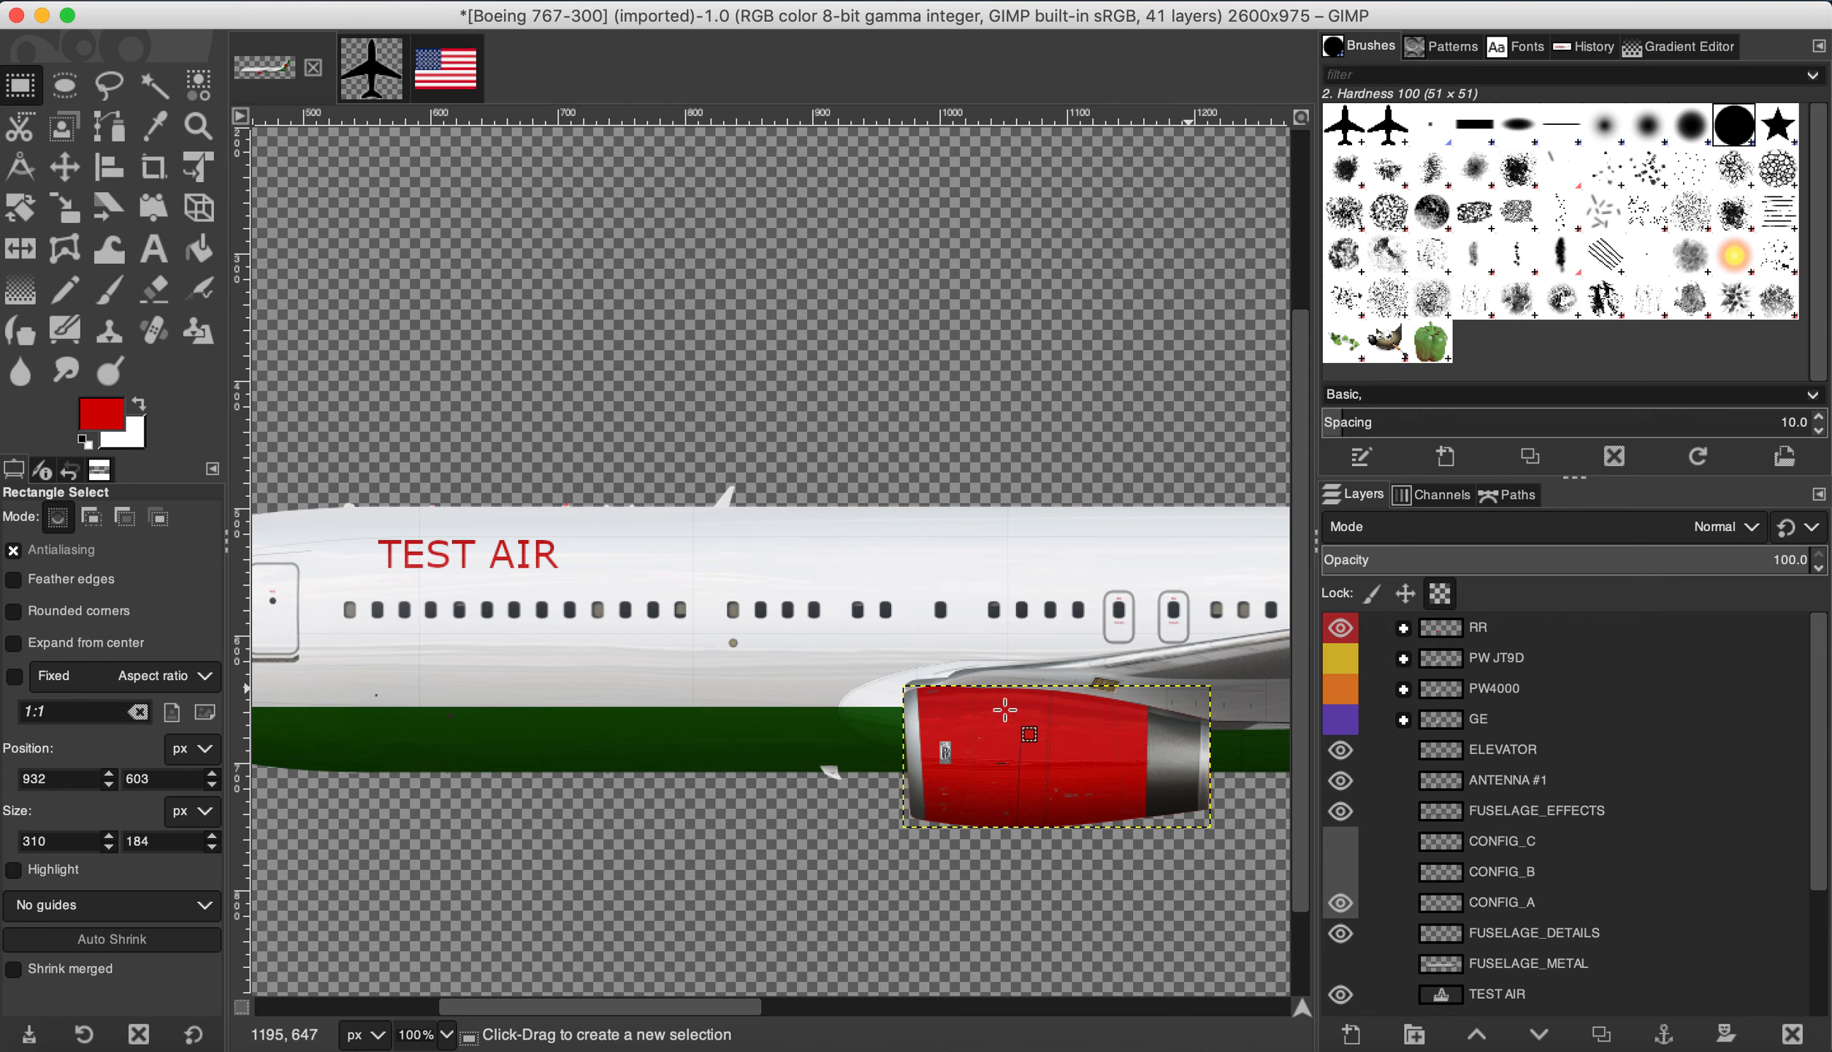
# Step: Zoom out to see the whole 767 livery and bring up the File menu
pyautogui.scroll(2, 1076, 783)
pyautogui.scroll(-6, 1076, 783)
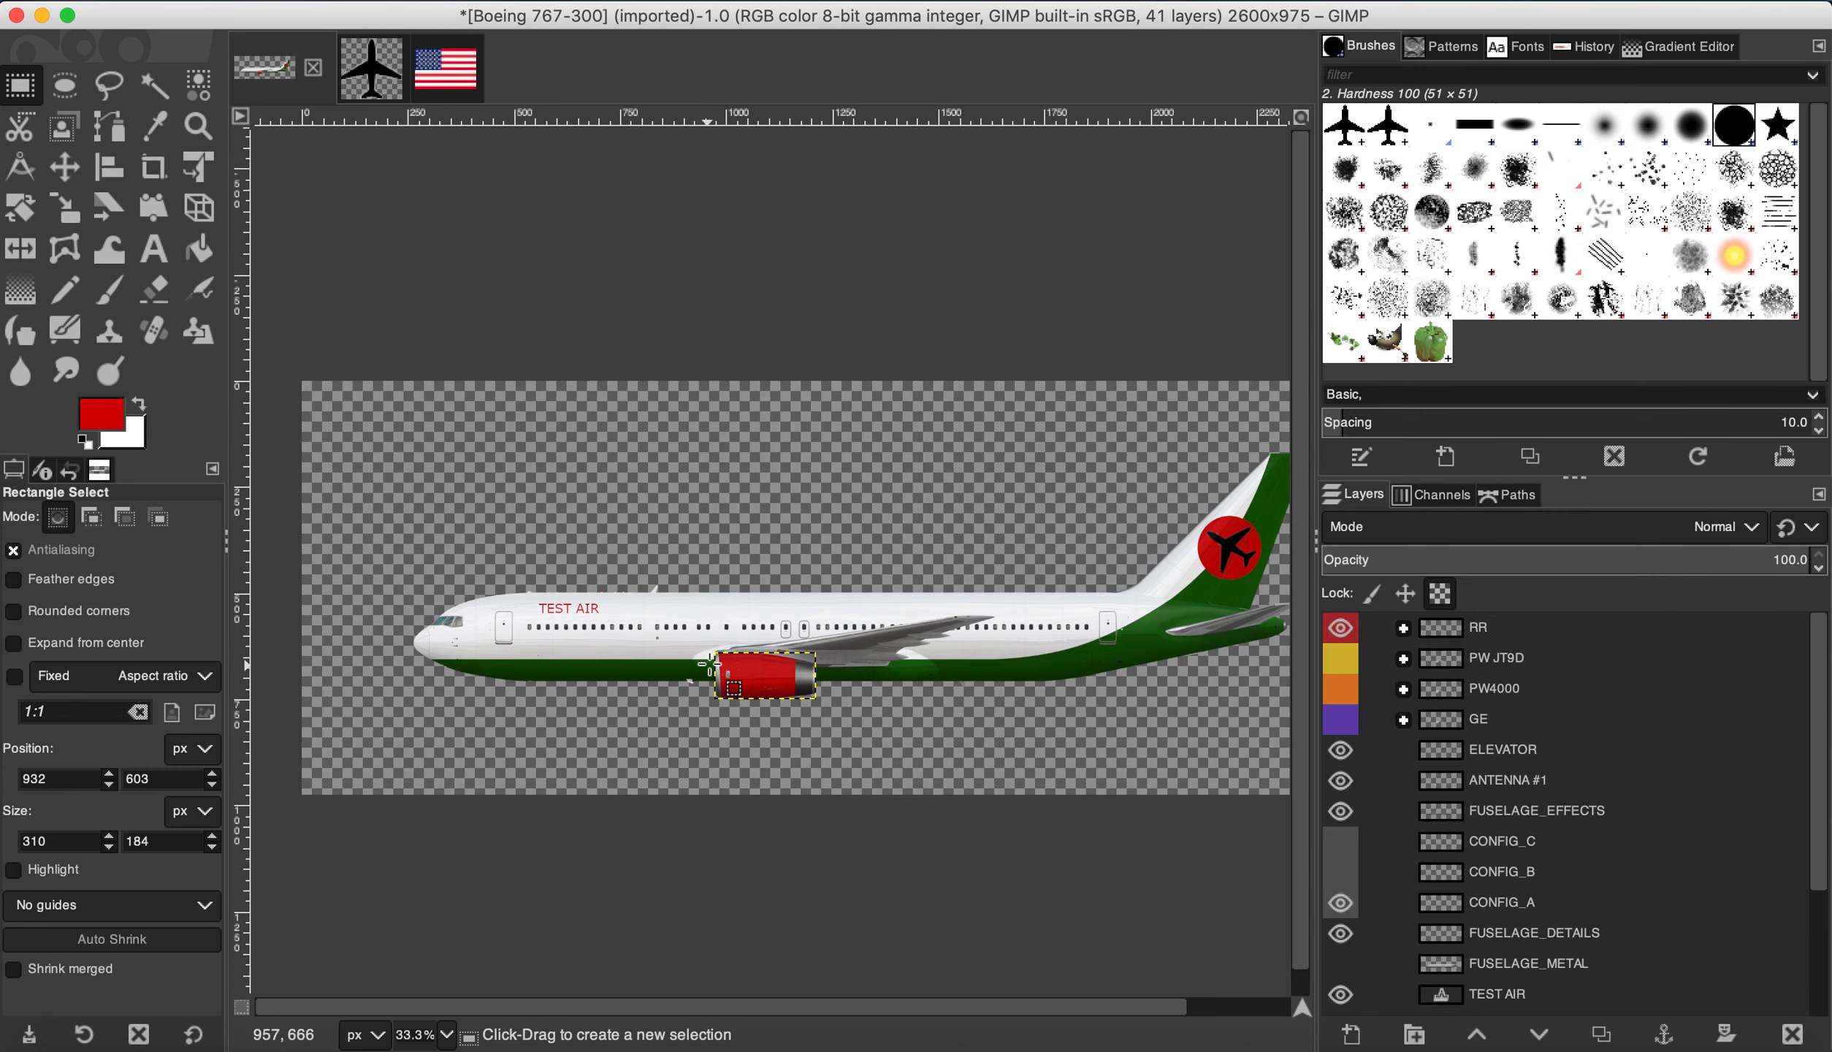
pyautogui.scroll(1, 694, 626)
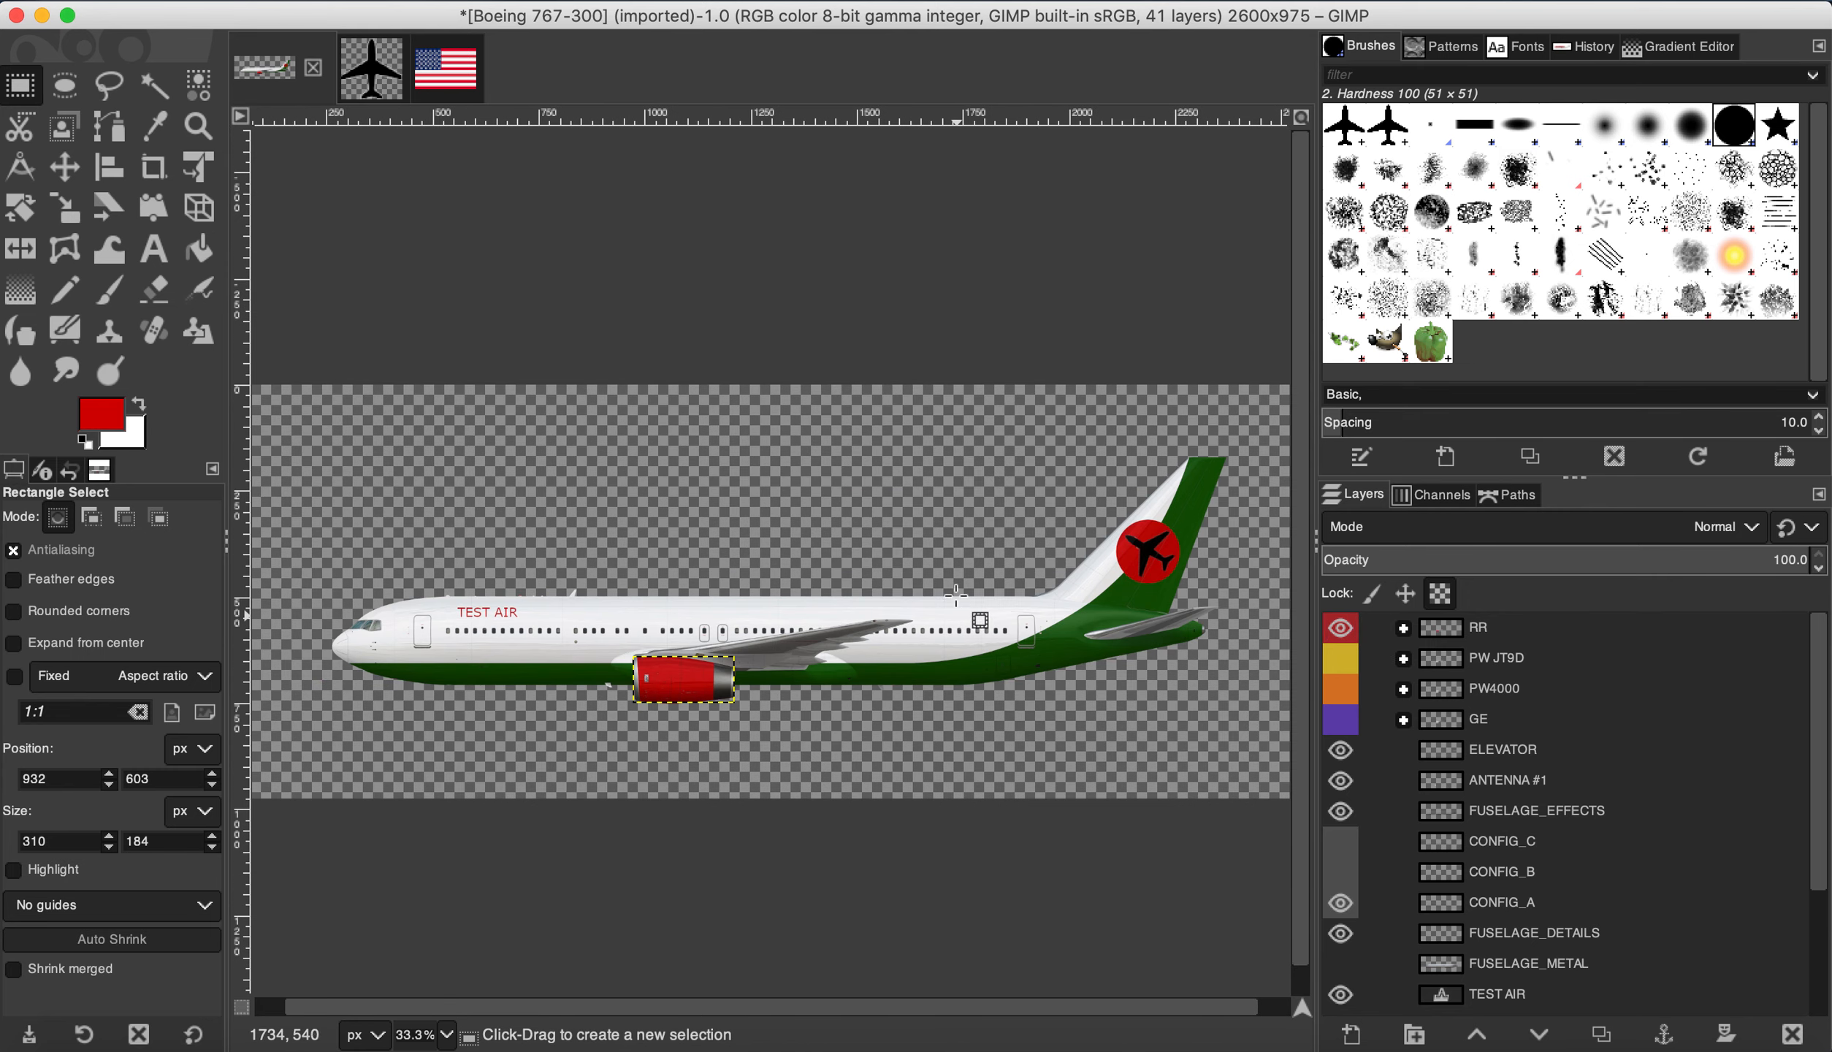
pyautogui.click(196, 0)
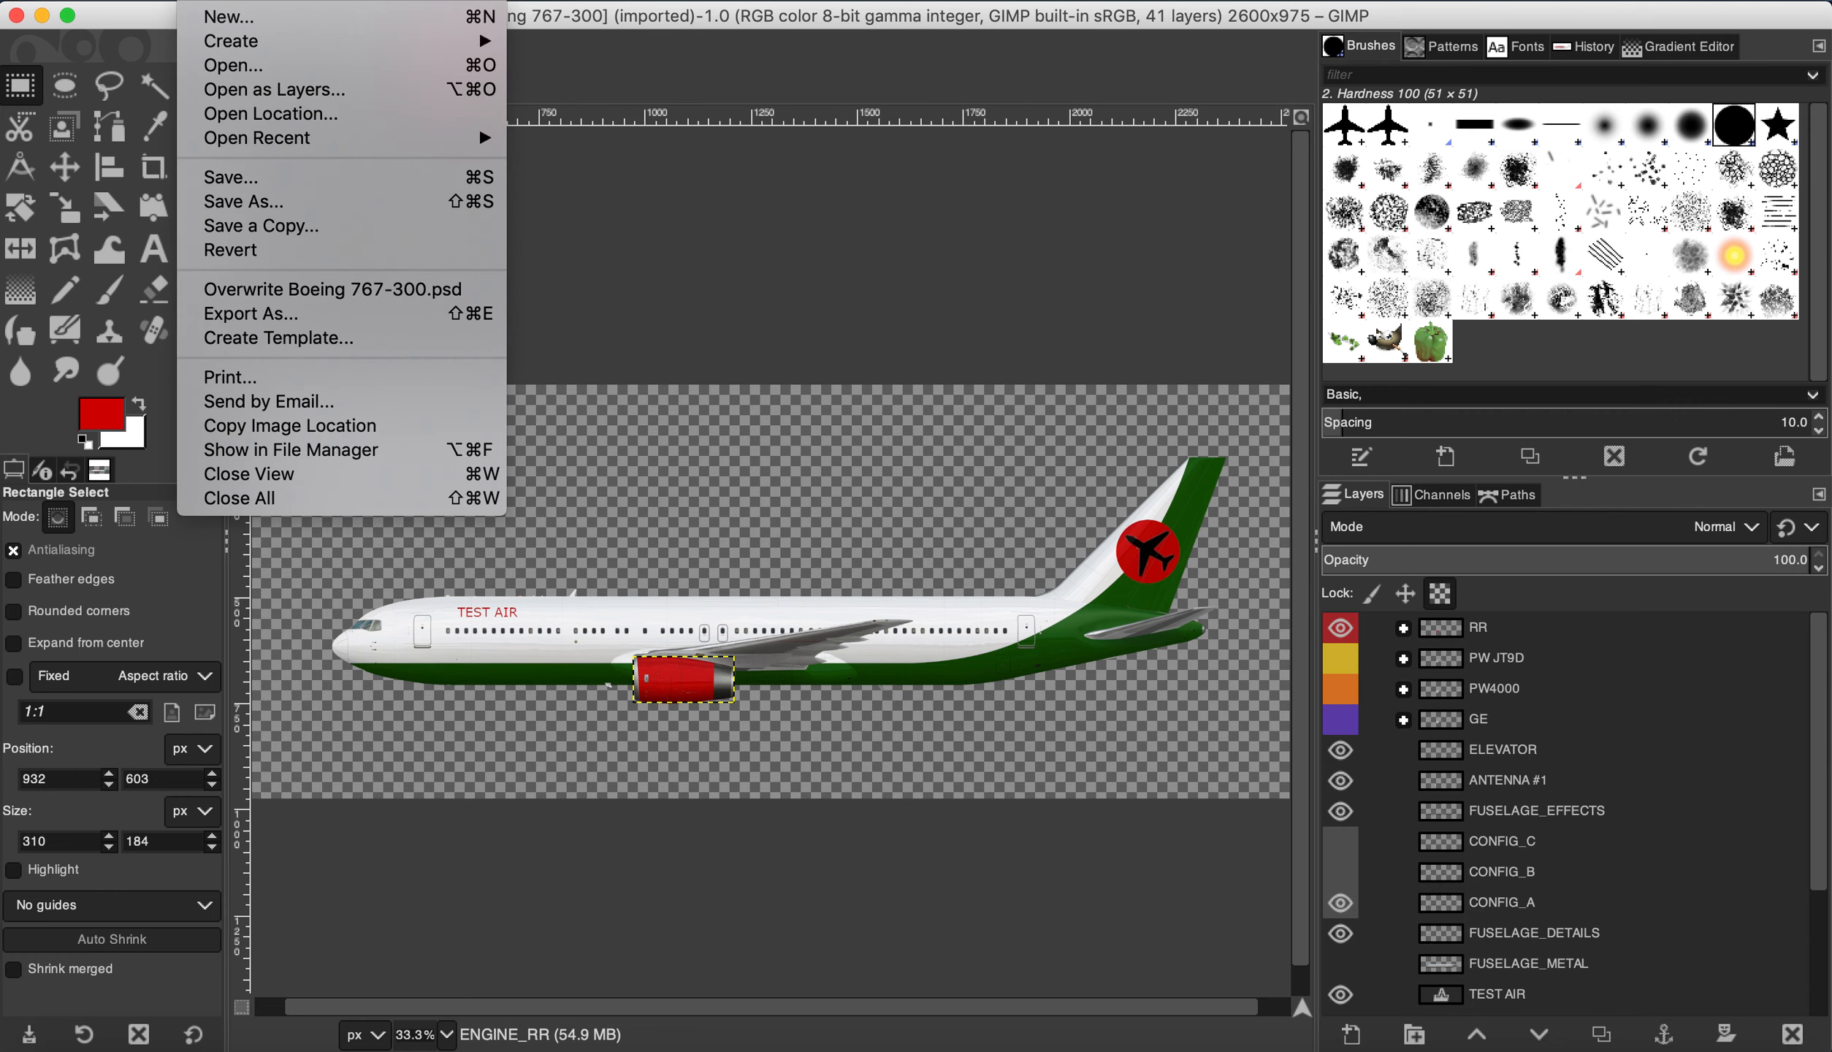
# Step: Start Export As and name the file TestAir.png
pyautogui.click(247, 314)
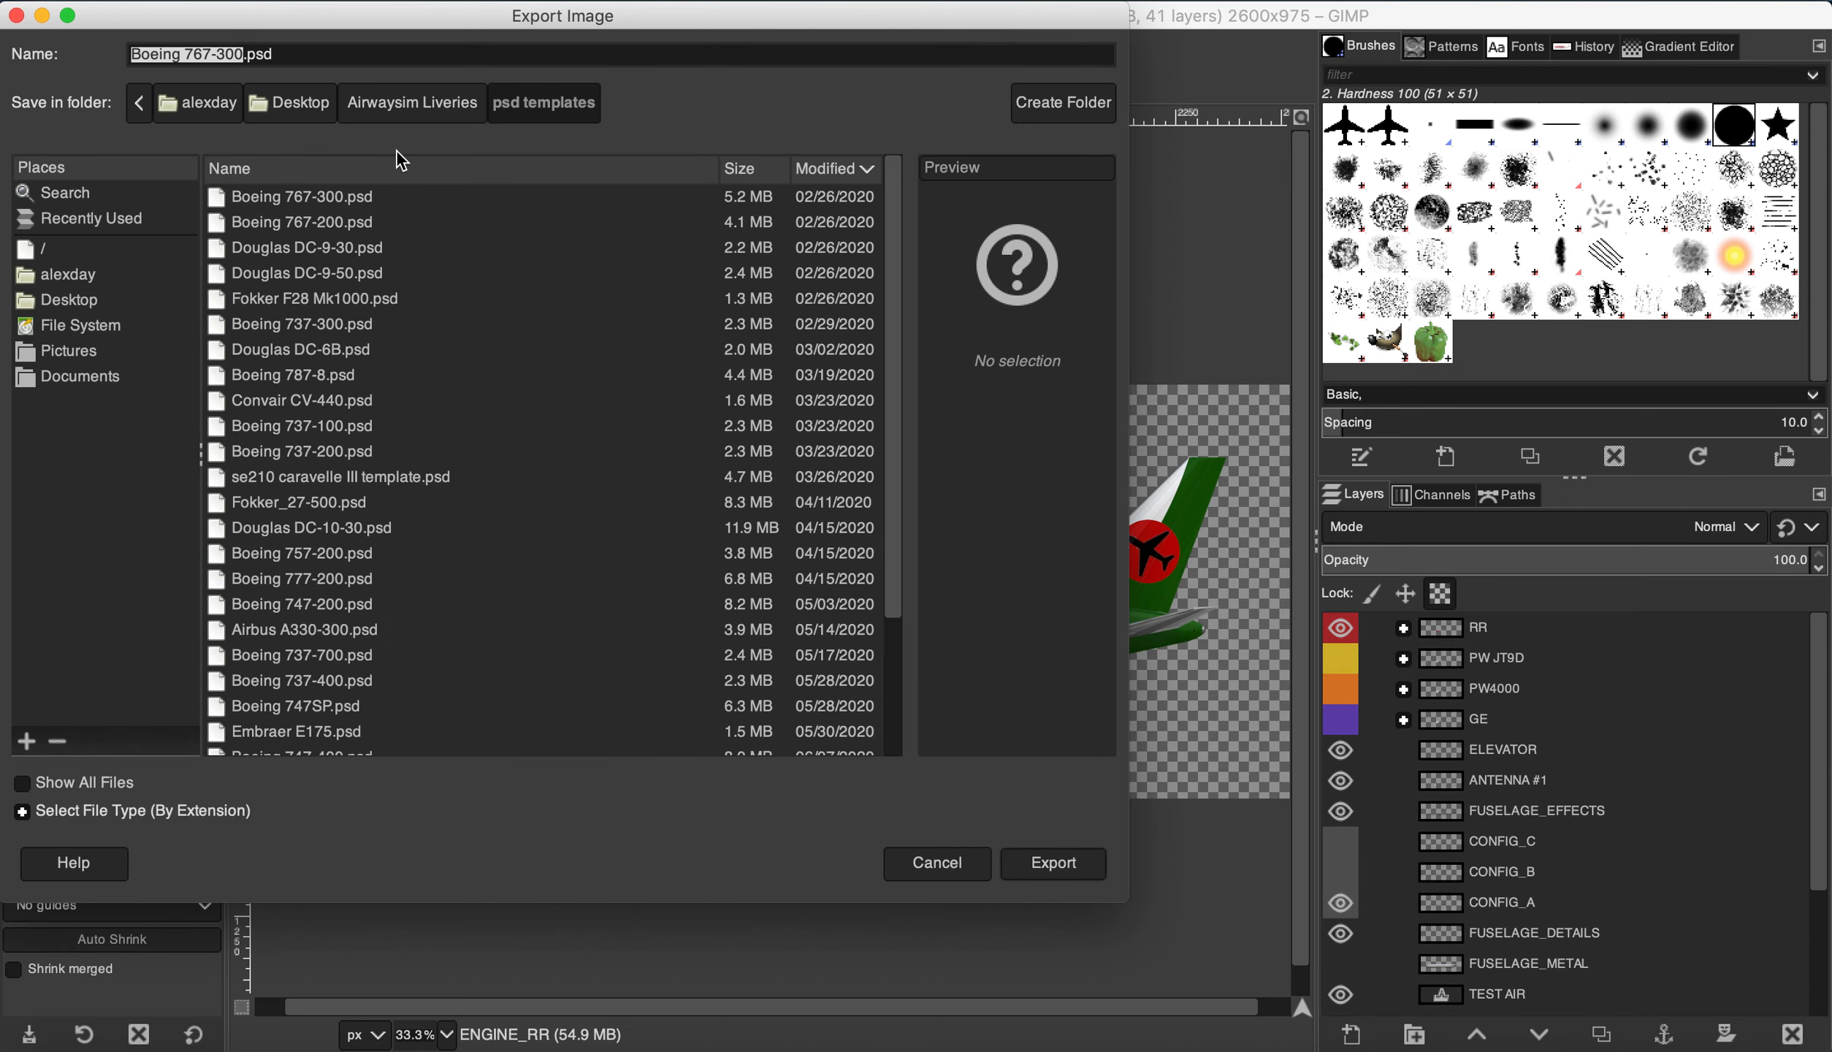
pyautogui.write('TestAir')
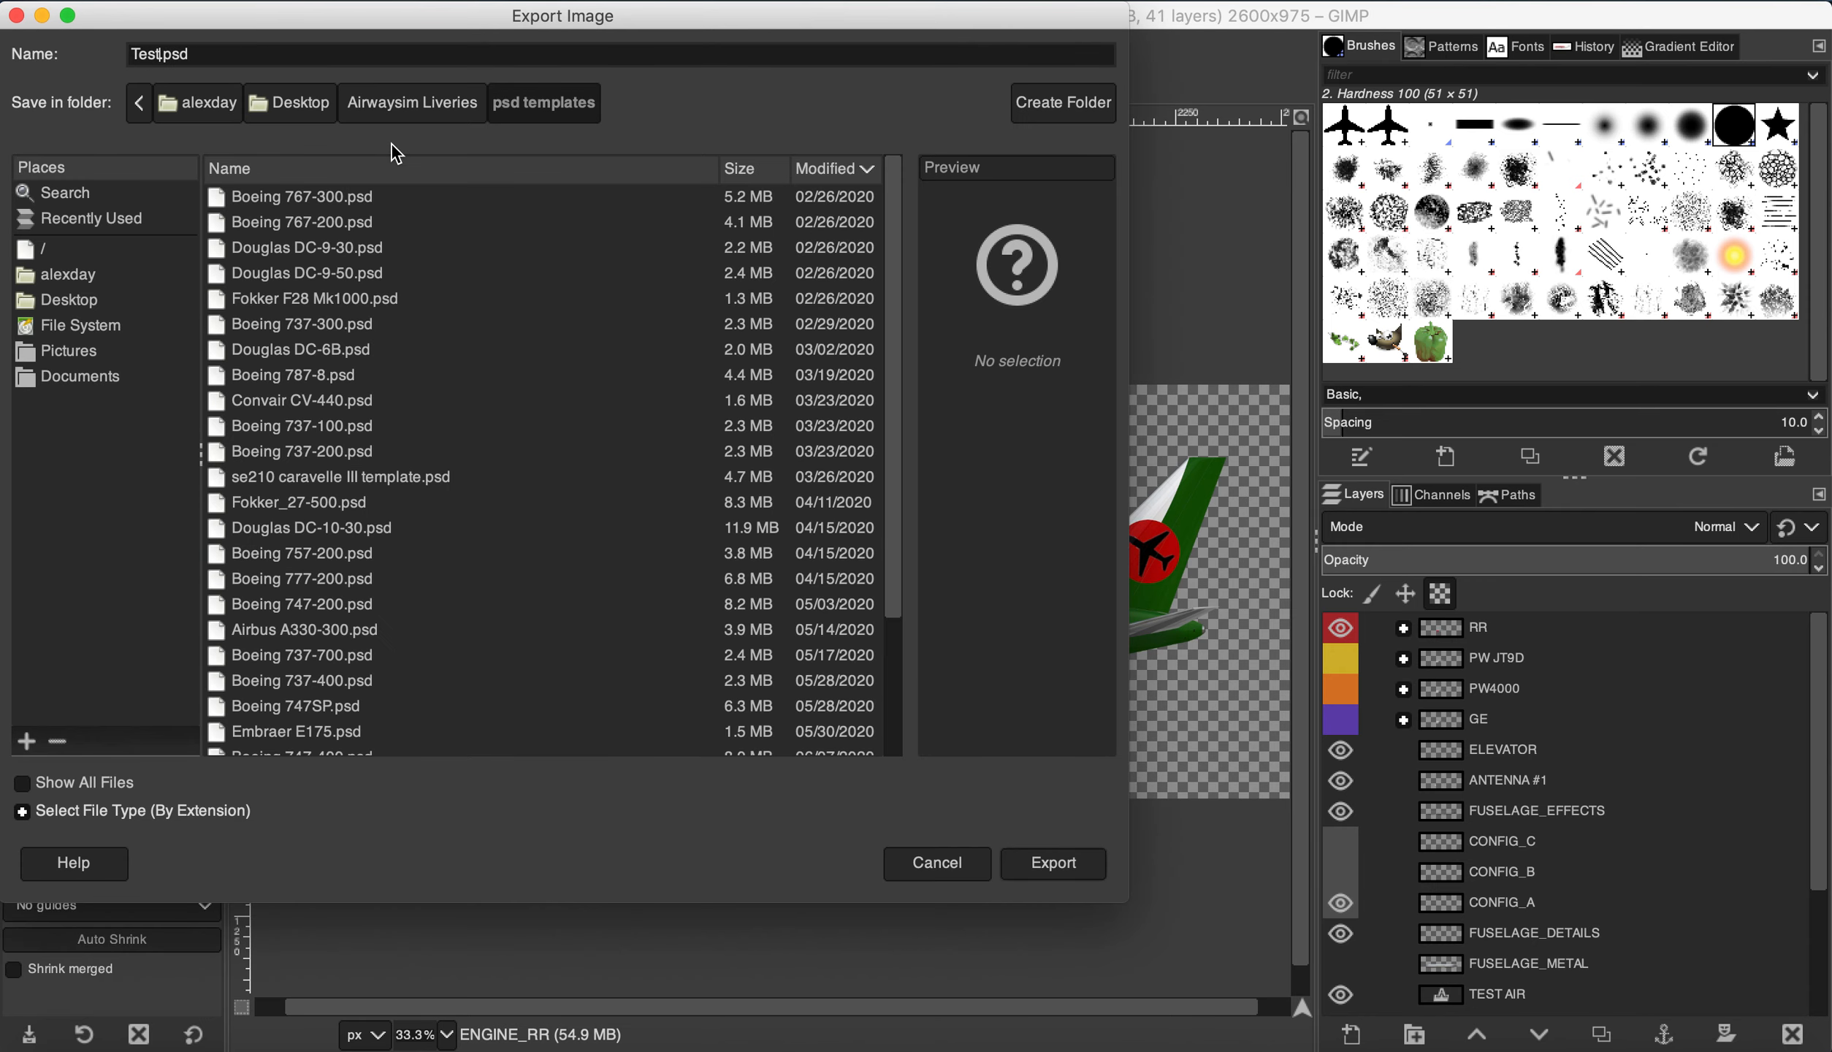
pyautogui.click(306, 55)
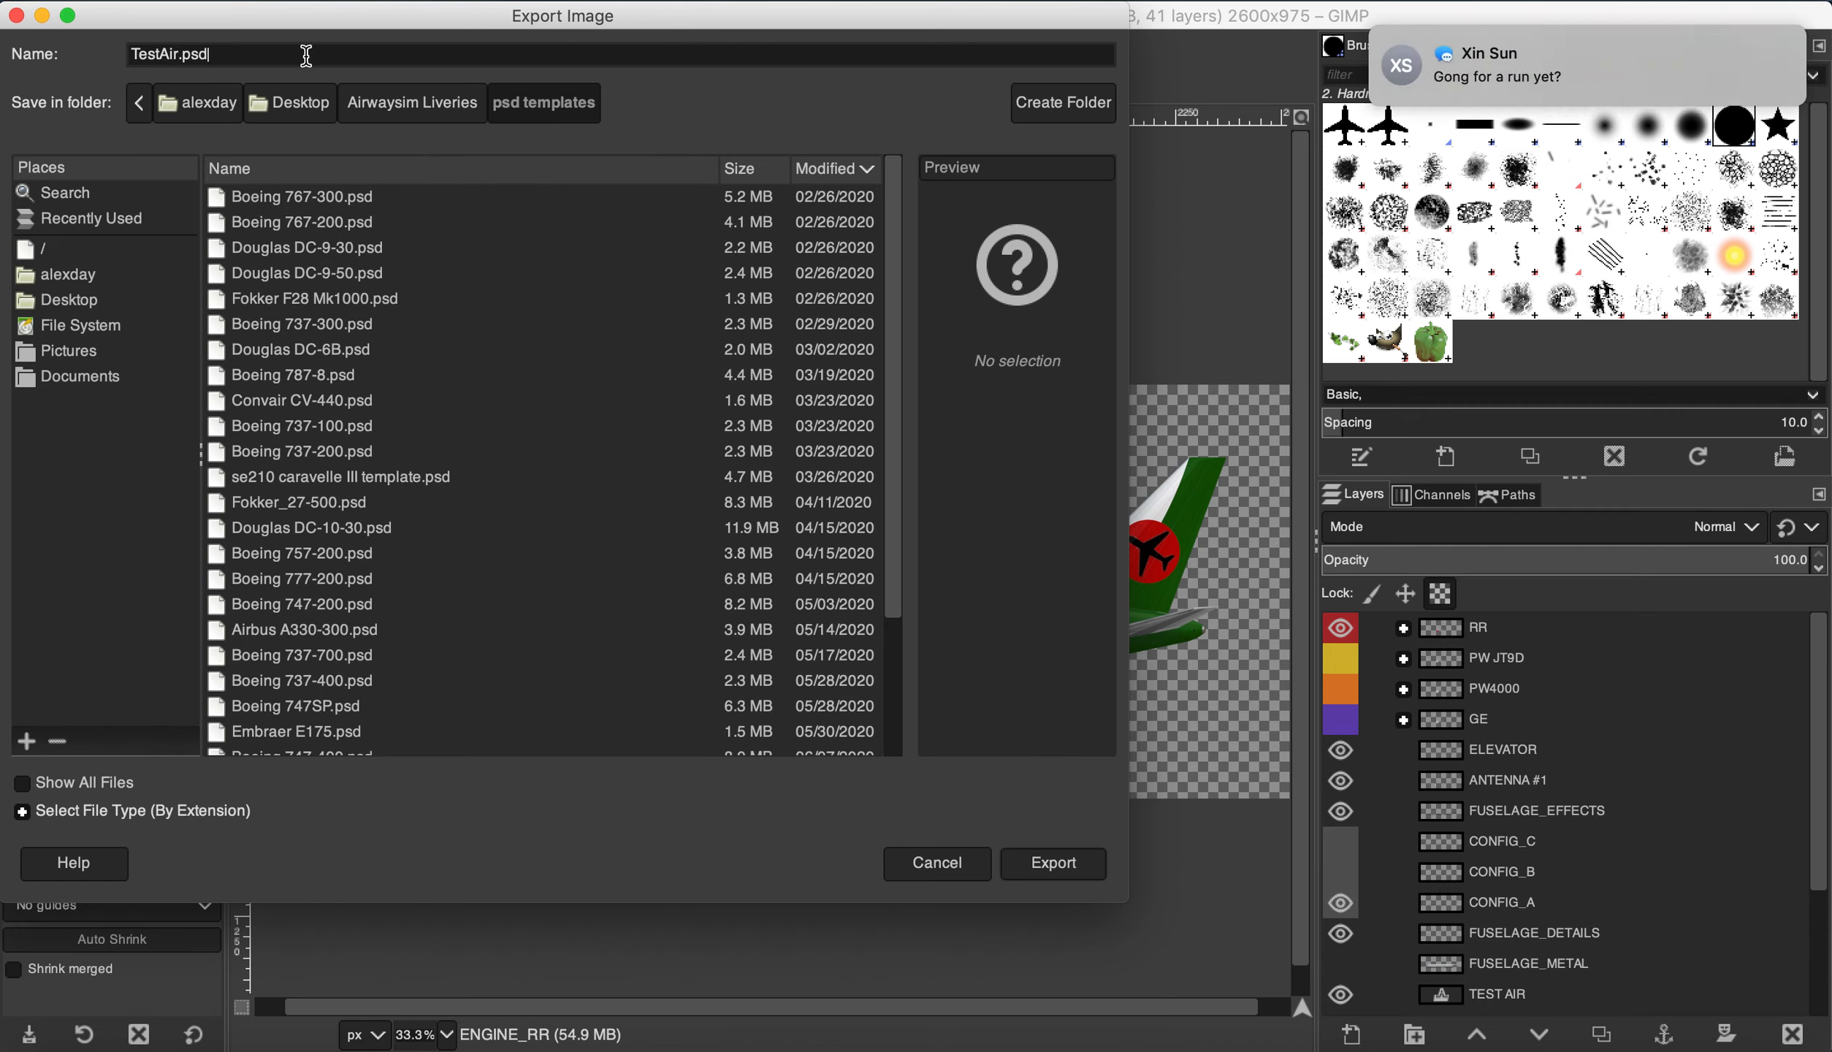
pyautogui.press('BackSpace')
pyautogui.write('ng')
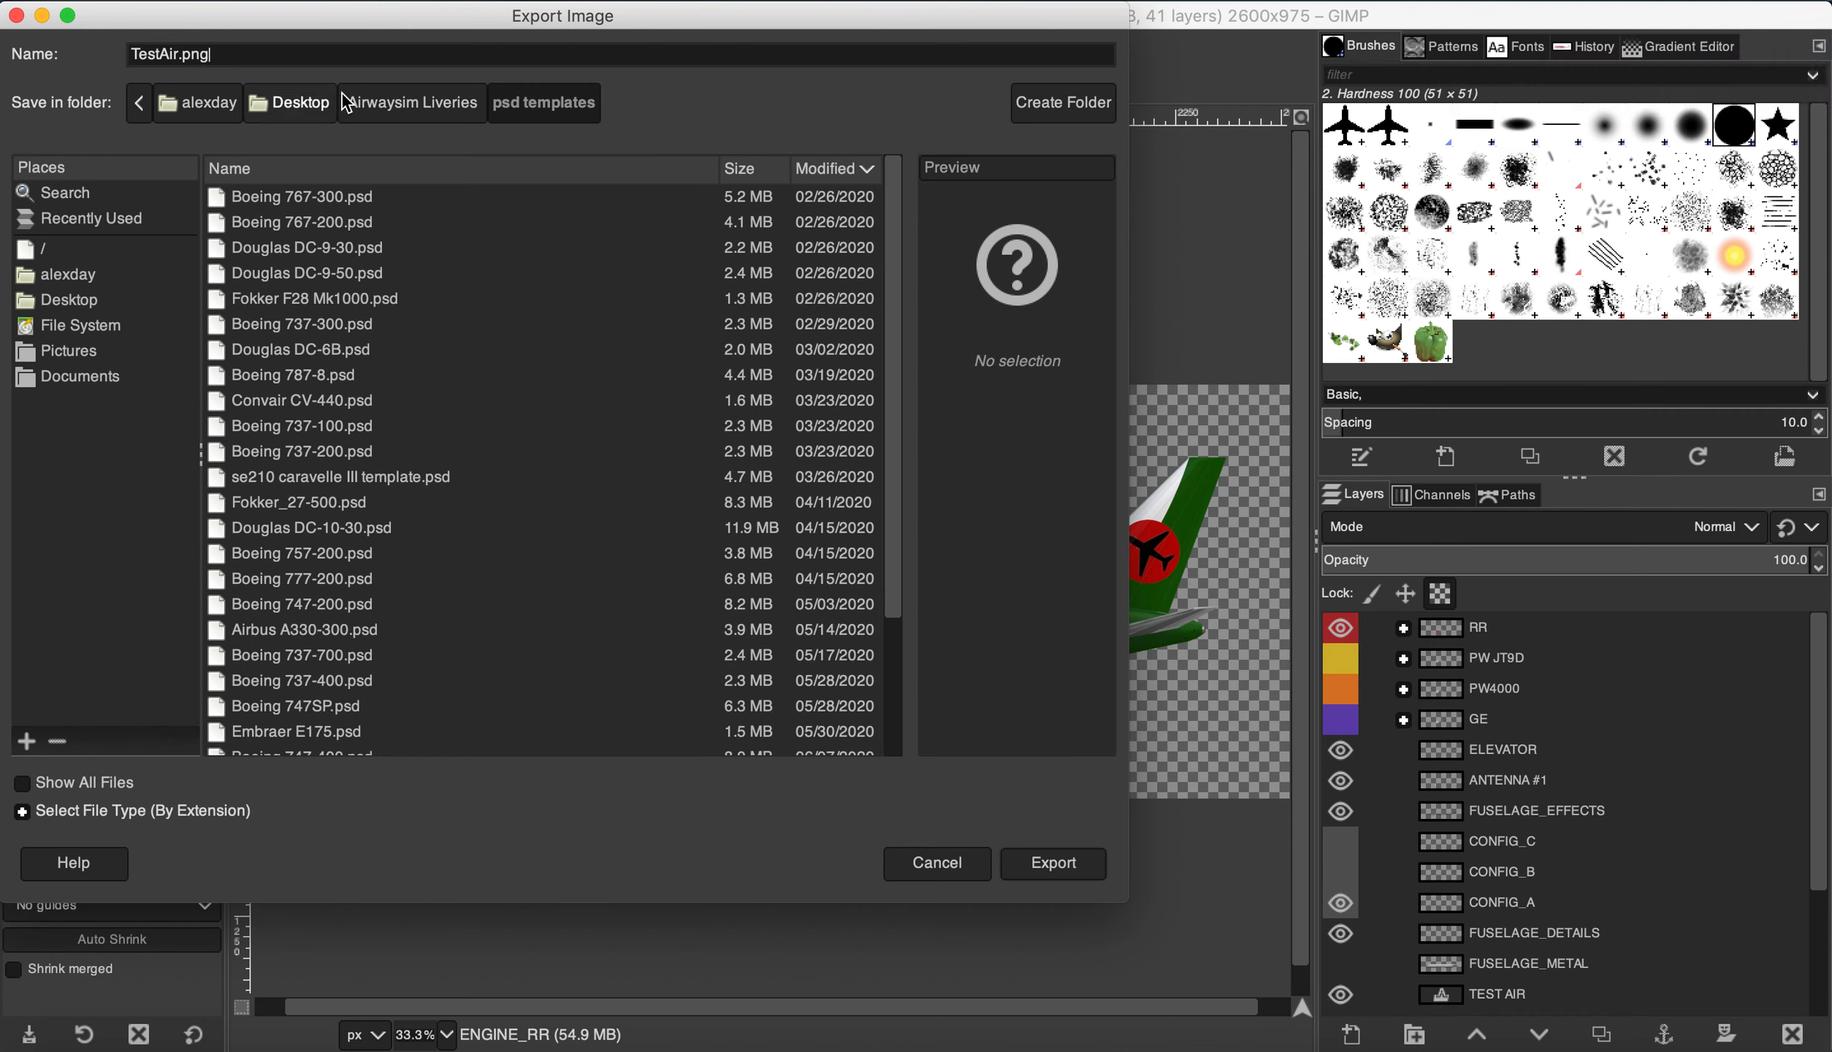
# Step: Export it into Airwaysim Liveries > PNG Livery, confirming the PNG options
pyautogui.click(376, 109)
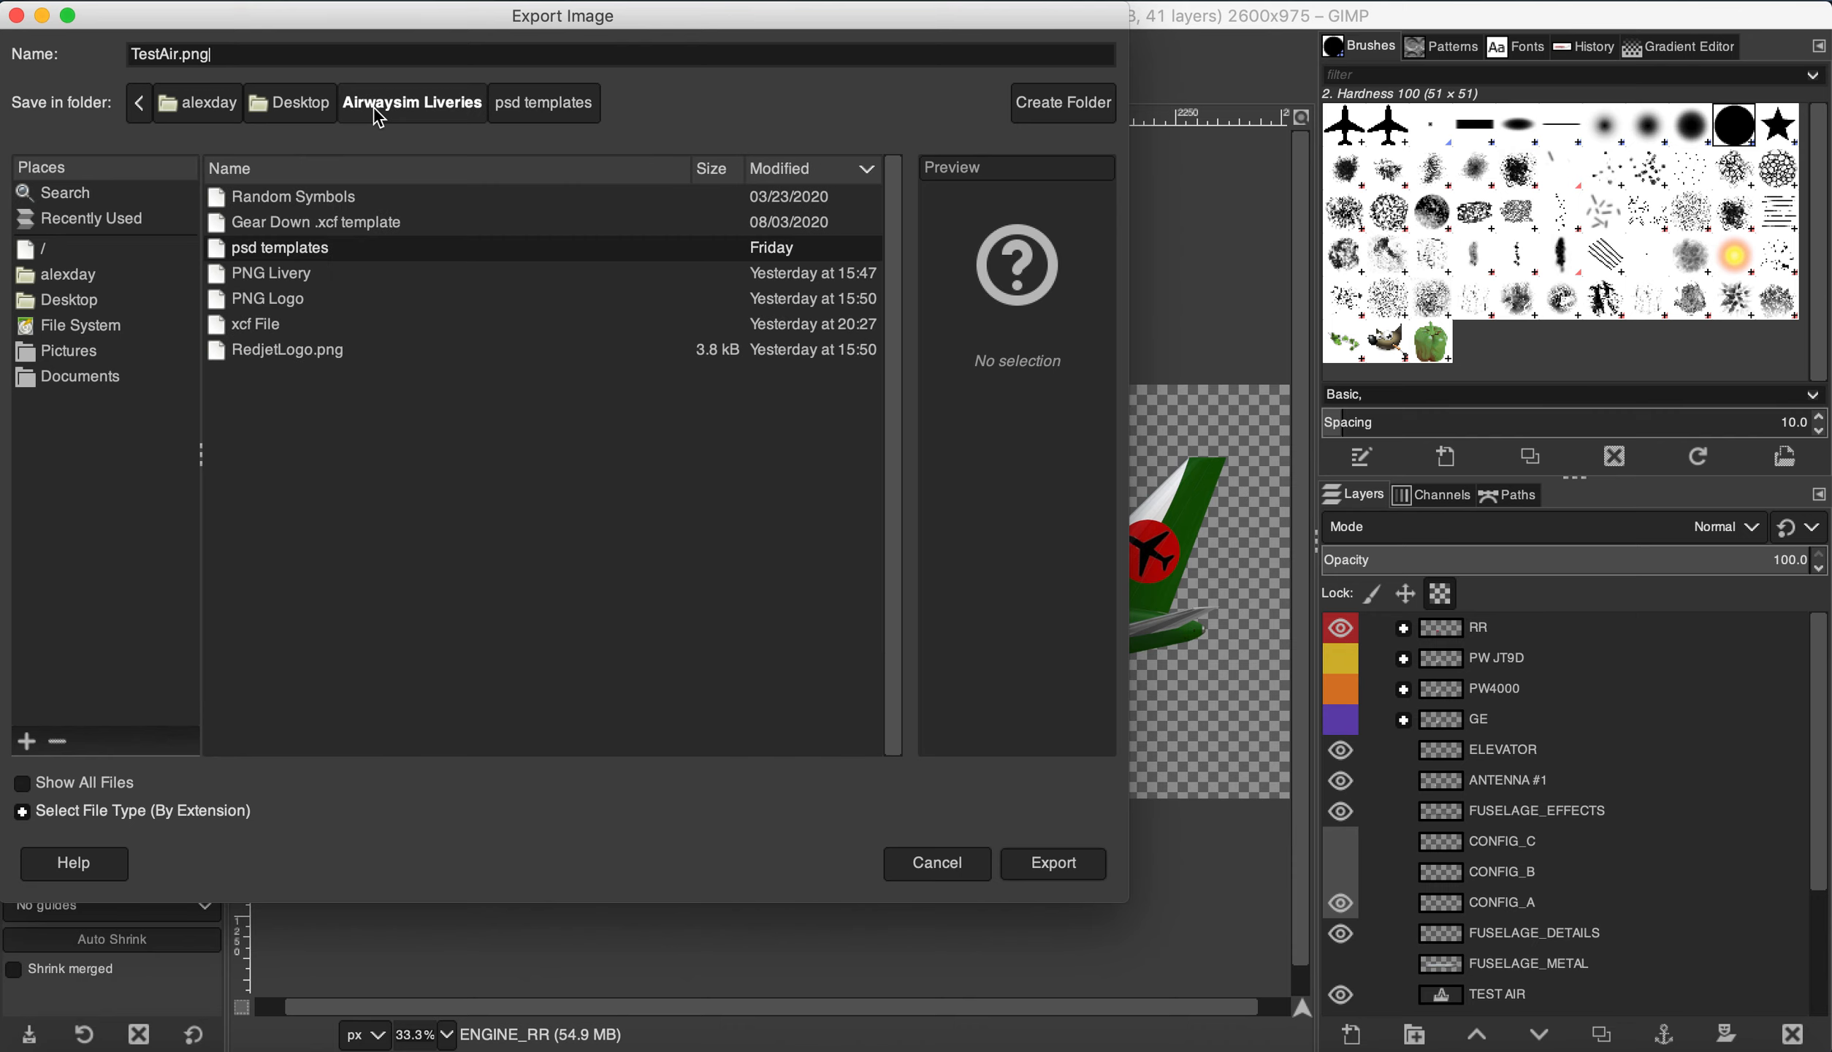
pyautogui.doubleClick(290, 272)
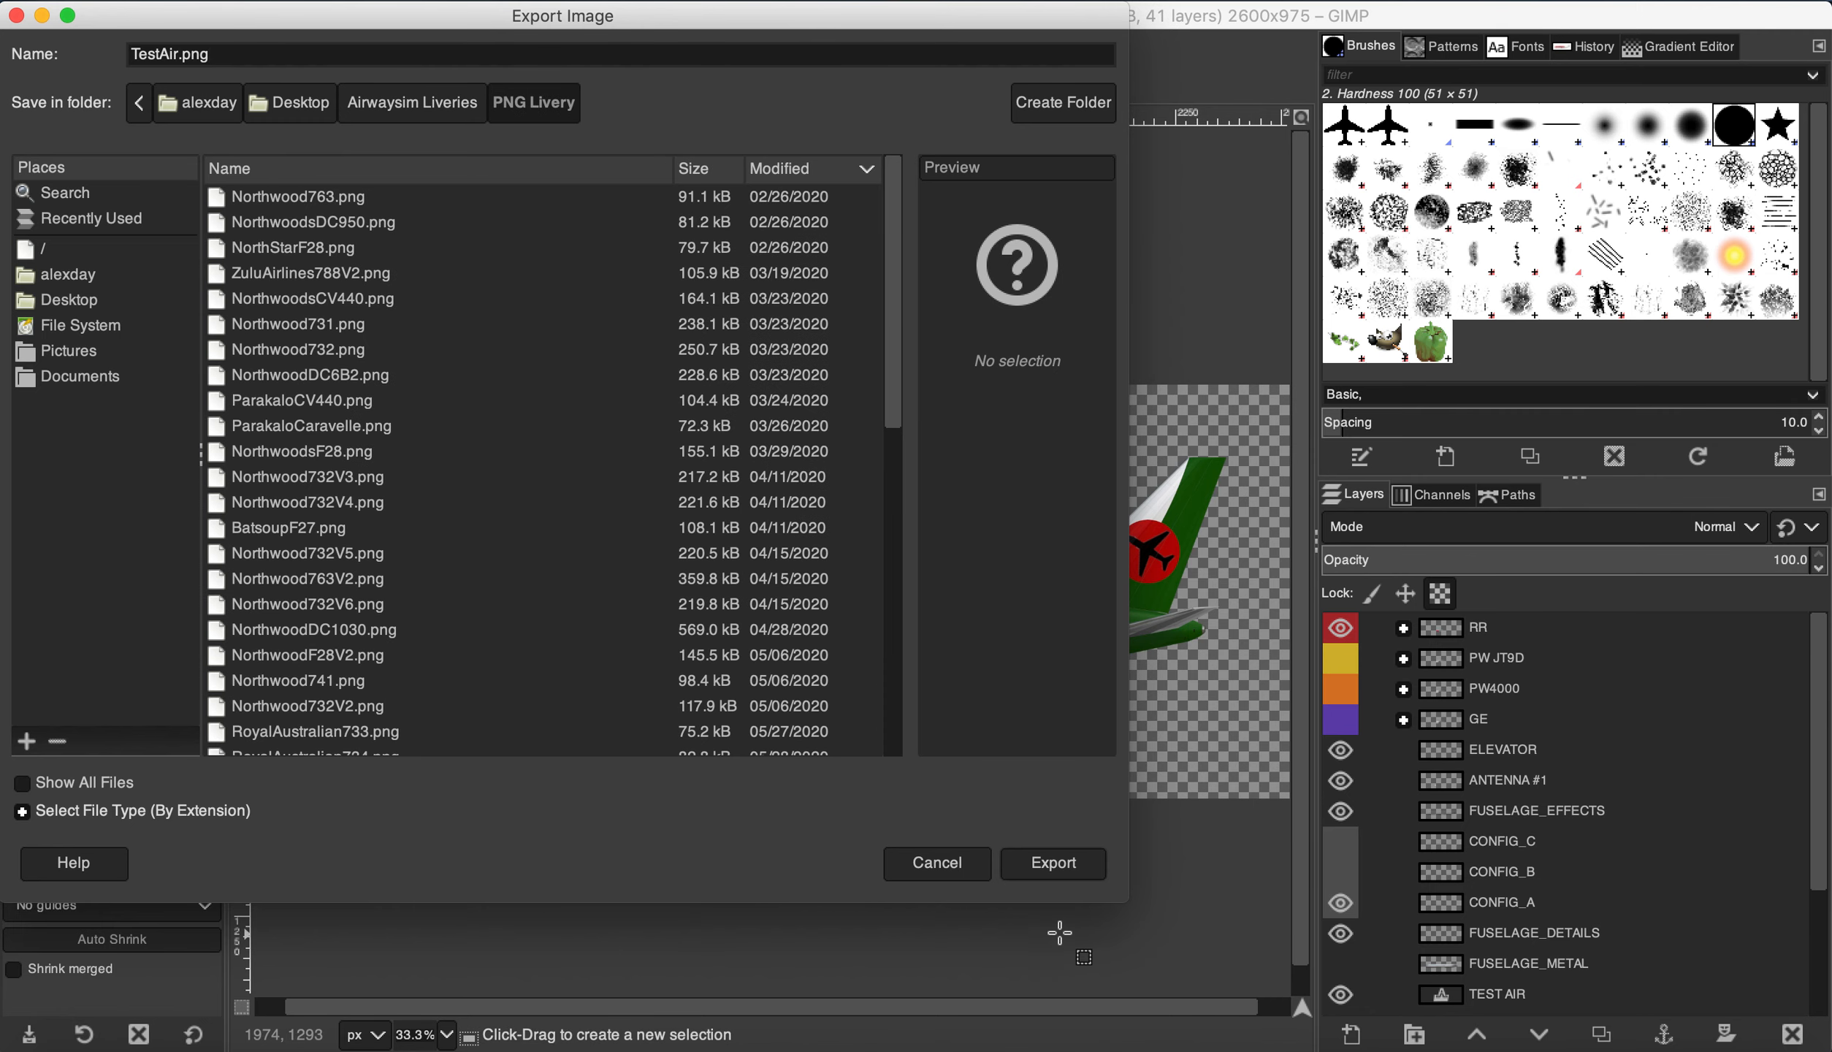
pyautogui.click(1038, 855)
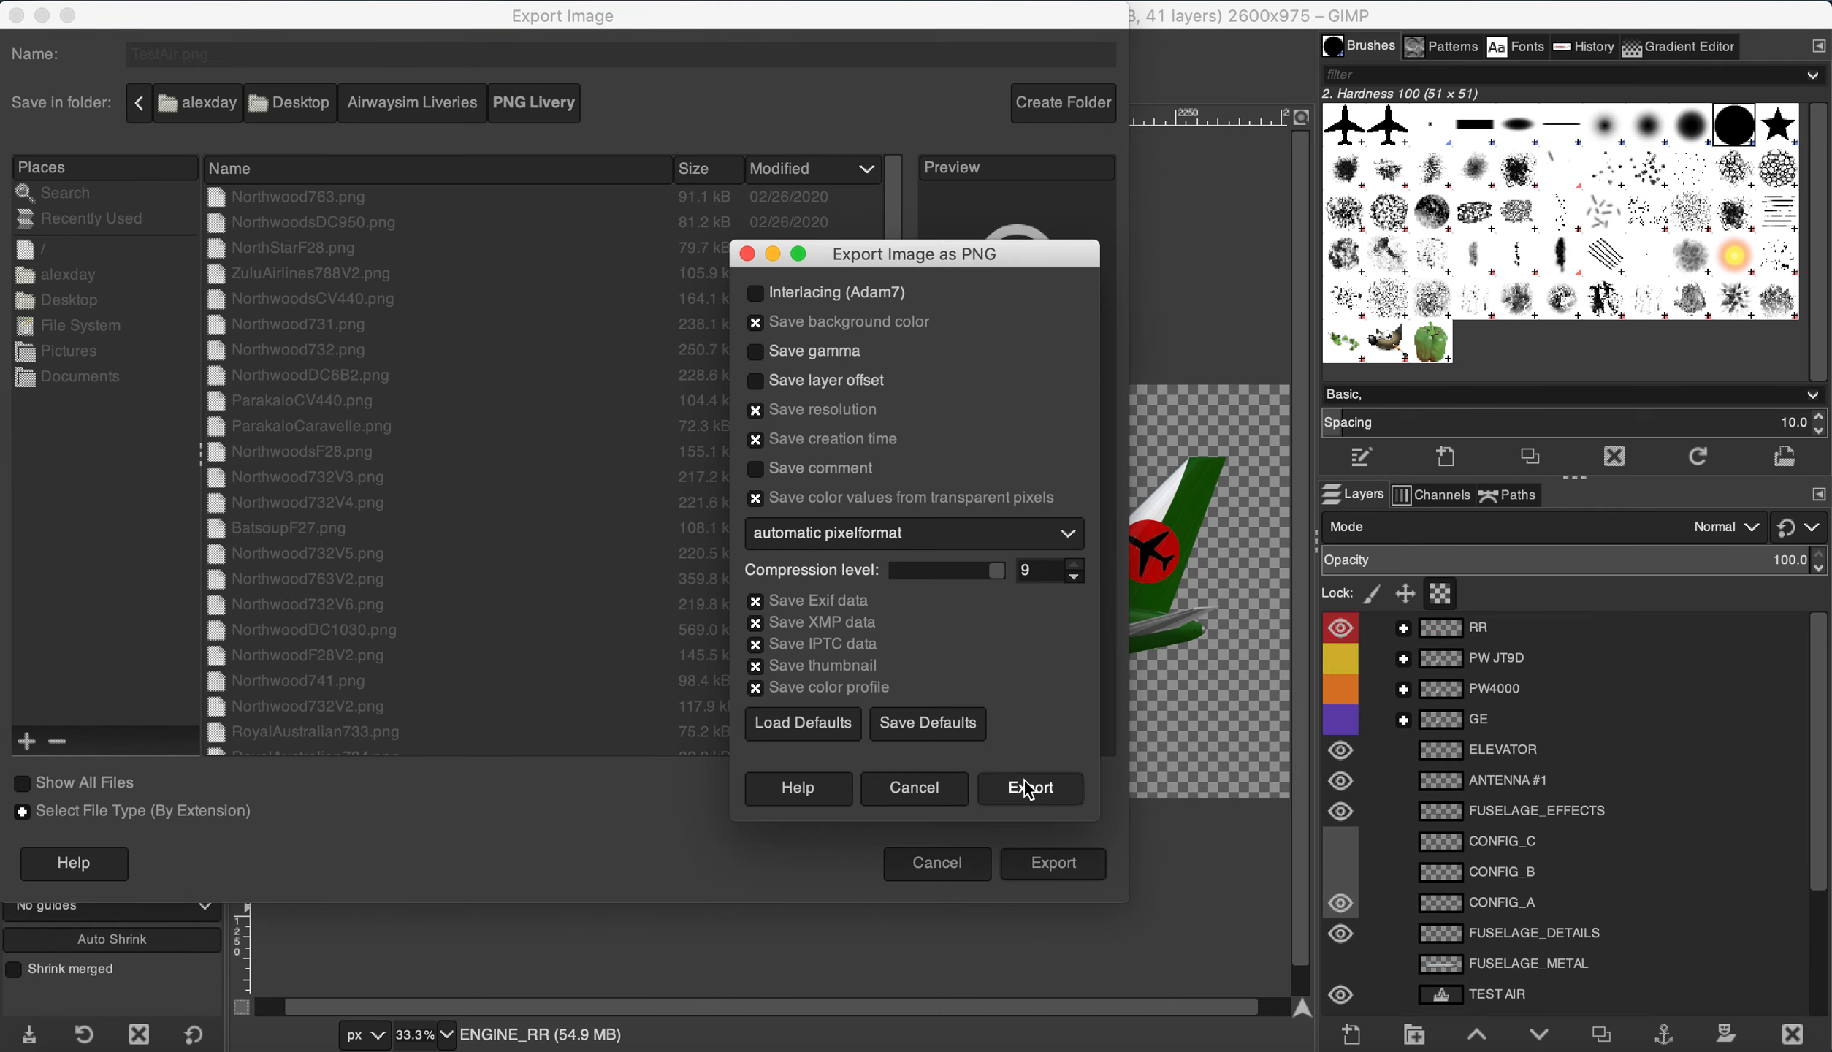
pyautogui.click(1025, 780)
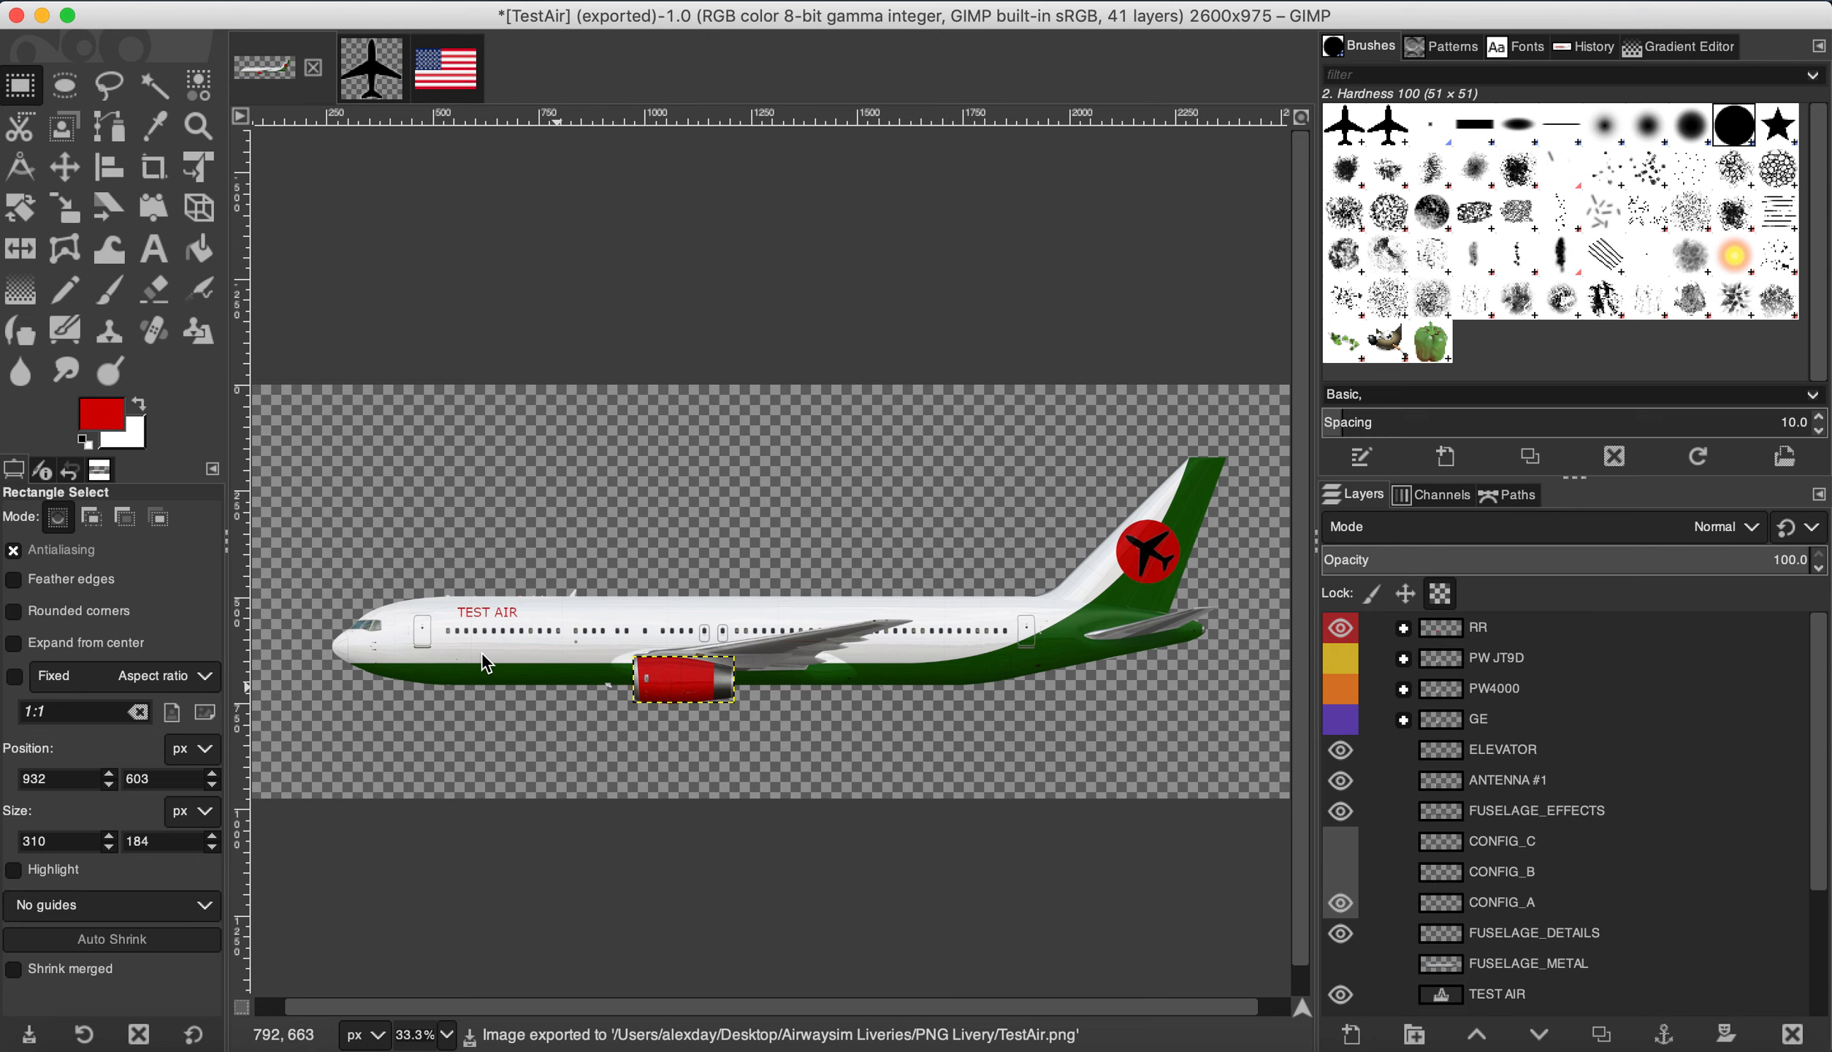
# Step: In Finder, select TestAir.png under Desktop > Airwaysim Liveries > PNG Livery
pyautogui.click(70, 1049)
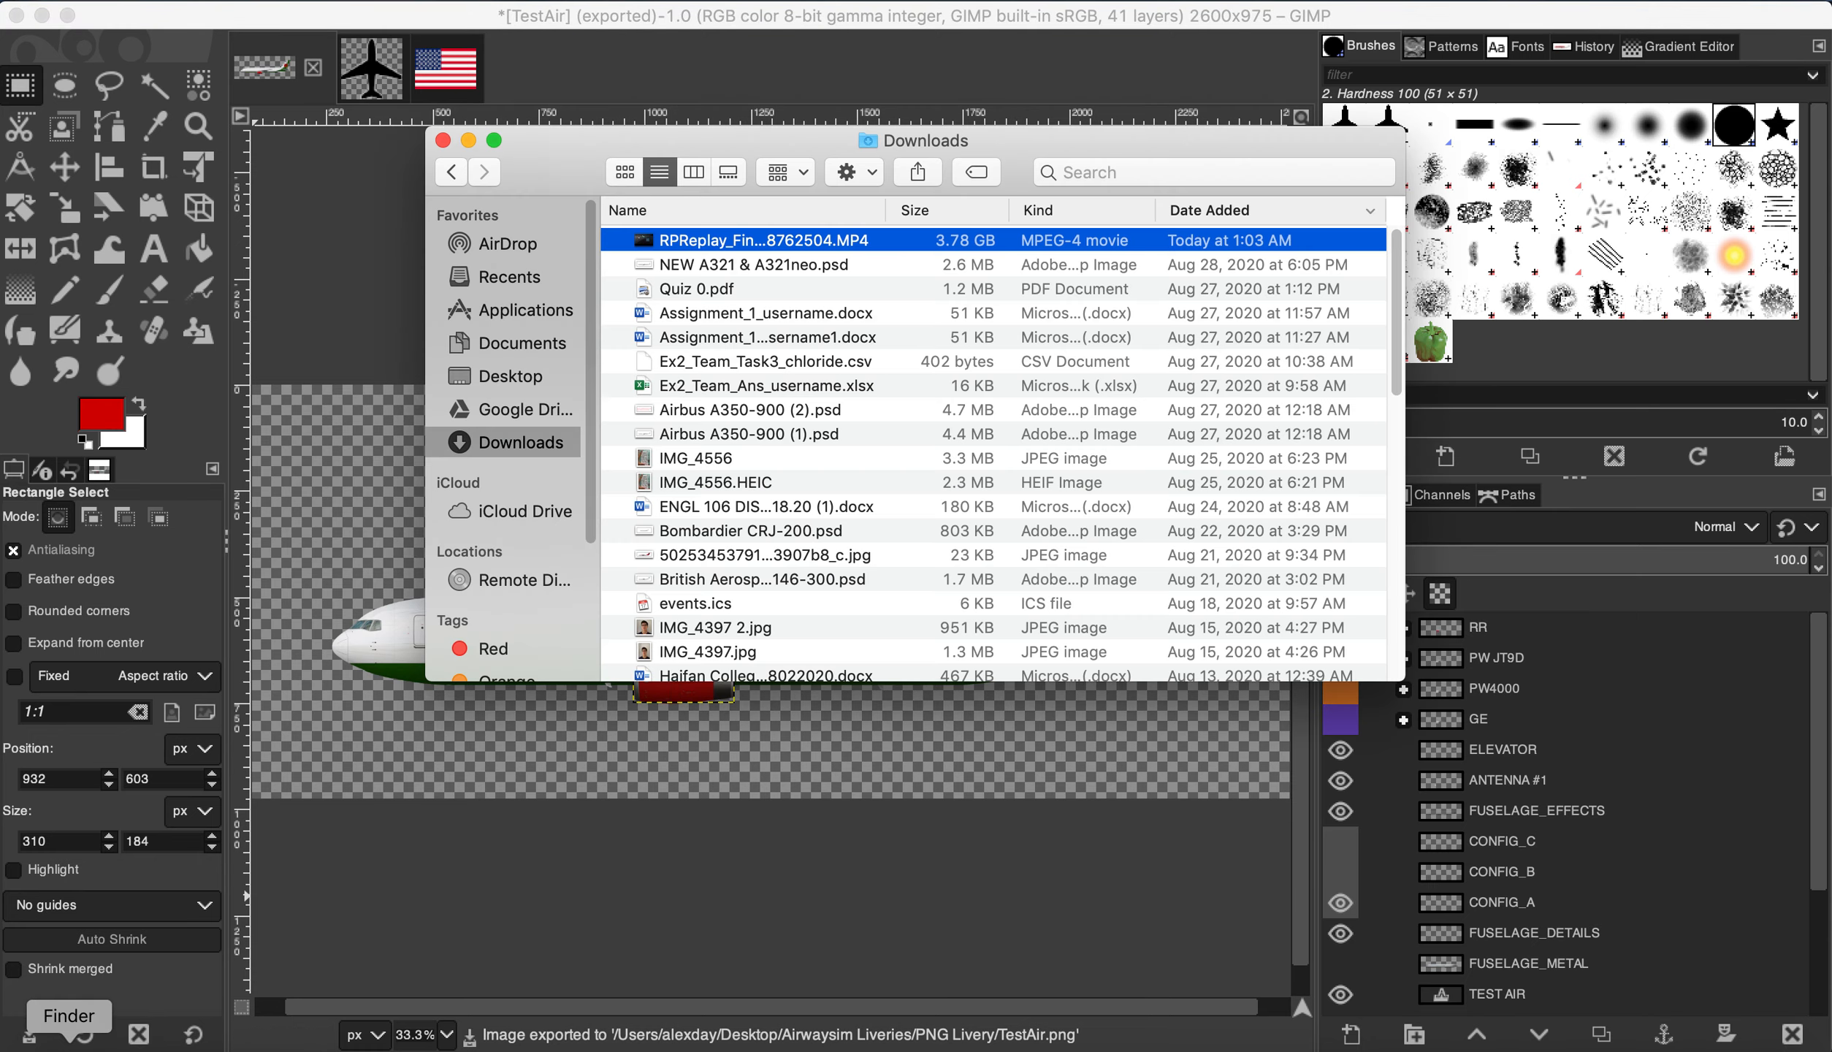
pyautogui.click(511, 376)
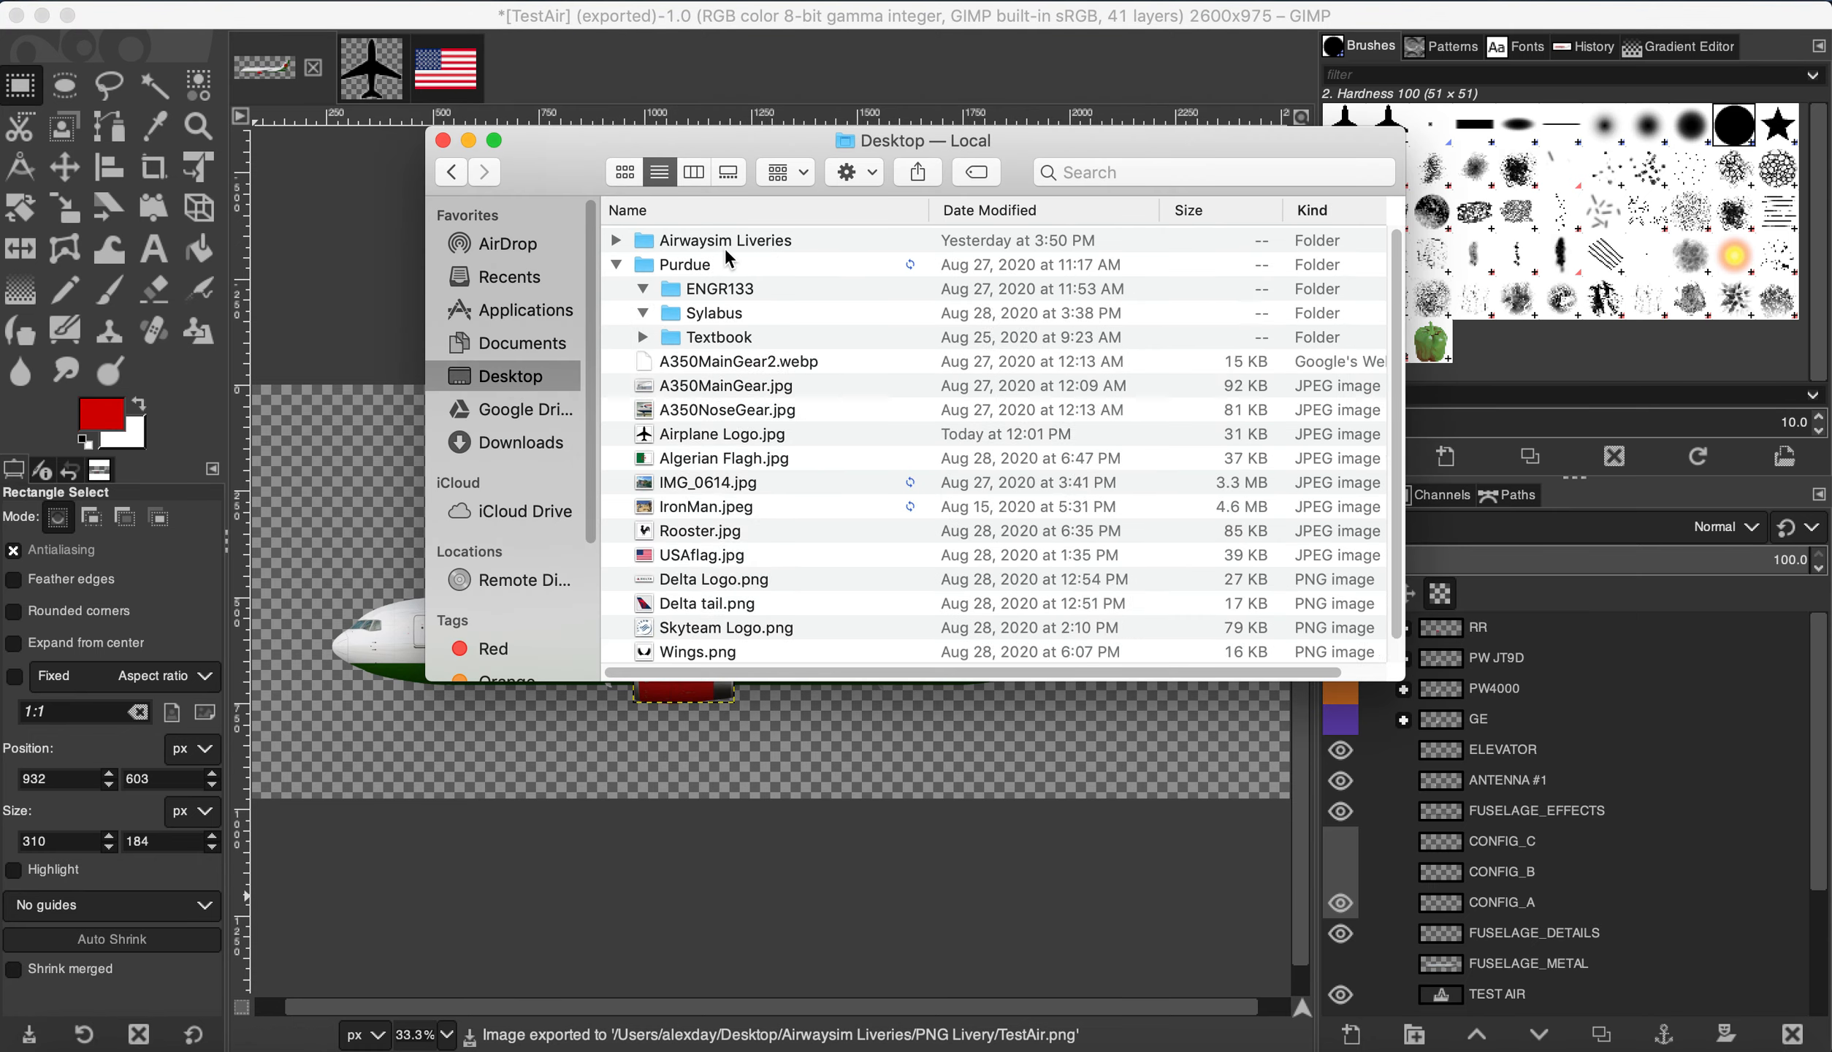
pyautogui.click(617, 264)
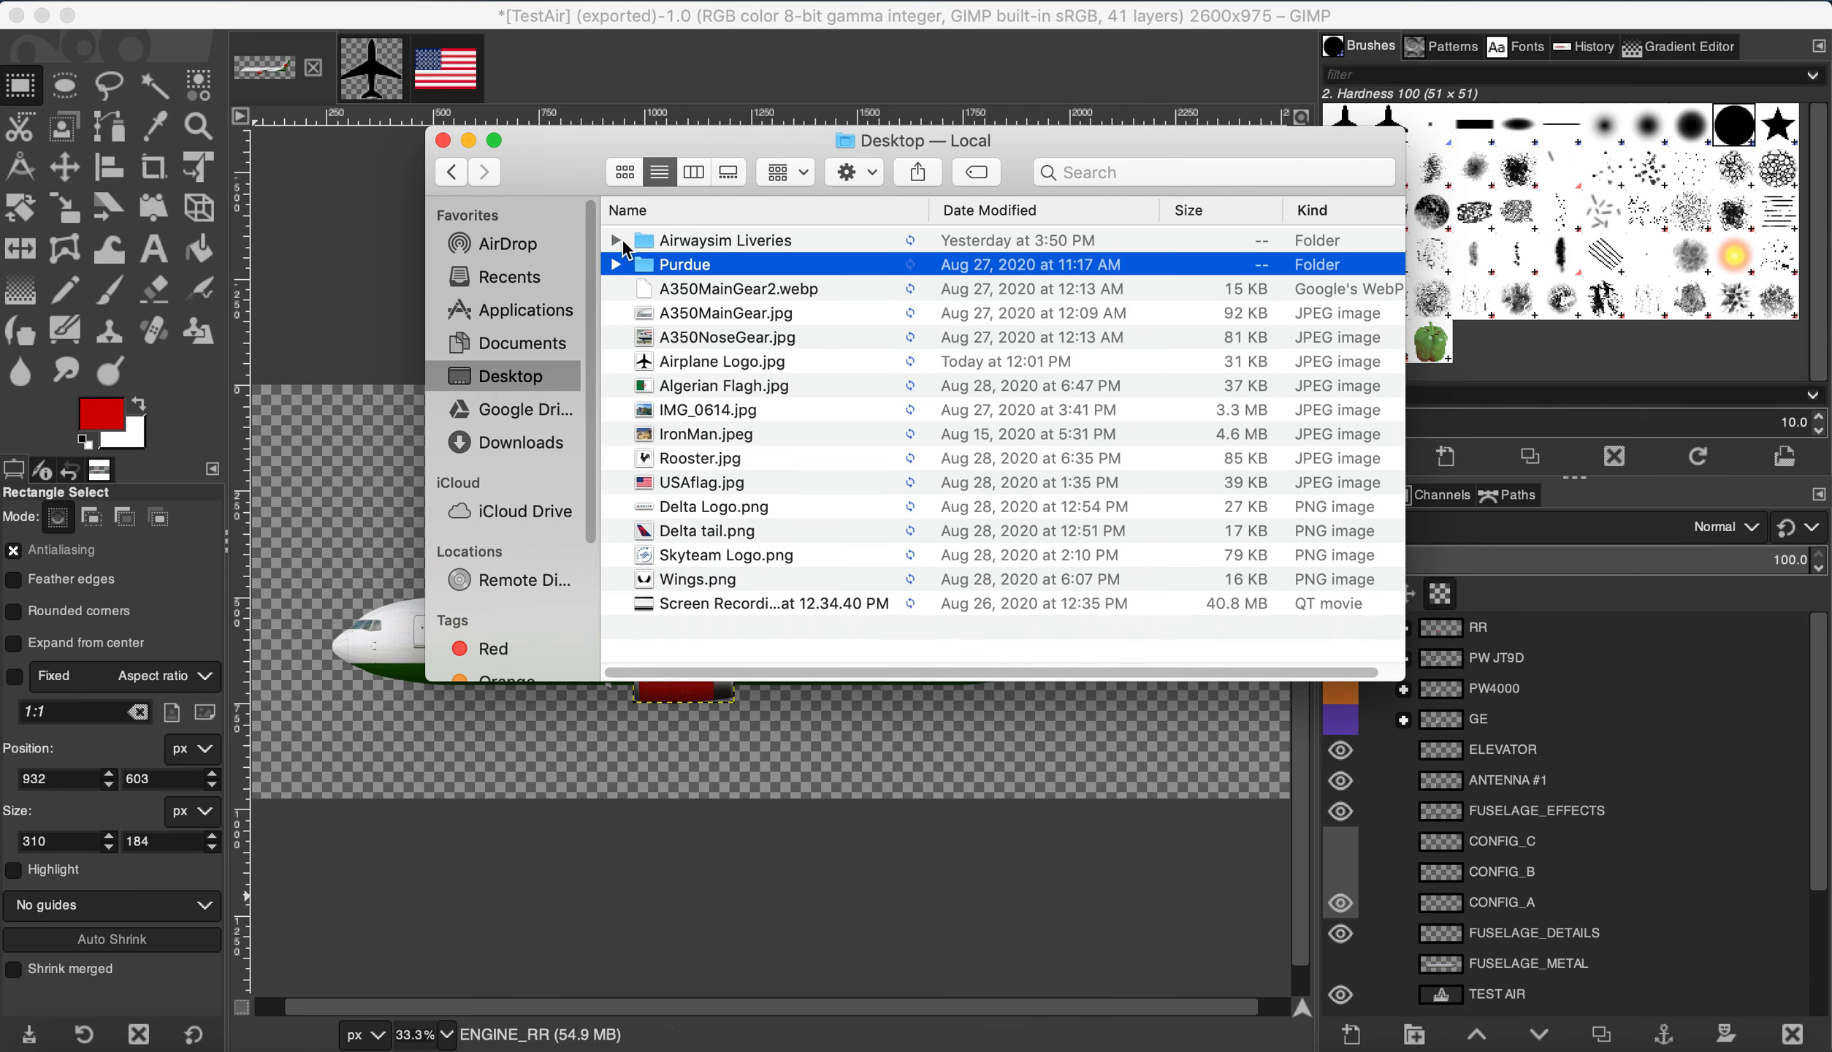
pyautogui.click(617, 241)
pyautogui.click(617, 243)
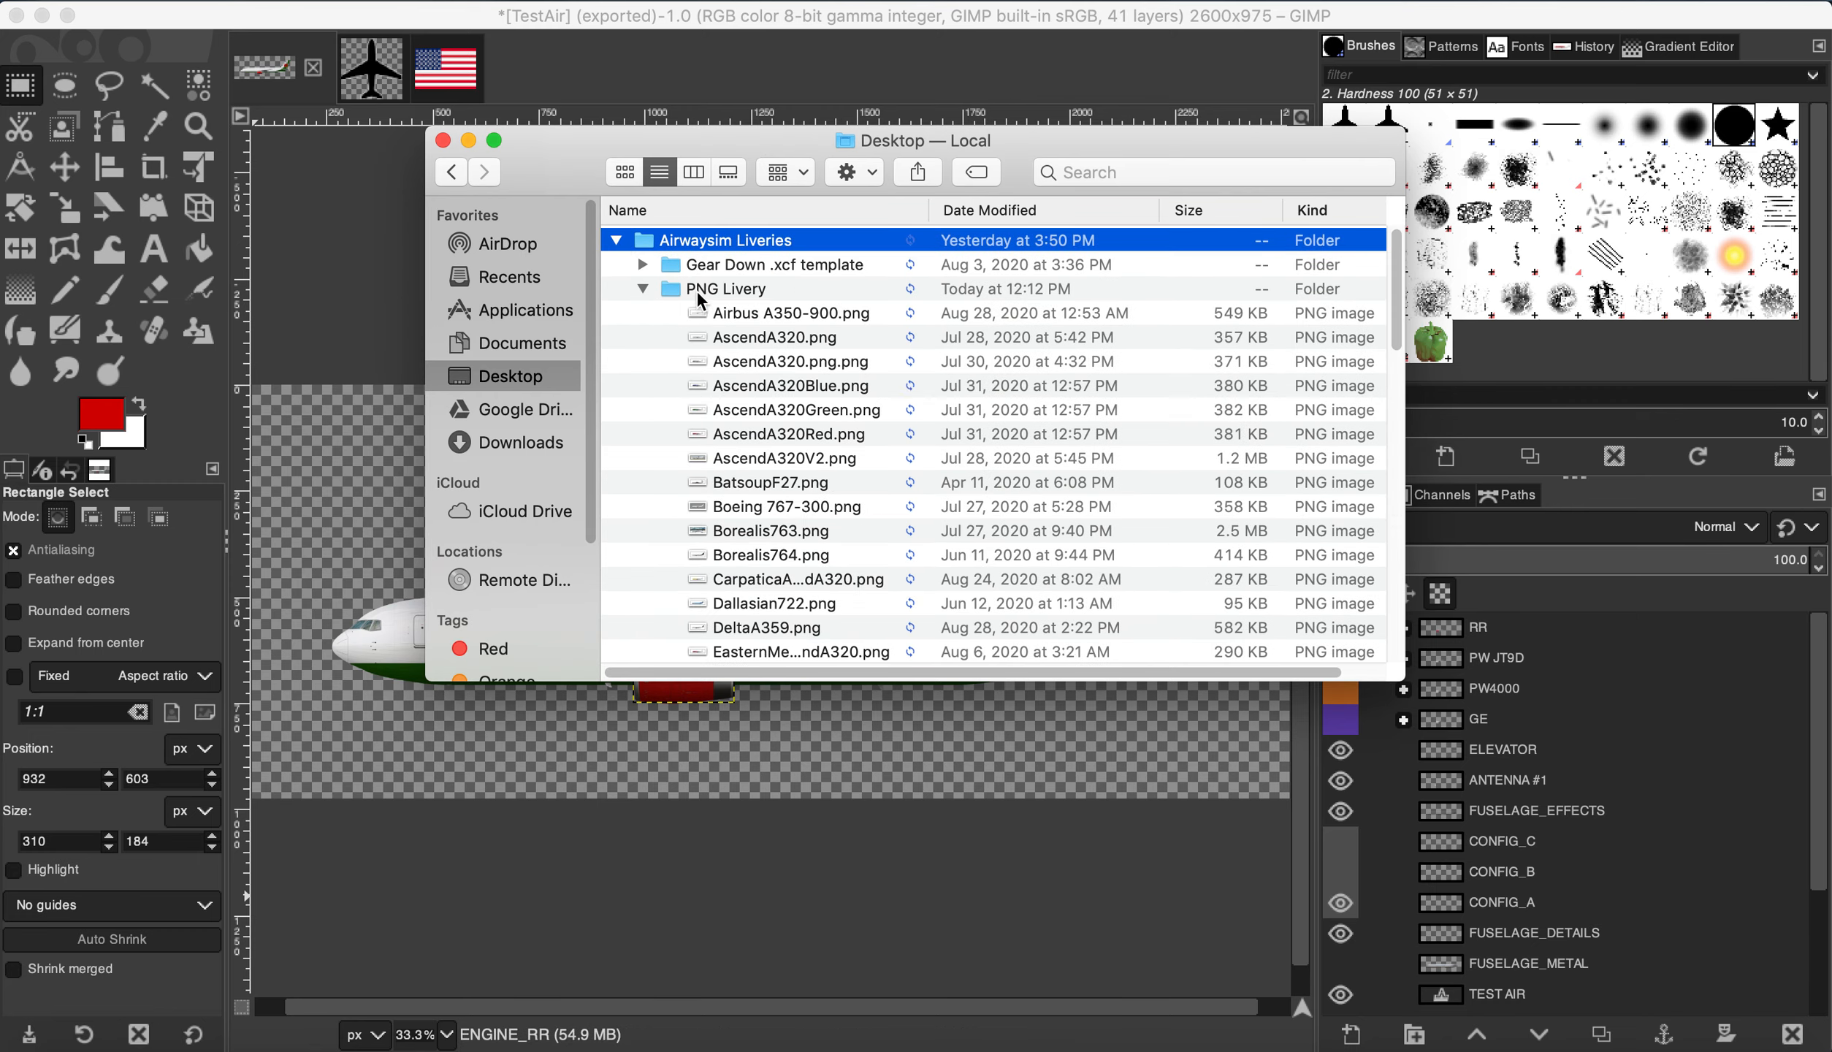
pyautogui.scroll(-5, 759, 358)
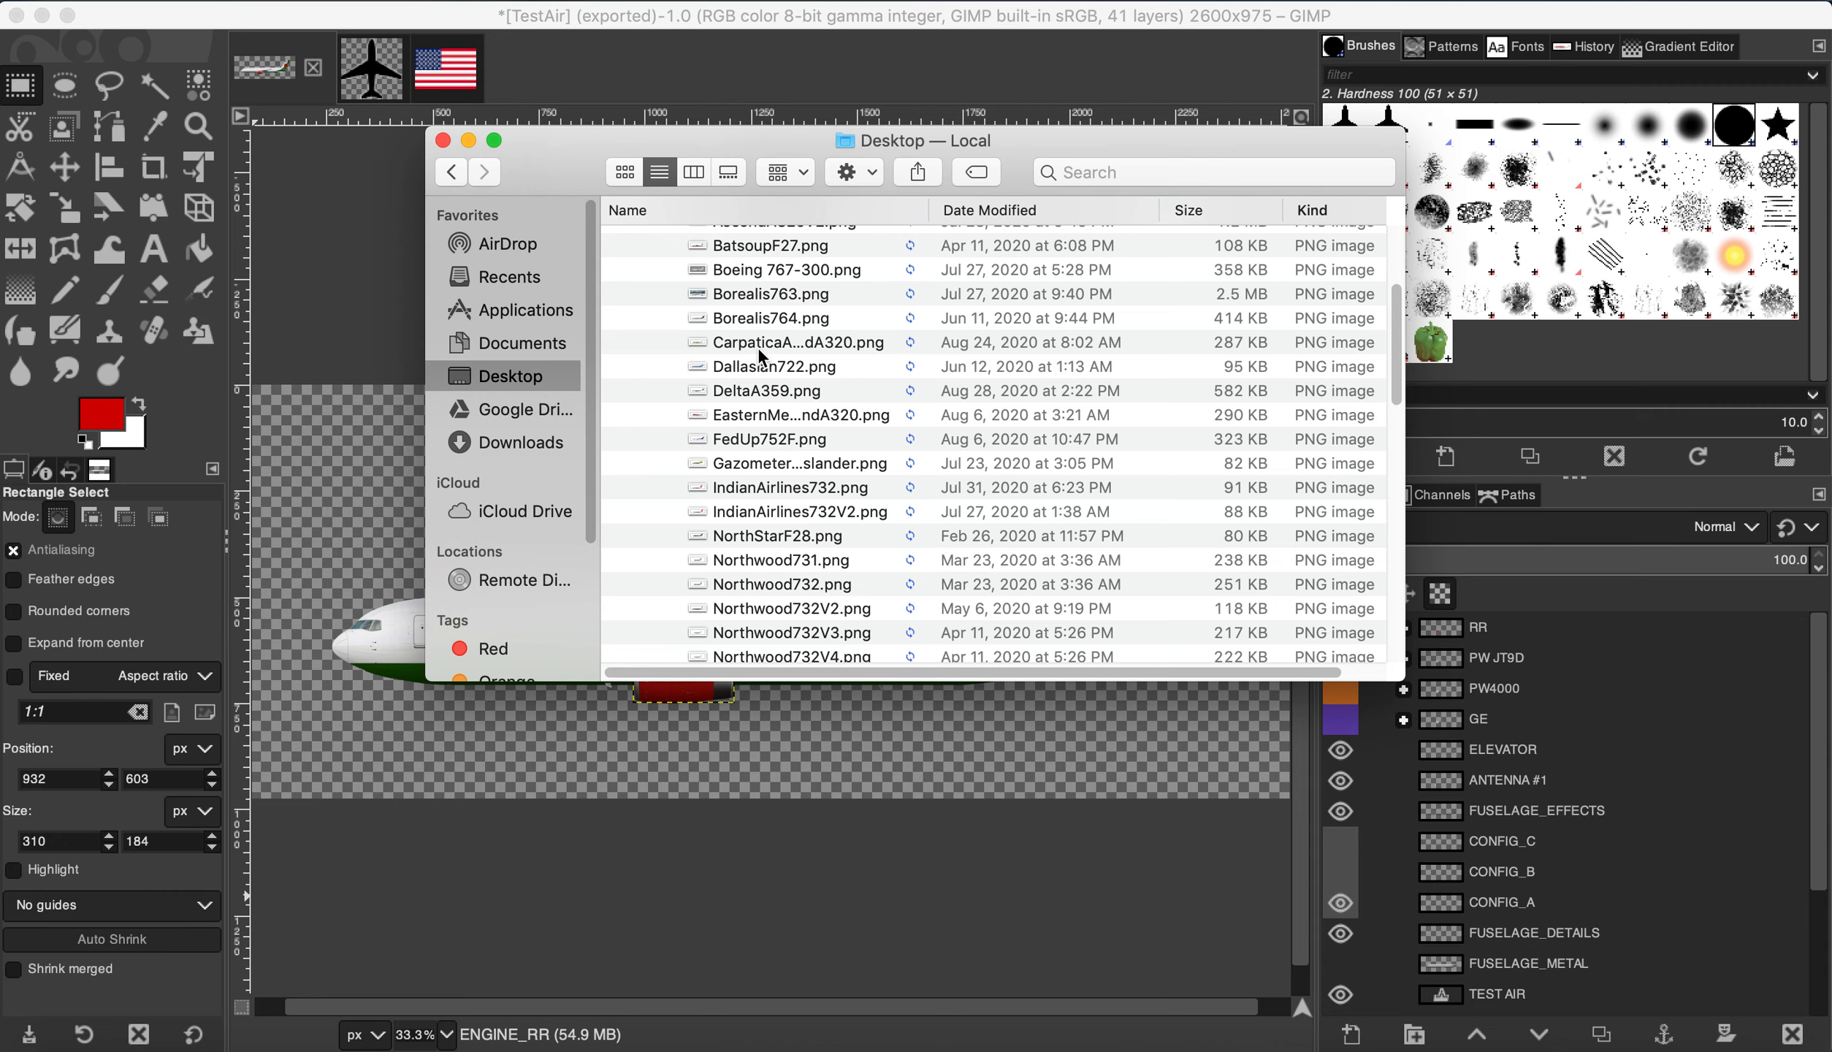
pyautogui.scroll(-10, 782, 504)
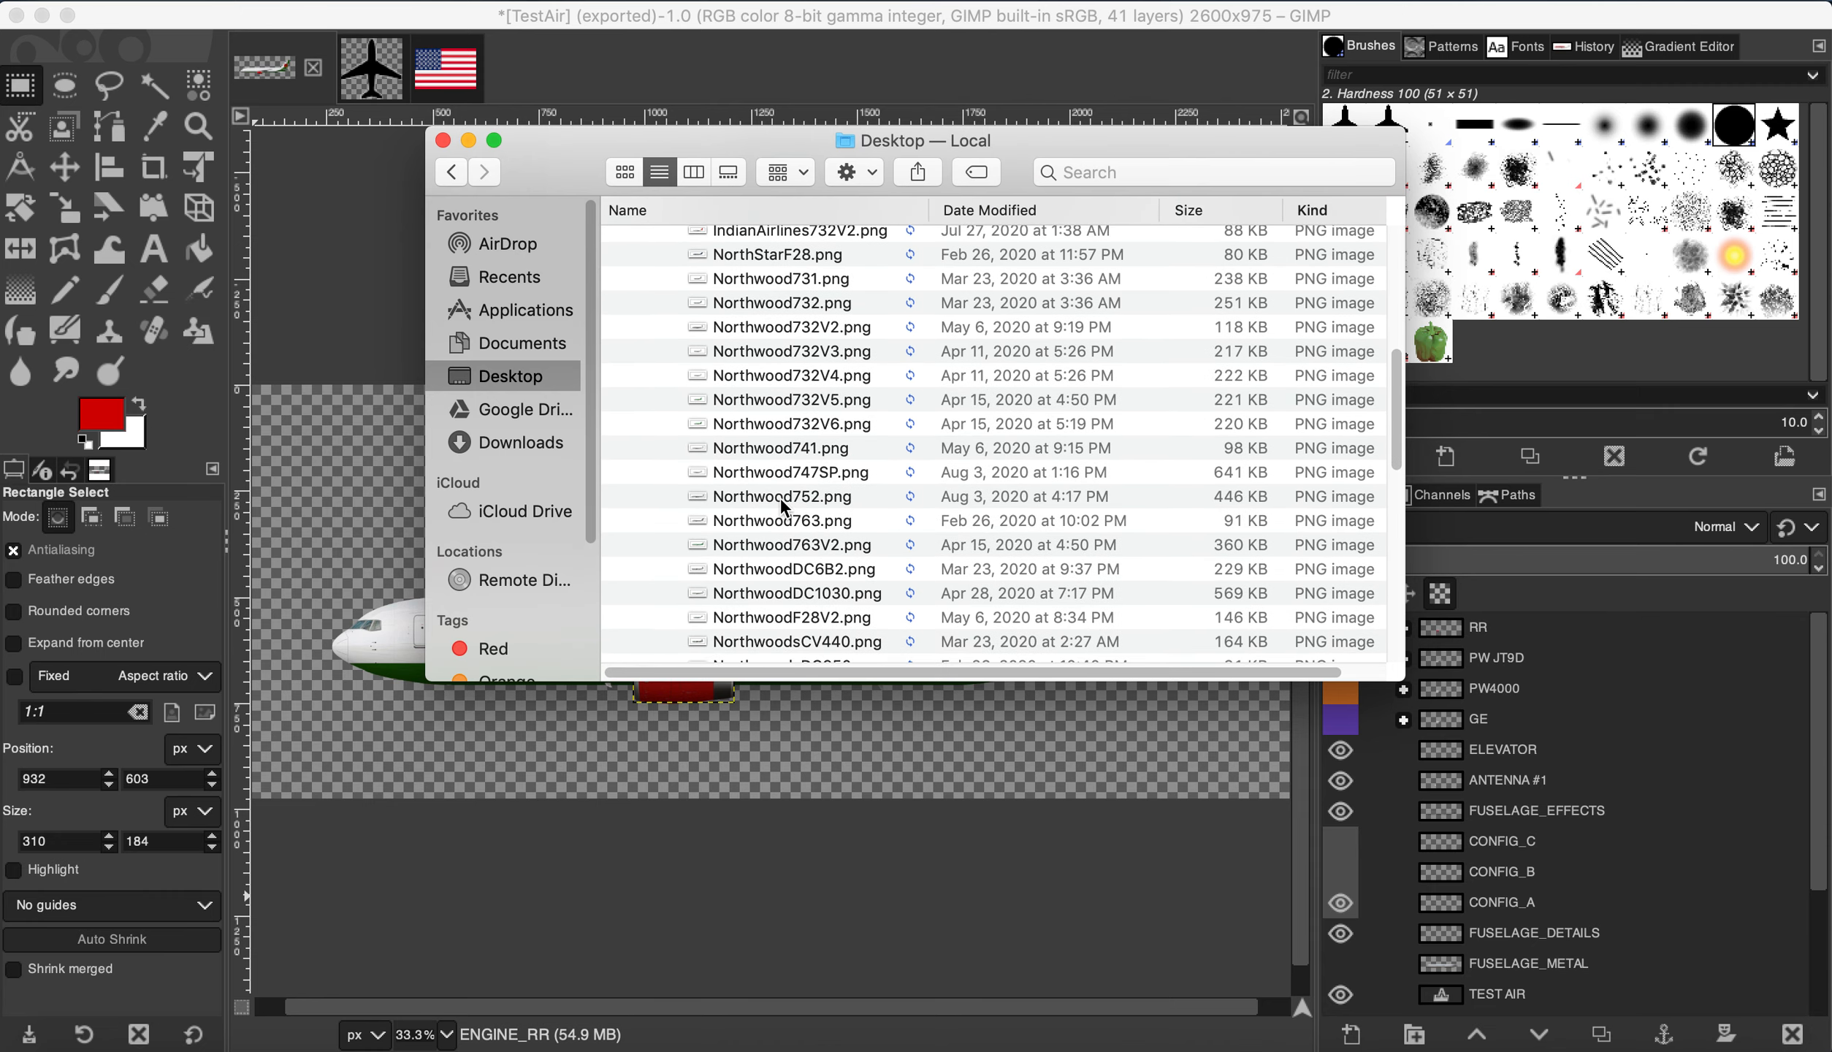
pyautogui.scroll(-4, 780, 497)
pyautogui.click(771, 496)
# Step: Open TestAir.png in Preview and move its window lower on screen
pyautogui.doubleClick(769, 497)
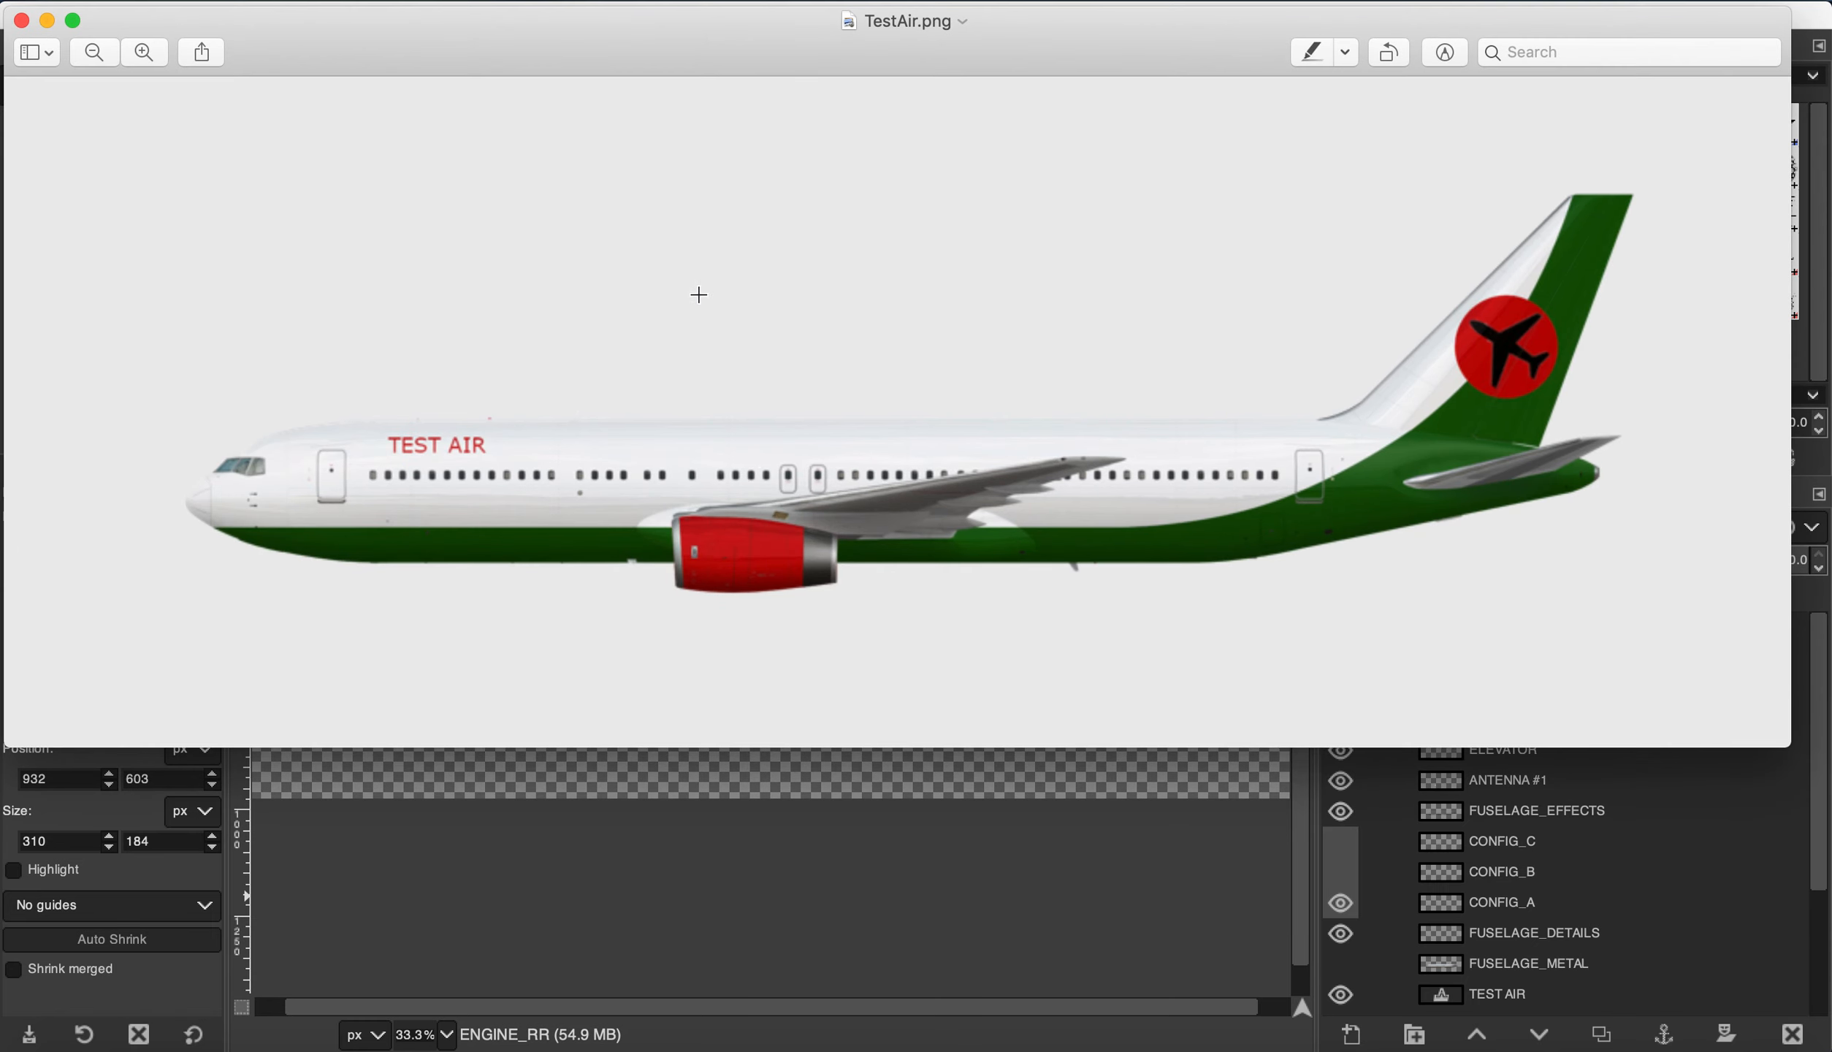
pyautogui.moveTo(658, 44); pyautogui.dragTo(735, 156)
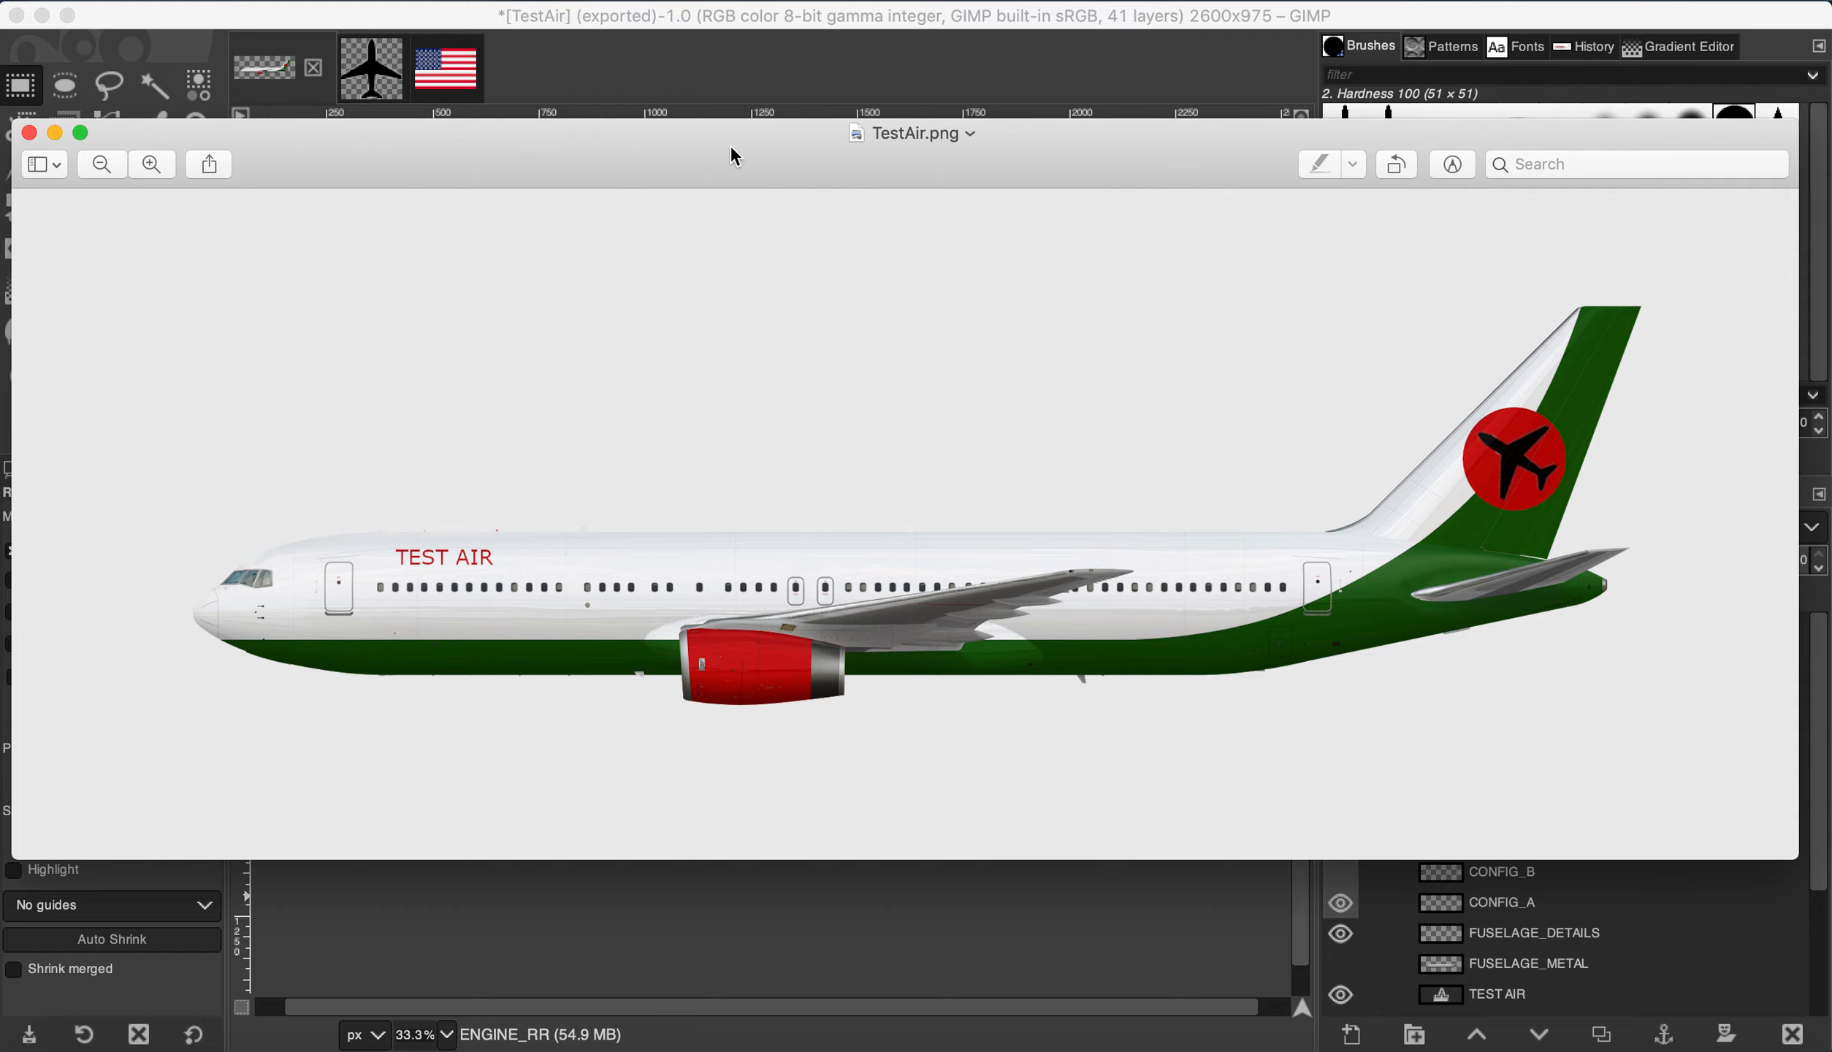